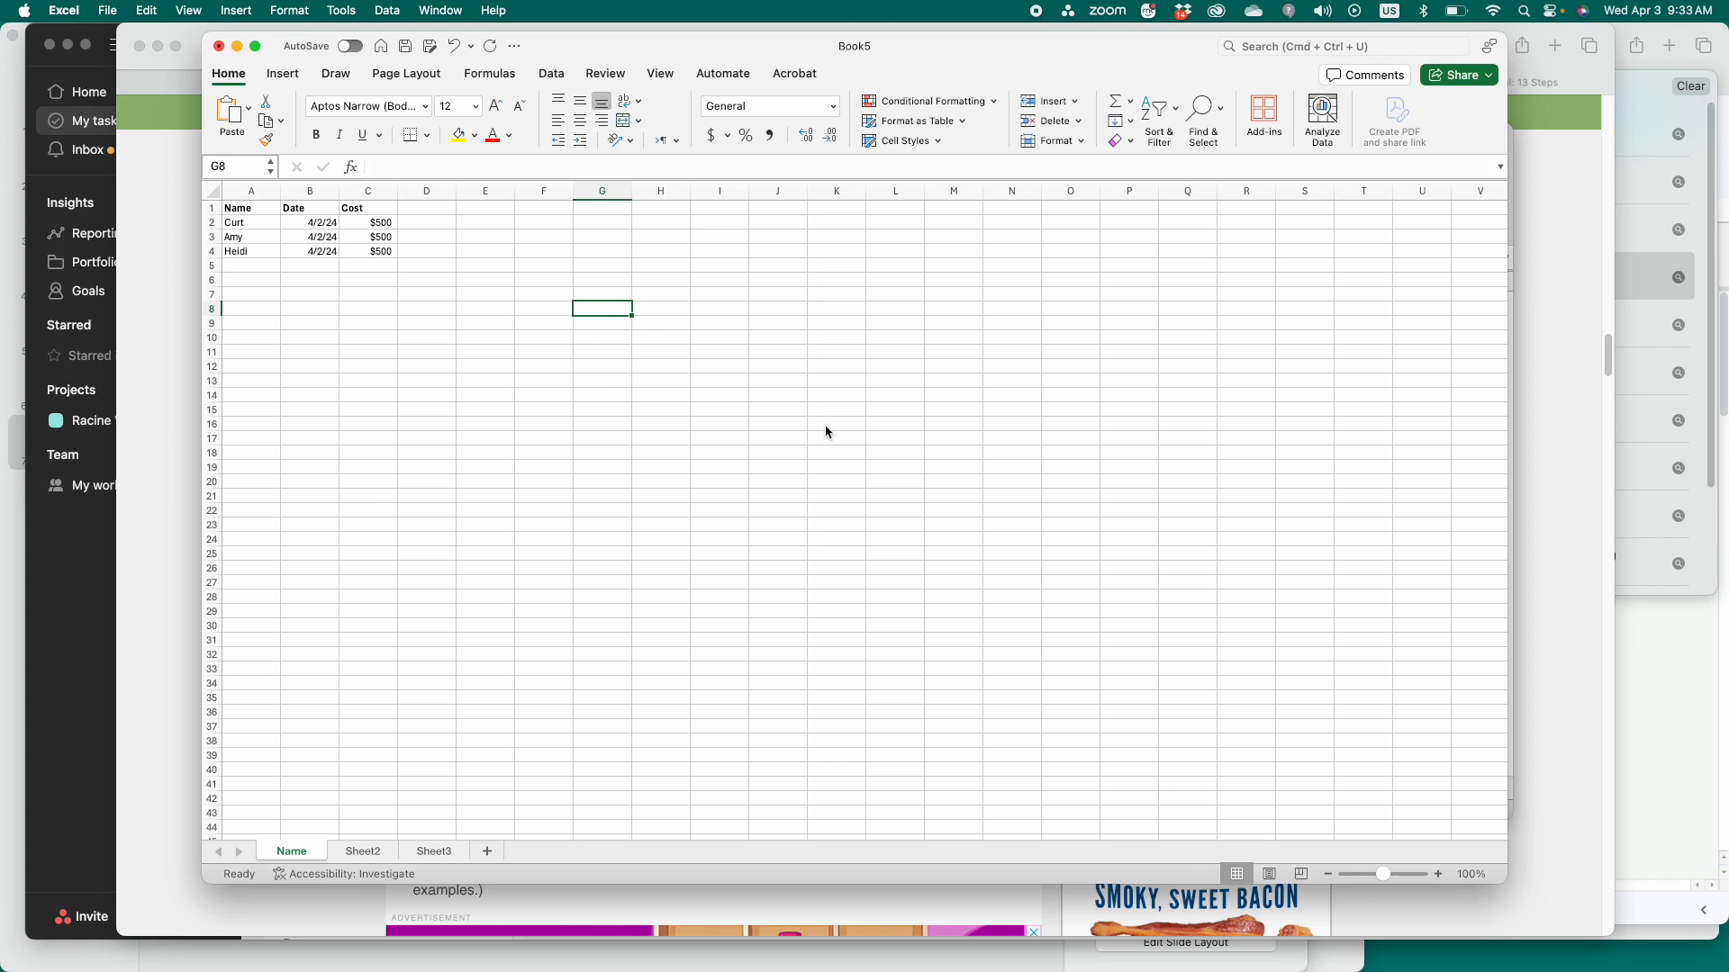
# - Create a new workbook from the Family Budget template and enlarge its window to show the chart and tables
pyautogui.click(110, 11)
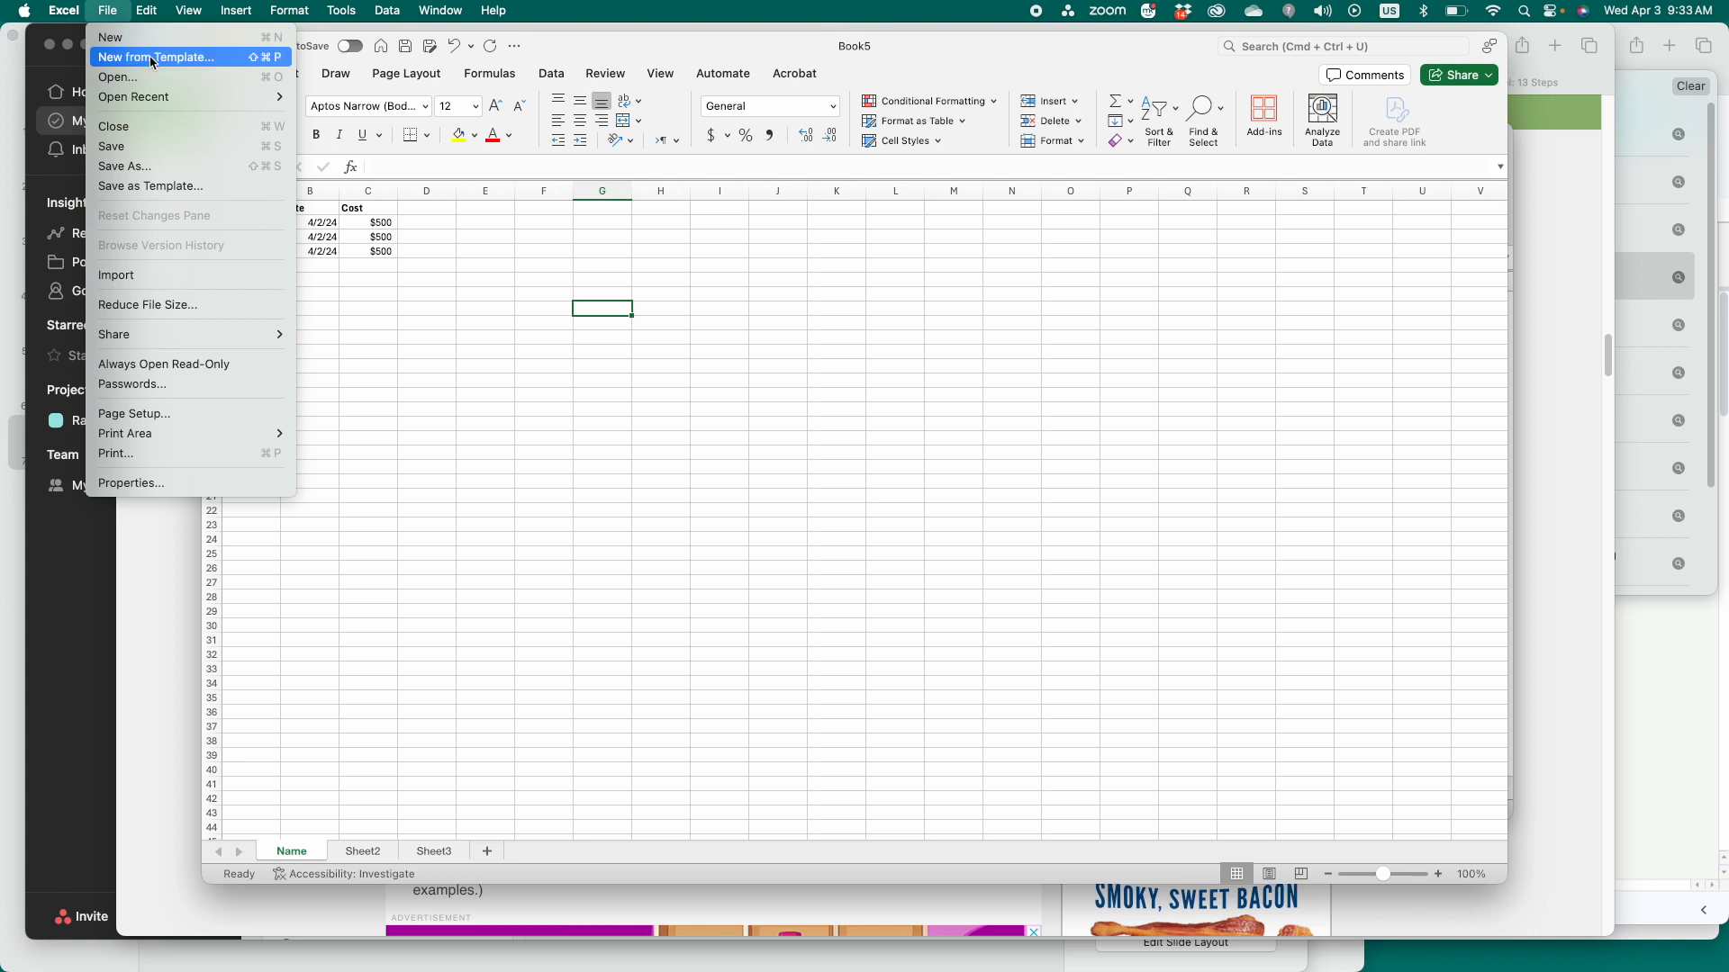
pyautogui.click(115, 57)
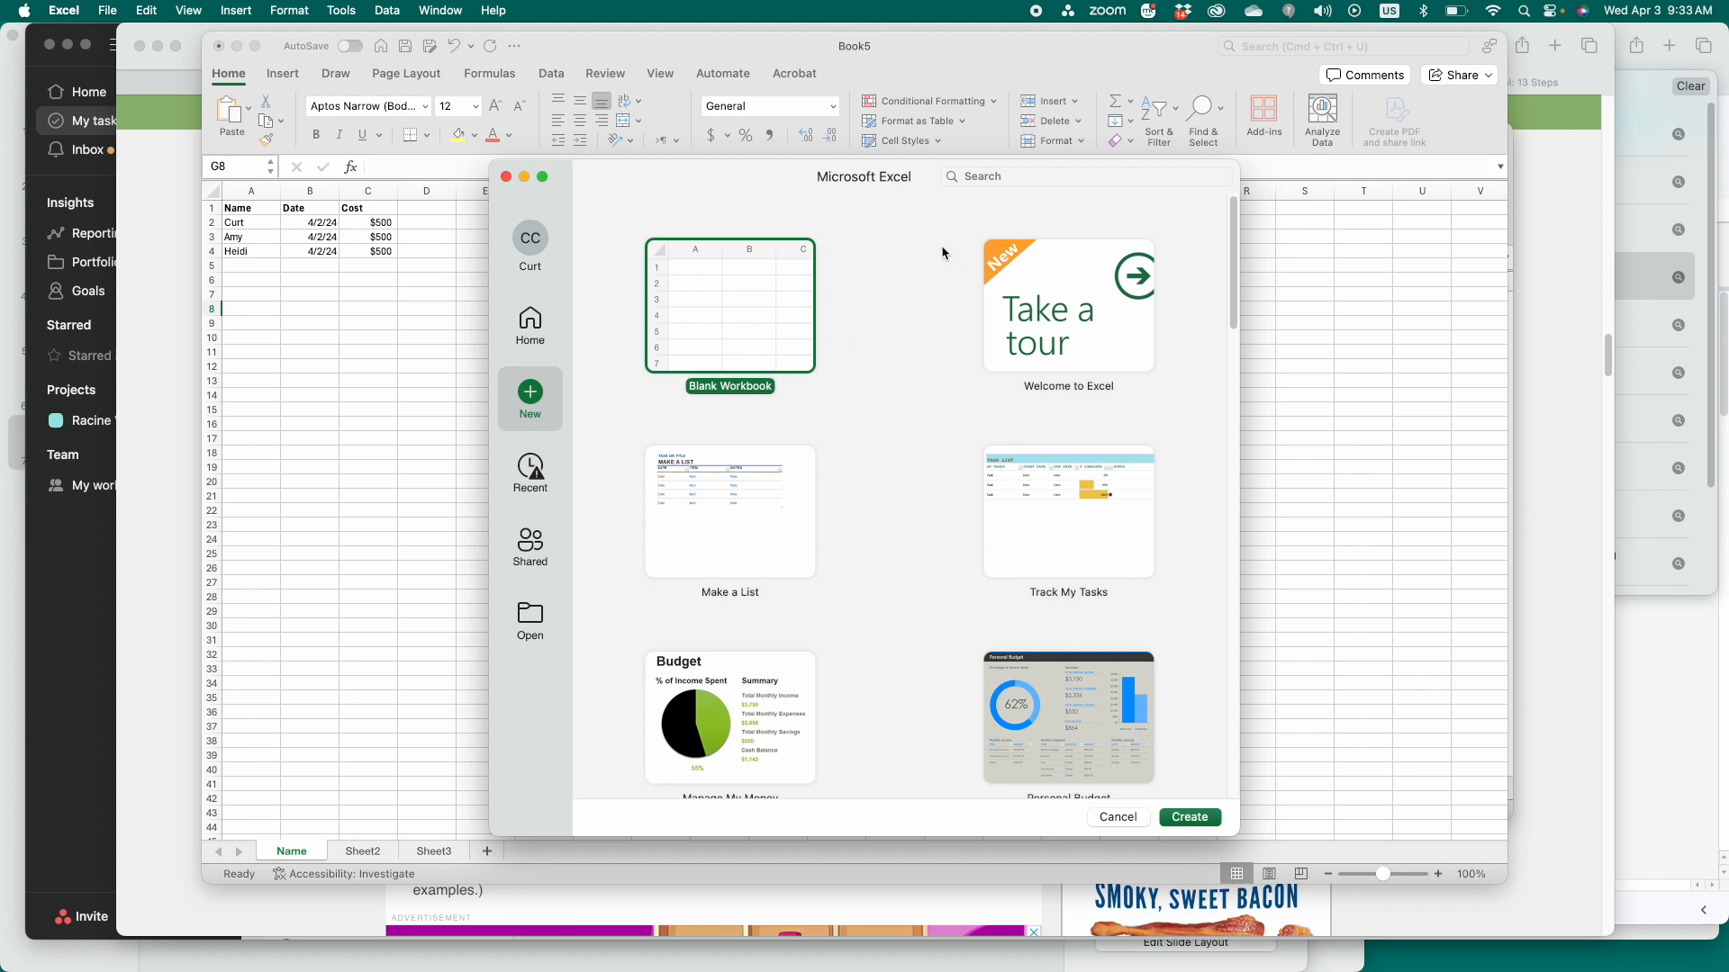
pyautogui.click(1005, 175)
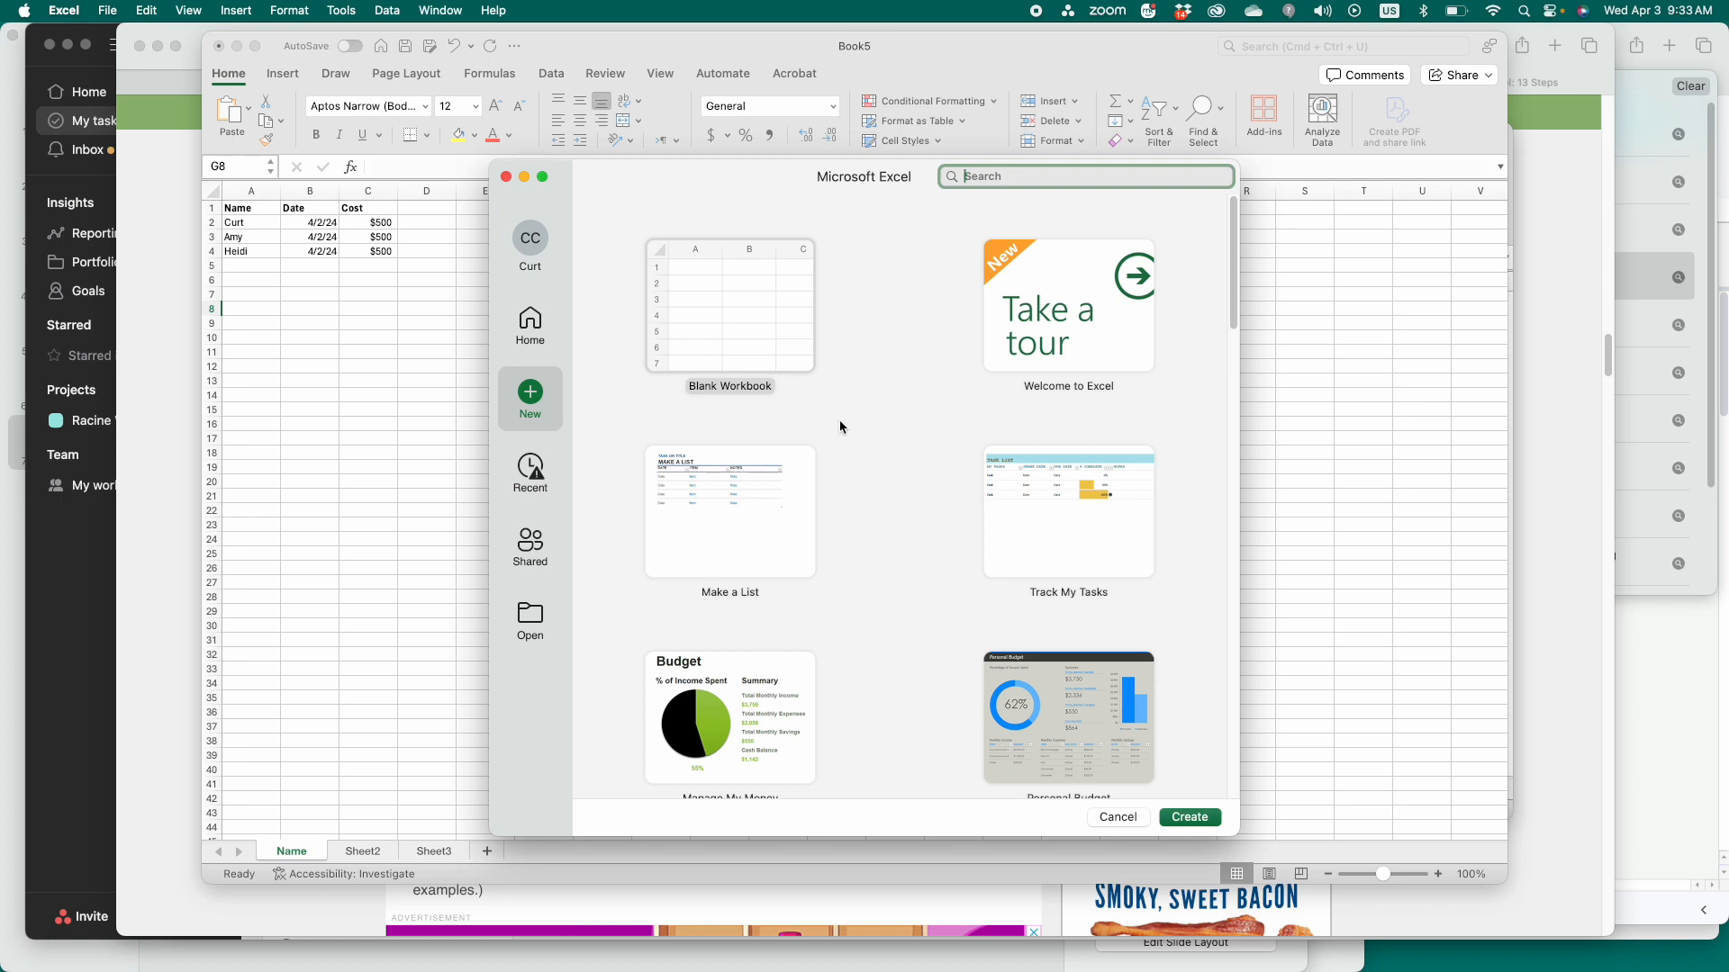
pyautogui.scroll(-3, 887, 591)
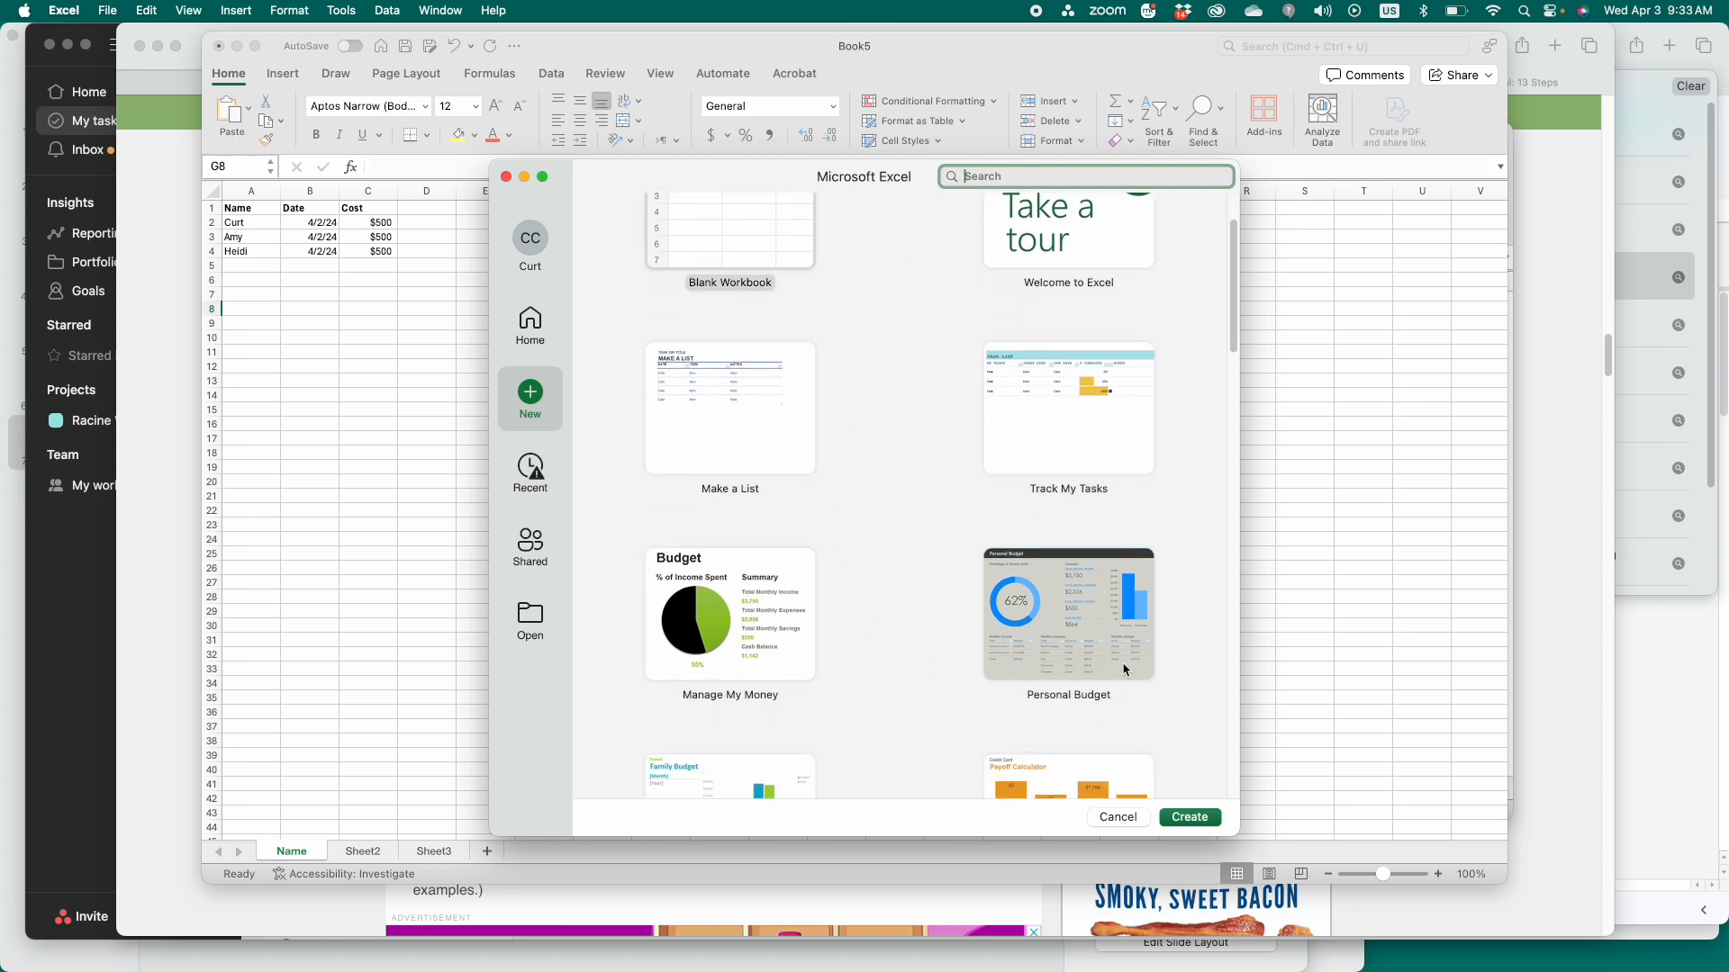
pyautogui.scroll(-5, 1125, 670)
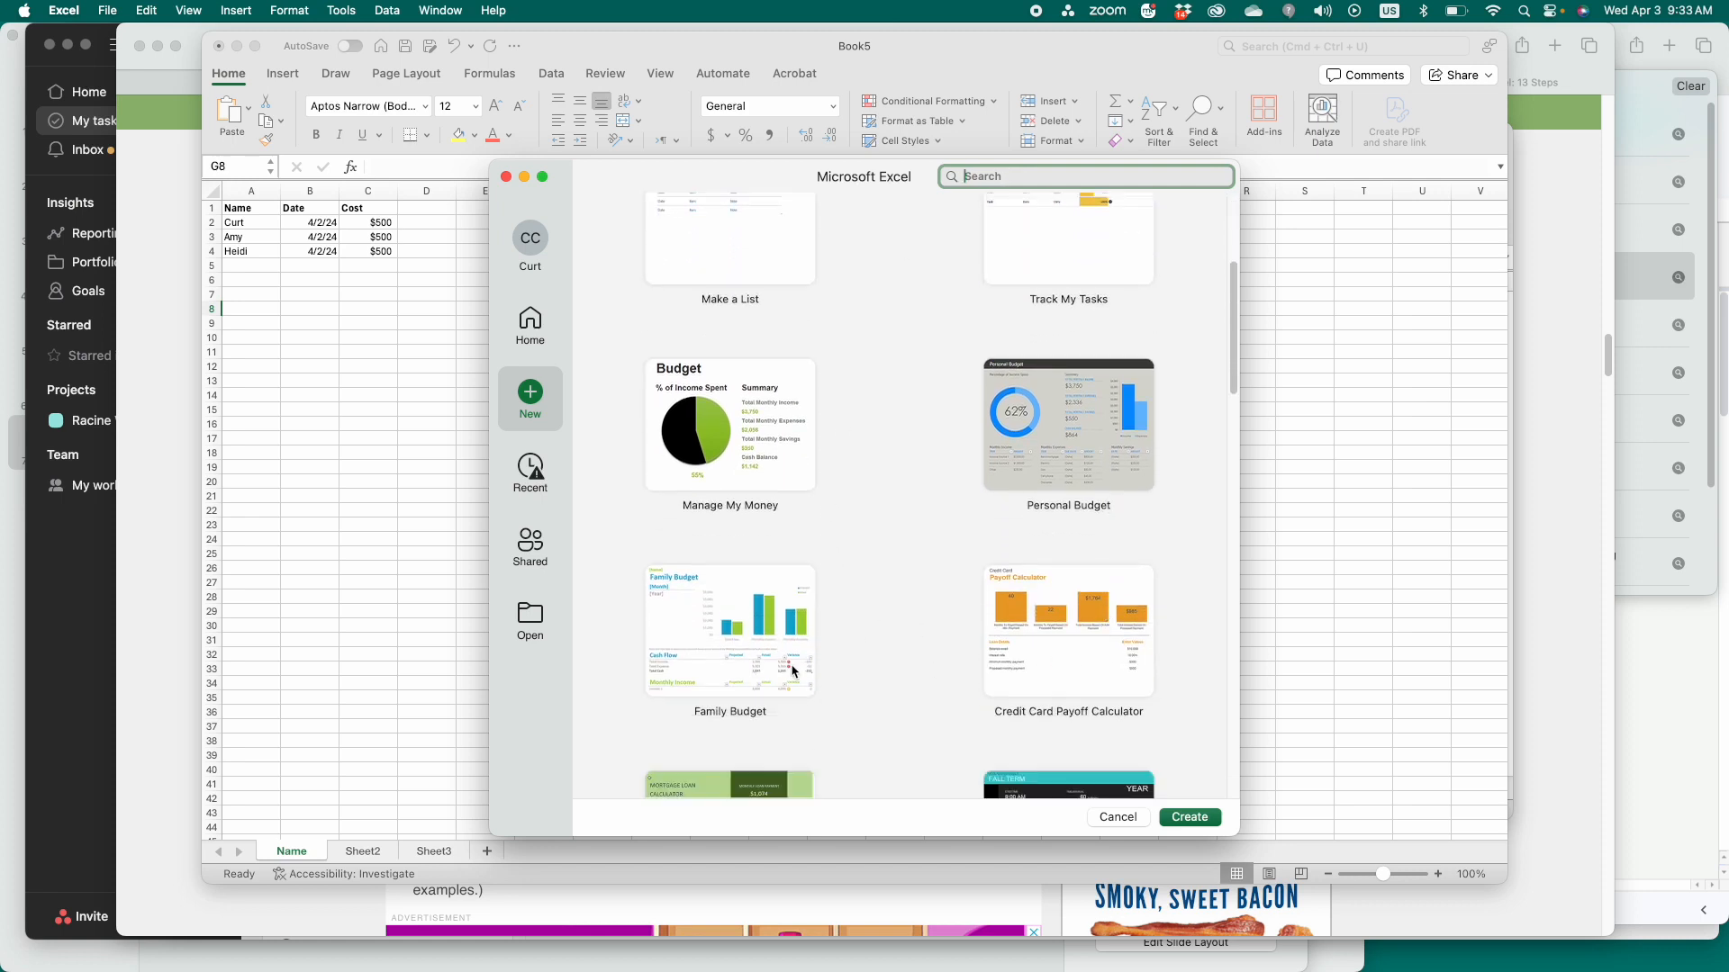
pyautogui.scroll(-2, 1085, 675)
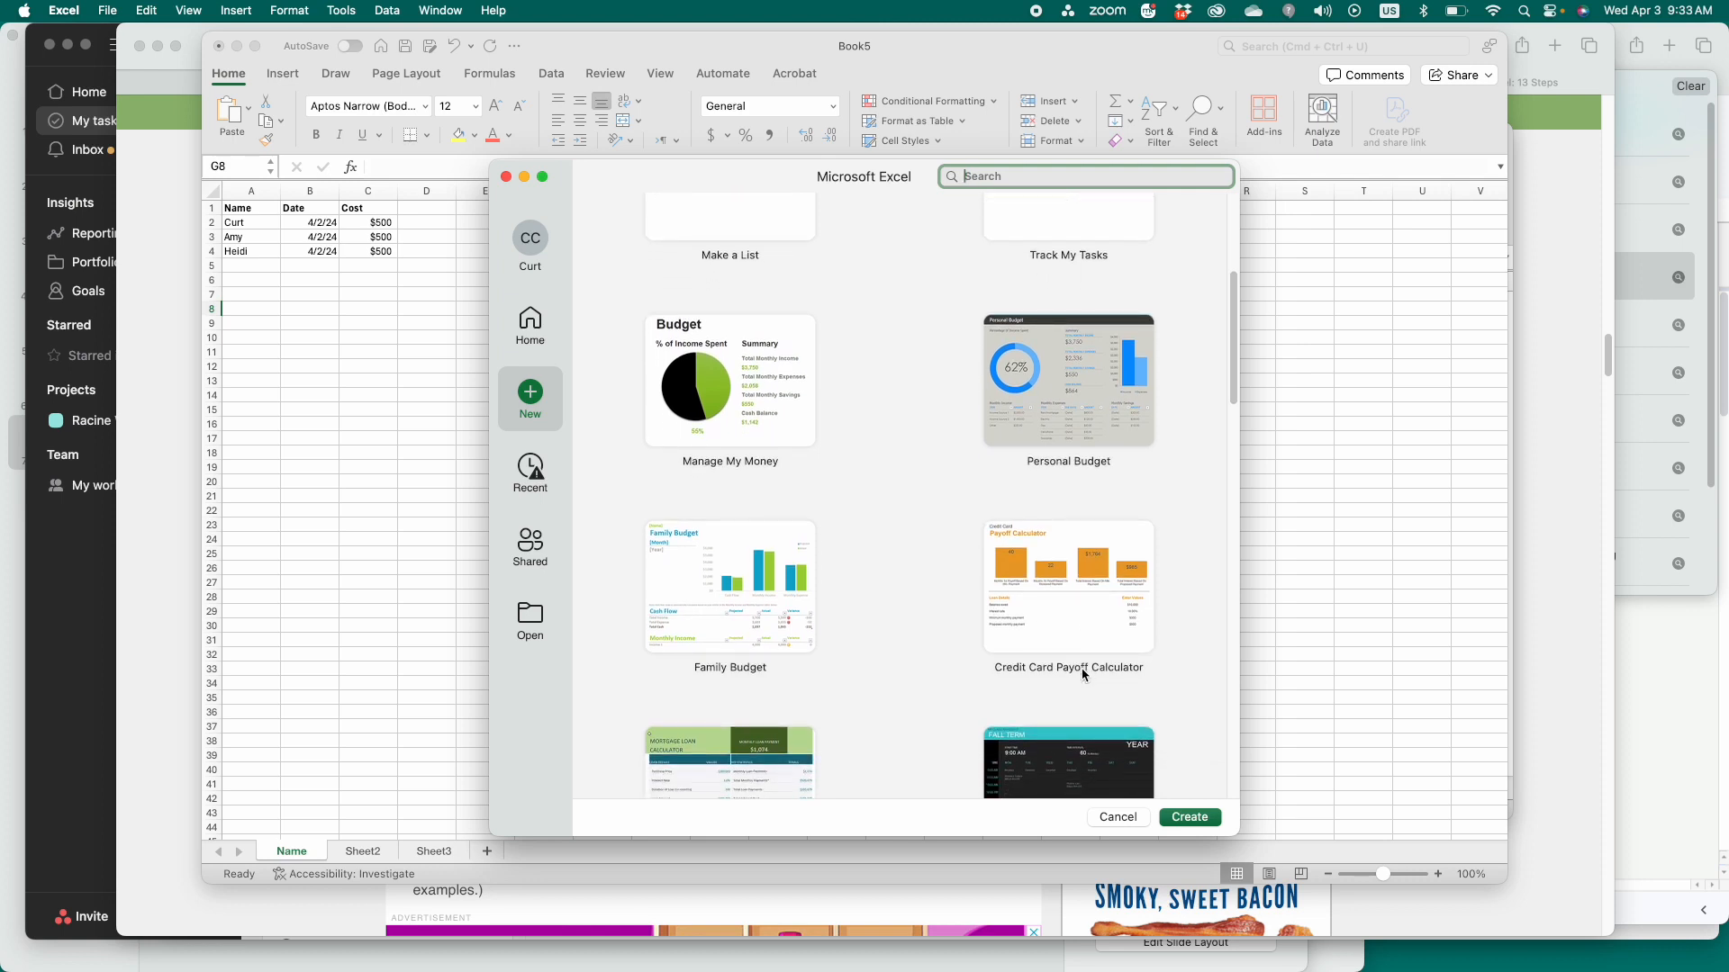
pyautogui.scroll(-3, 1085, 675)
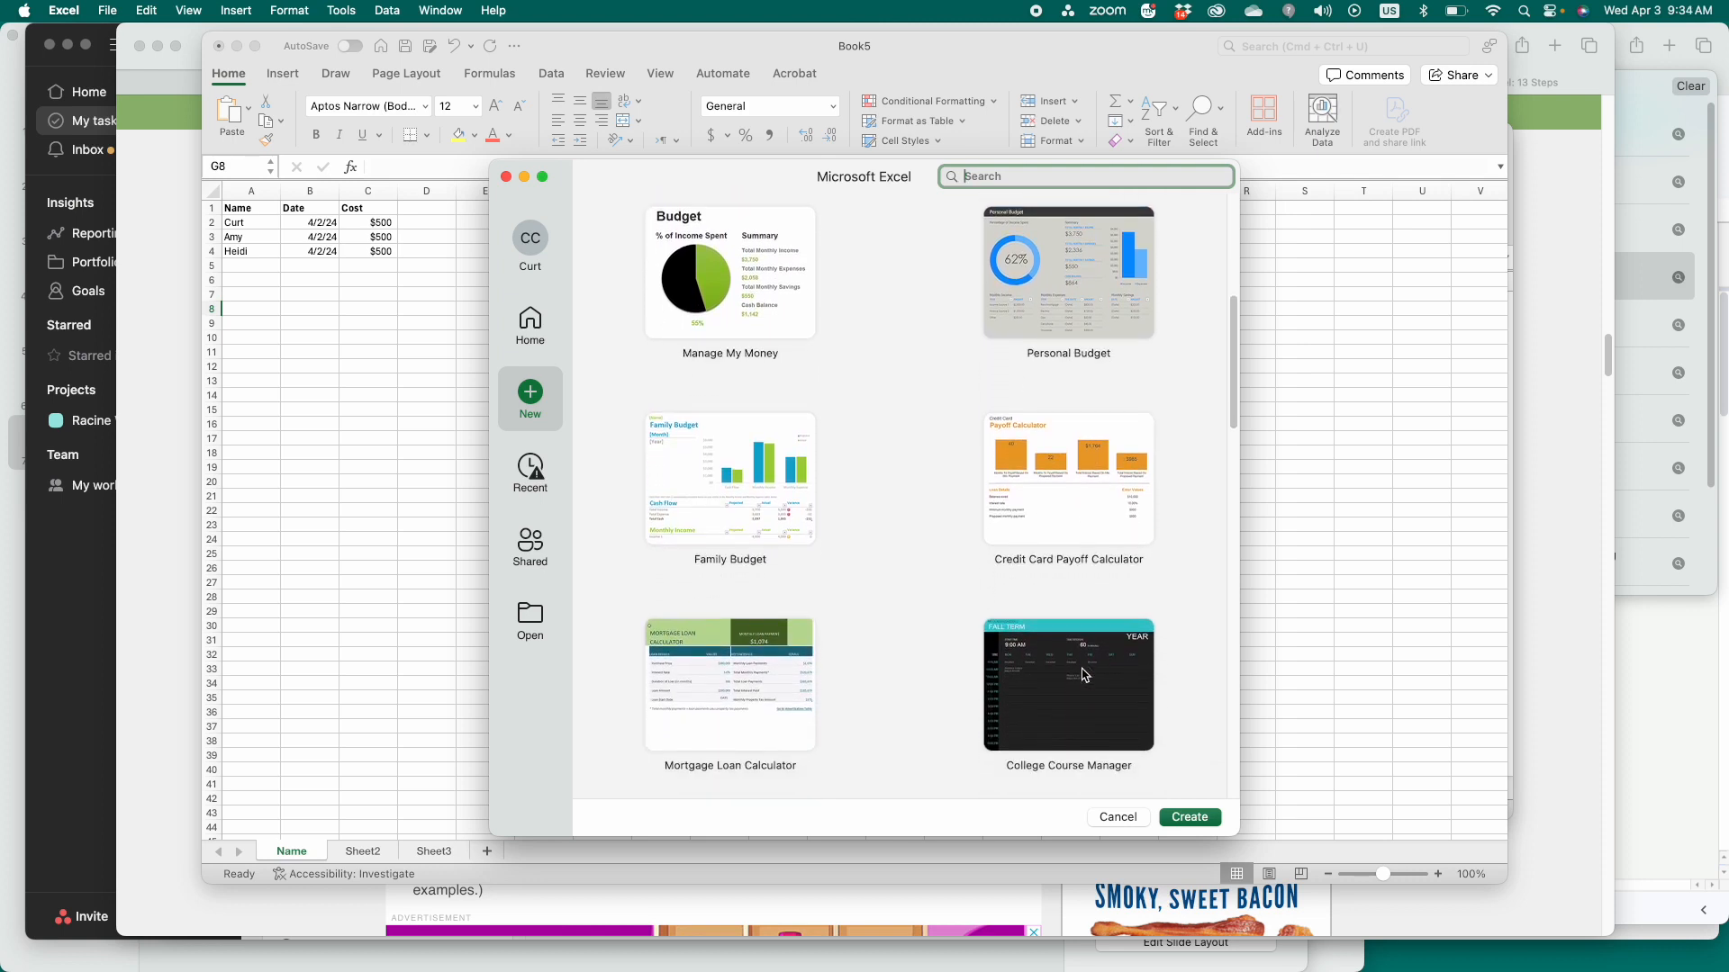
pyautogui.scroll(-3, 920, 617)
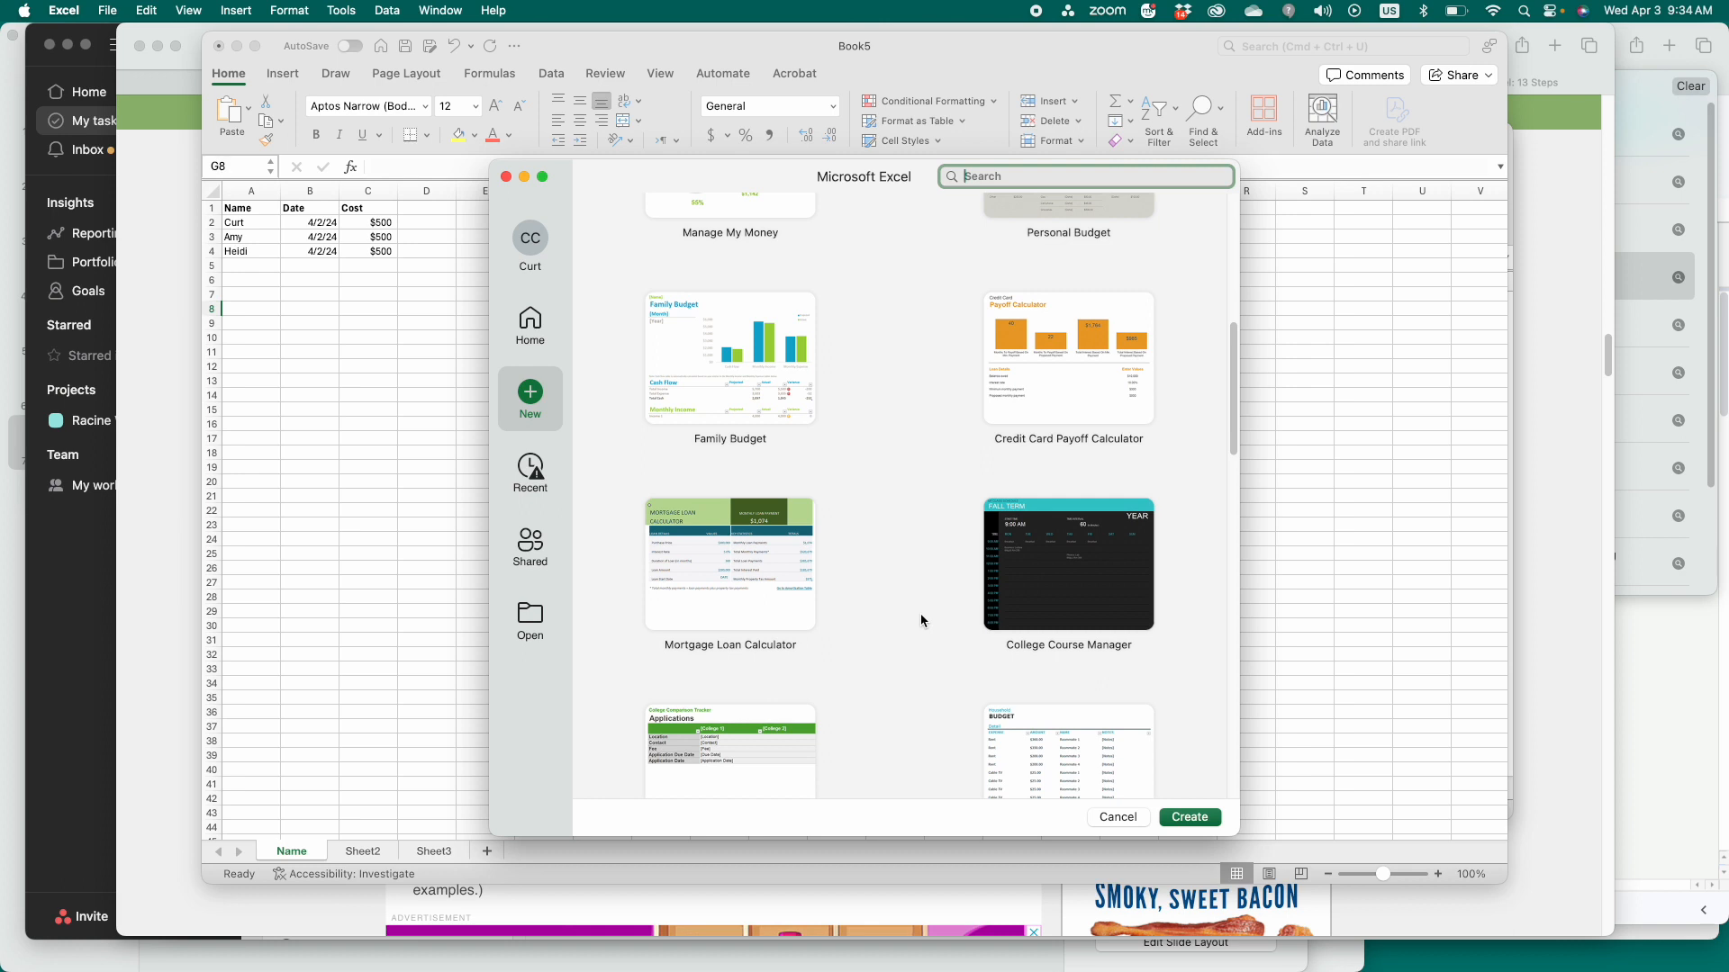
pyautogui.scroll(-2, 920, 620)
pyautogui.scroll(-1, 920, 621)
pyautogui.scroll(-1, 854, 601)
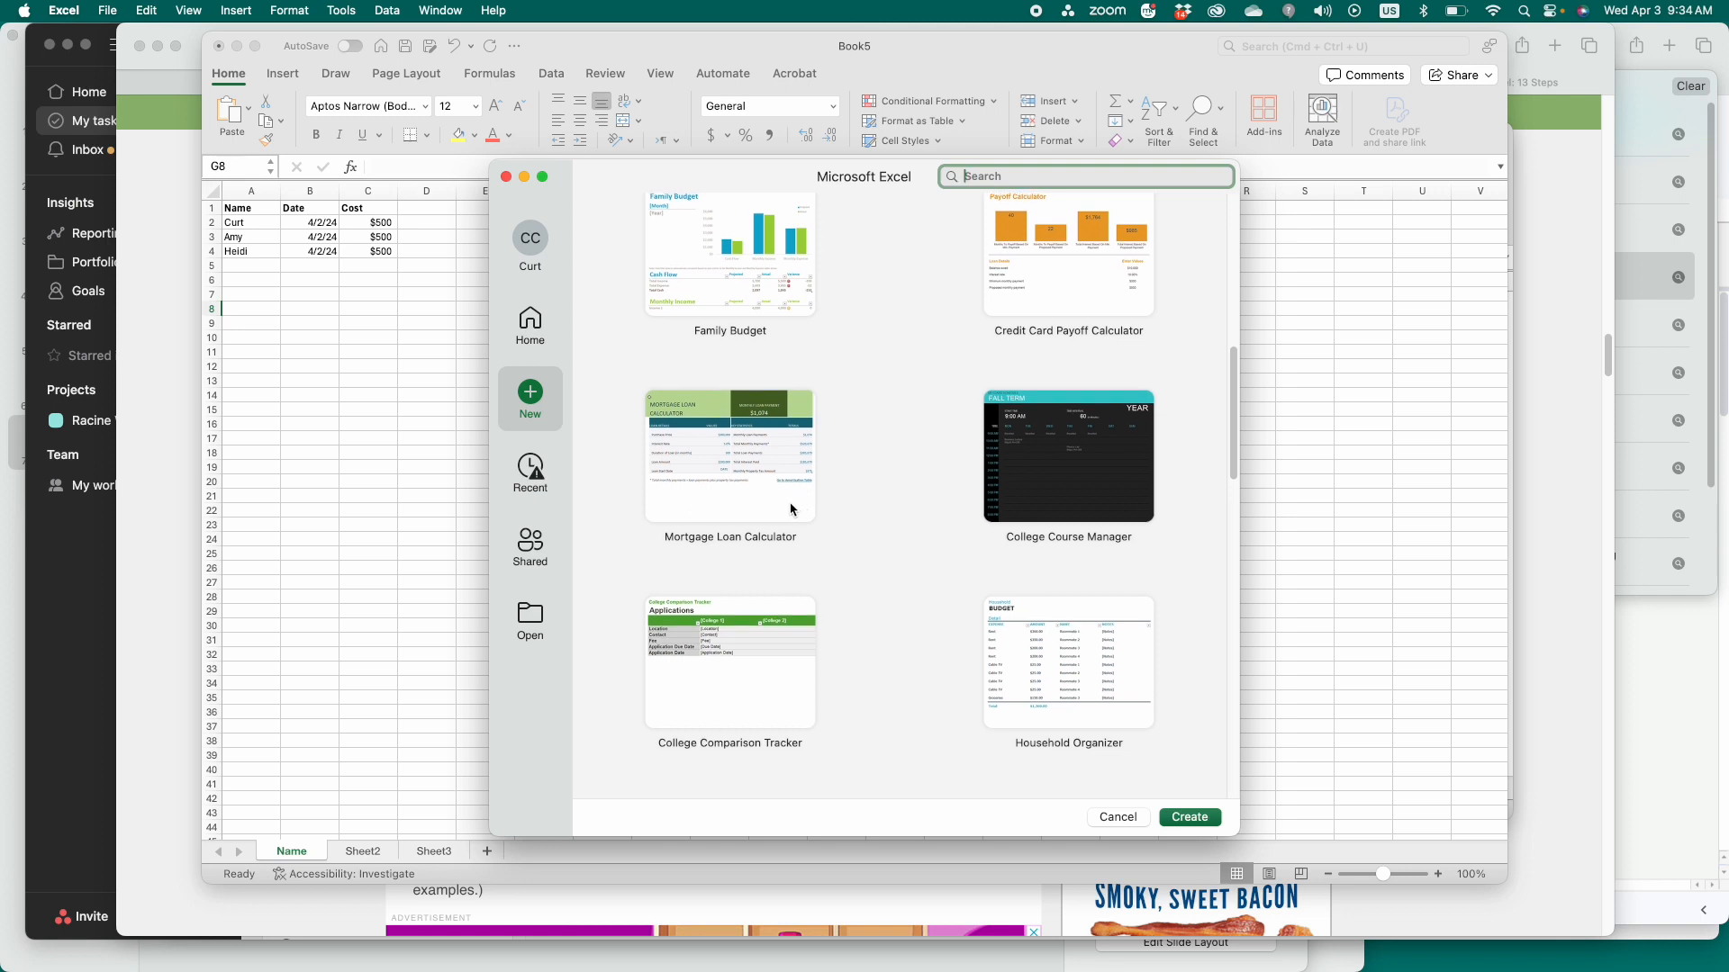
pyautogui.scroll(2, 792, 507)
pyautogui.click(719, 345)
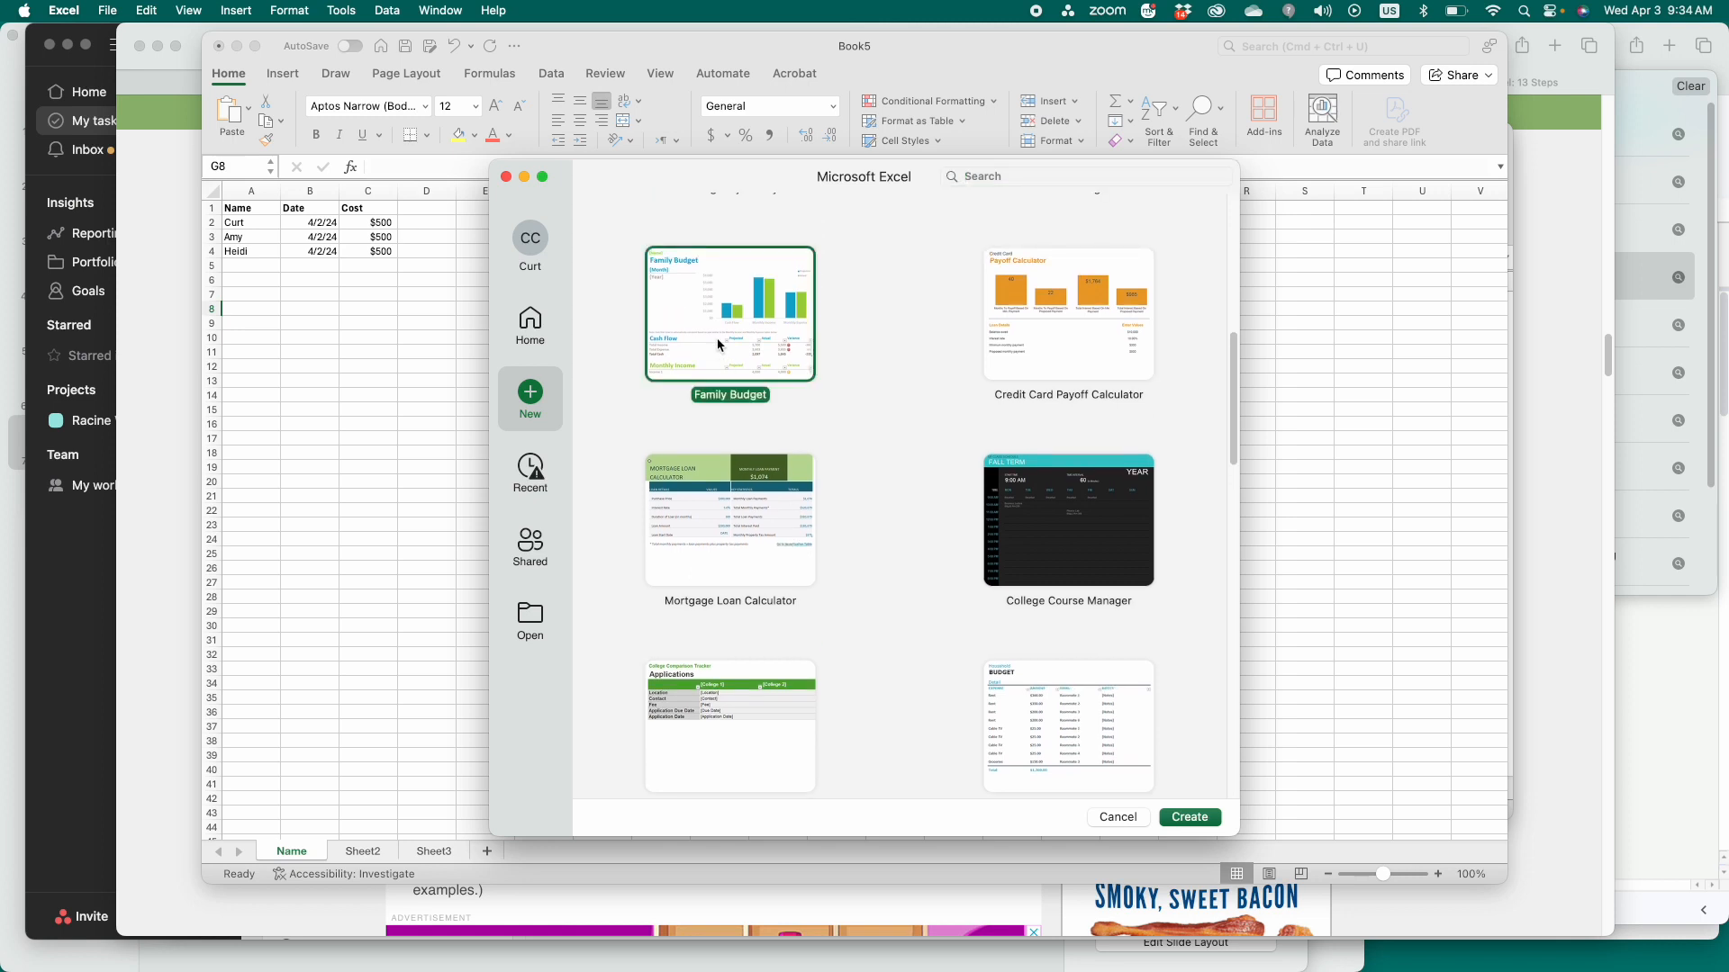
pyautogui.press('Escape')
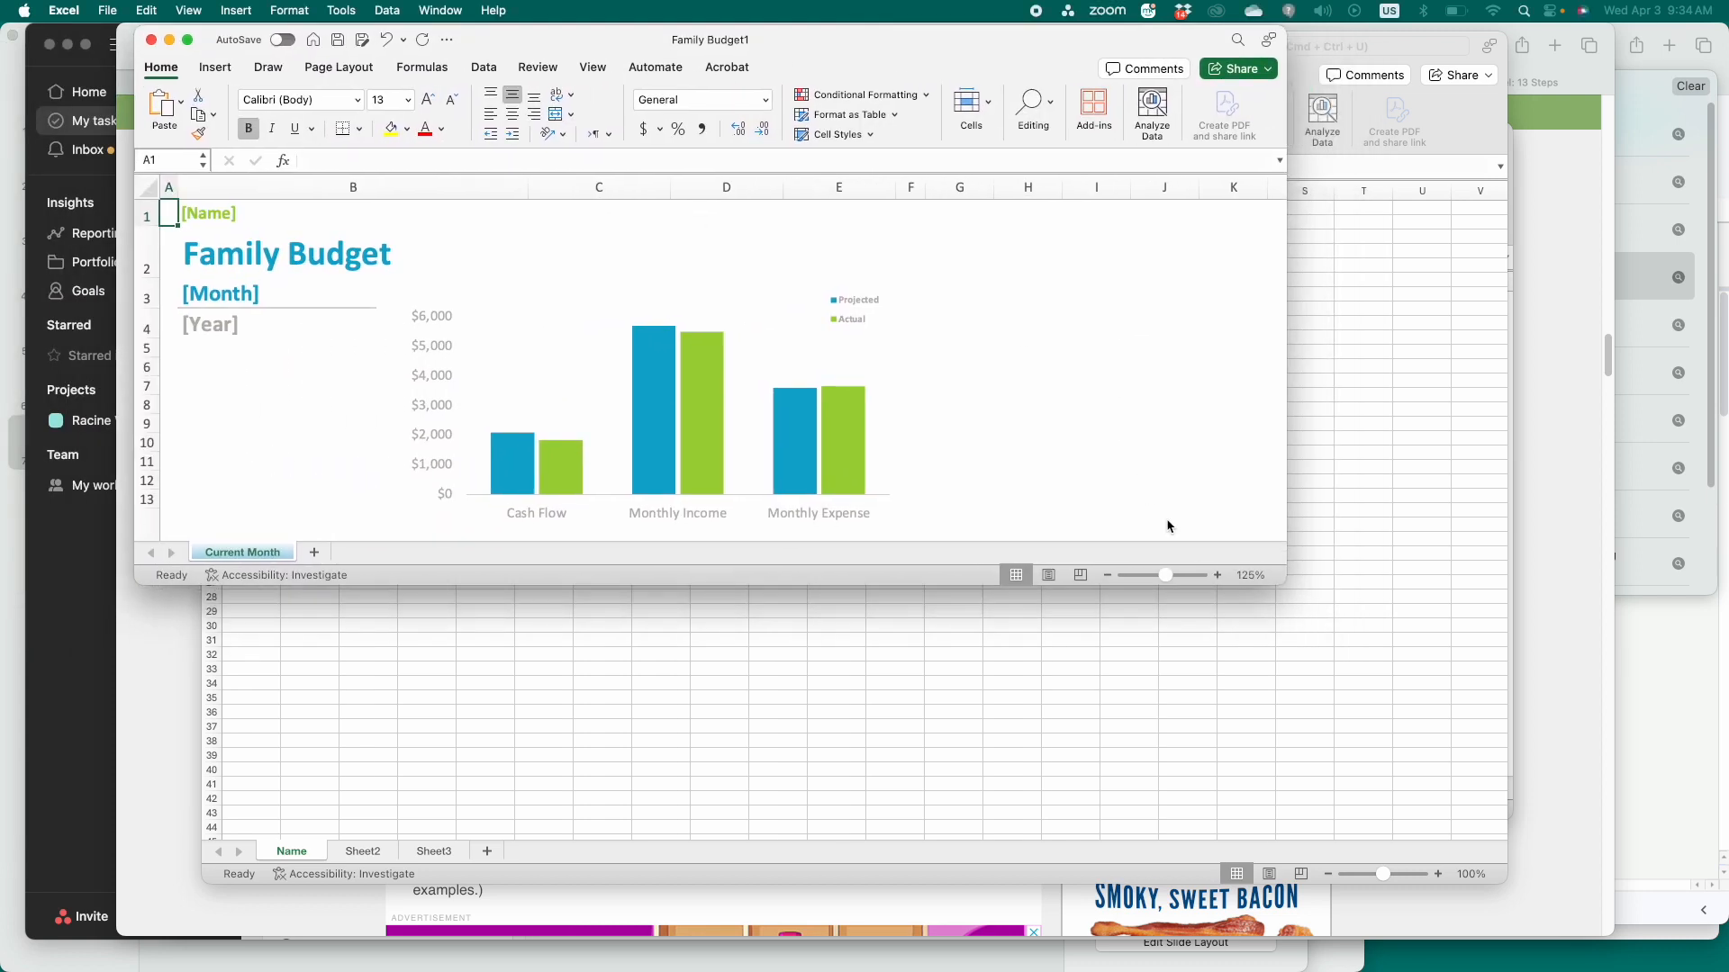
pyautogui.moveTo(1285, 584); pyautogui.dragTo(1664, 884)
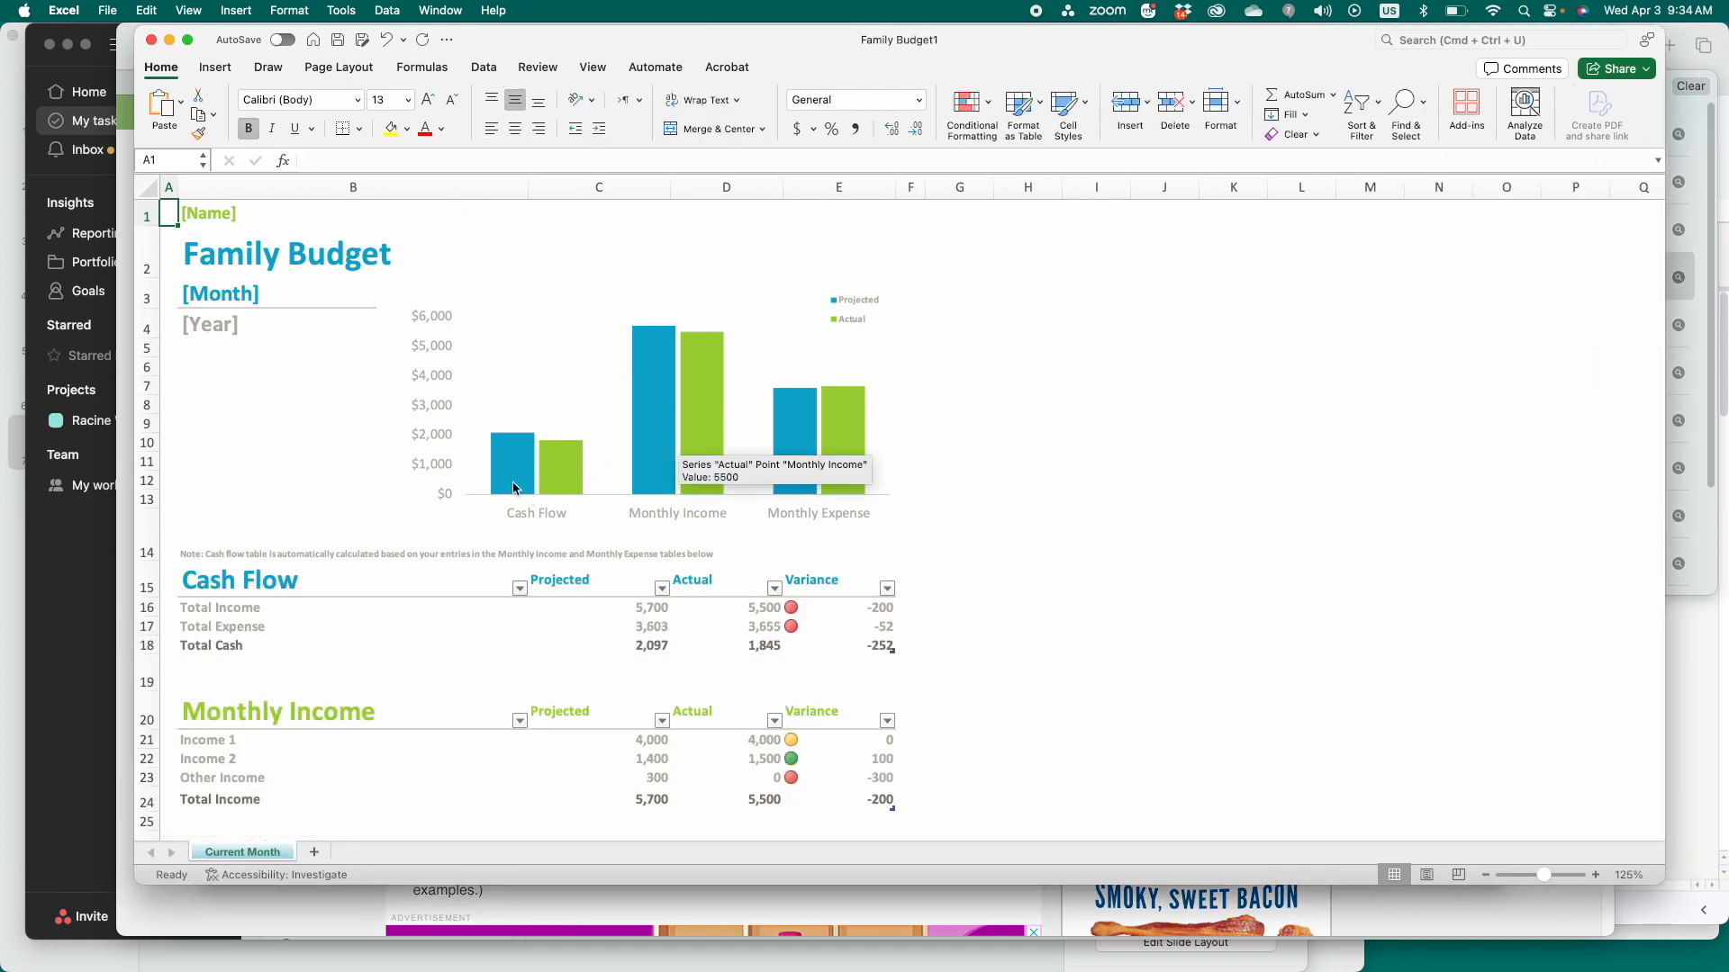
# - Examine the projected and actual chart values for Cash Flow, Monthly Income and Monthly Expense
pyautogui.moveTo(512, 487)
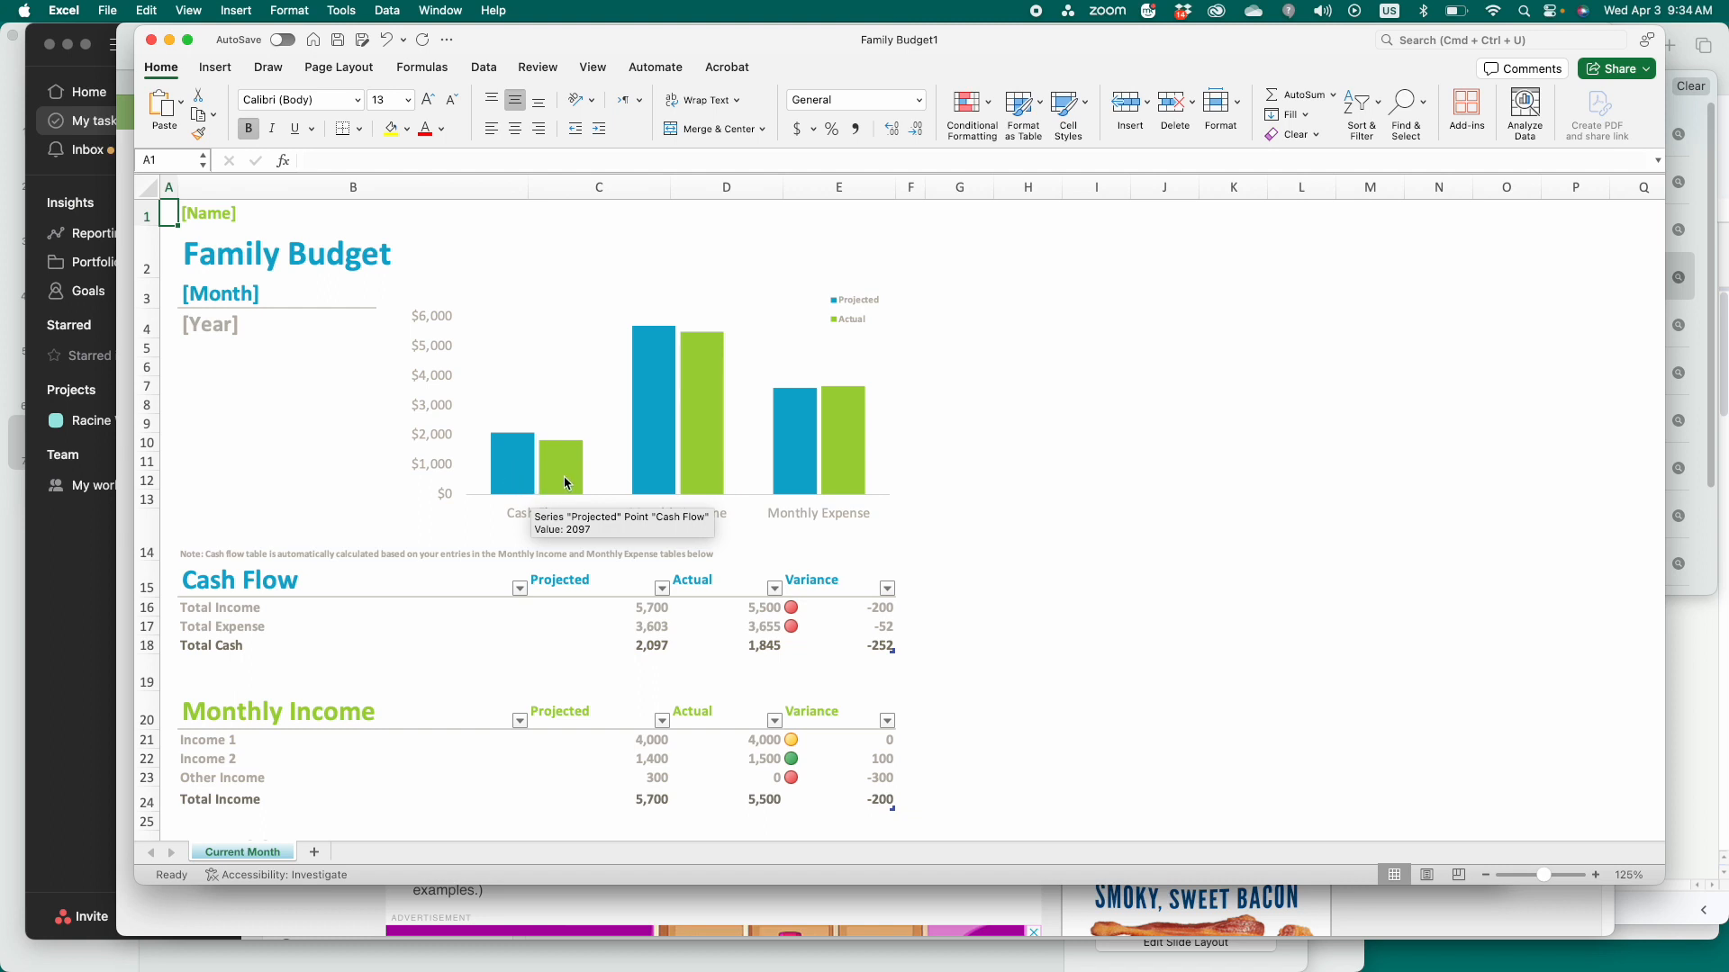
pyautogui.moveTo(570, 483)
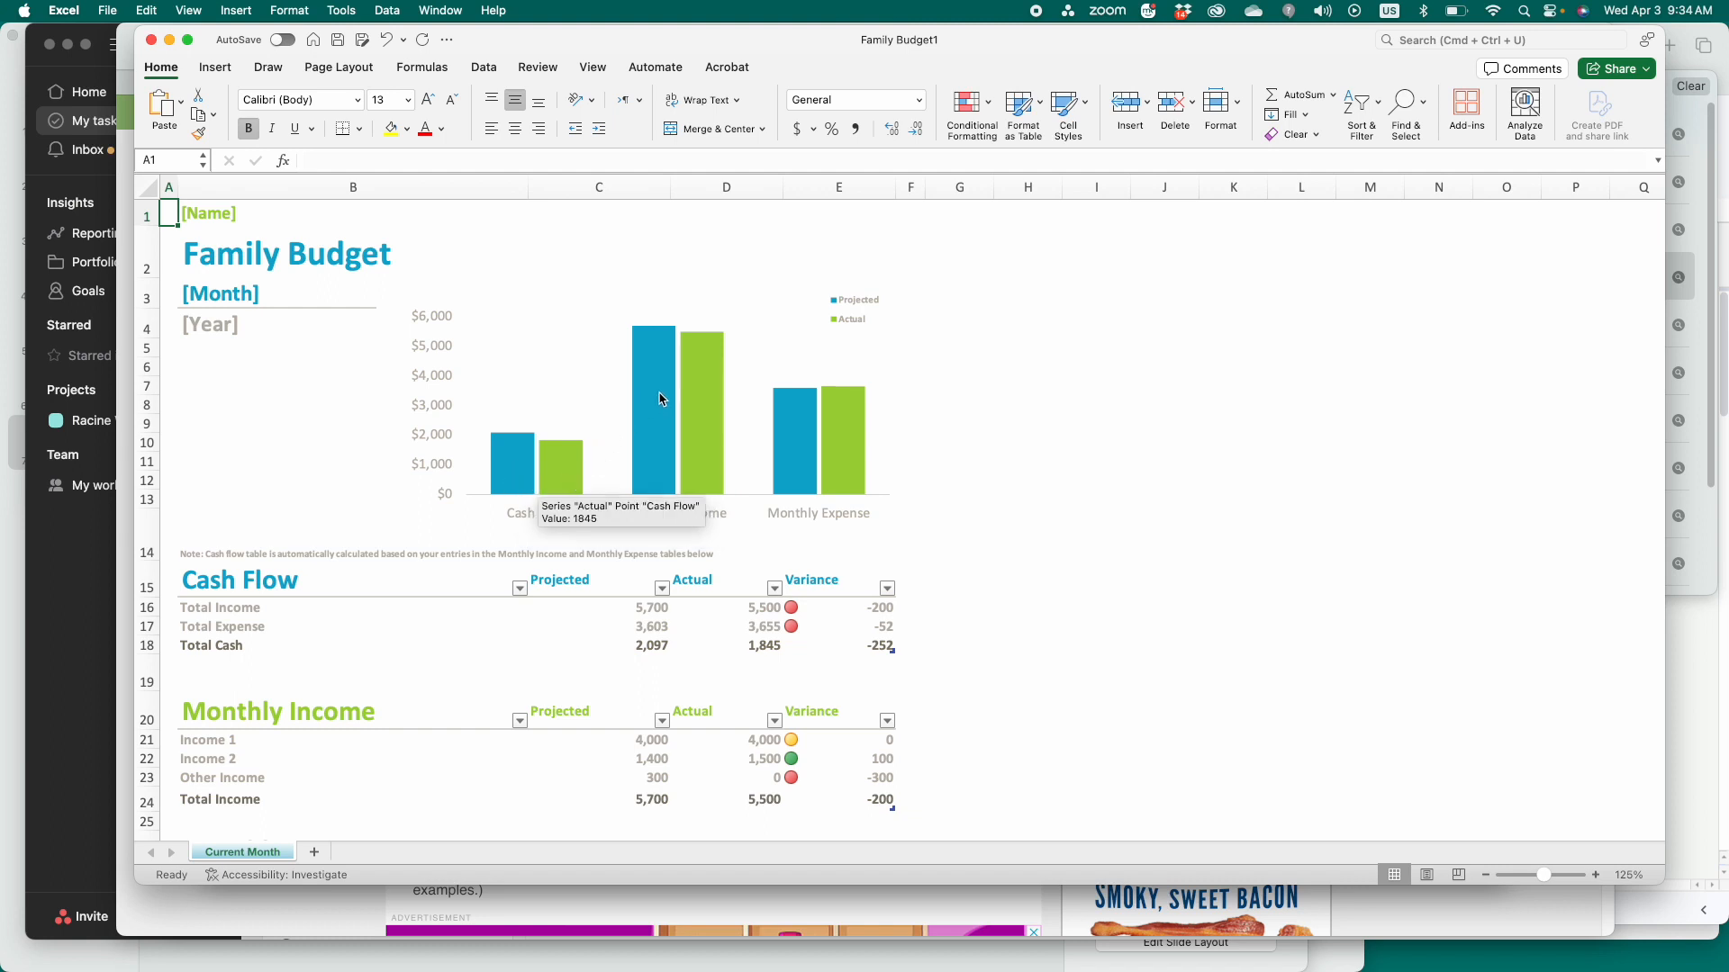
pyautogui.moveTo(662, 399)
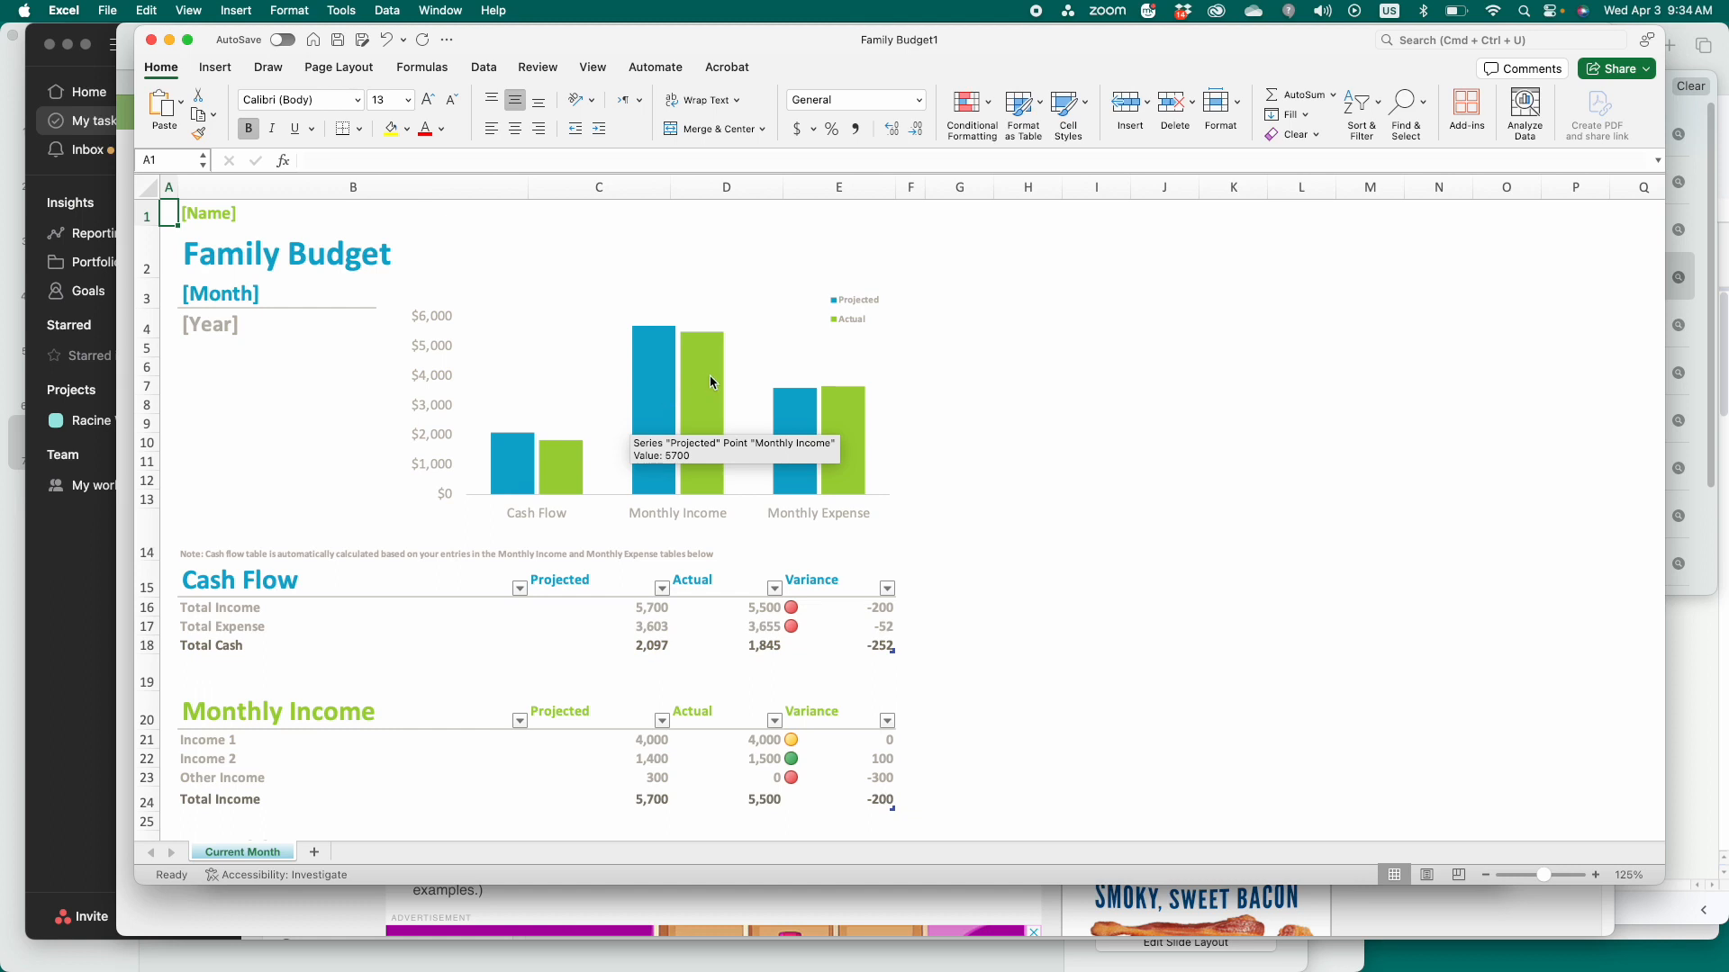
pyautogui.moveTo(713, 382)
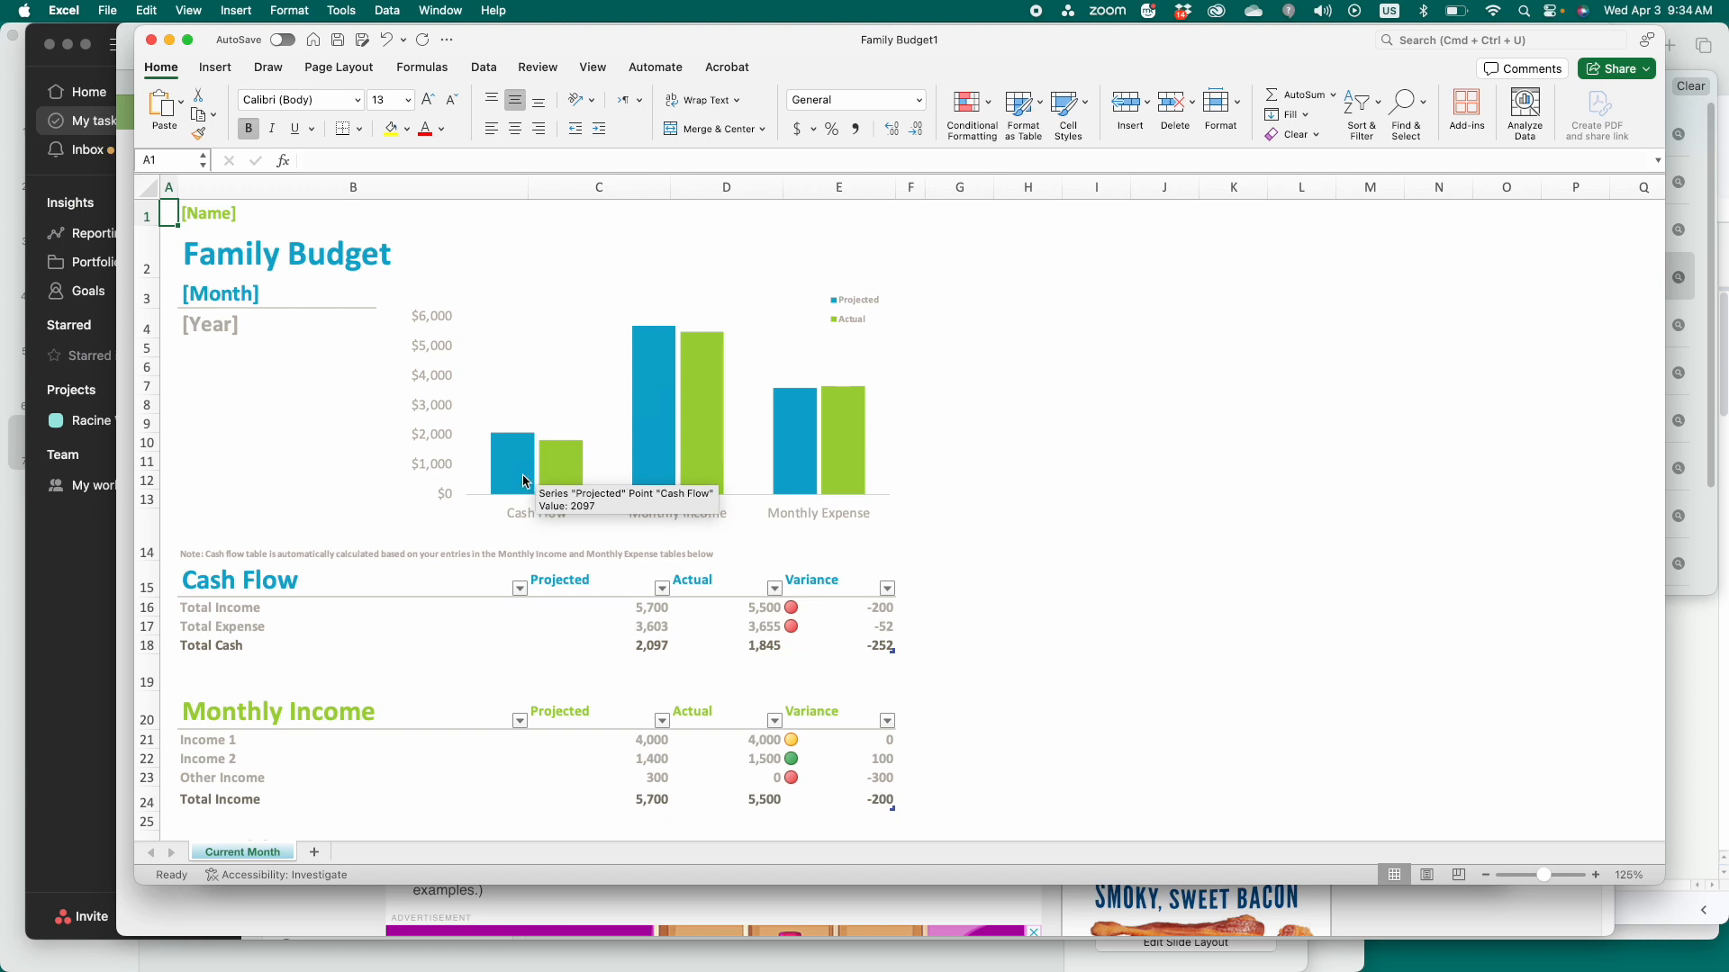
pyautogui.moveTo(842, 411)
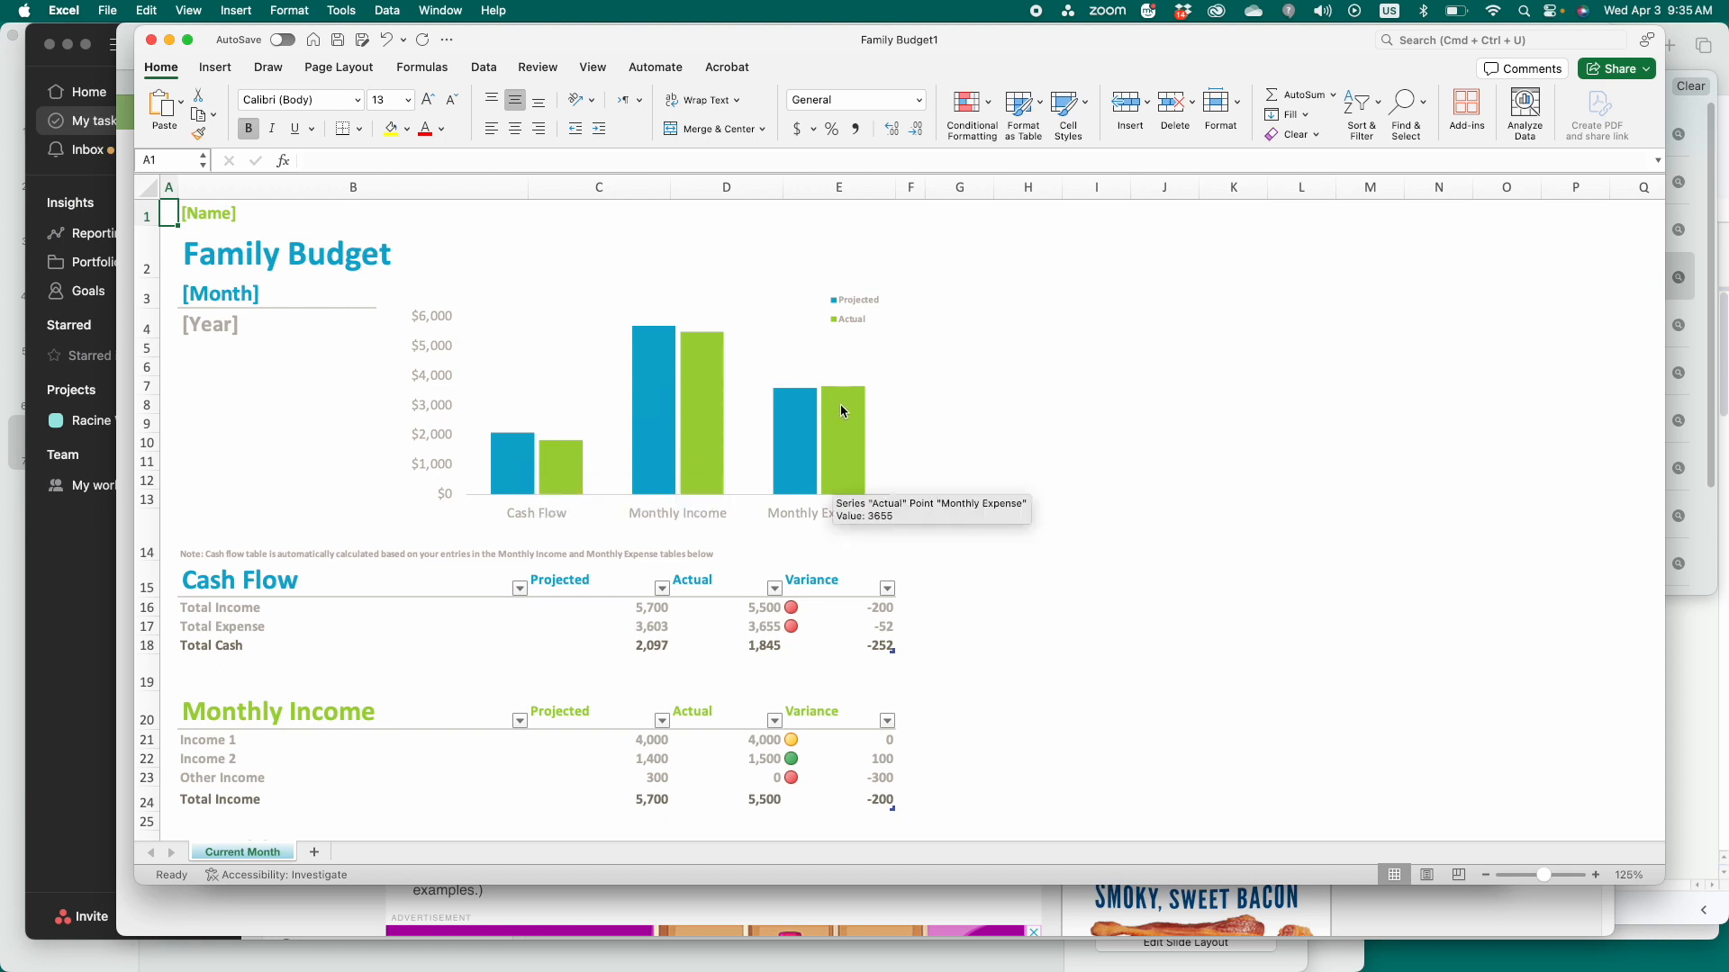
pyautogui.moveTo(802, 452)
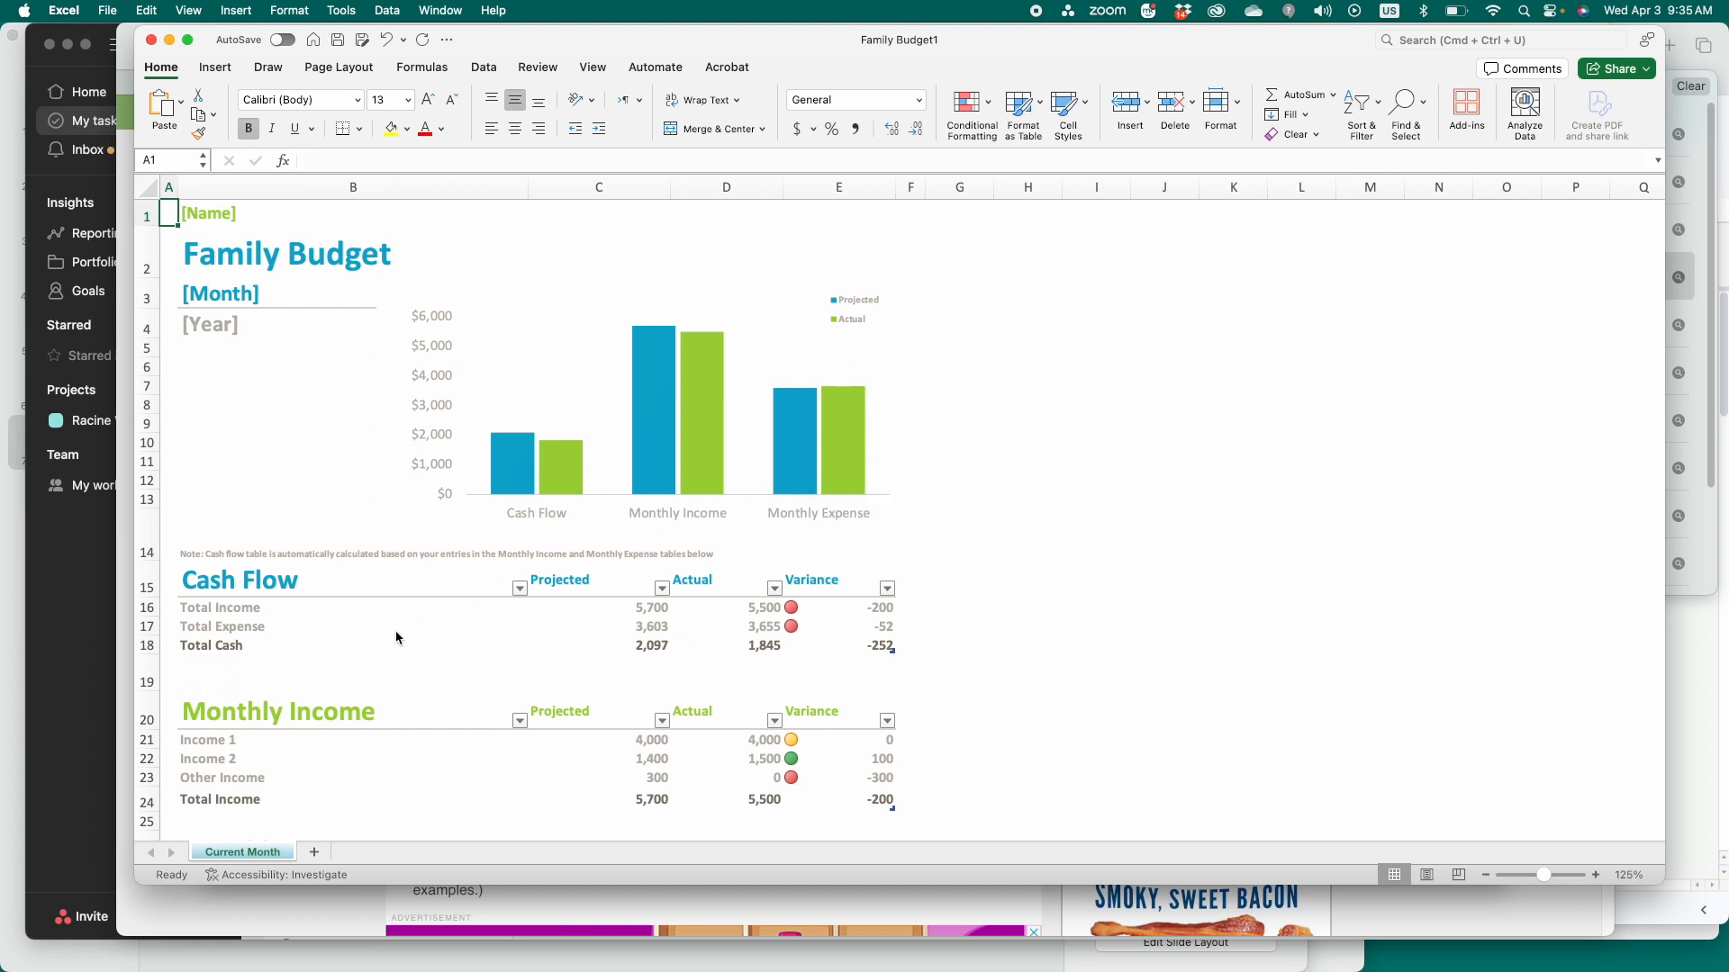
pyautogui.scroll(-1, 336, 646)
pyautogui.scroll(1, 337, 646)
# - Replace the [Name] placeholder in B1 with the owner's first name in possessive form followed by "Budget"
pyautogui.click(223, 214)
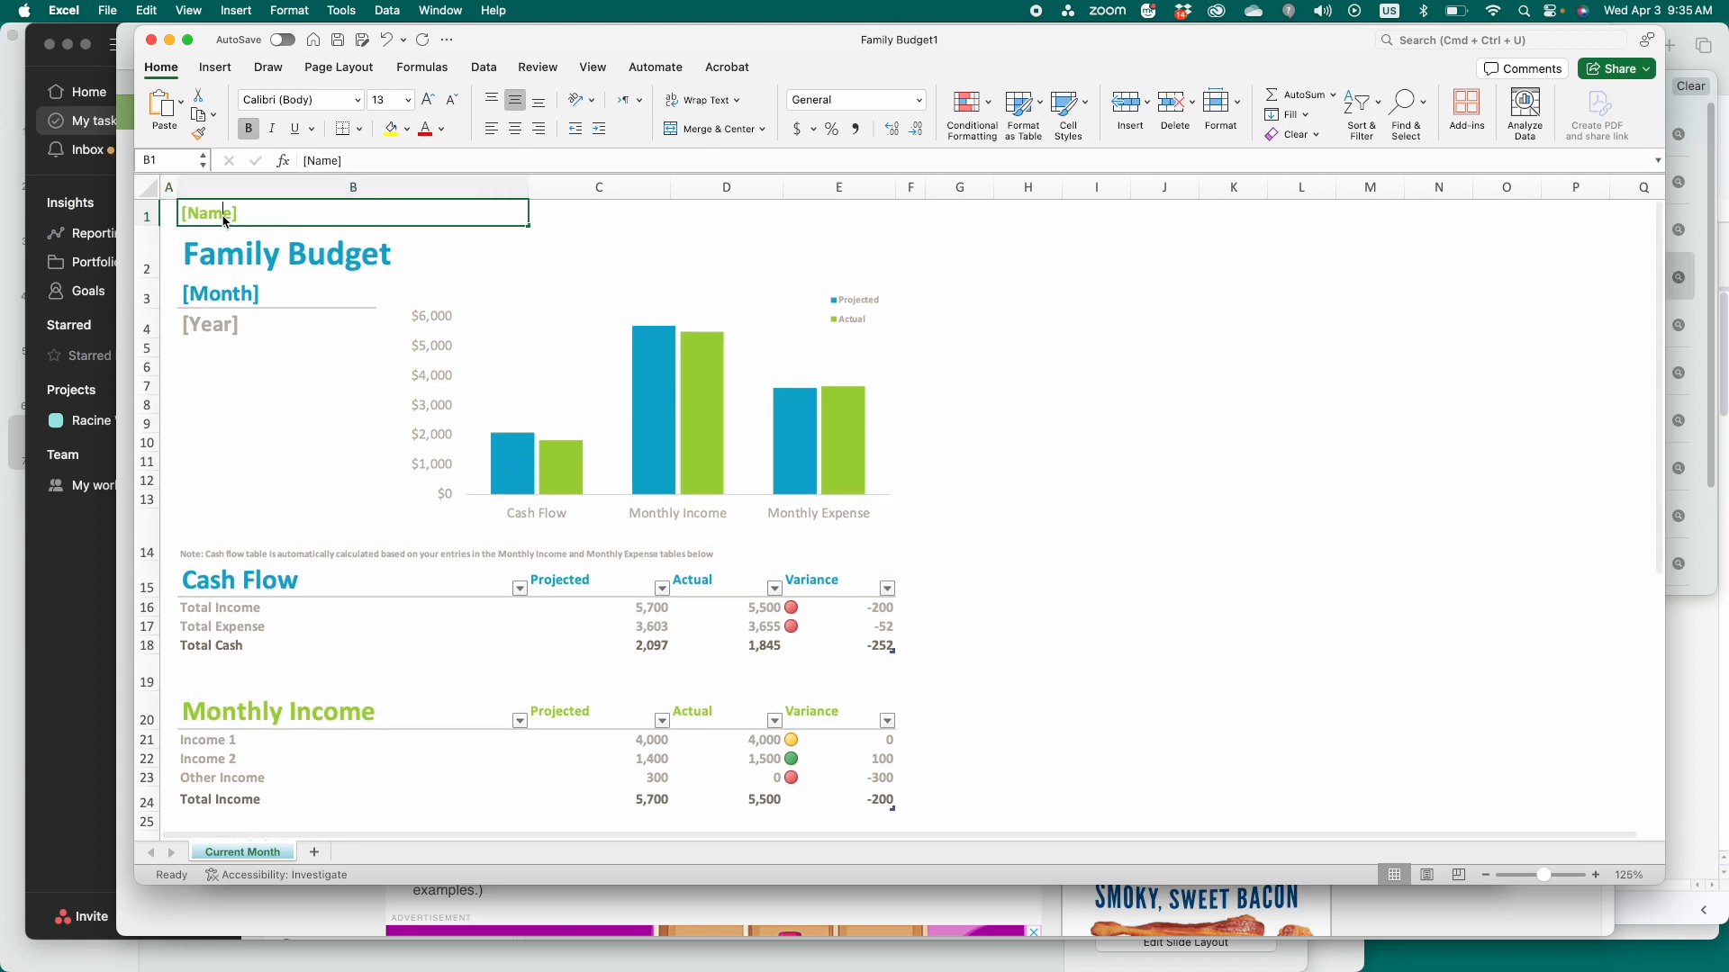
pyautogui.doubleClick(223, 214)
pyautogui.doubleClick(240, 217)
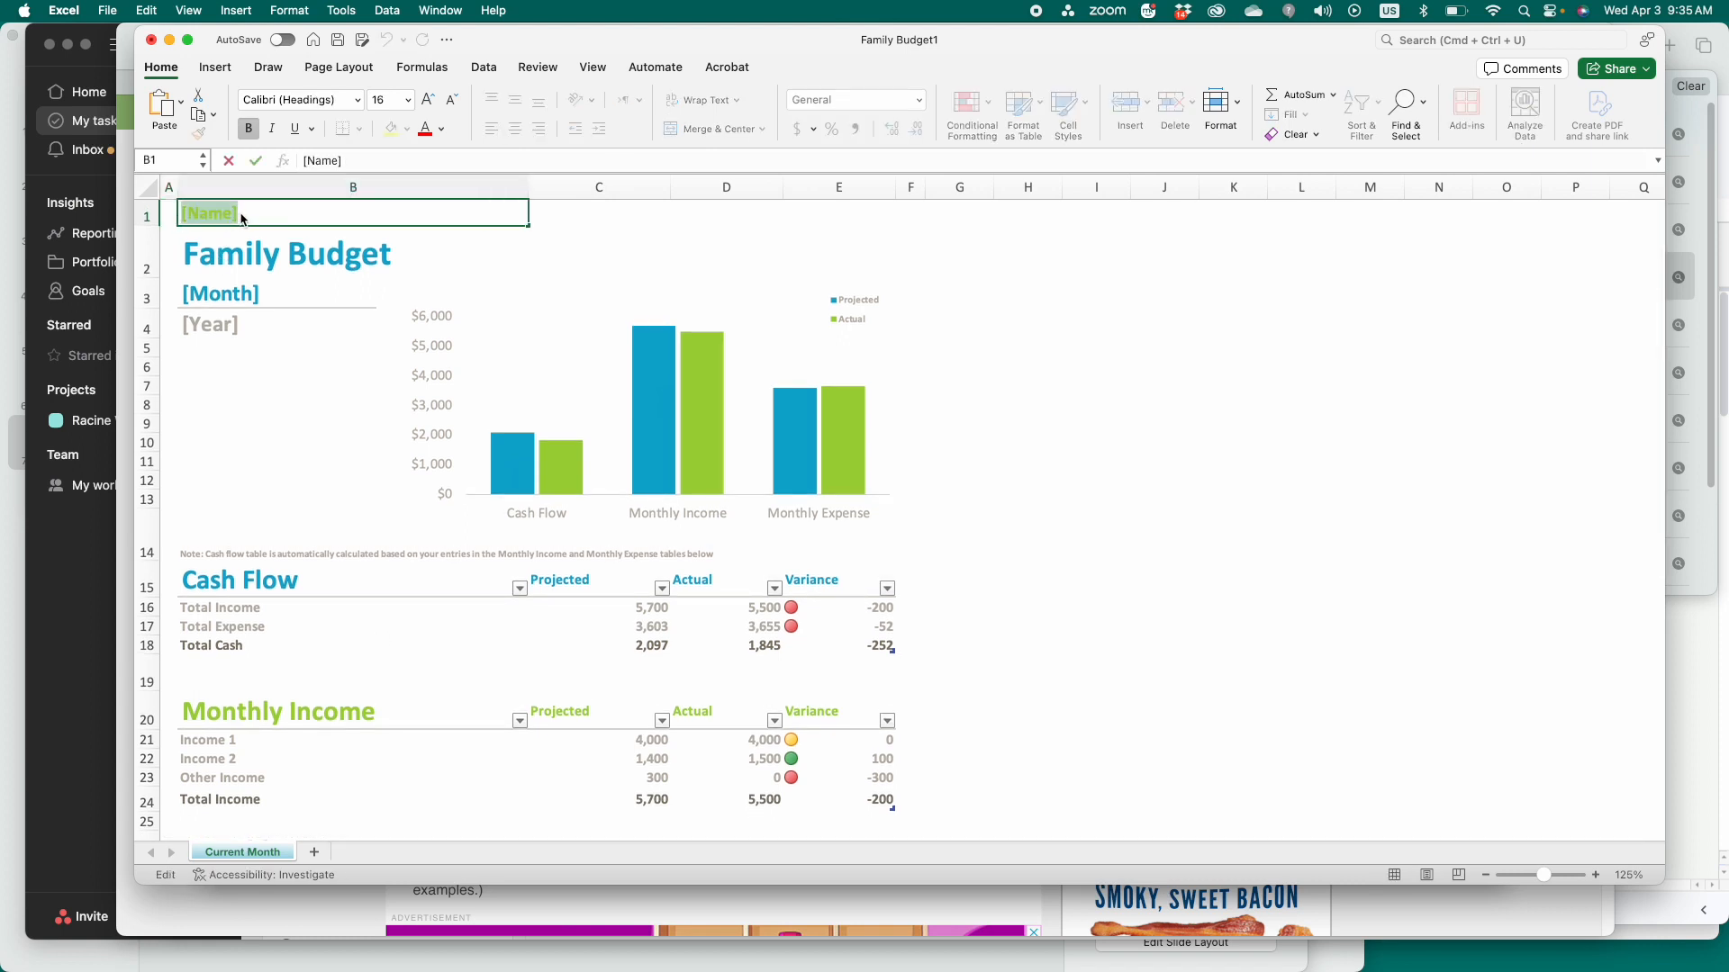
pyautogui.write('Curt')
pyautogui.press('Return')
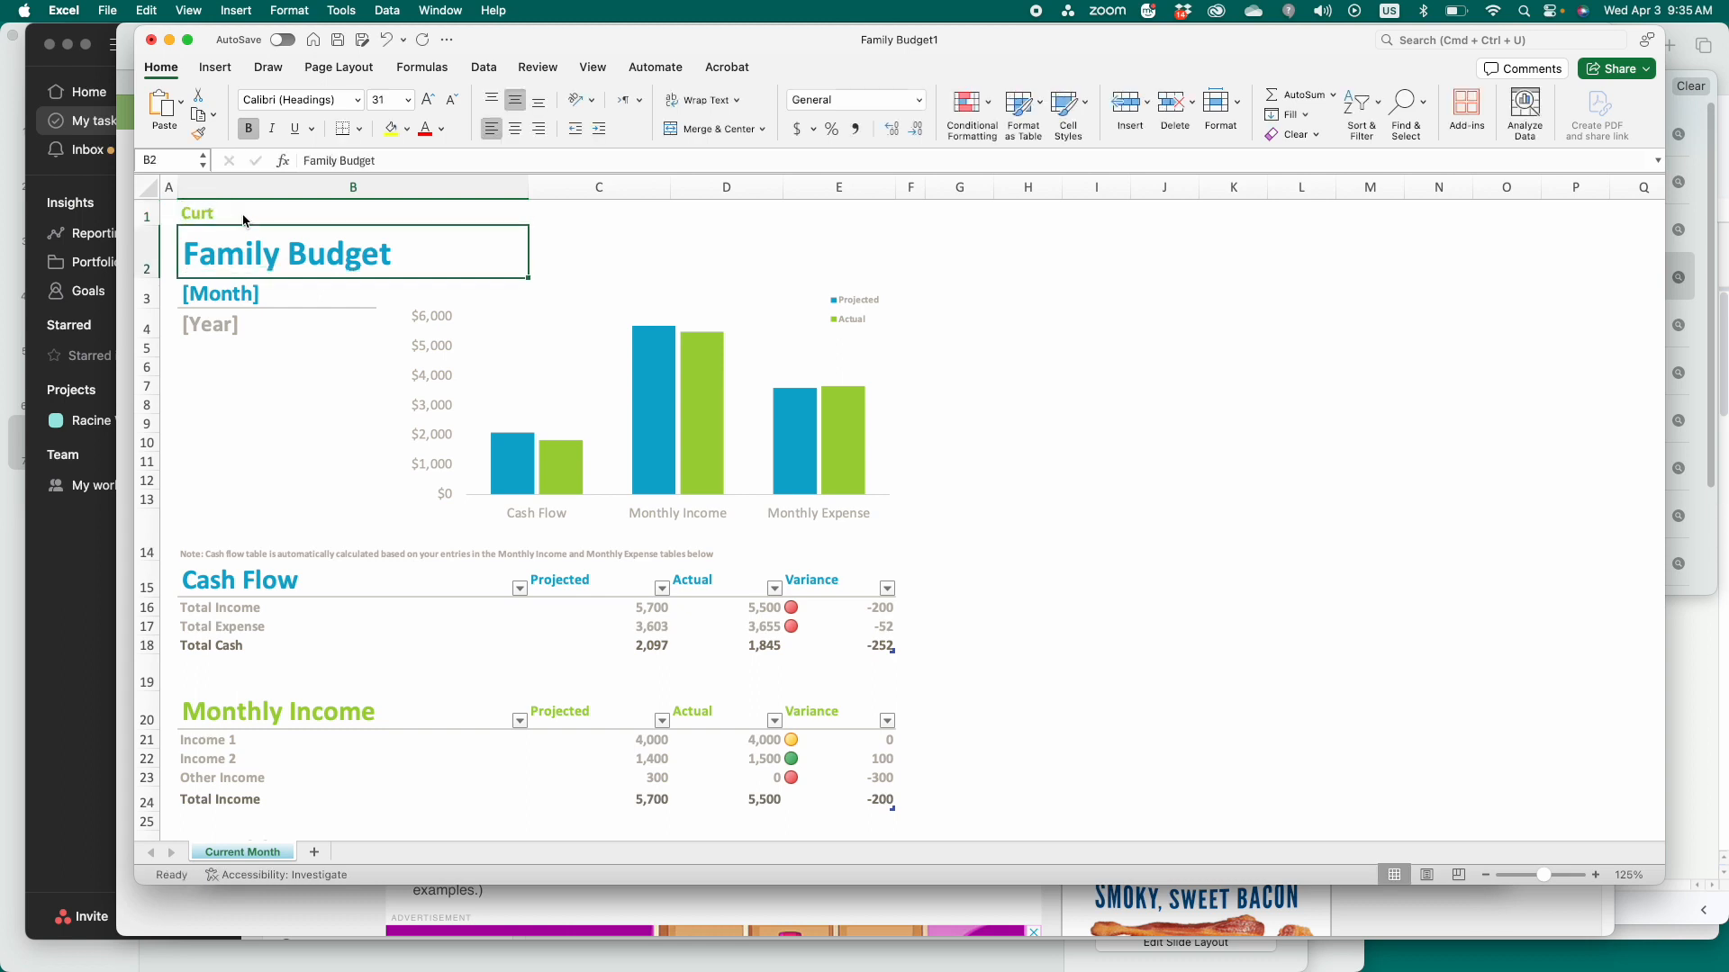
pyautogui.doubleClick(230, 215)
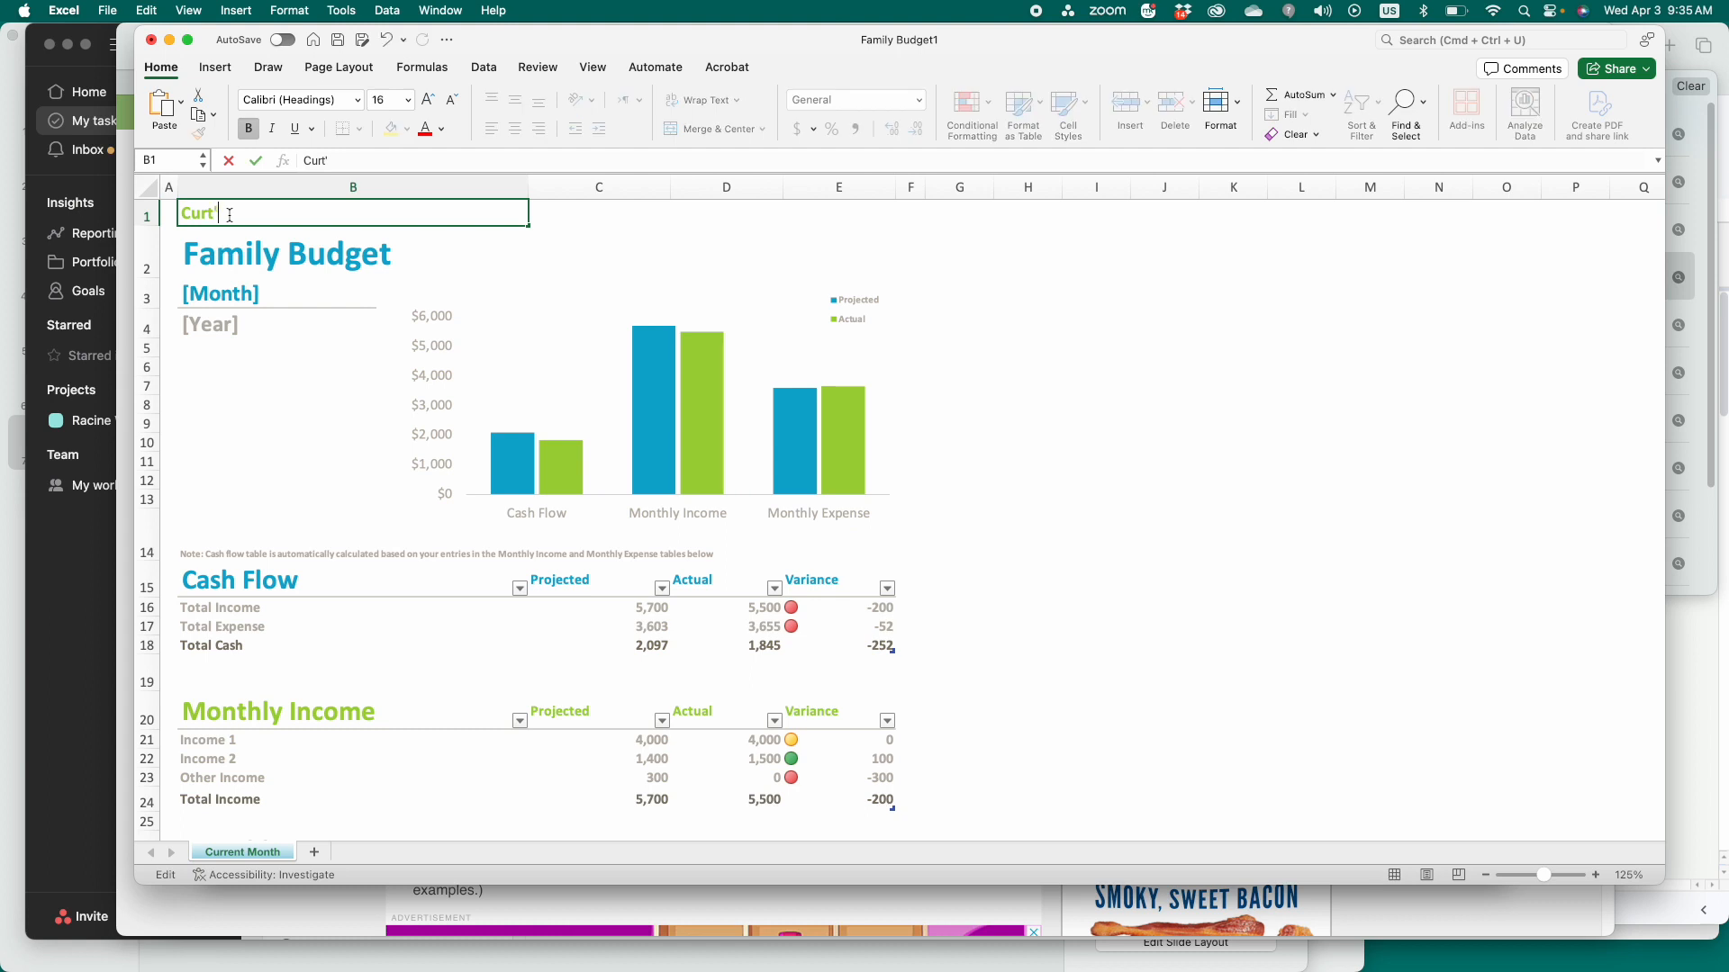
pyautogui.write("'s Budget")
pyautogui.press('Return')
# - Replace the [Month] placeholder in B3 with April
pyautogui.doubleClick(269, 305)
pyautogui.doubleClick(269, 306)
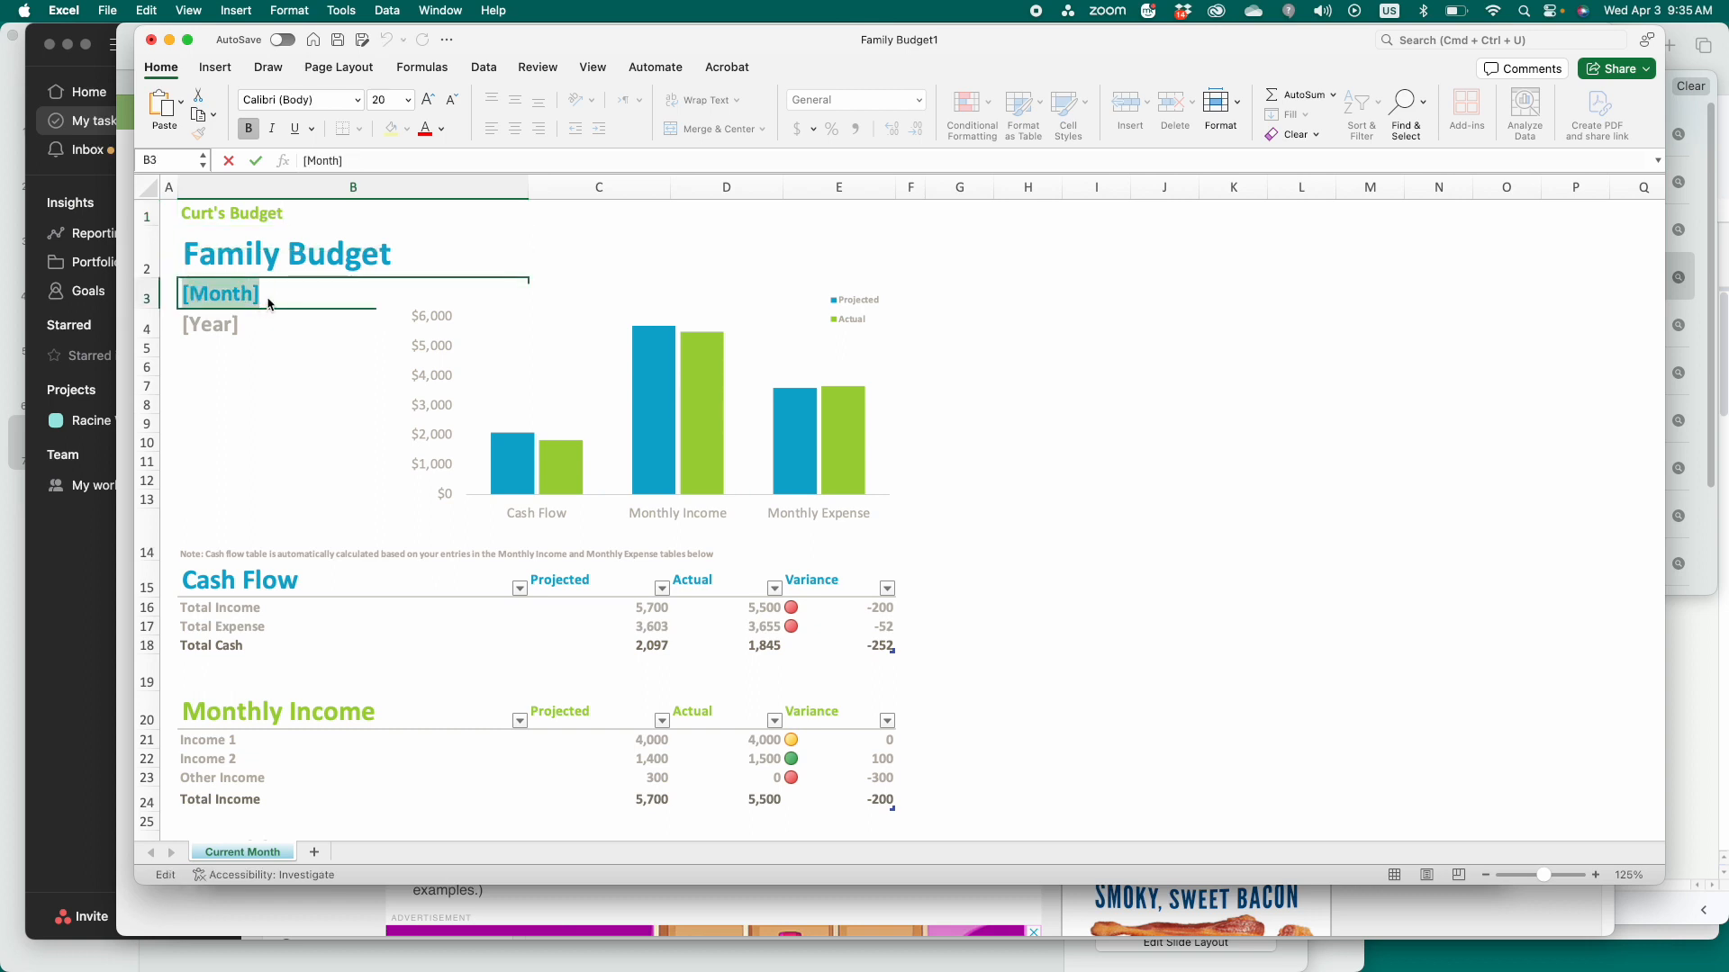
pyautogui.write('April')
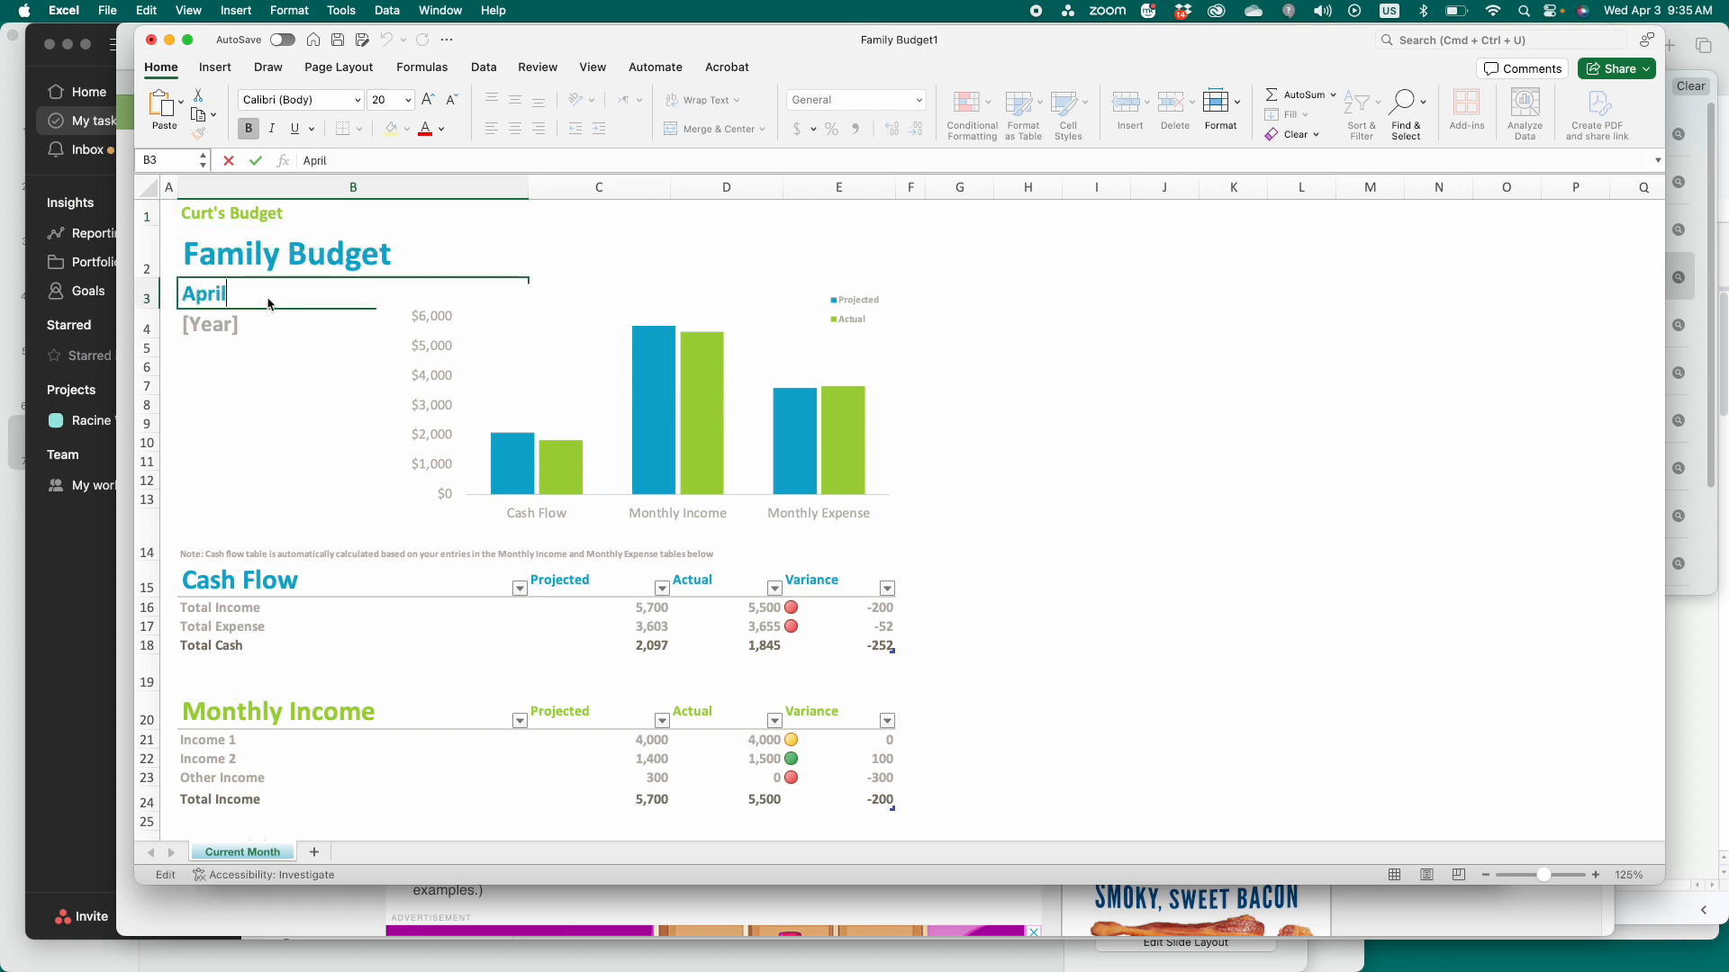
# - Replace the [Year] placeholder in B4 with 2024
pyautogui.doubleClick(242, 330)
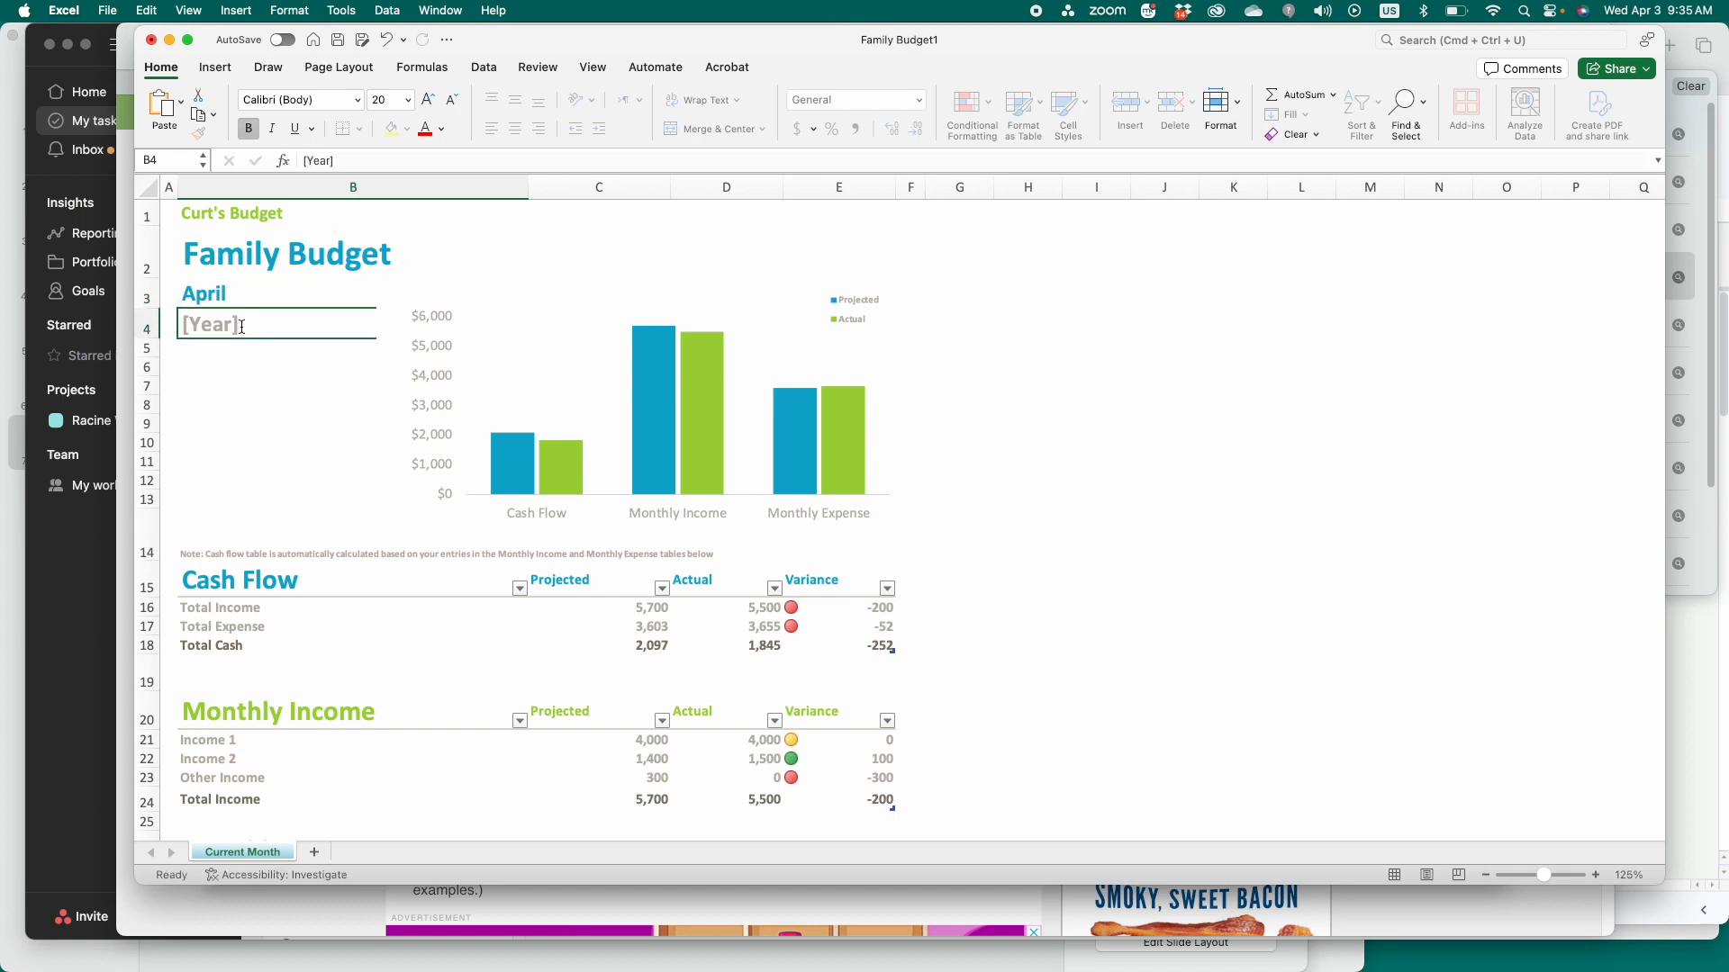
pyautogui.press('super+a')
pyautogui.click(239, 331)
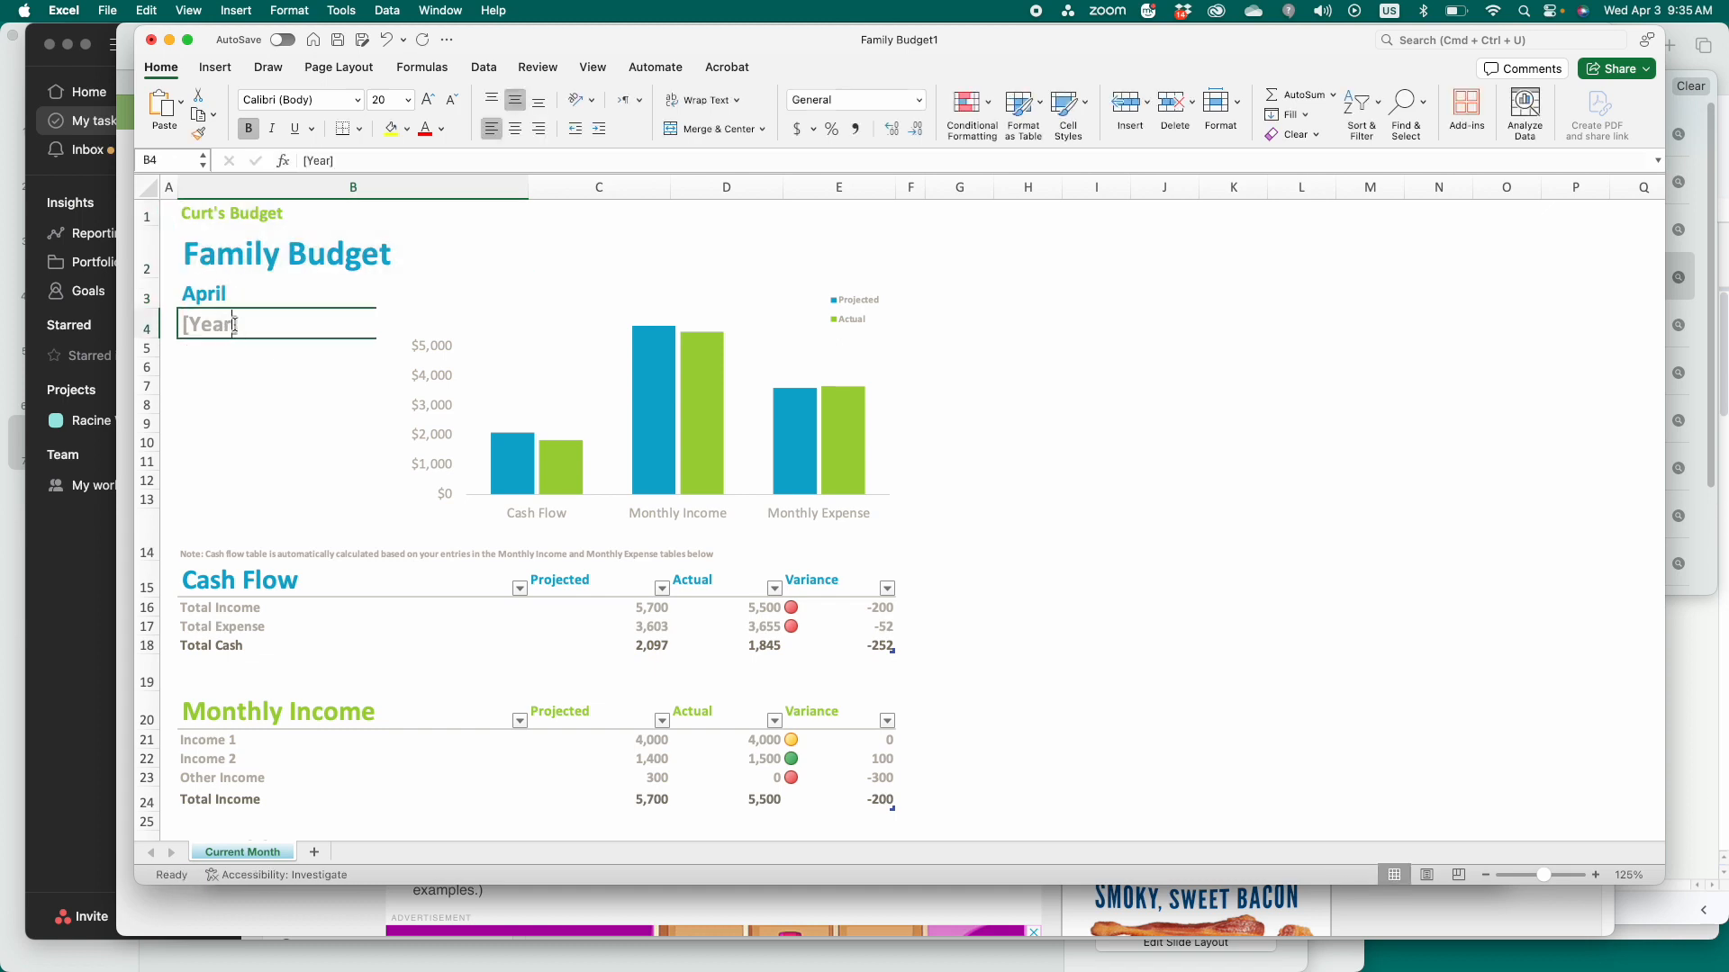
pyautogui.doubleClick(223, 335)
pyautogui.moveTo(239, 335); pyautogui.dragTo(162, 333)
pyautogui.write('2024')
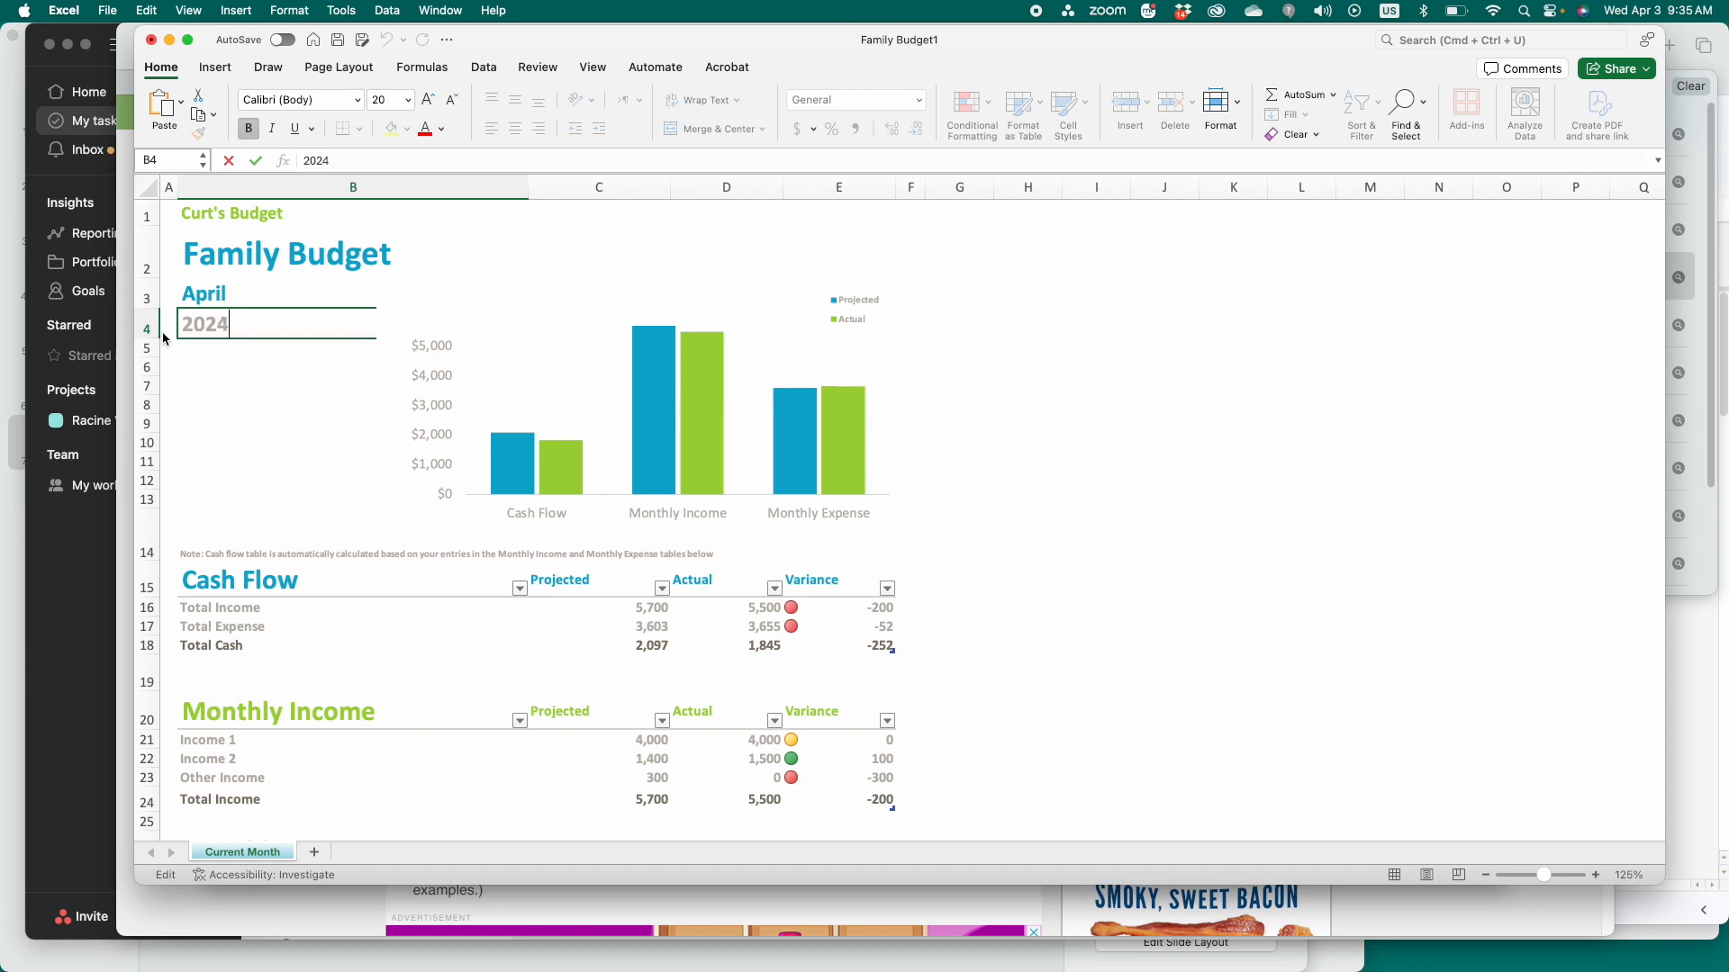
# - Examine the Cash Flow table's formulas and note, and the projected and actual entries in the Monthly Income table
pyautogui.scroll(-1, 266, 653)
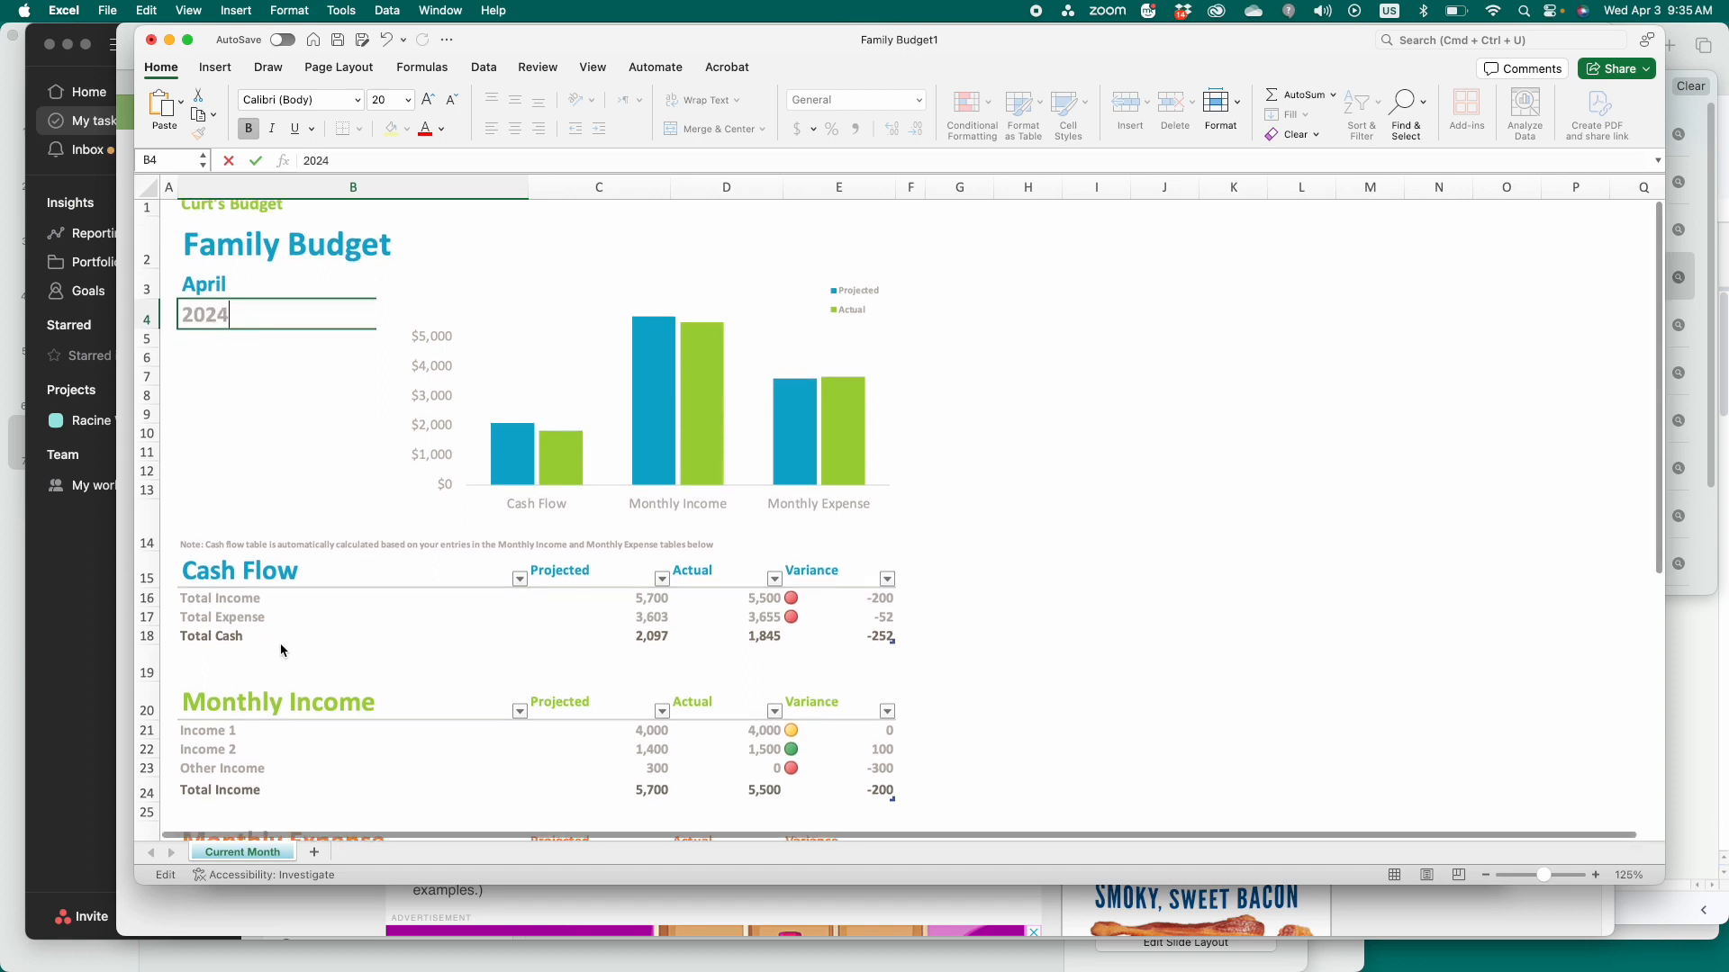
pyautogui.scroll(-3, 440, 752)
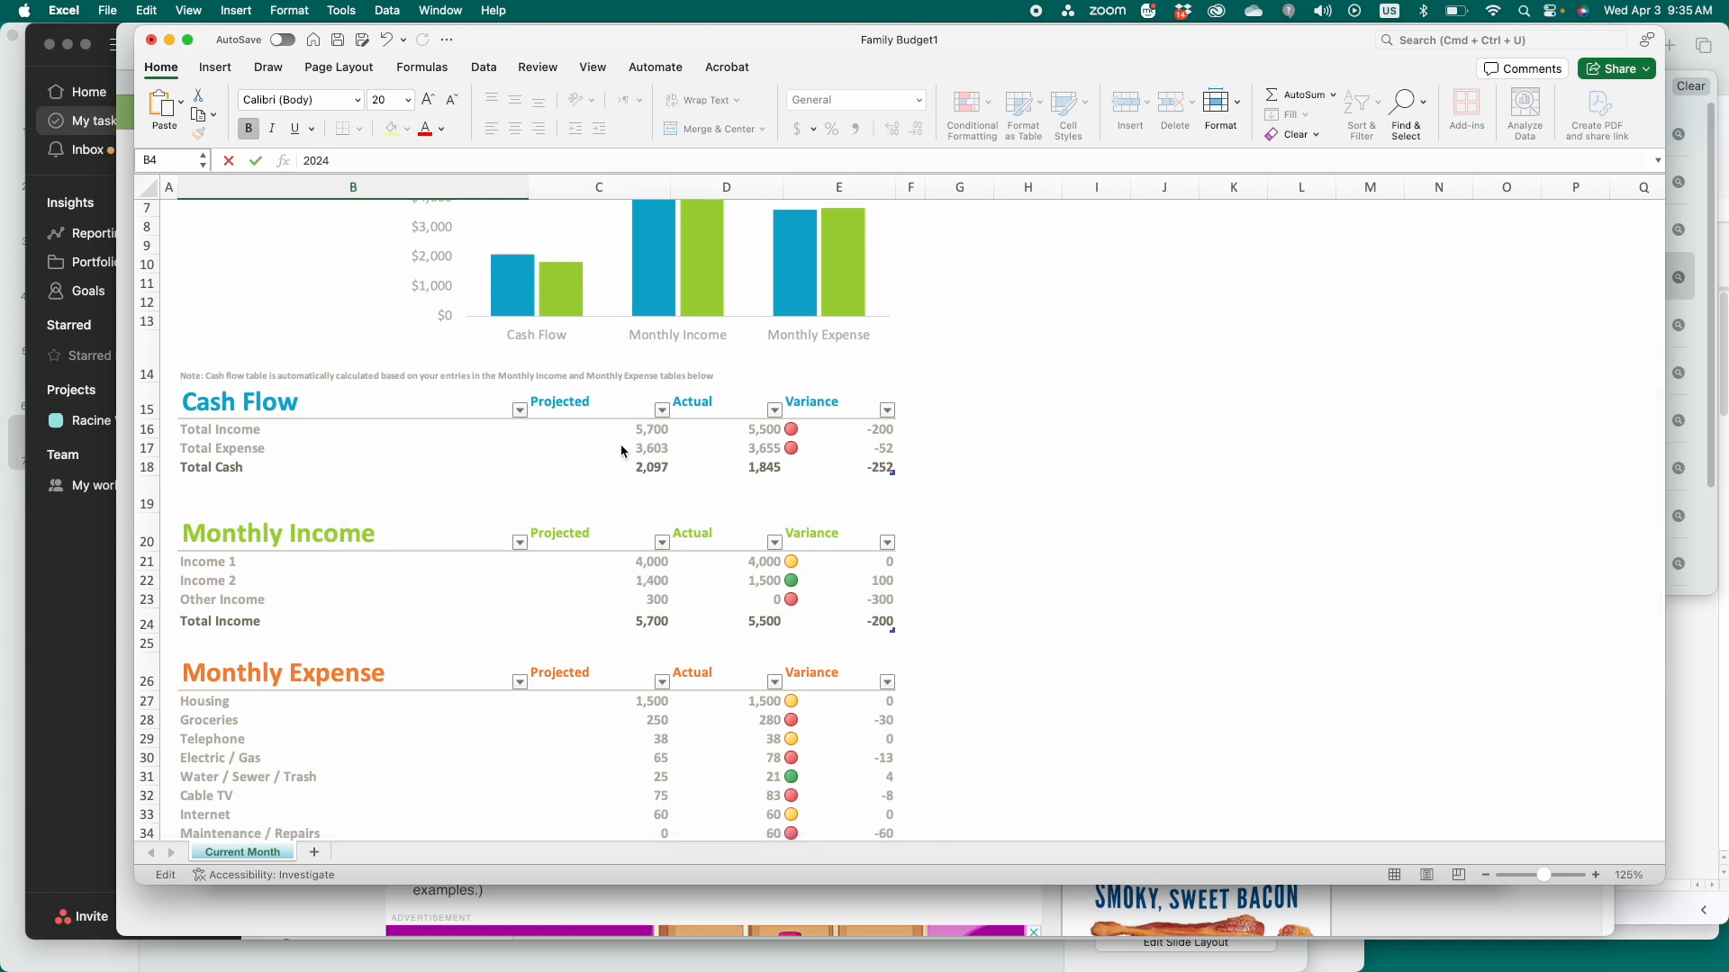
pyautogui.doubleClick(660, 437)
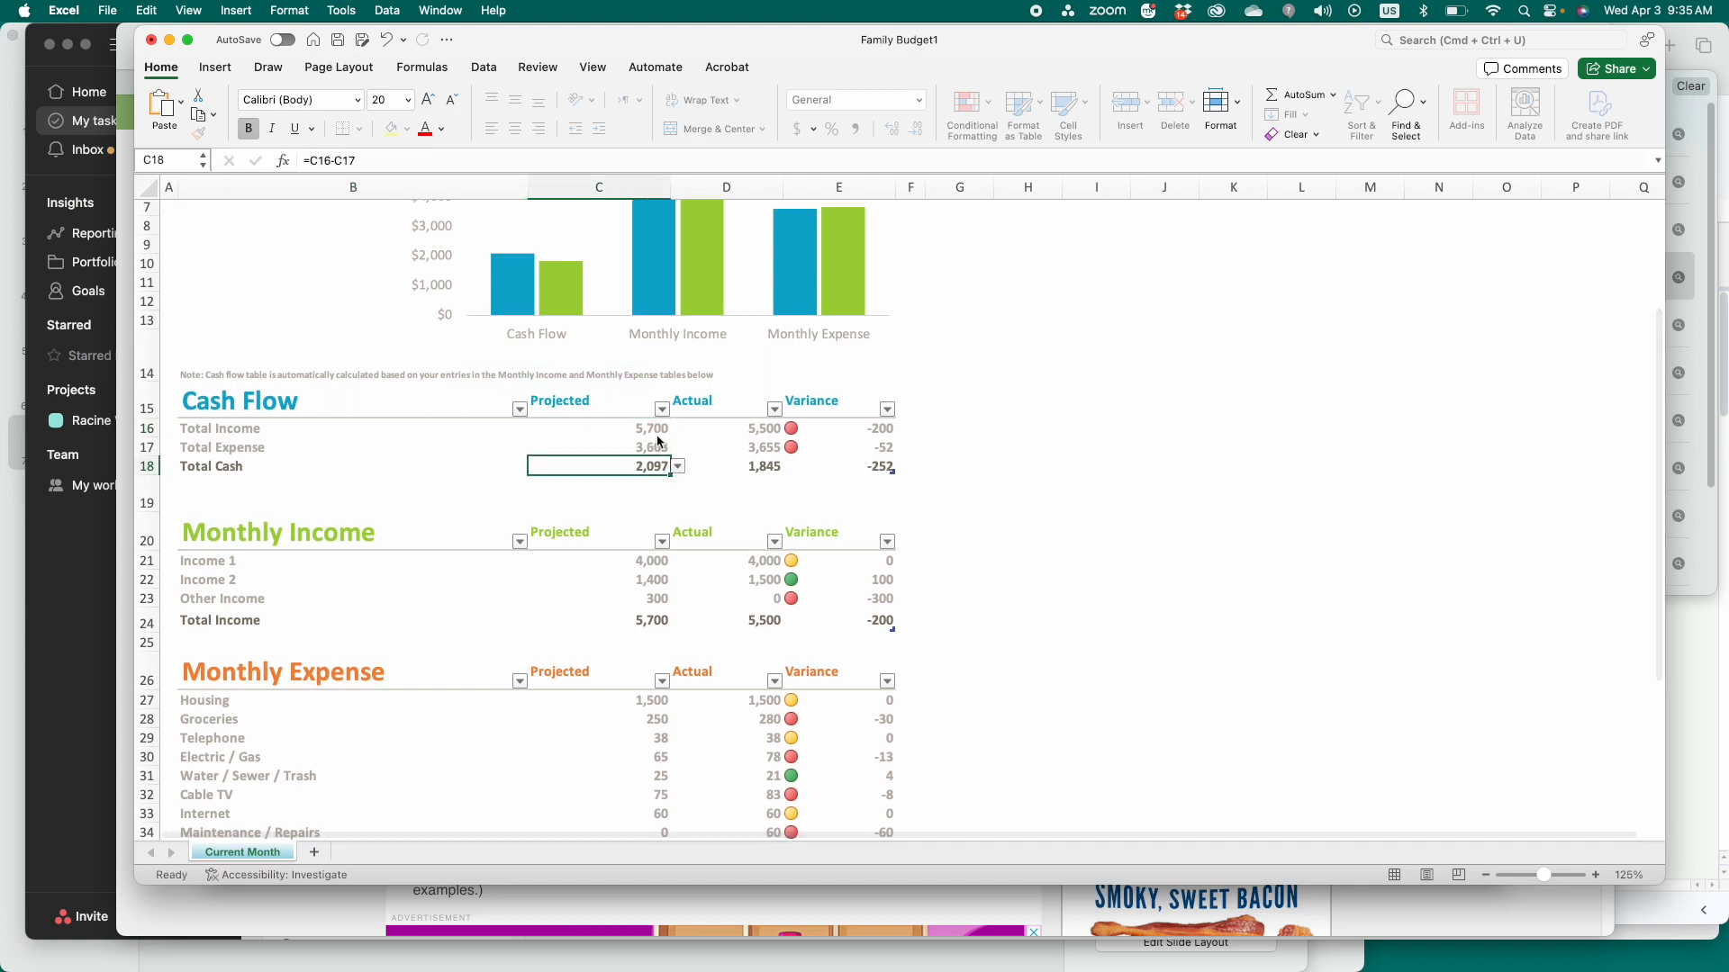
pyautogui.click(249, 376)
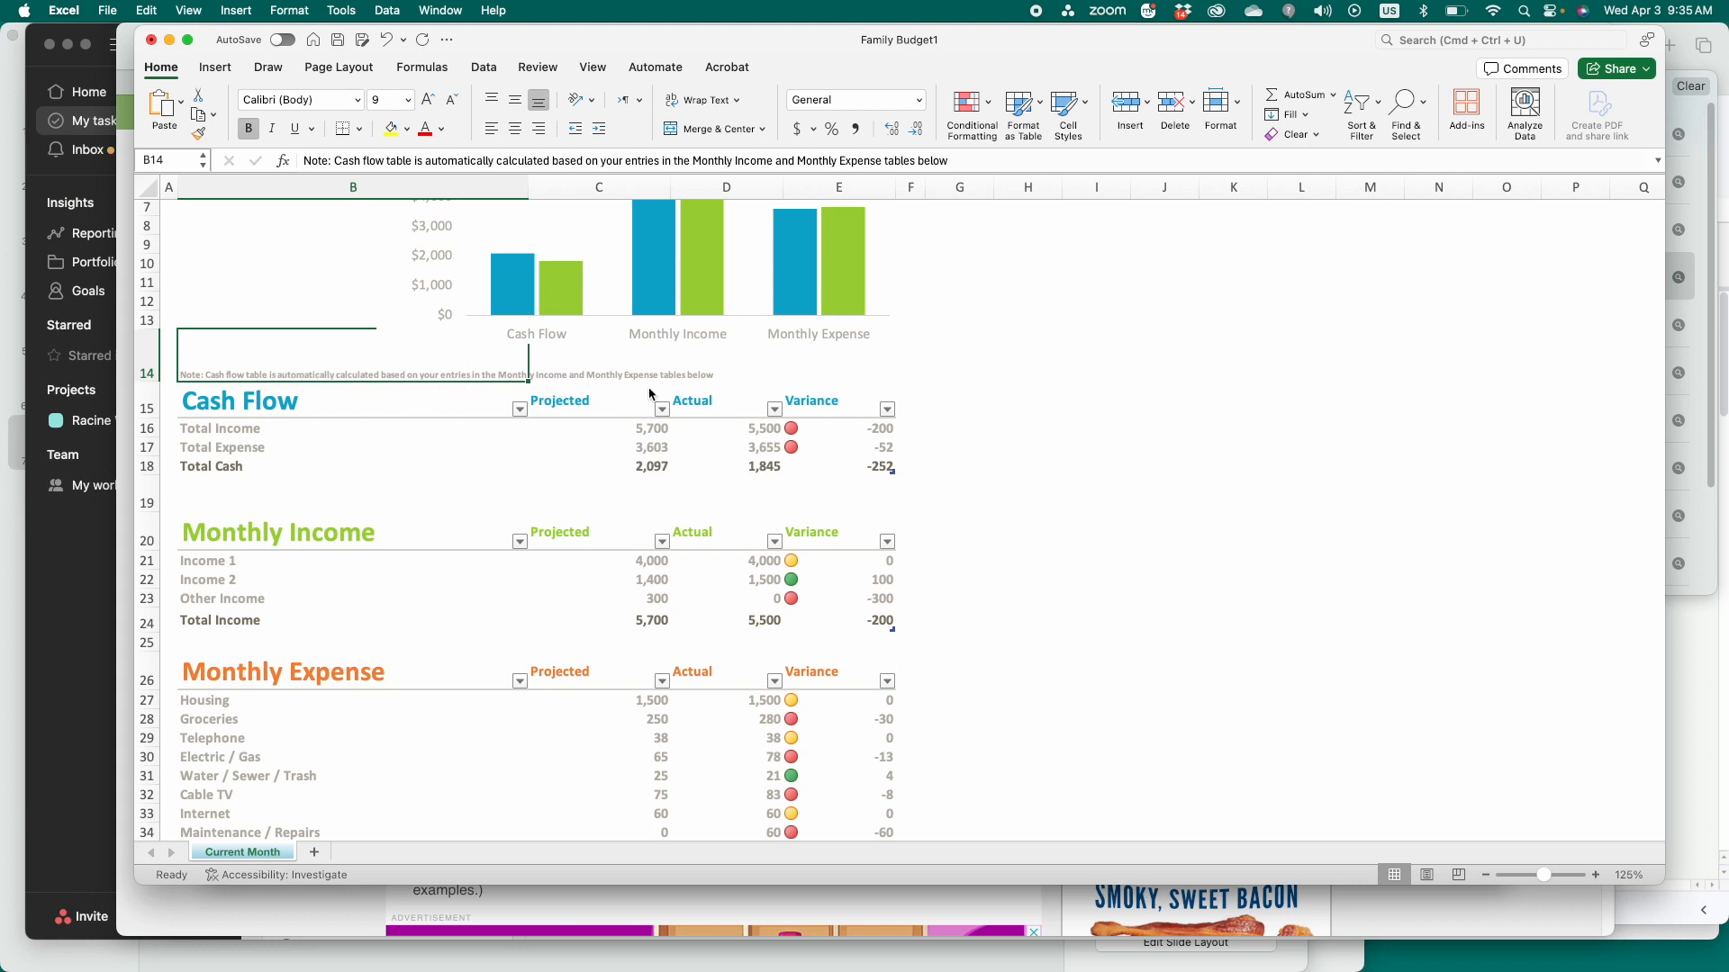
pyautogui.scroll(-1, 444, 613)
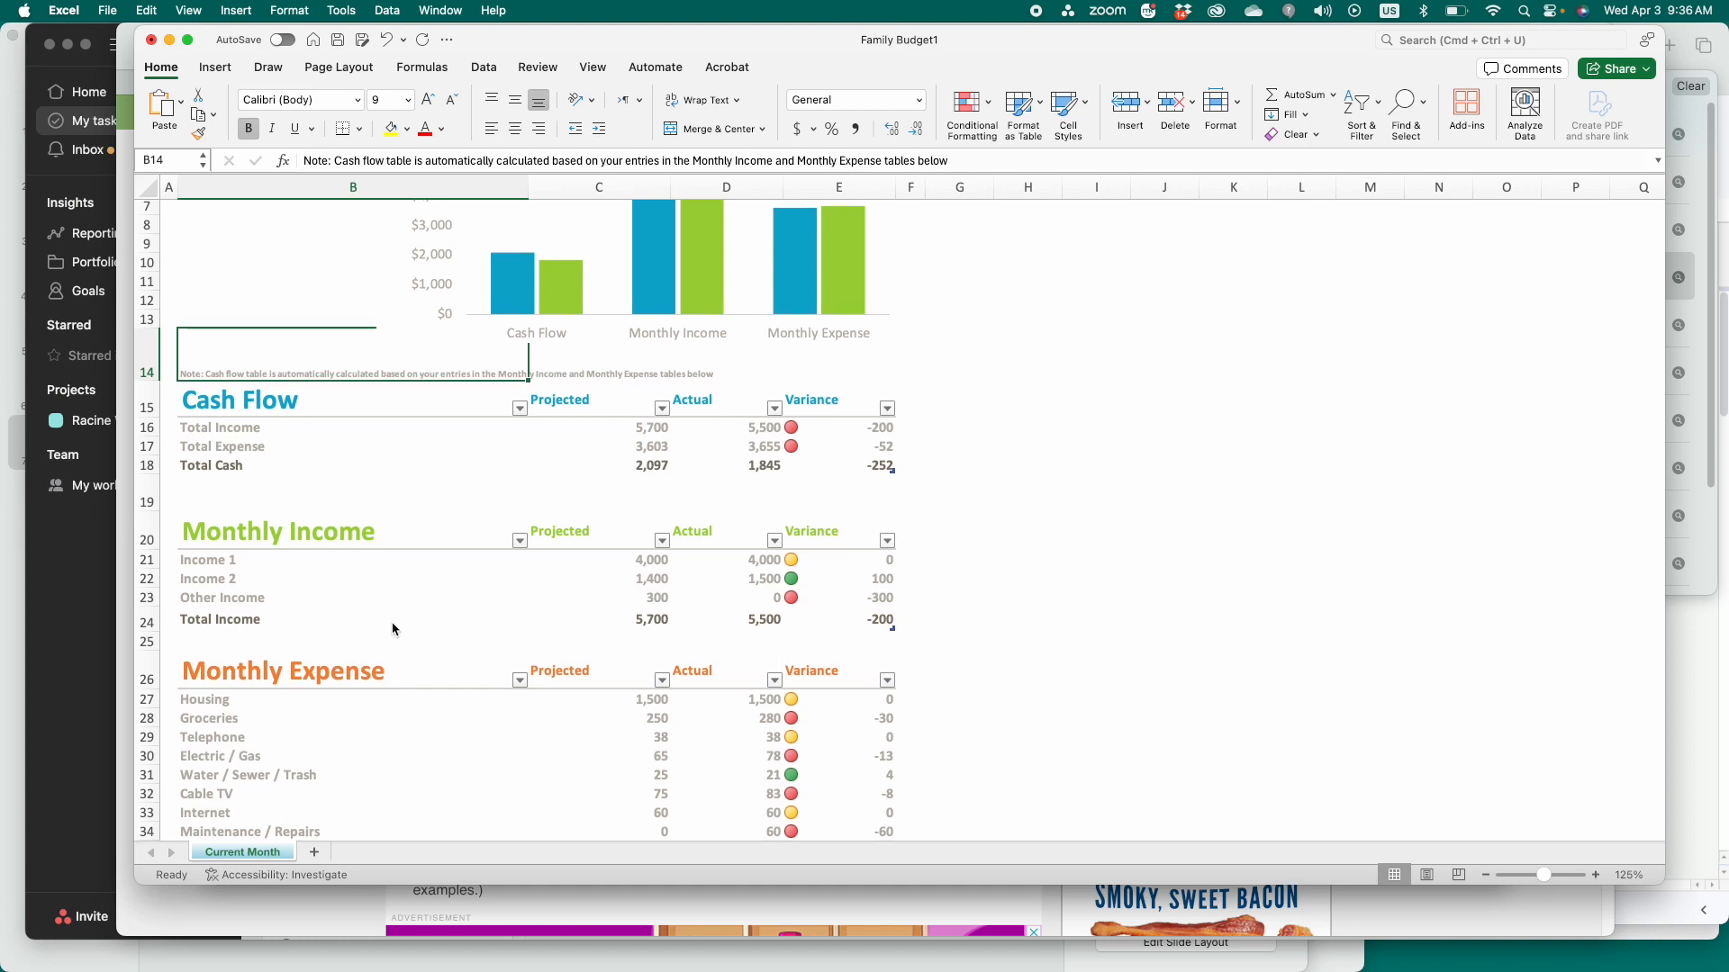
pyautogui.click(648, 565)
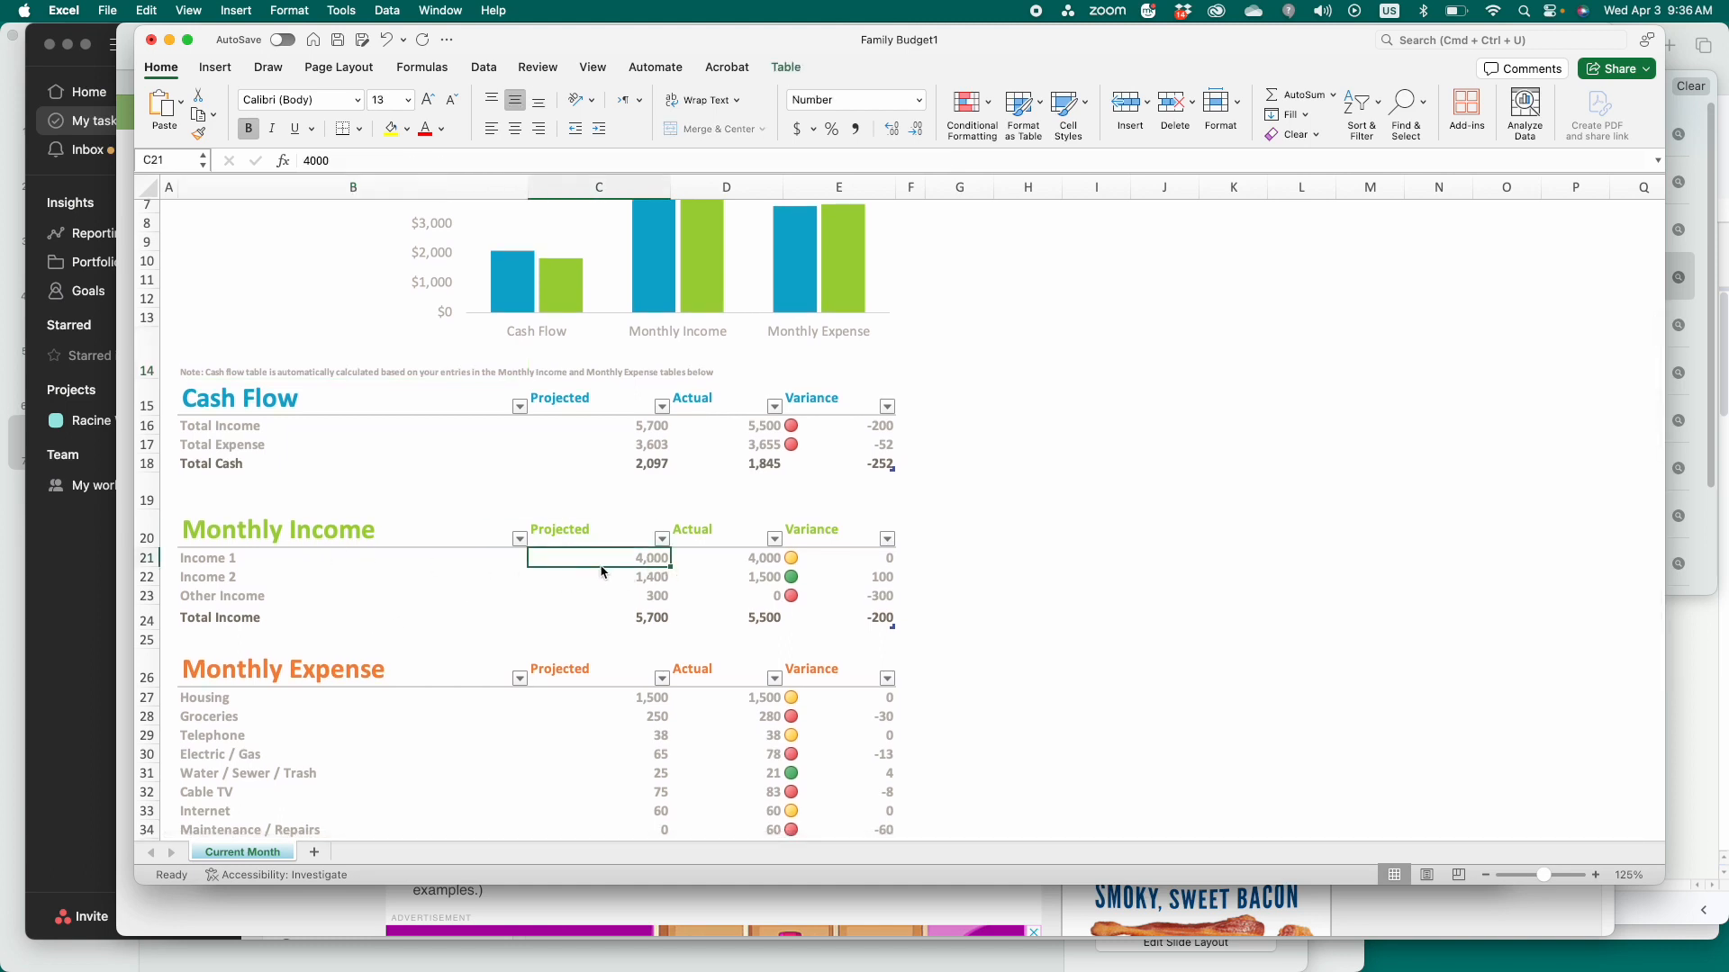
pyautogui.click(758, 566)
pyautogui.click(652, 561)
pyautogui.click(632, 576)
pyautogui.moveTo(634, 586); pyautogui.dragTo(635, 620)
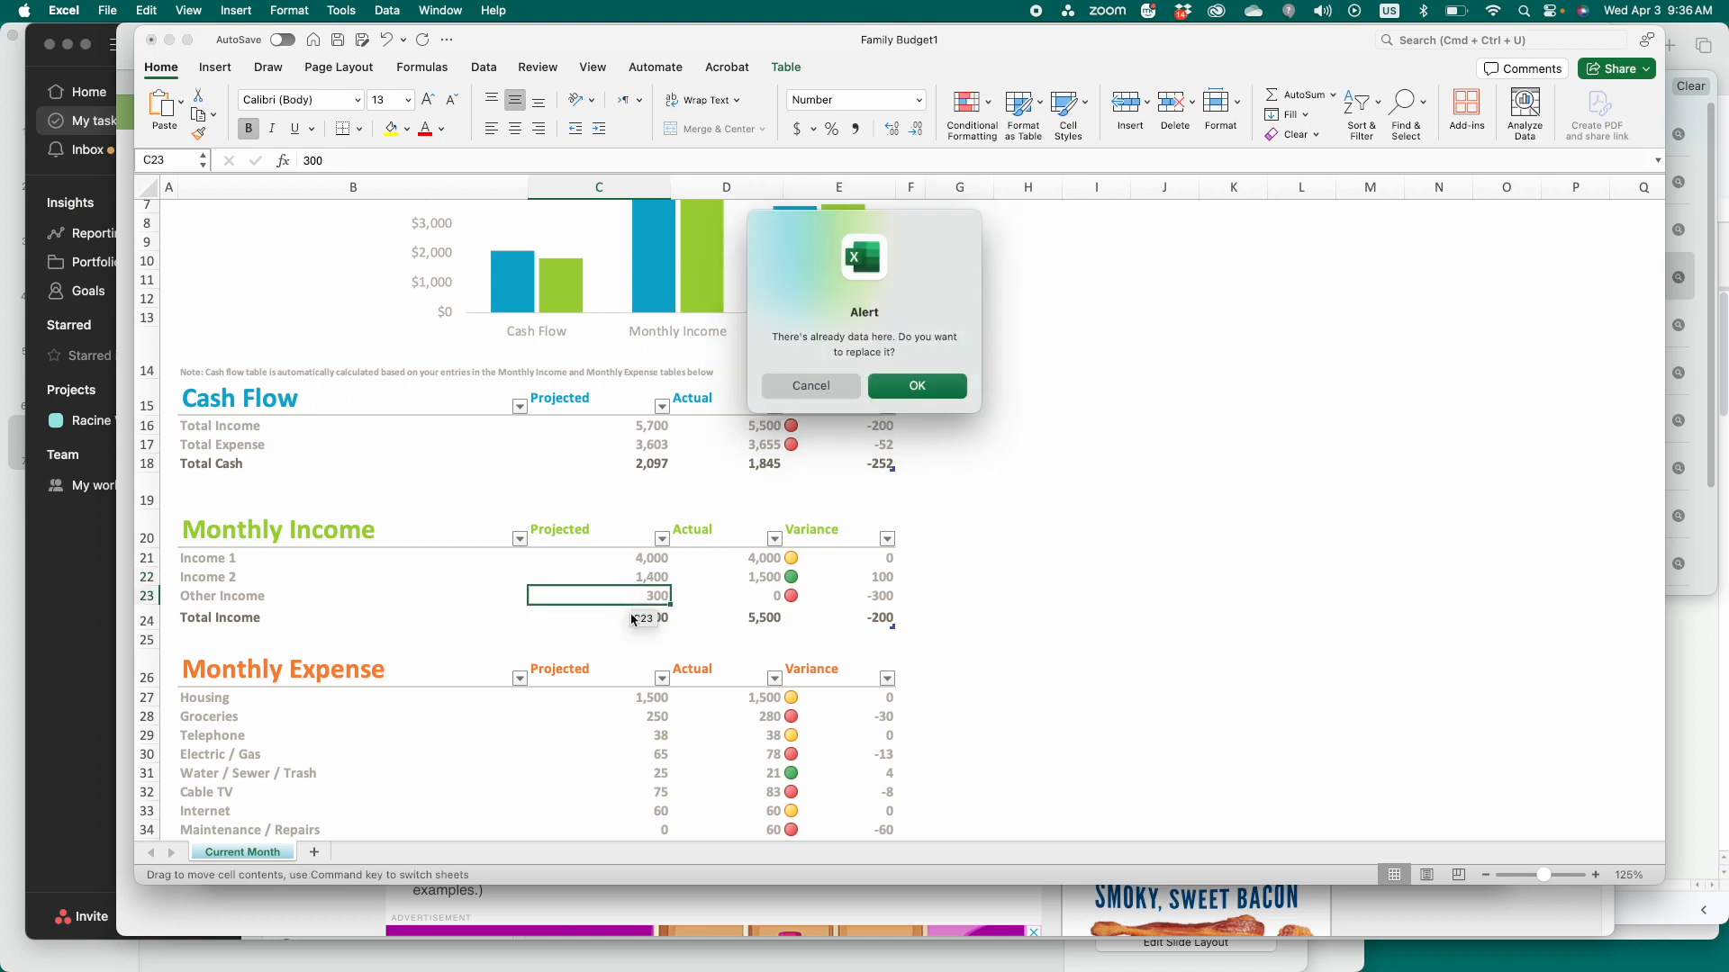
pyautogui.click(820, 393)
pyautogui.click(755, 566)
pyautogui.moveTo(755, 565); pyautogui.dragTo(756, 585)
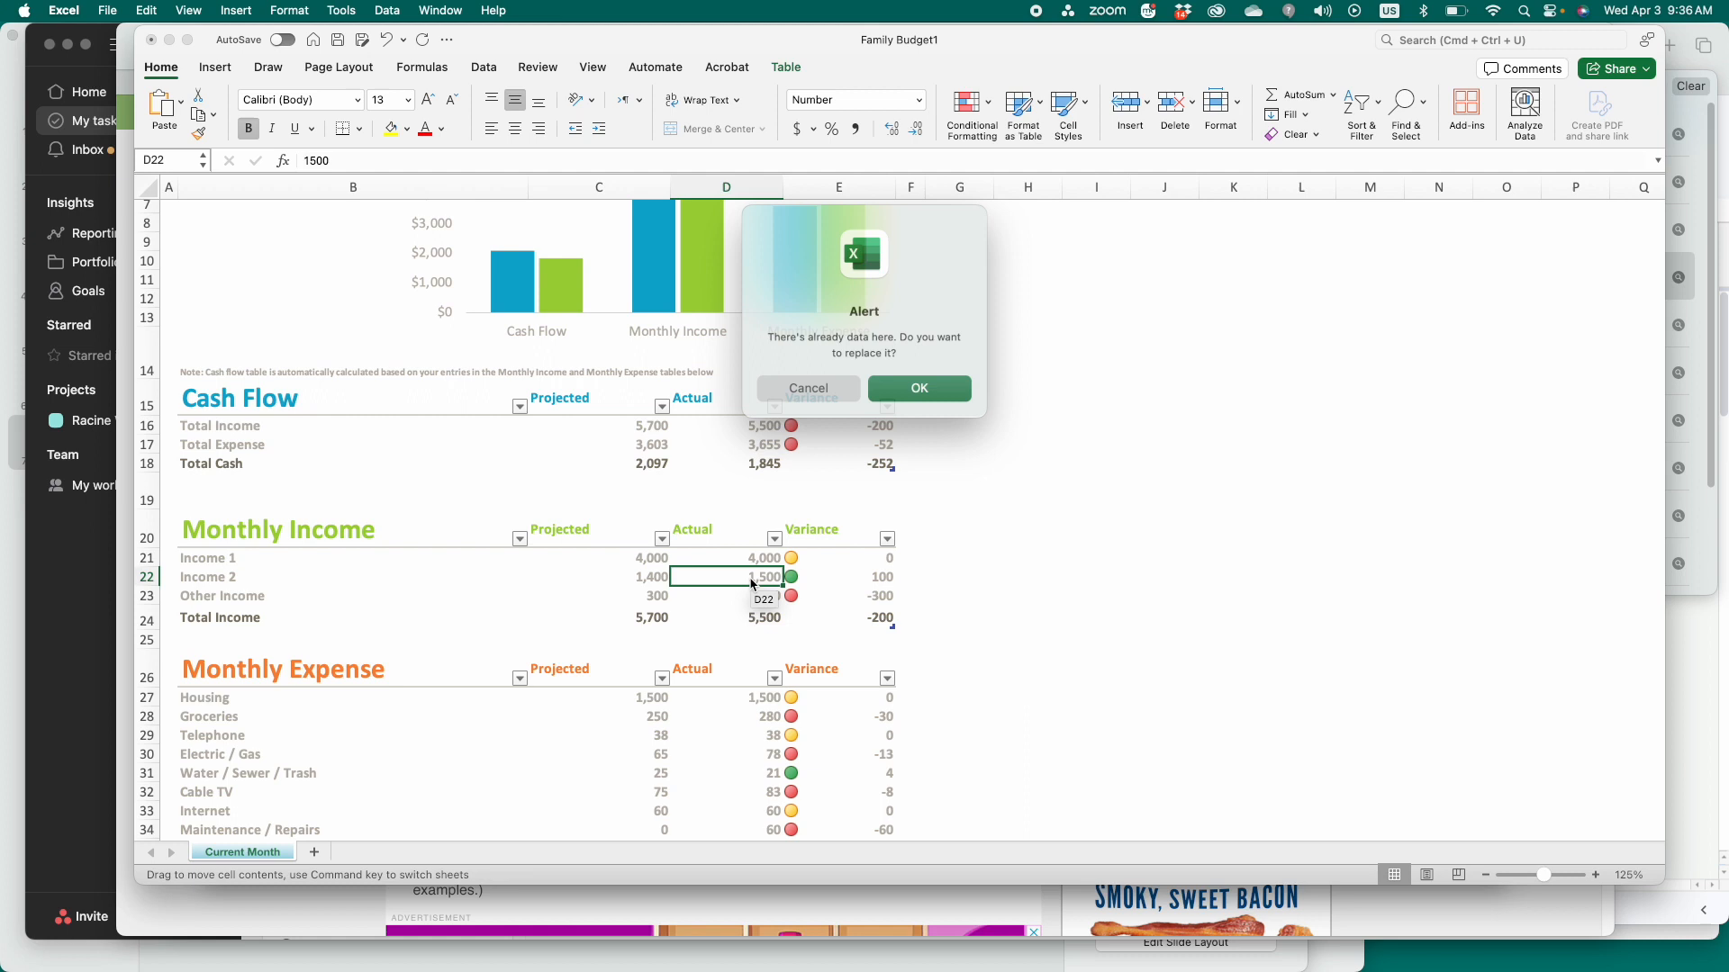
pyautogui.click(815, 387)
# - Examine the Monthly Expense table's categories, its projected and actual entries, and the formula in its Total row
pyautogui.scroll(-3, 615, 641)
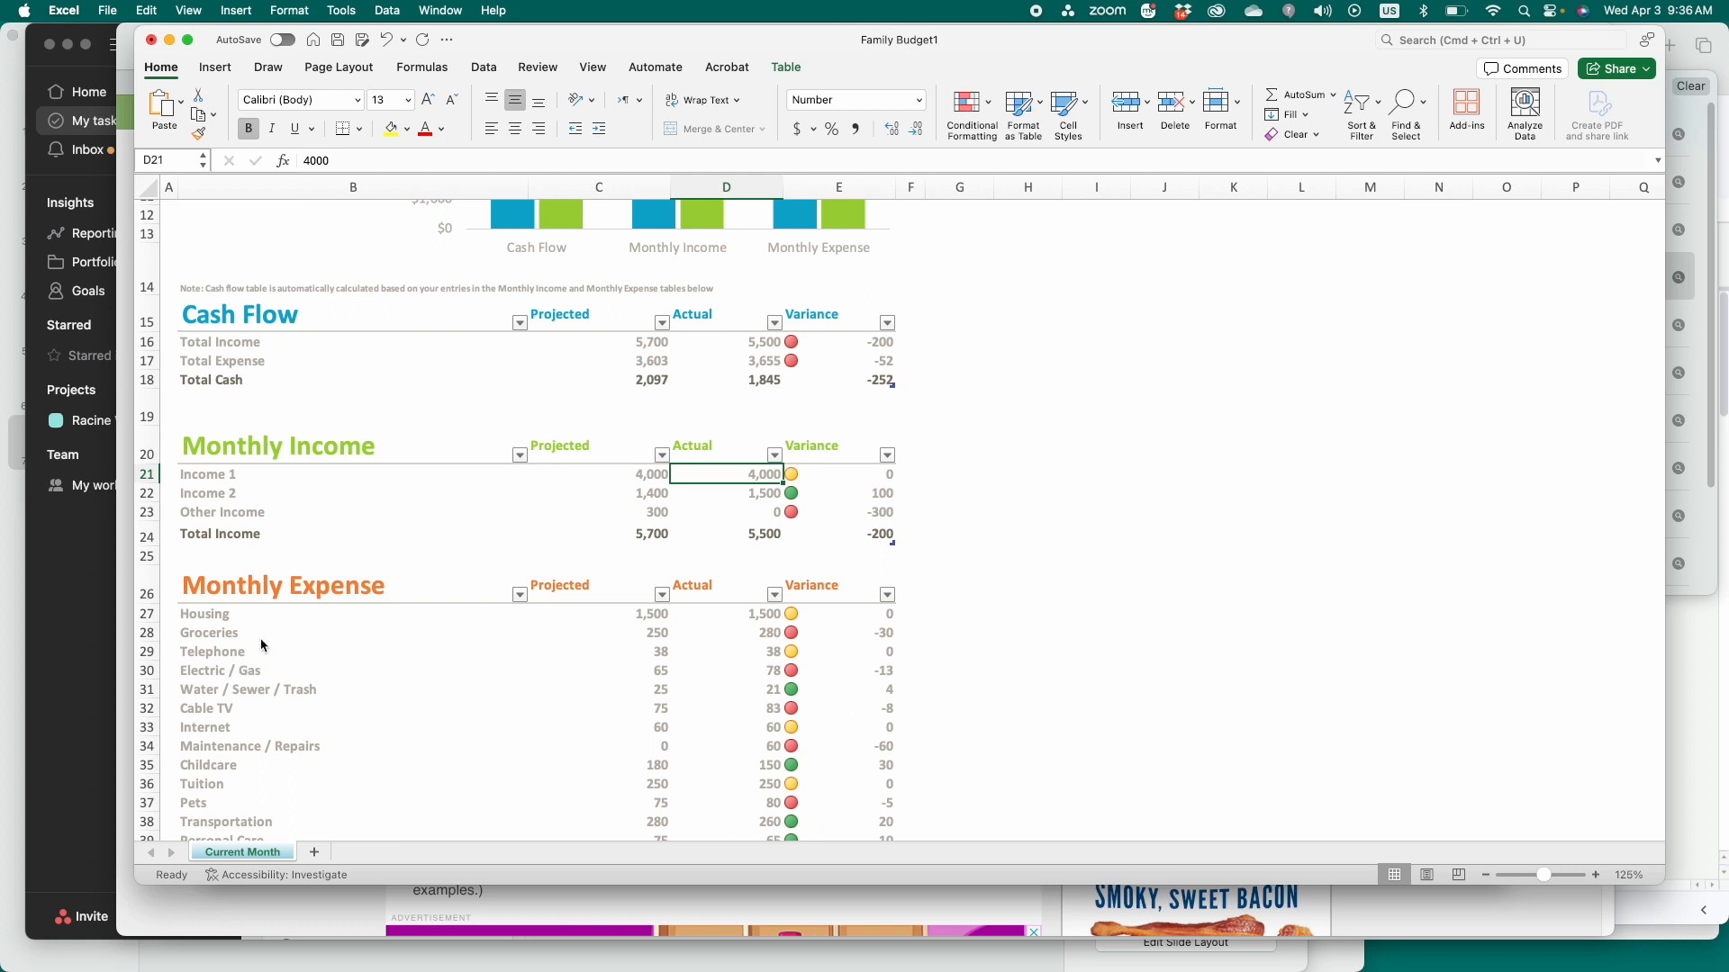
pyautogui.scroll(-1, 396, 662)
pyautogui.scroll(-2, 772, 635)
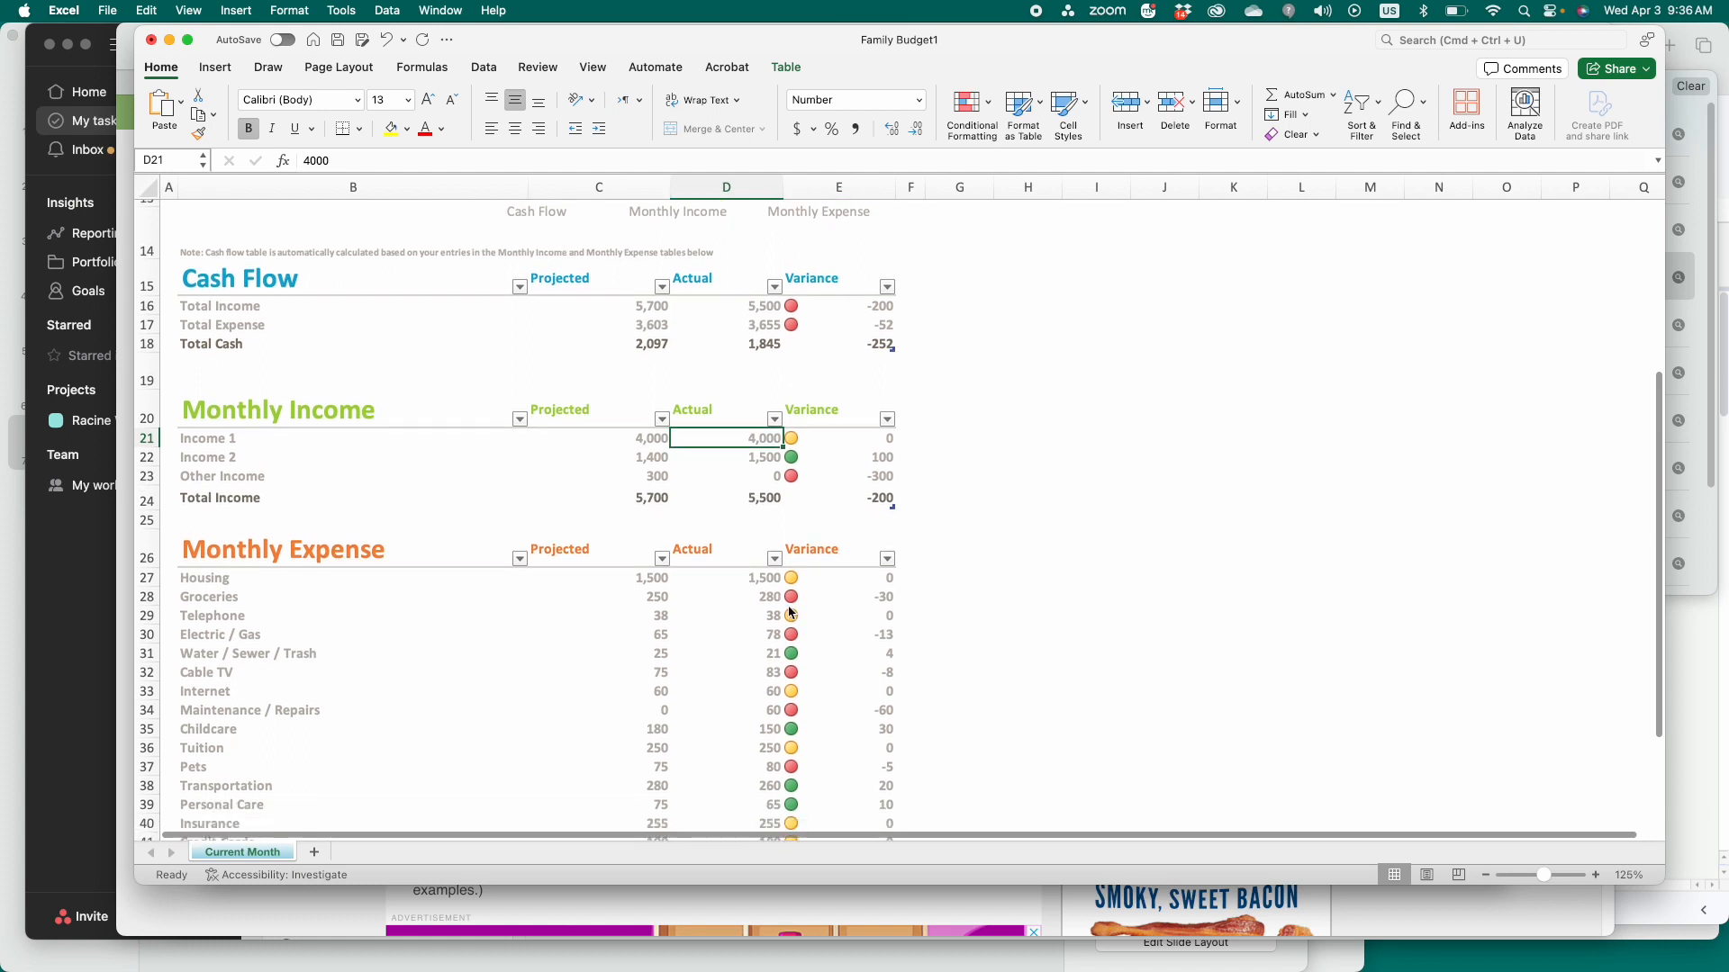
pyautogui.scroll(-1, 791, 612)
pyautogui.scroll(-1, 487, 559)
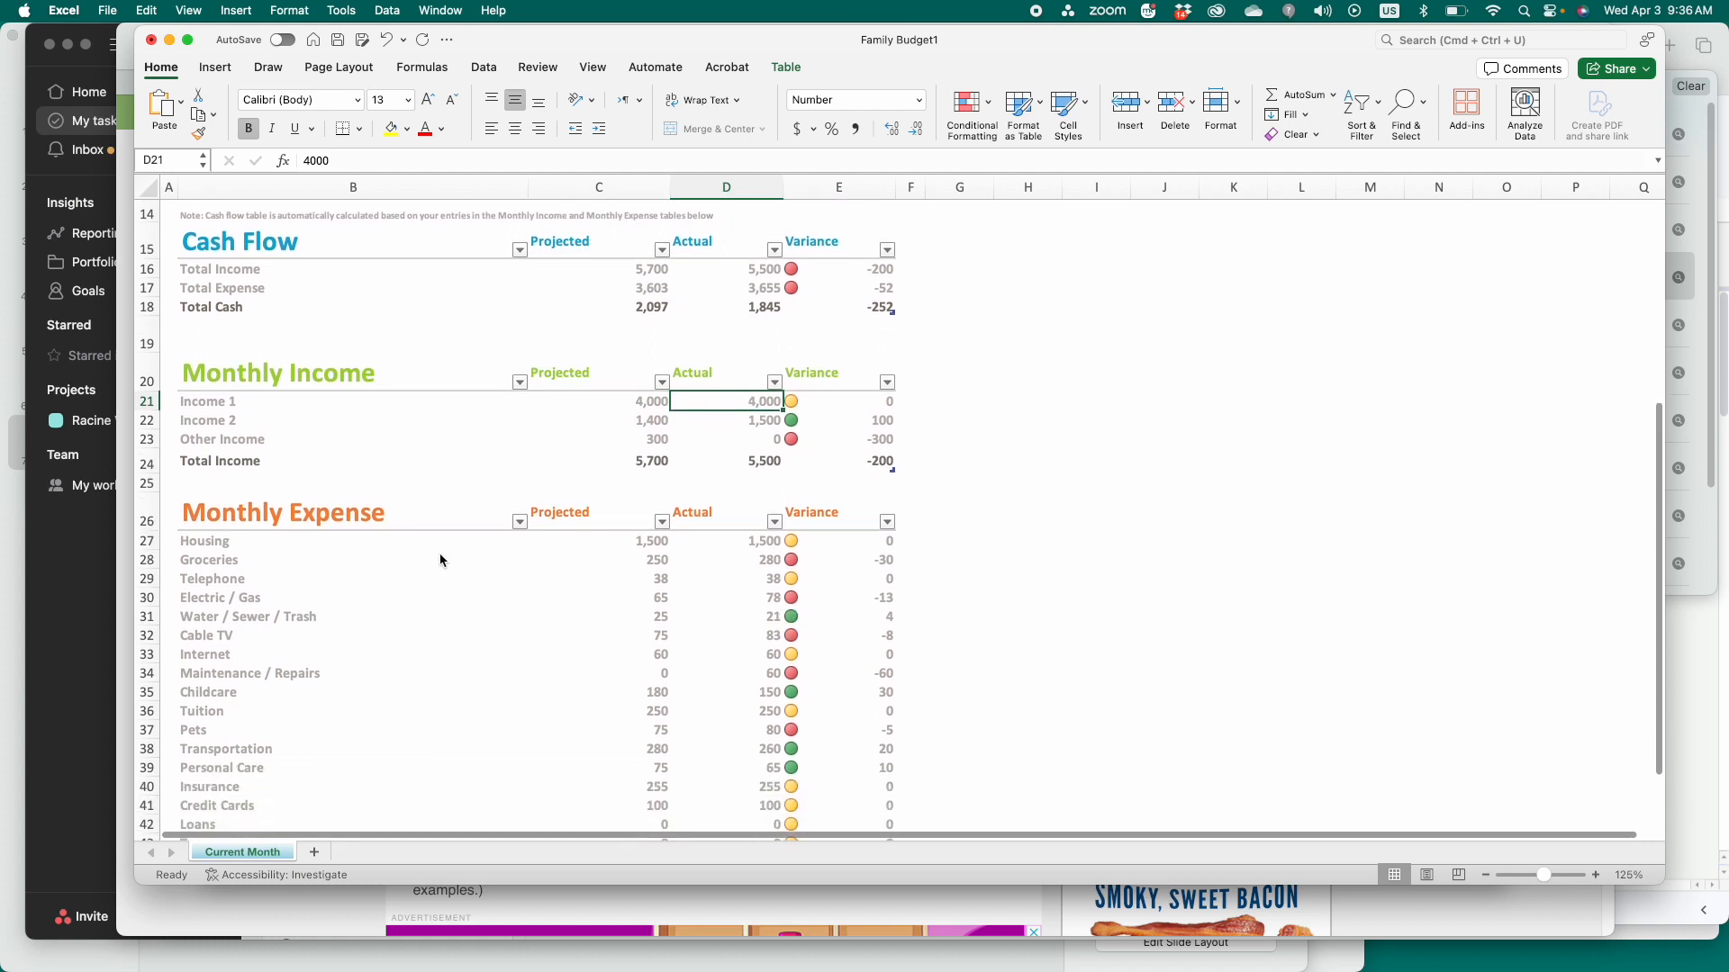
pyautogui.scroll(-1, 267, 545)
pyautogui.click(267, 545)
pyautogui.click(599, 545)
pyautogui.click(754, 540)
pyautogui.scroll(-1, 712, 620)
pyautogui.scroll(-3, 712, 623)
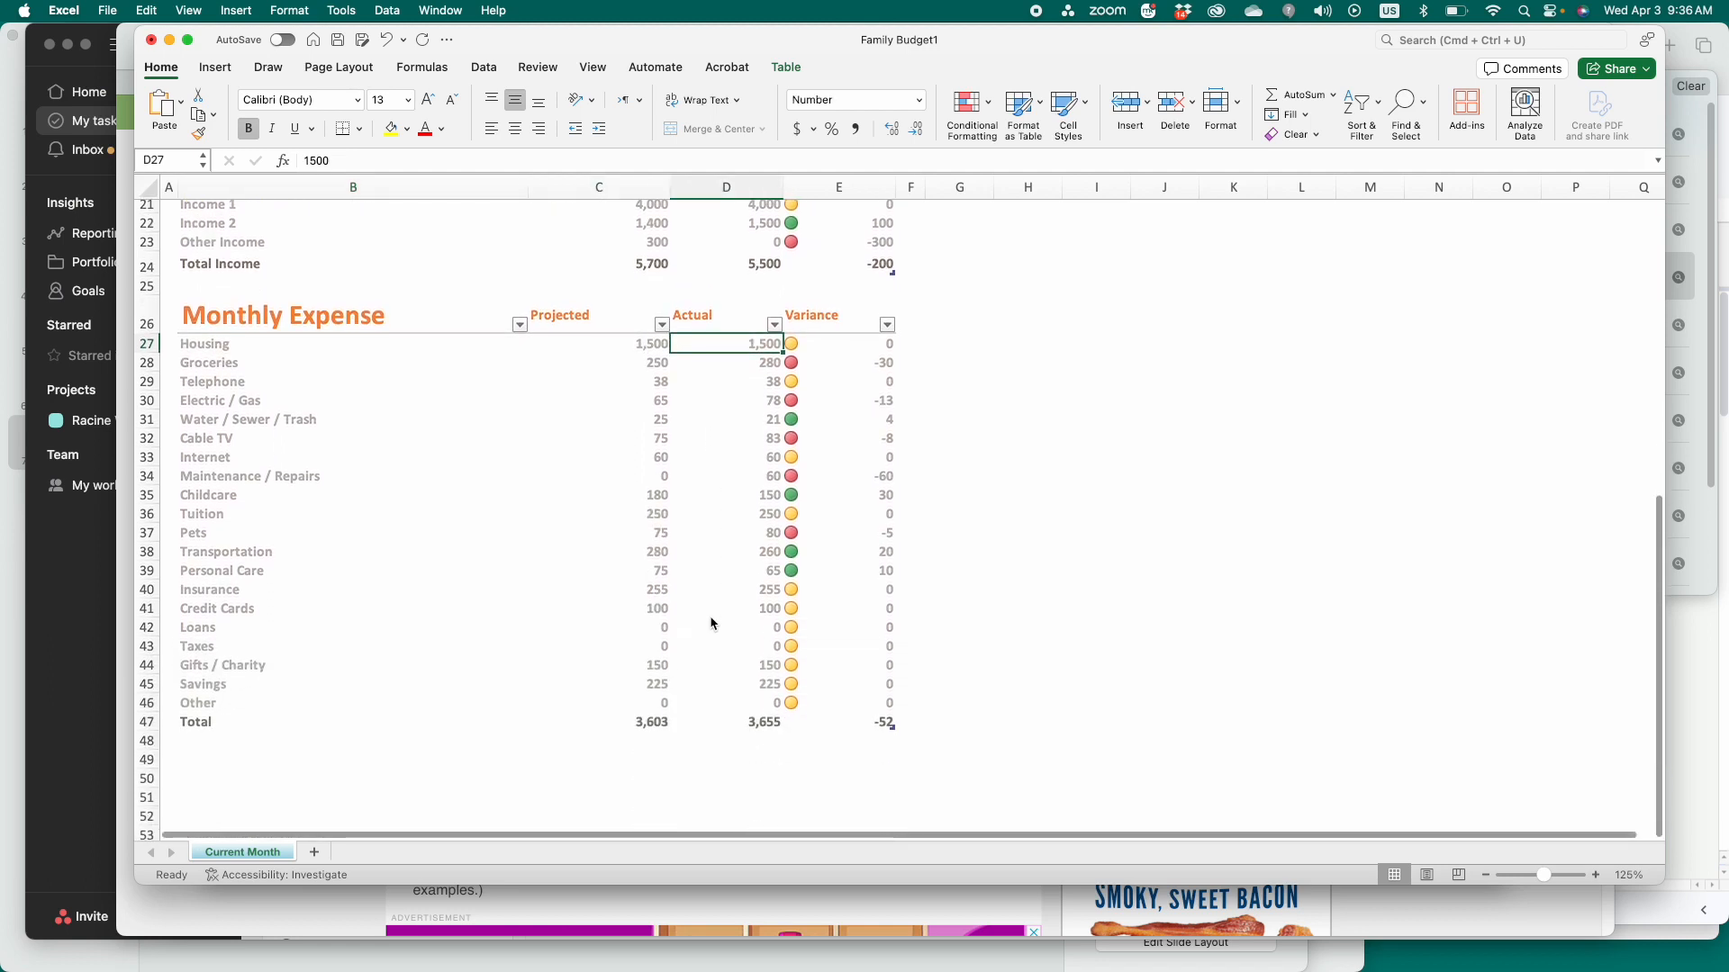
pyautogui.click(258, 386)
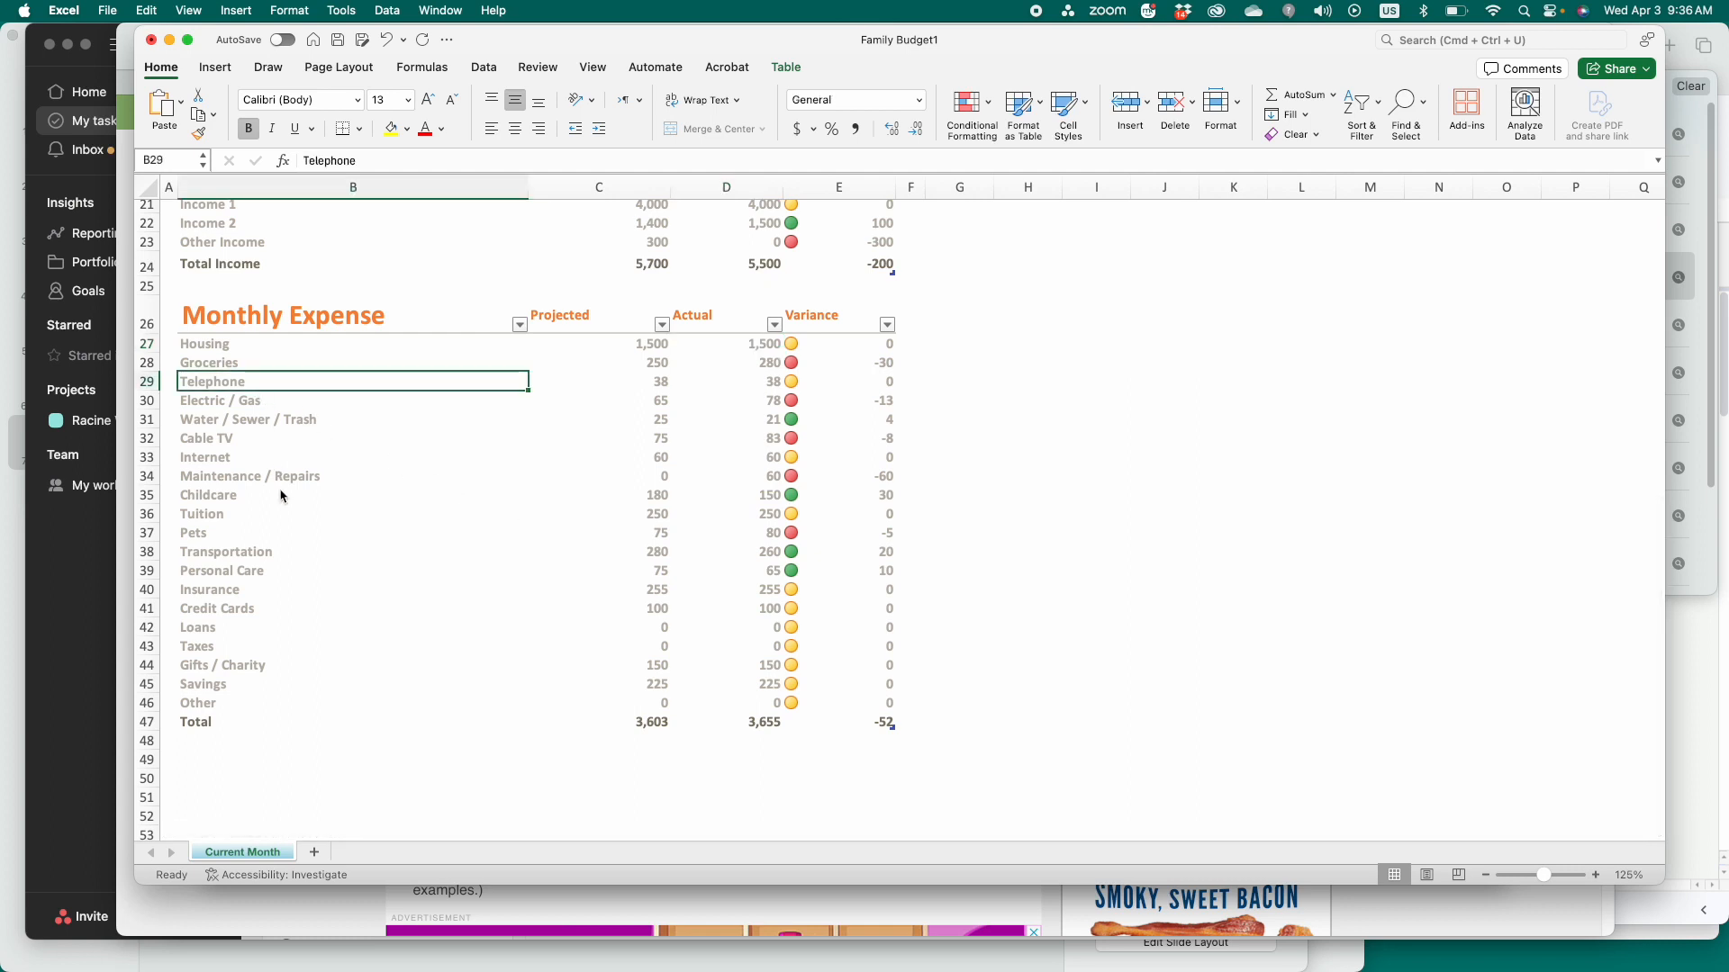
pyautogui.click(196, 707)
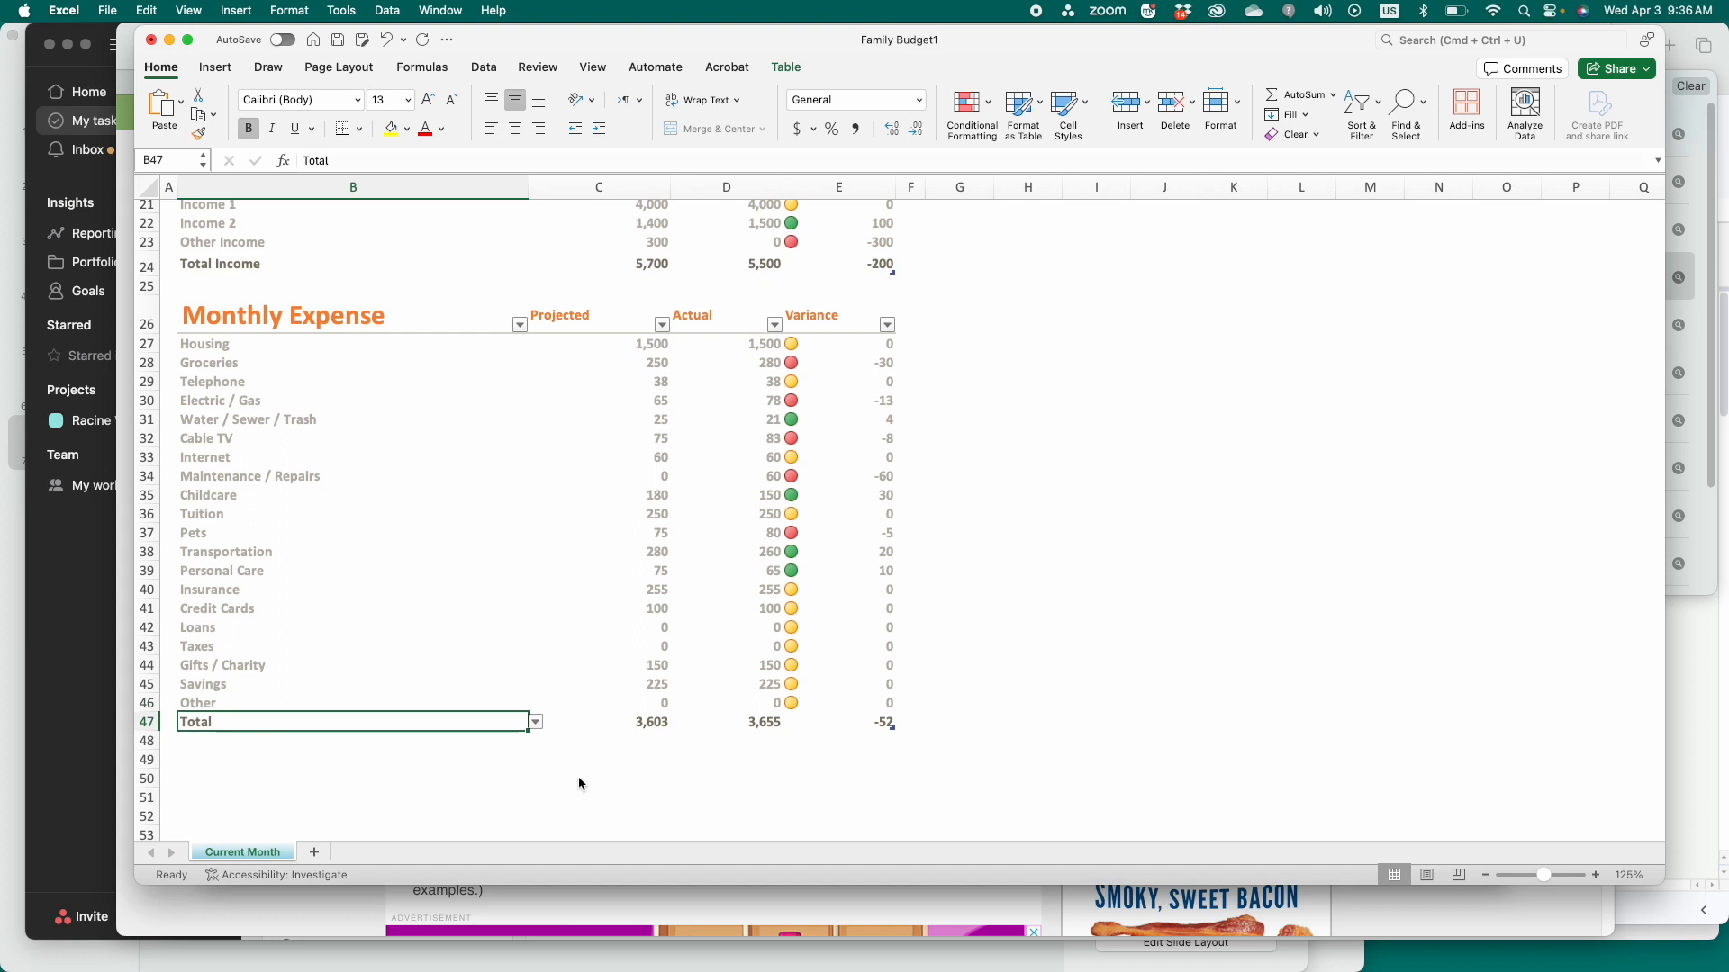
pyautogui.click(620, 730)
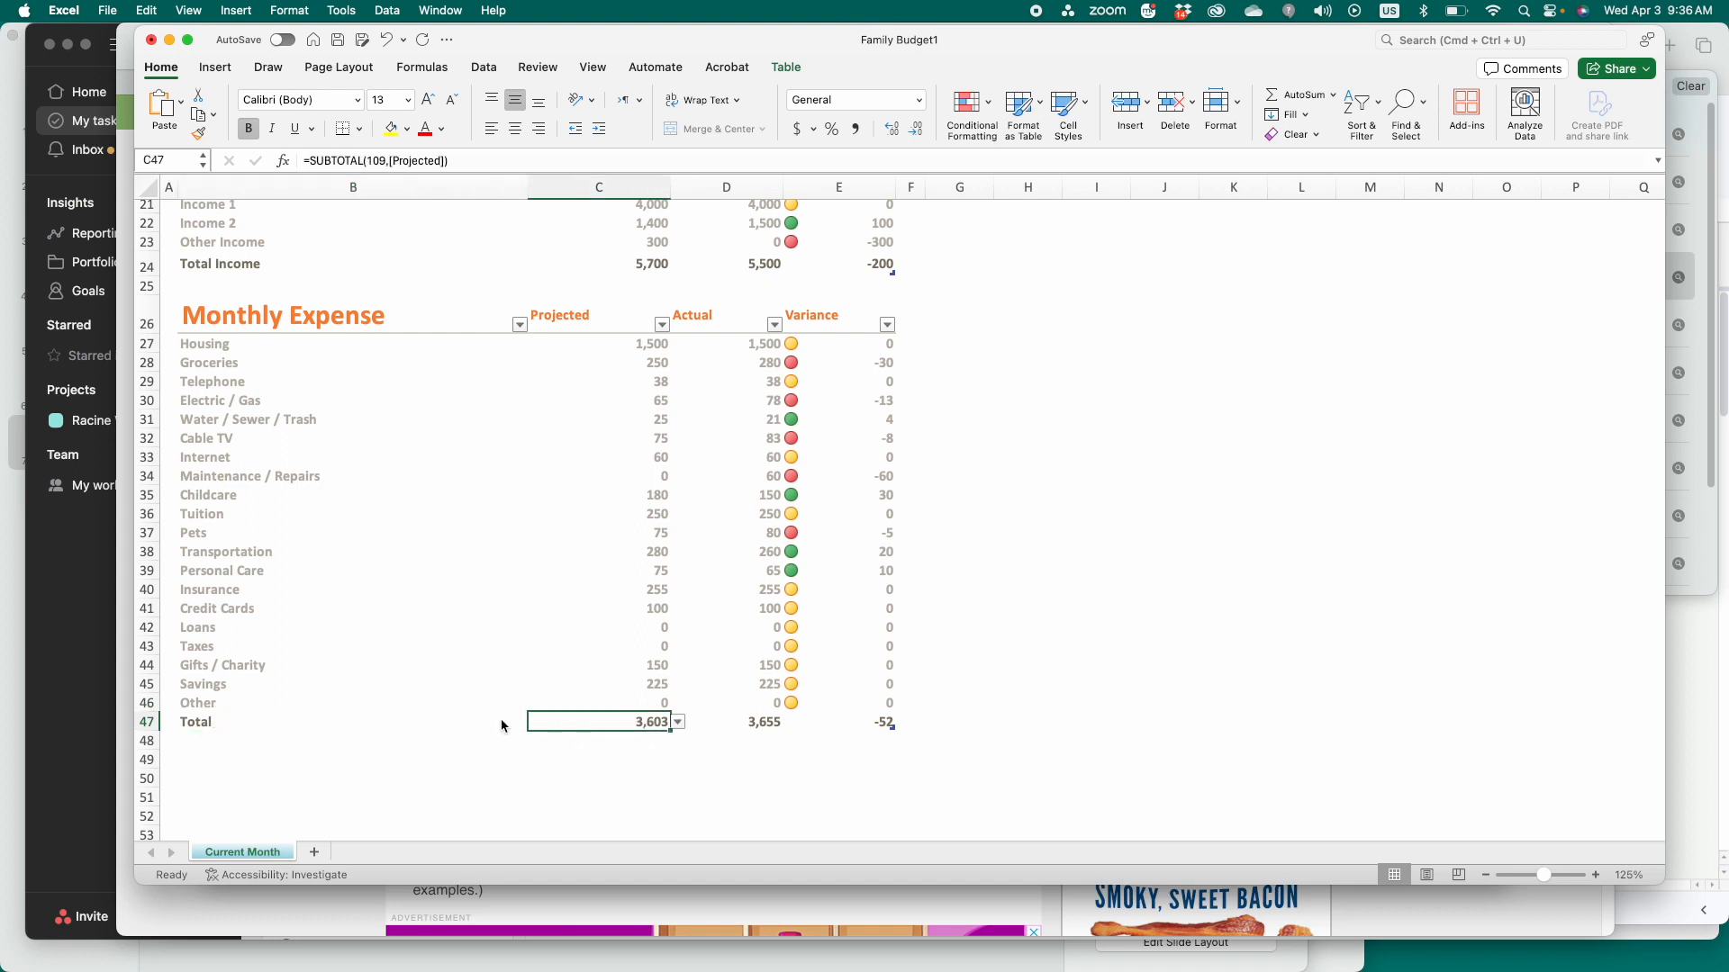
# - Insert a row above Other in the Monthly Expense table and name the new category Test
pyautogui.click(153, 704)
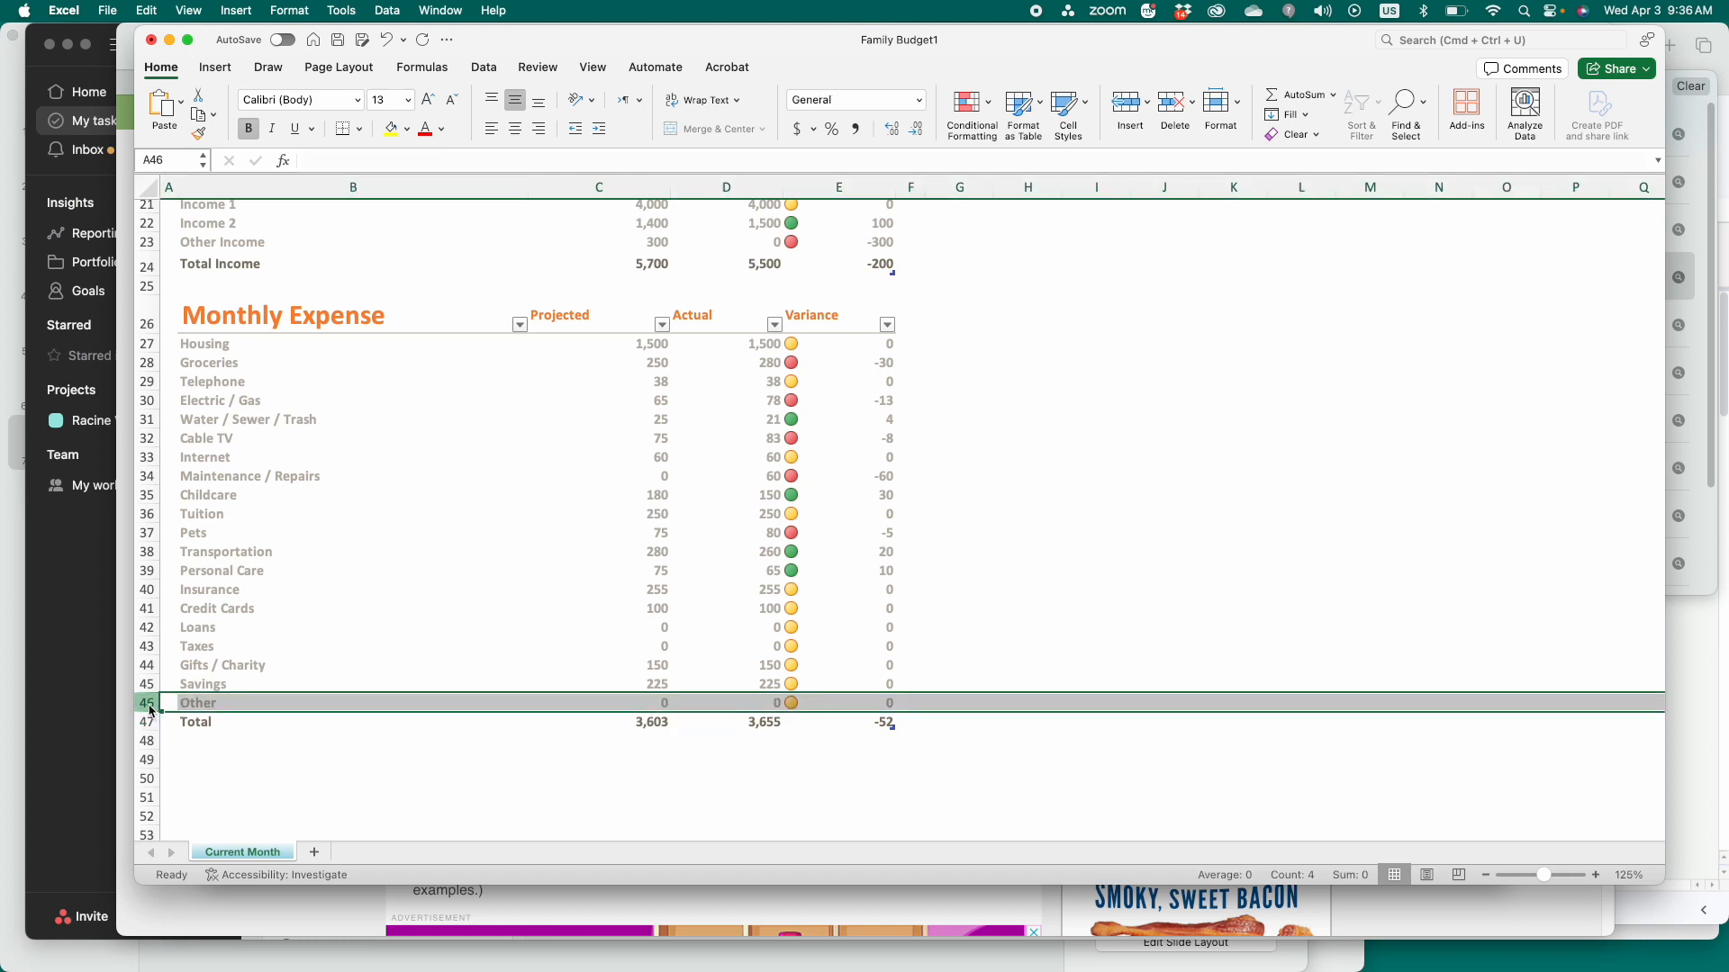
pyautogui.rightClick(149, 710)
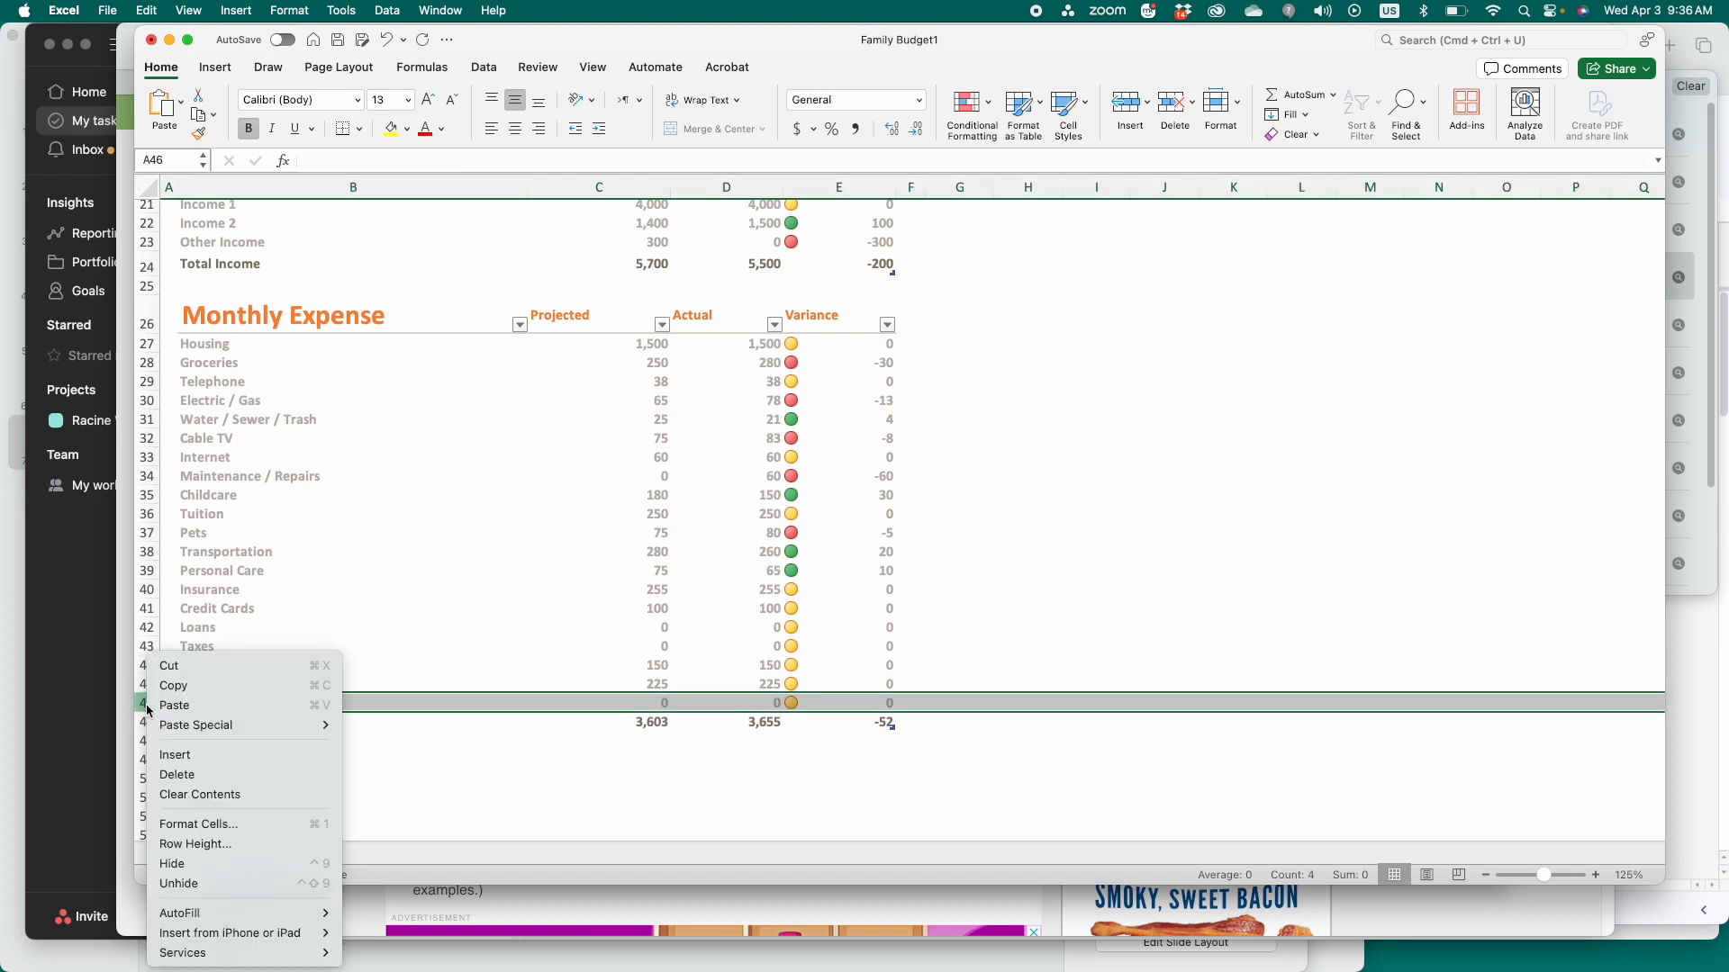
pyautogui.click(200, 757)
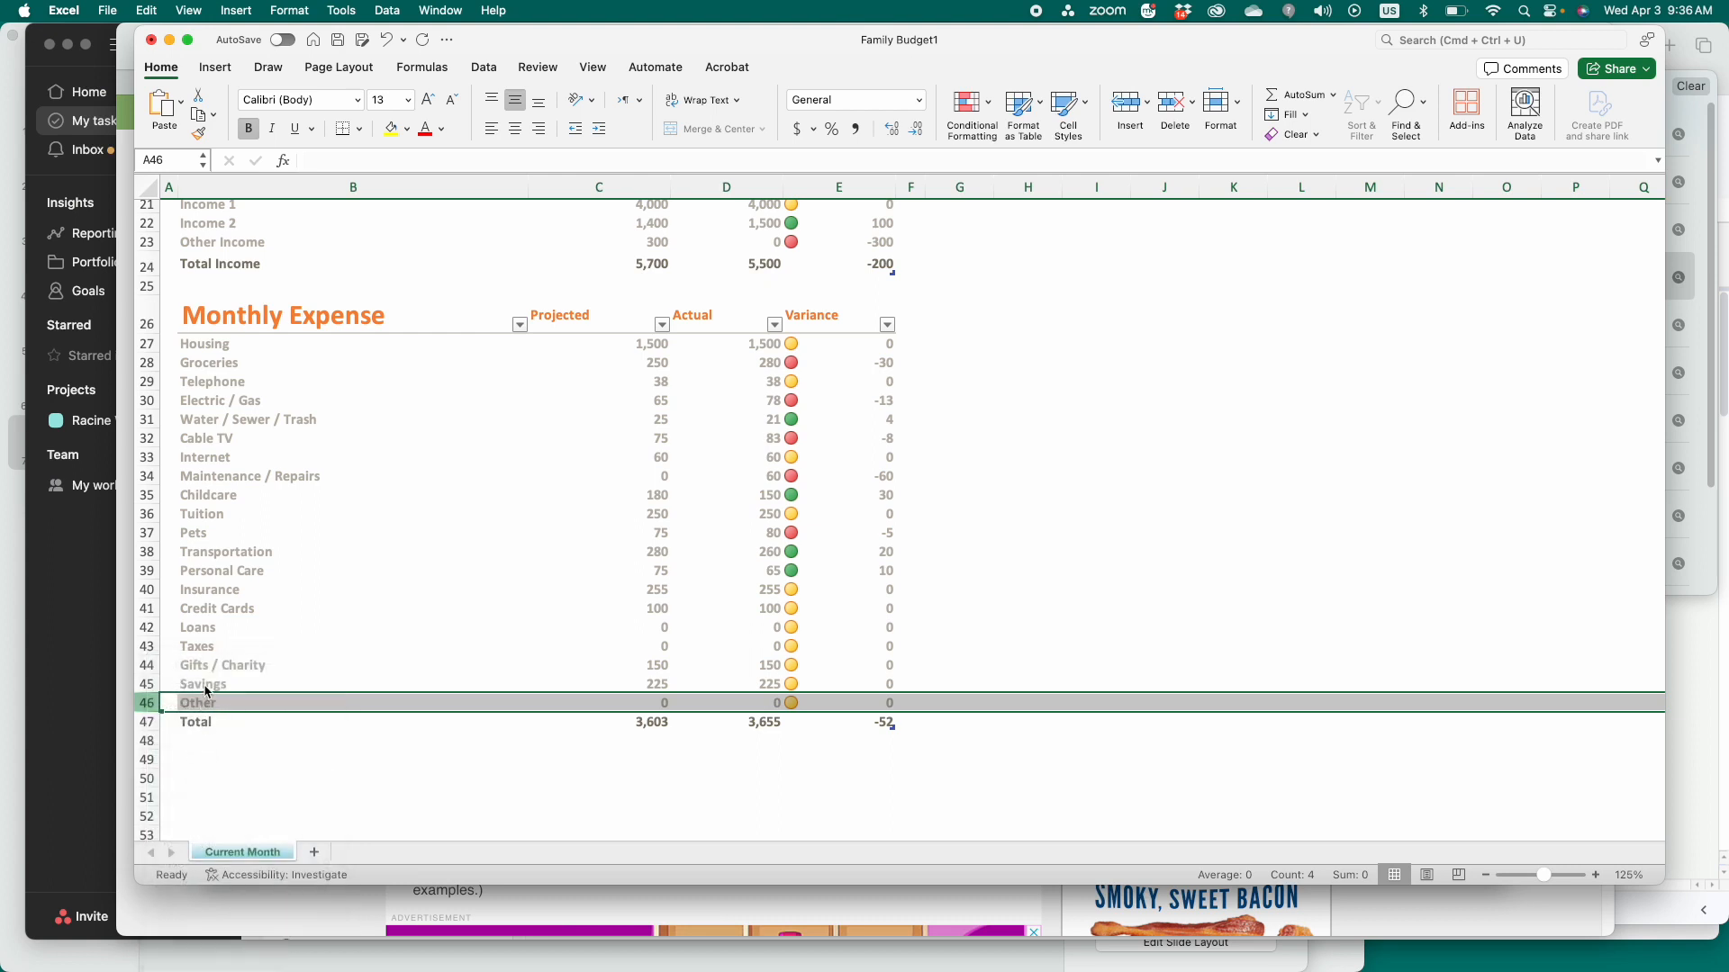
pyautogui.click(239, 707)
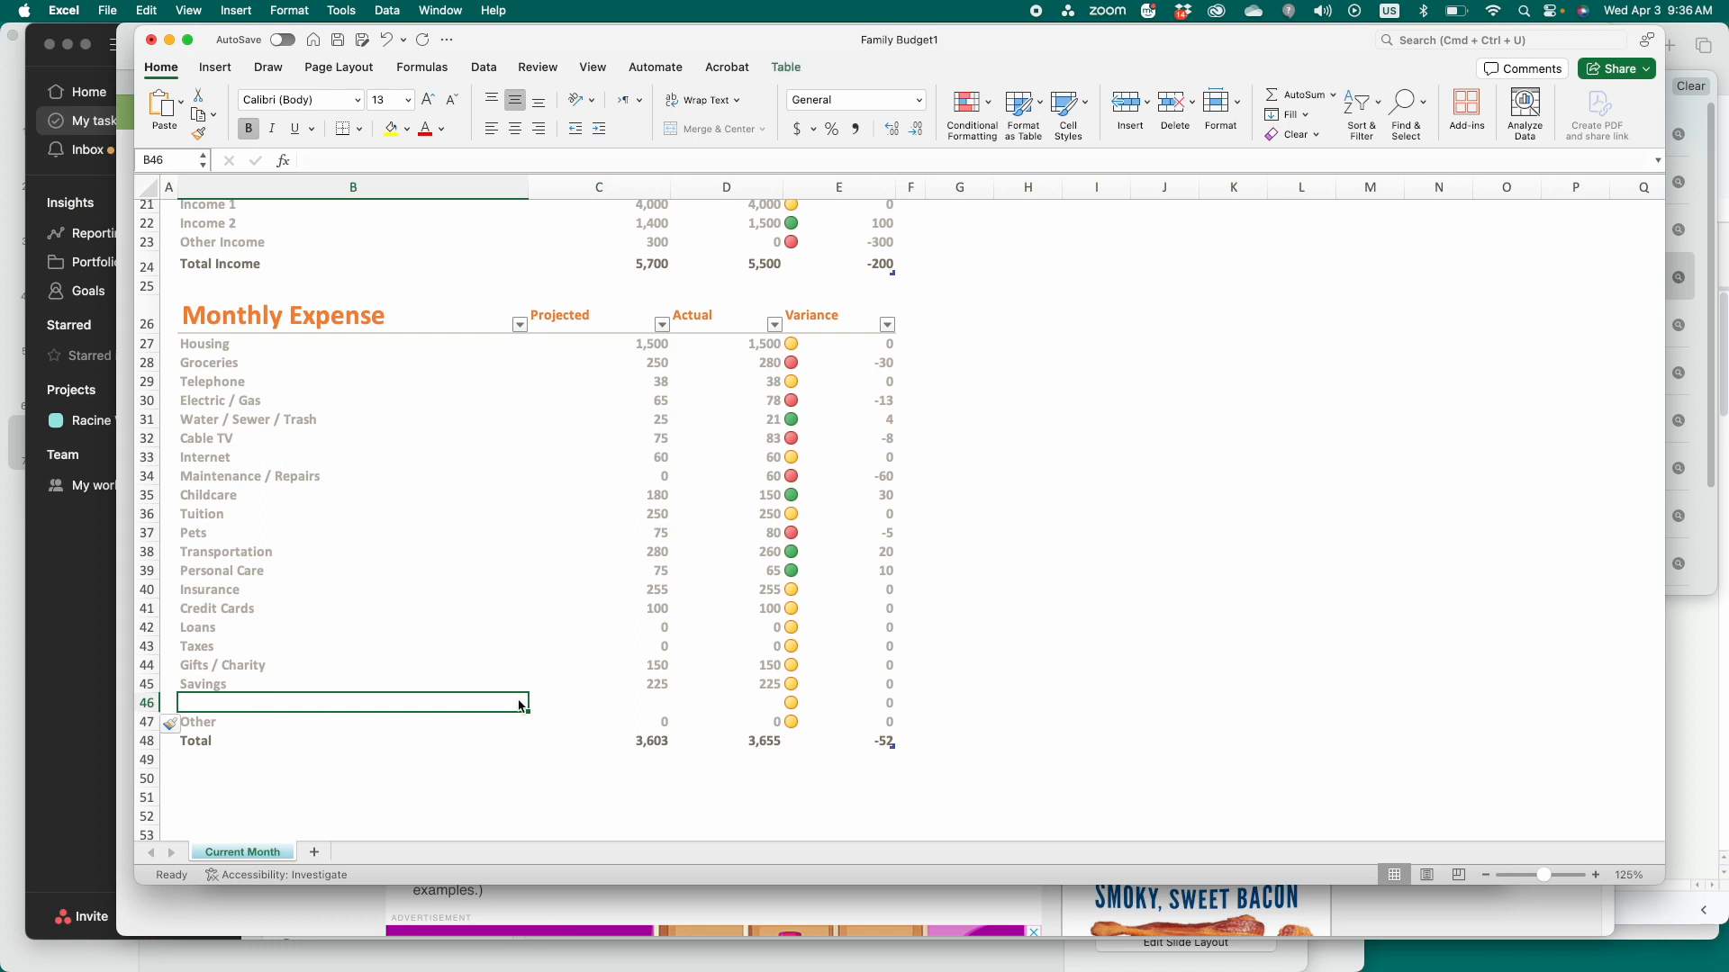
pyautogui.write('Test')
# - Enter 50 as both the projected and the actual amount for the Test expense
pyautogui.click(652, 700)
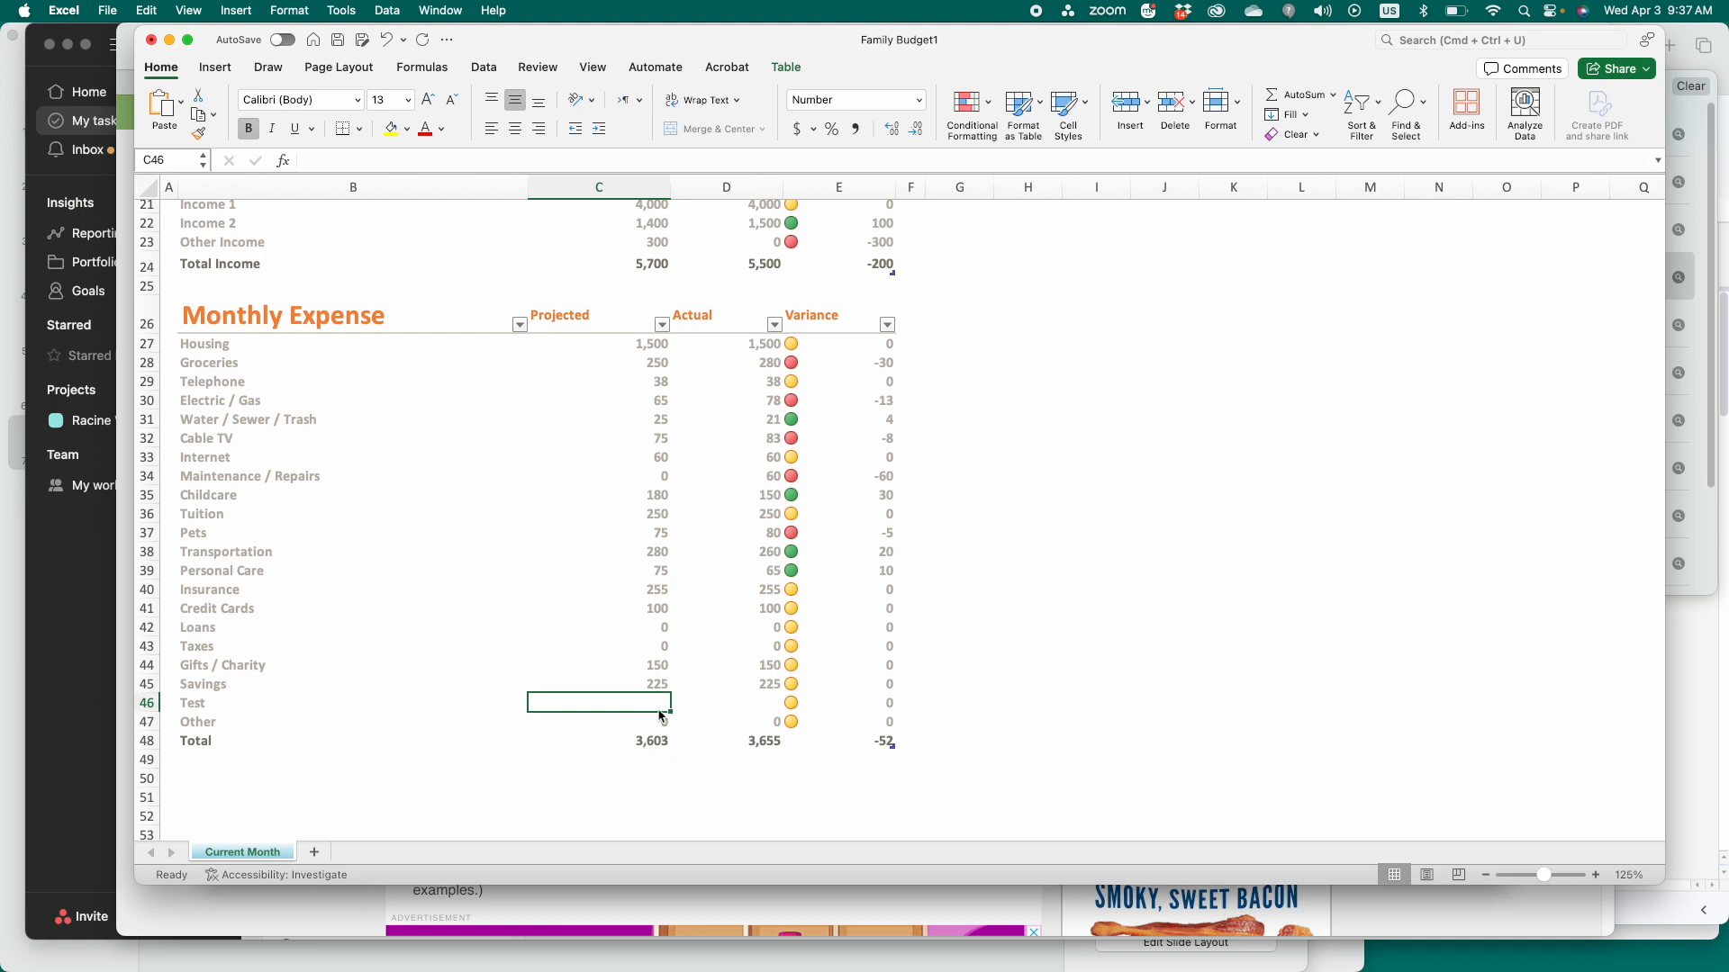
pyautogui.write('50')
pyautogui.press('Return')
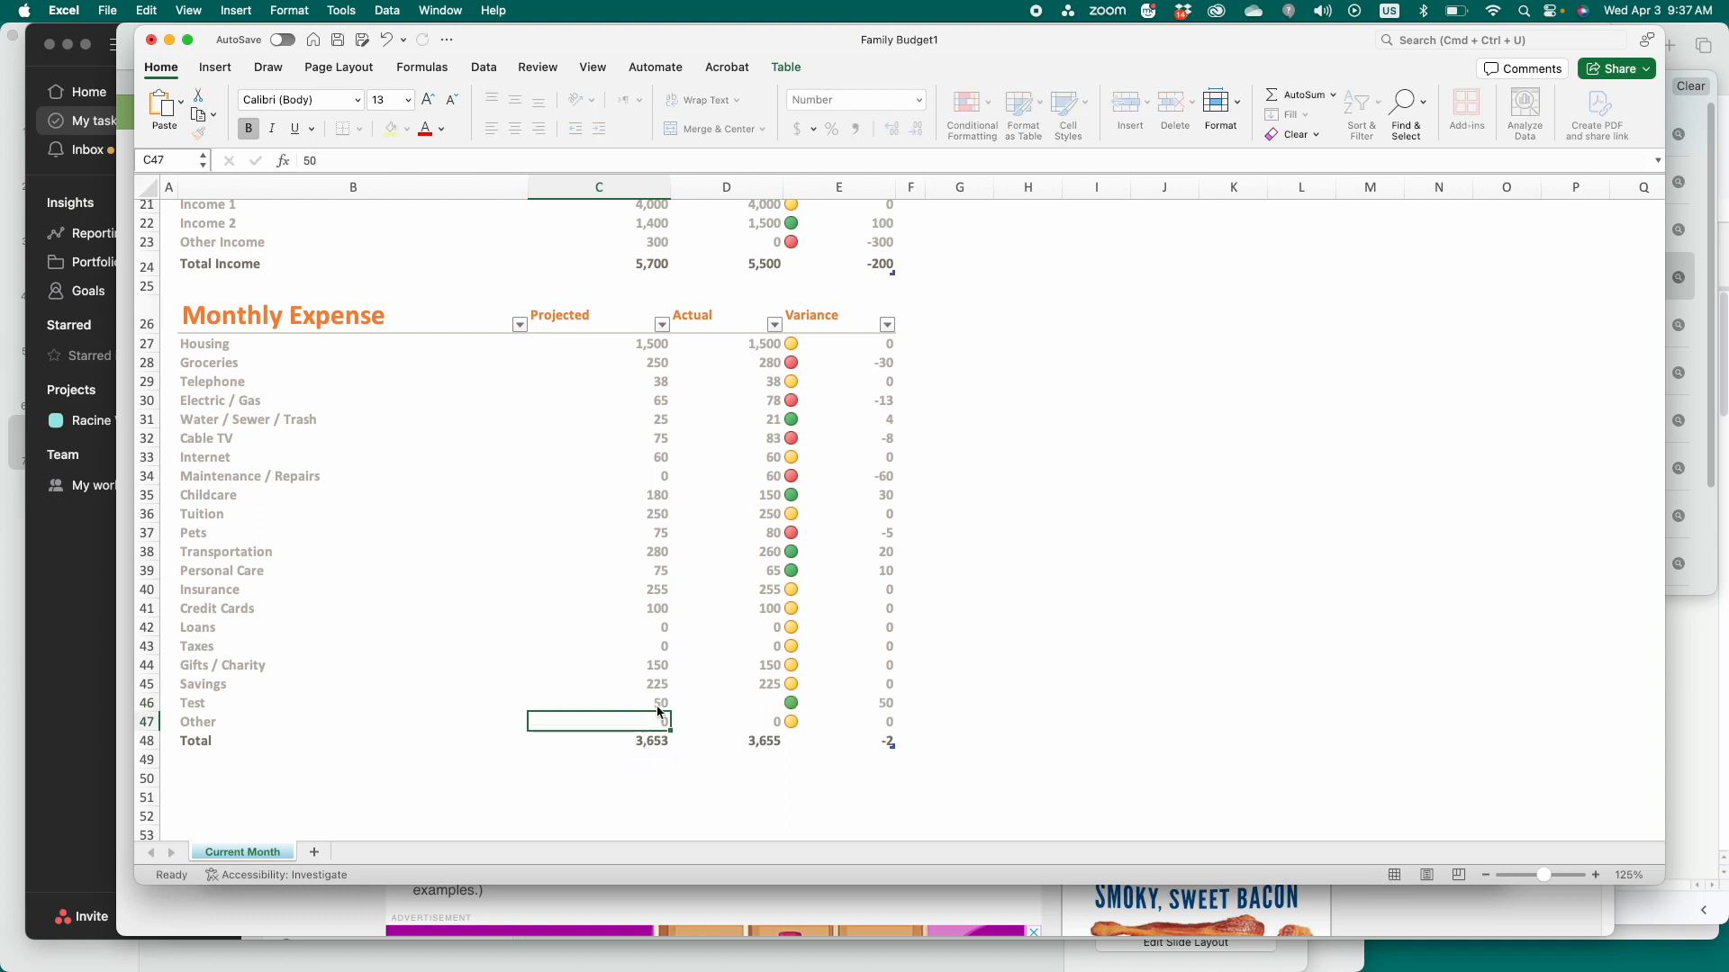
pyautogui.click(756, 710)
pyautogui.write('50')
pyautogui.press('Return')
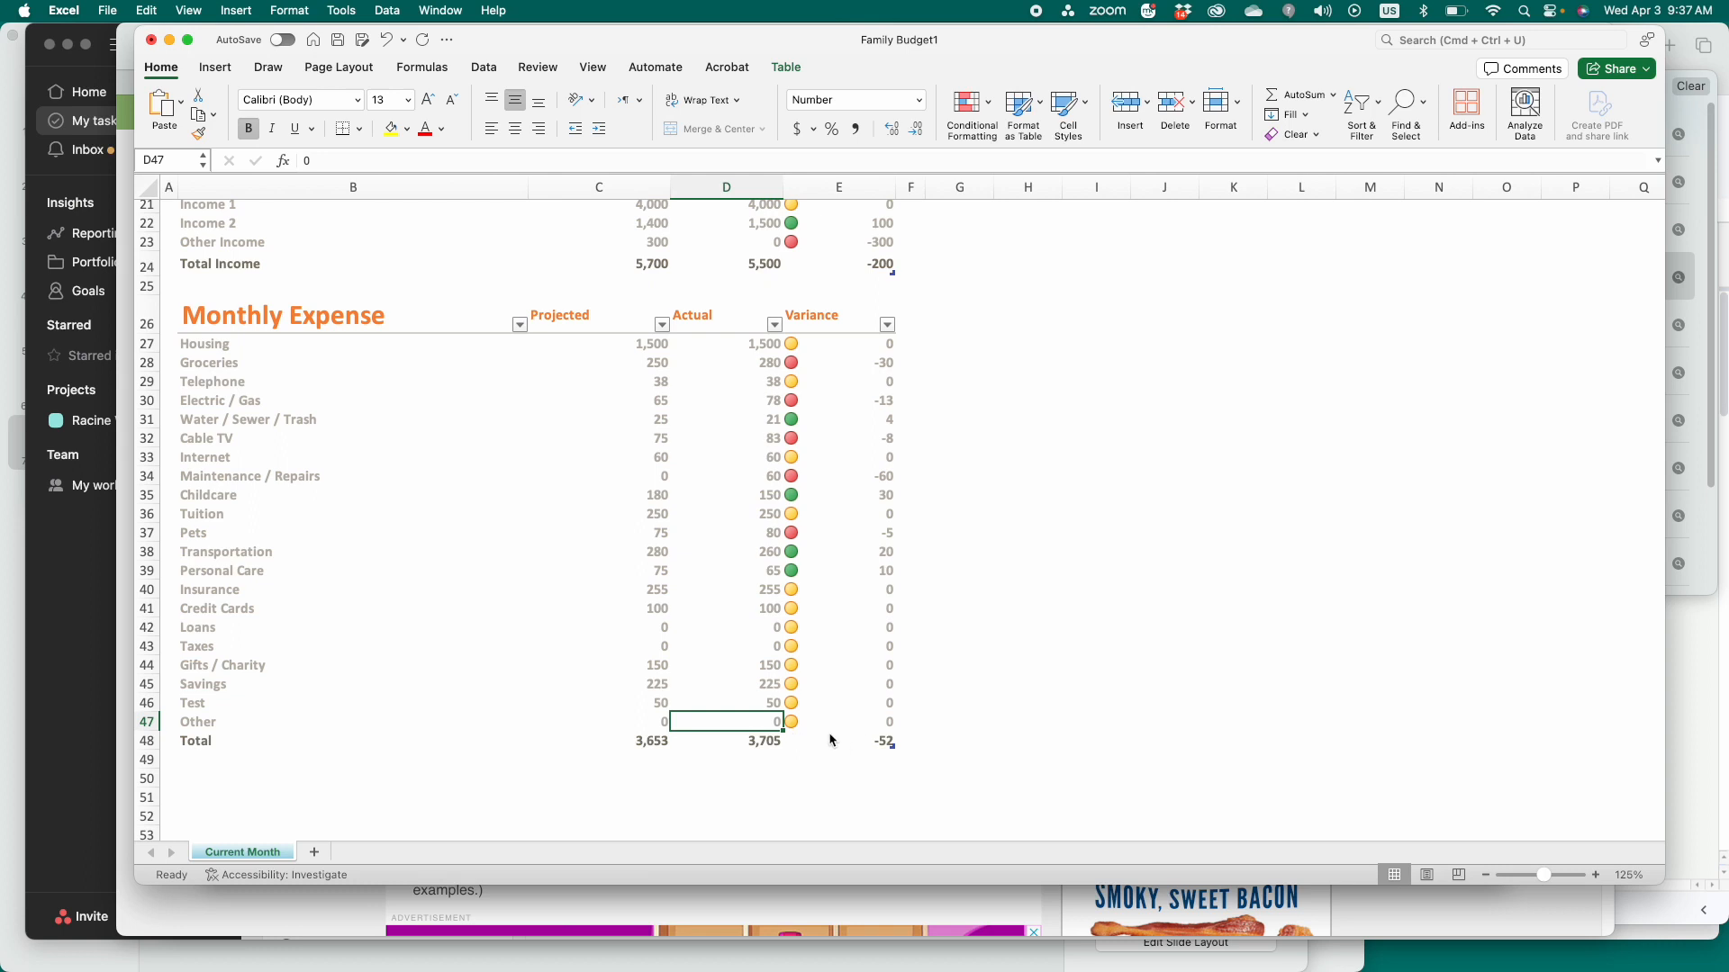
# - Review how the added expense carries through to the Monthly Expense total, the Cash Flow table and the chart
pyautogui.scroll(-1, 920, 667)
pyautogui.scroll(2, 920, 667)
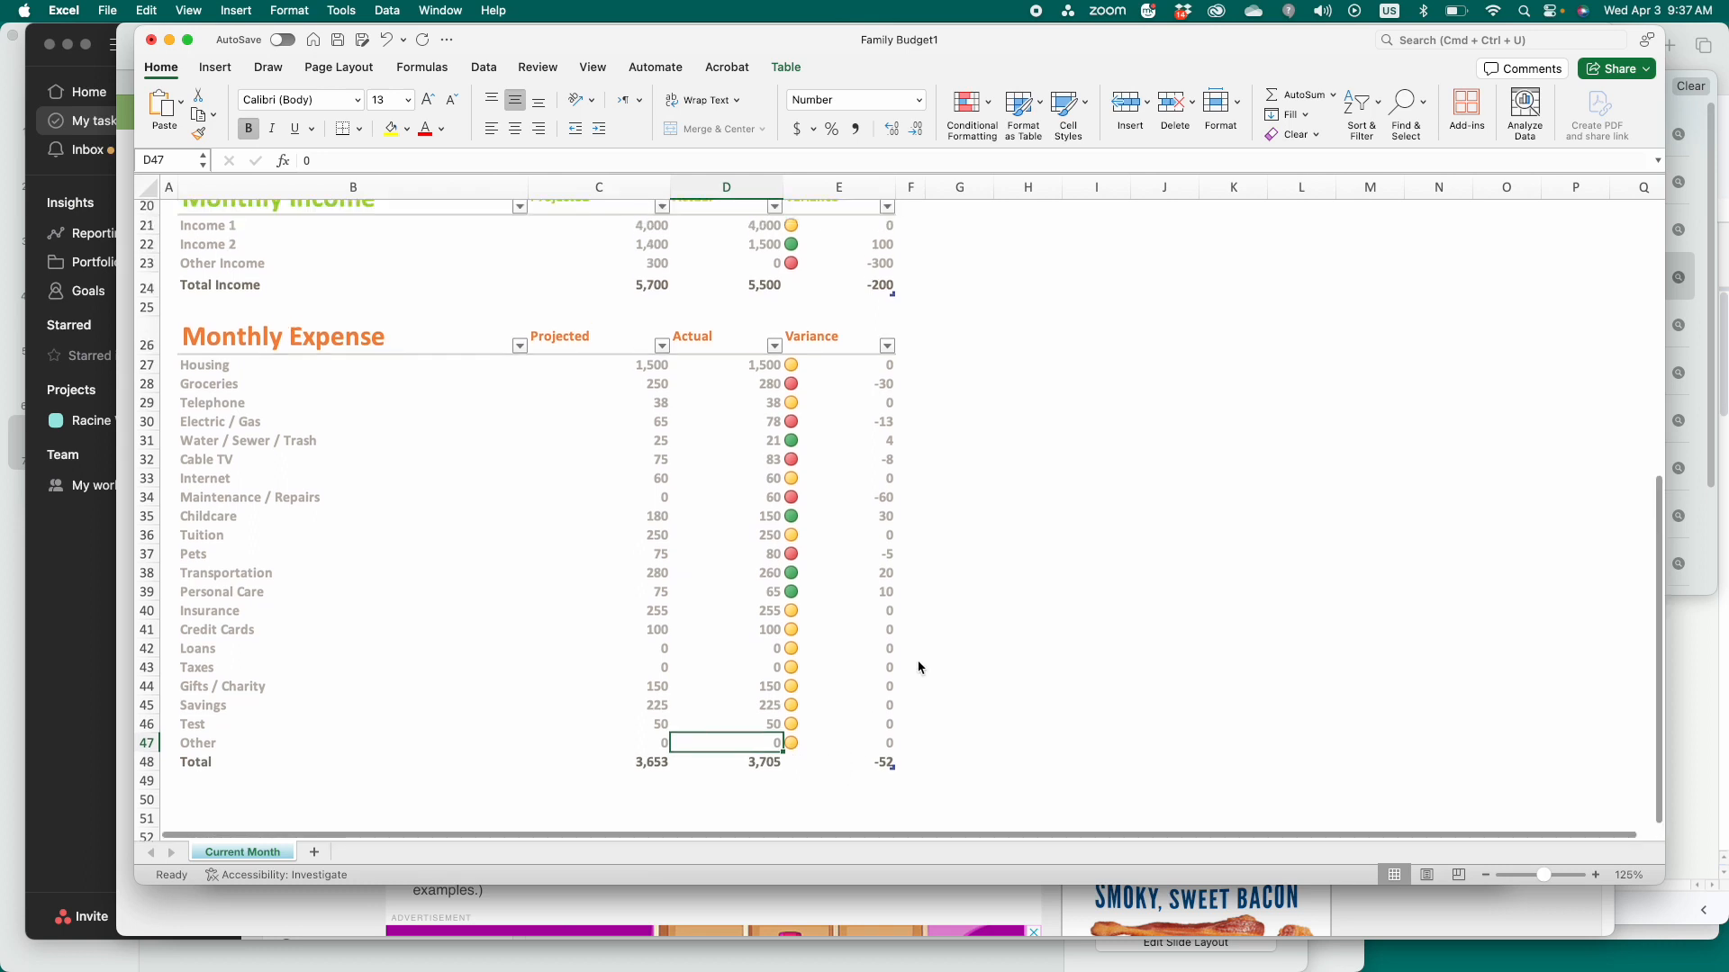
pyautogui.scroll(10, 918, 664)
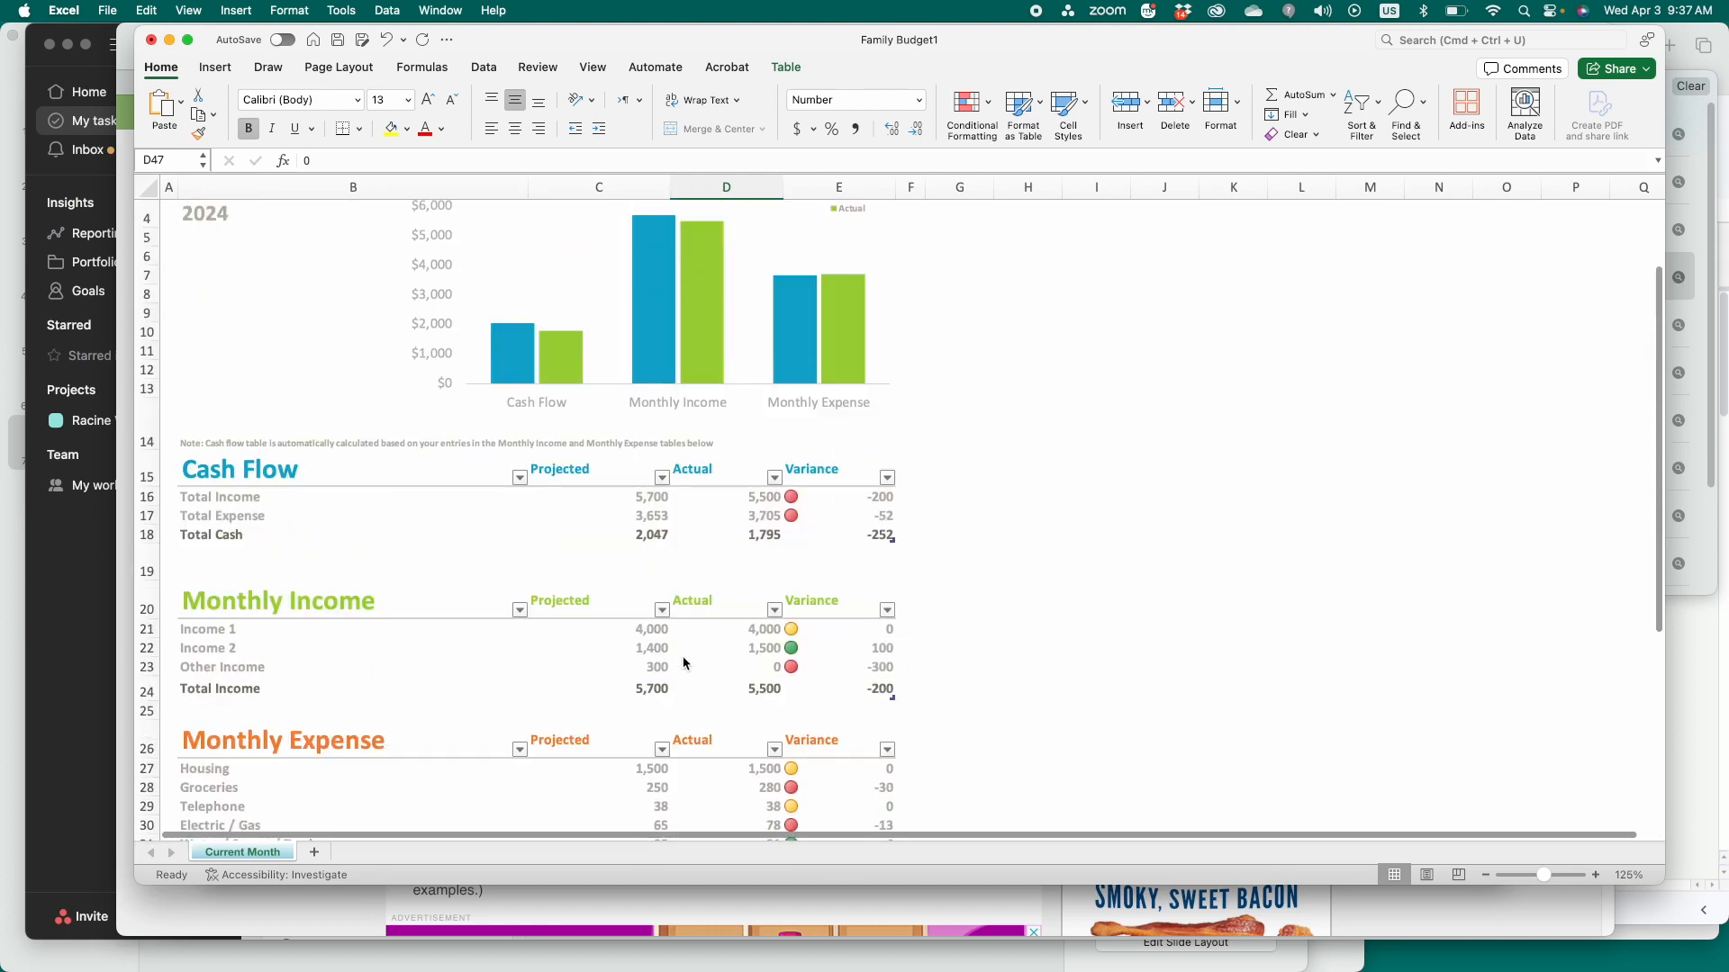
pyautogui.scroll(1, 521, 618)
pyautogui.scroll(-5, 515, 608)
pyautogui.scroll(-6, 509, 608)
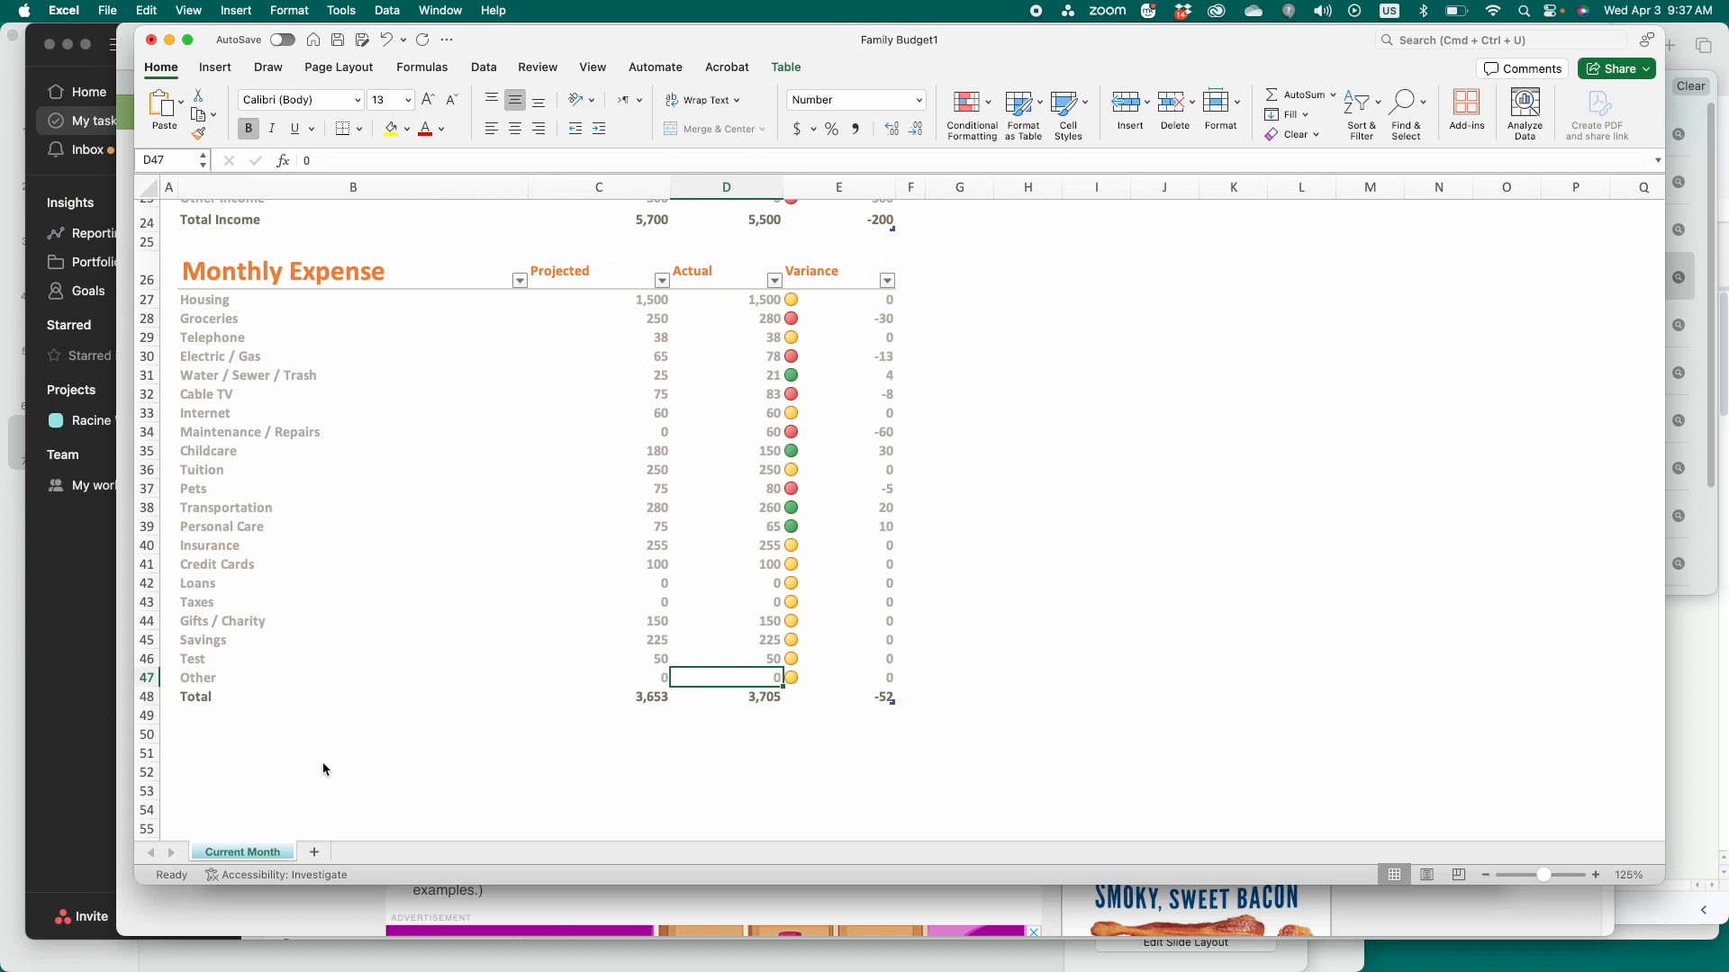
# - Add a blank worksheet after Current Month, and return to Current Month to inspect the actual amount of the Test expense
pyautogui.click(315, 854)
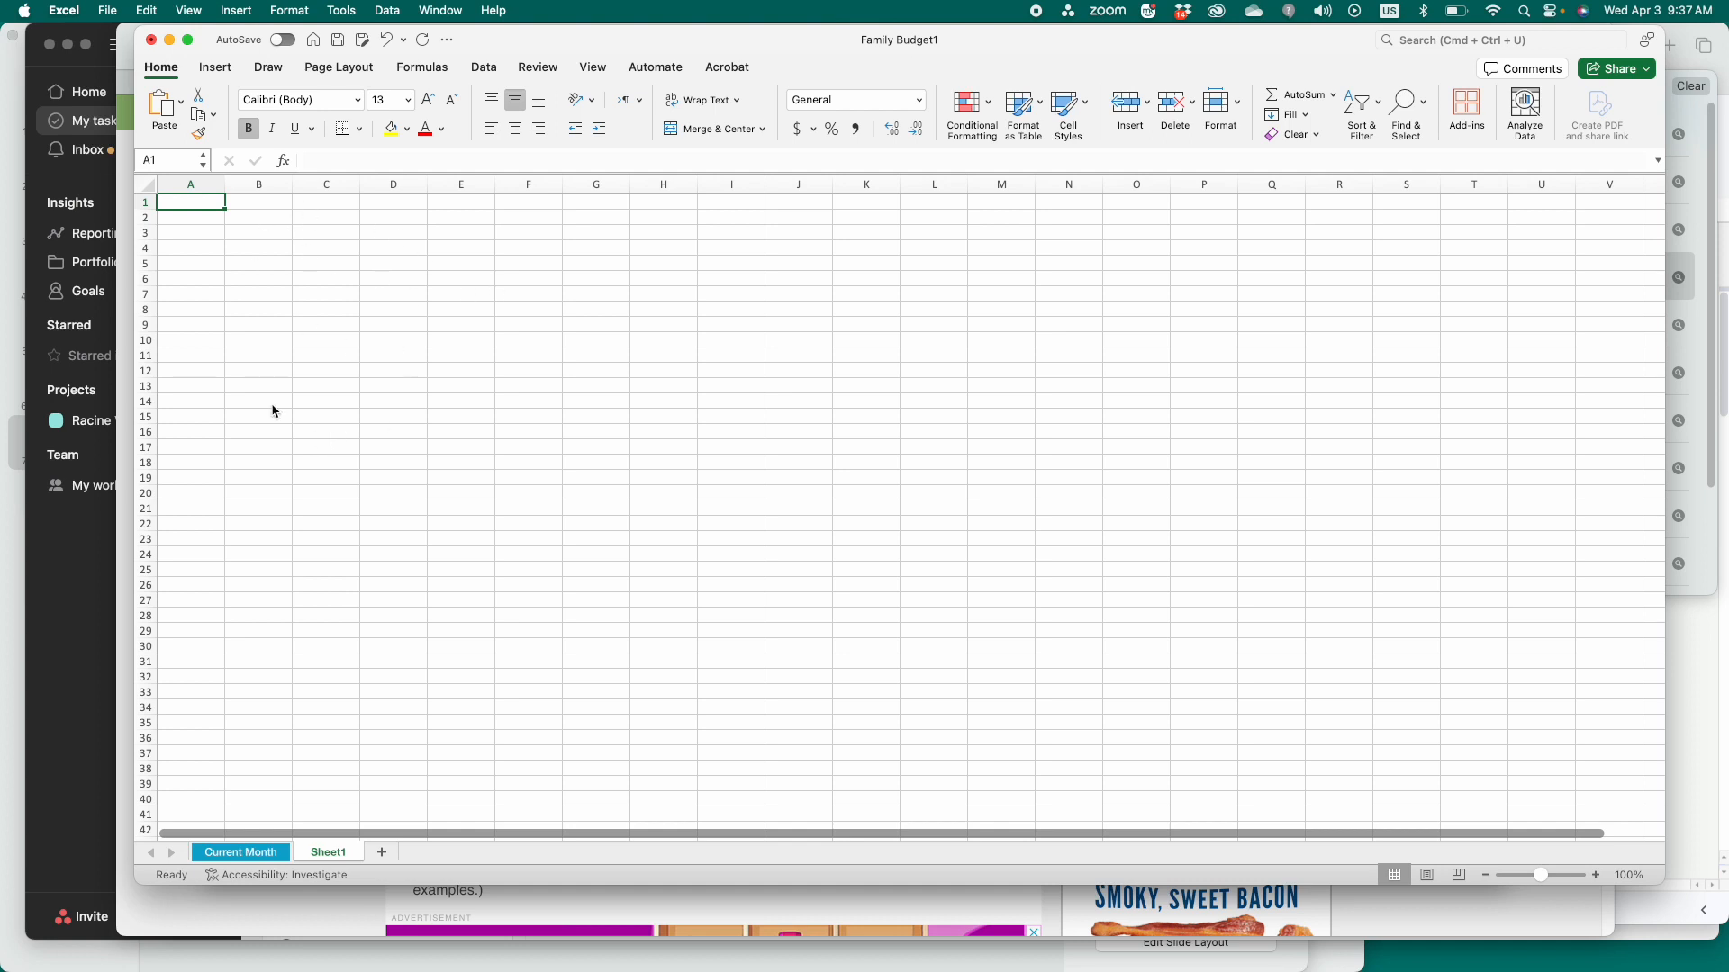
pyautogui.click(275, 853)
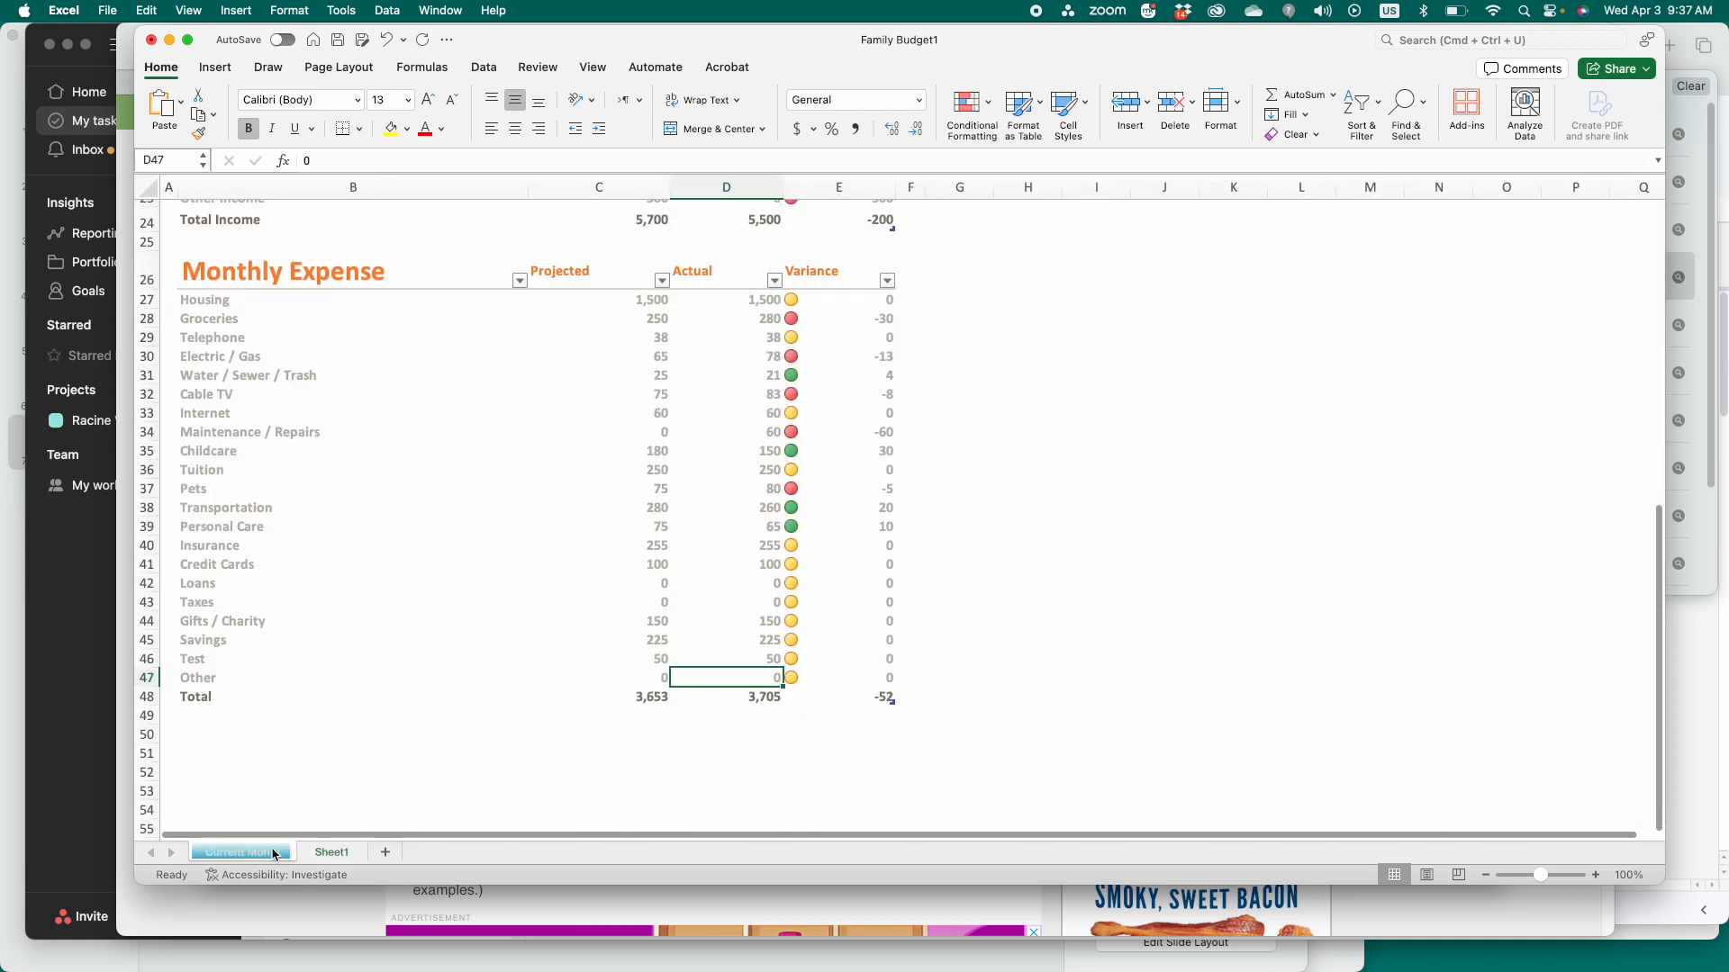
pyautogui.doubleClick(773, 659)
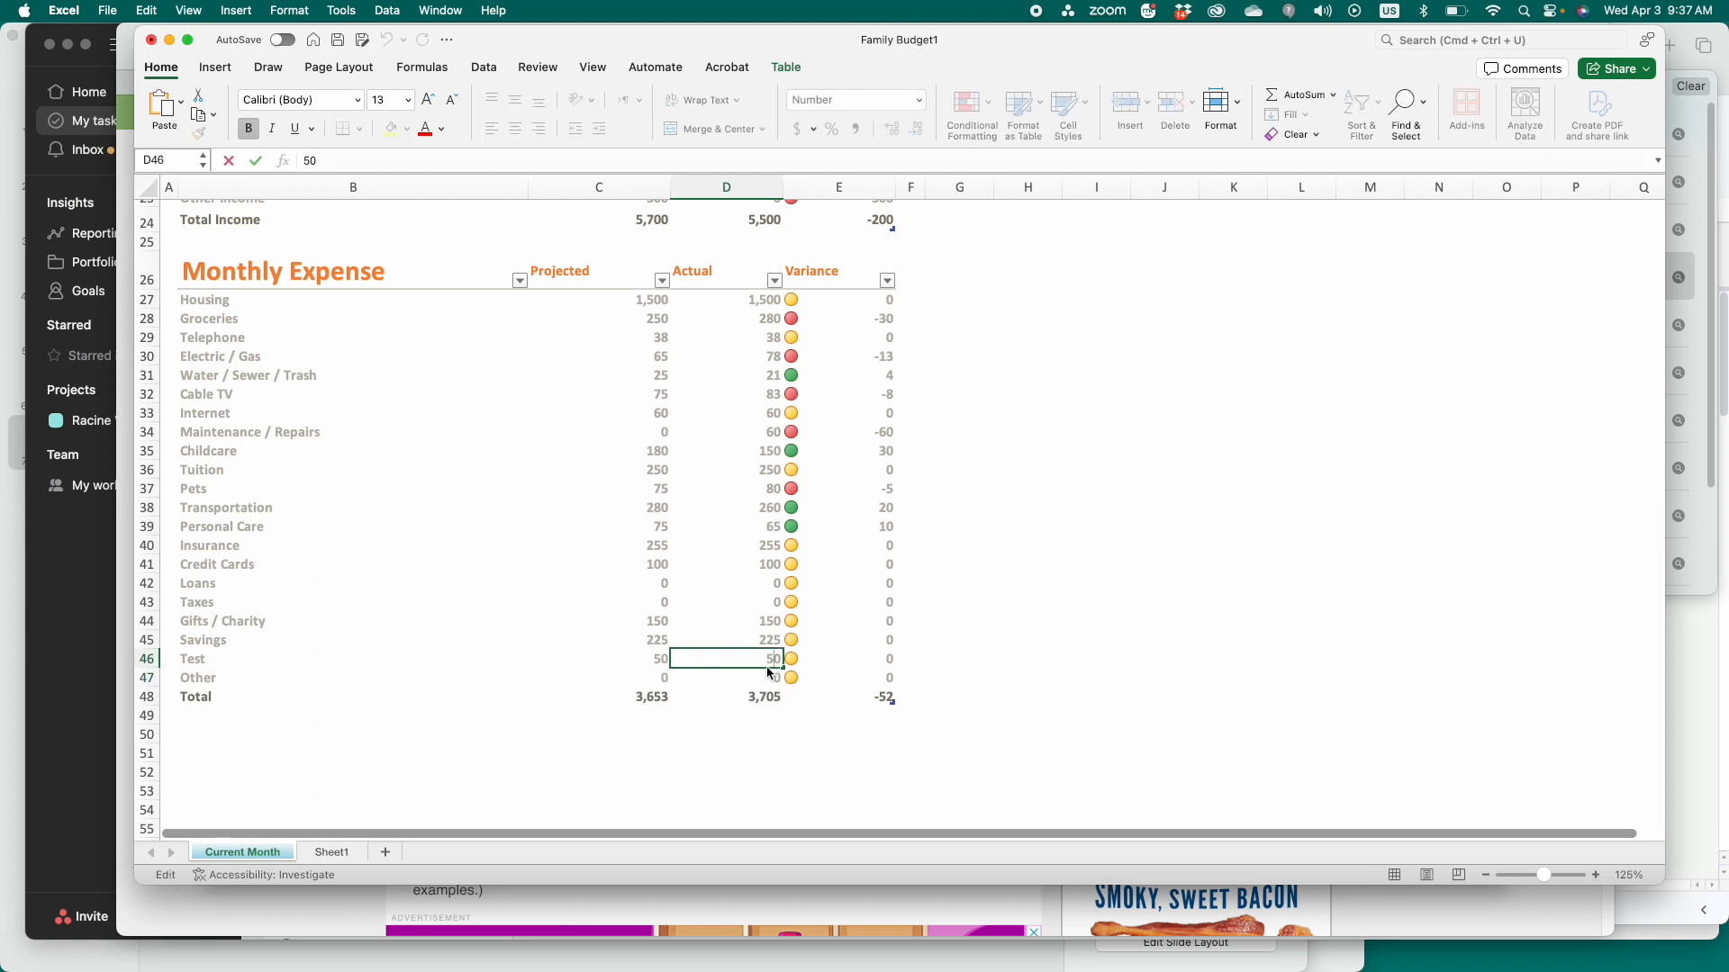
pyautogui.press('Escape')
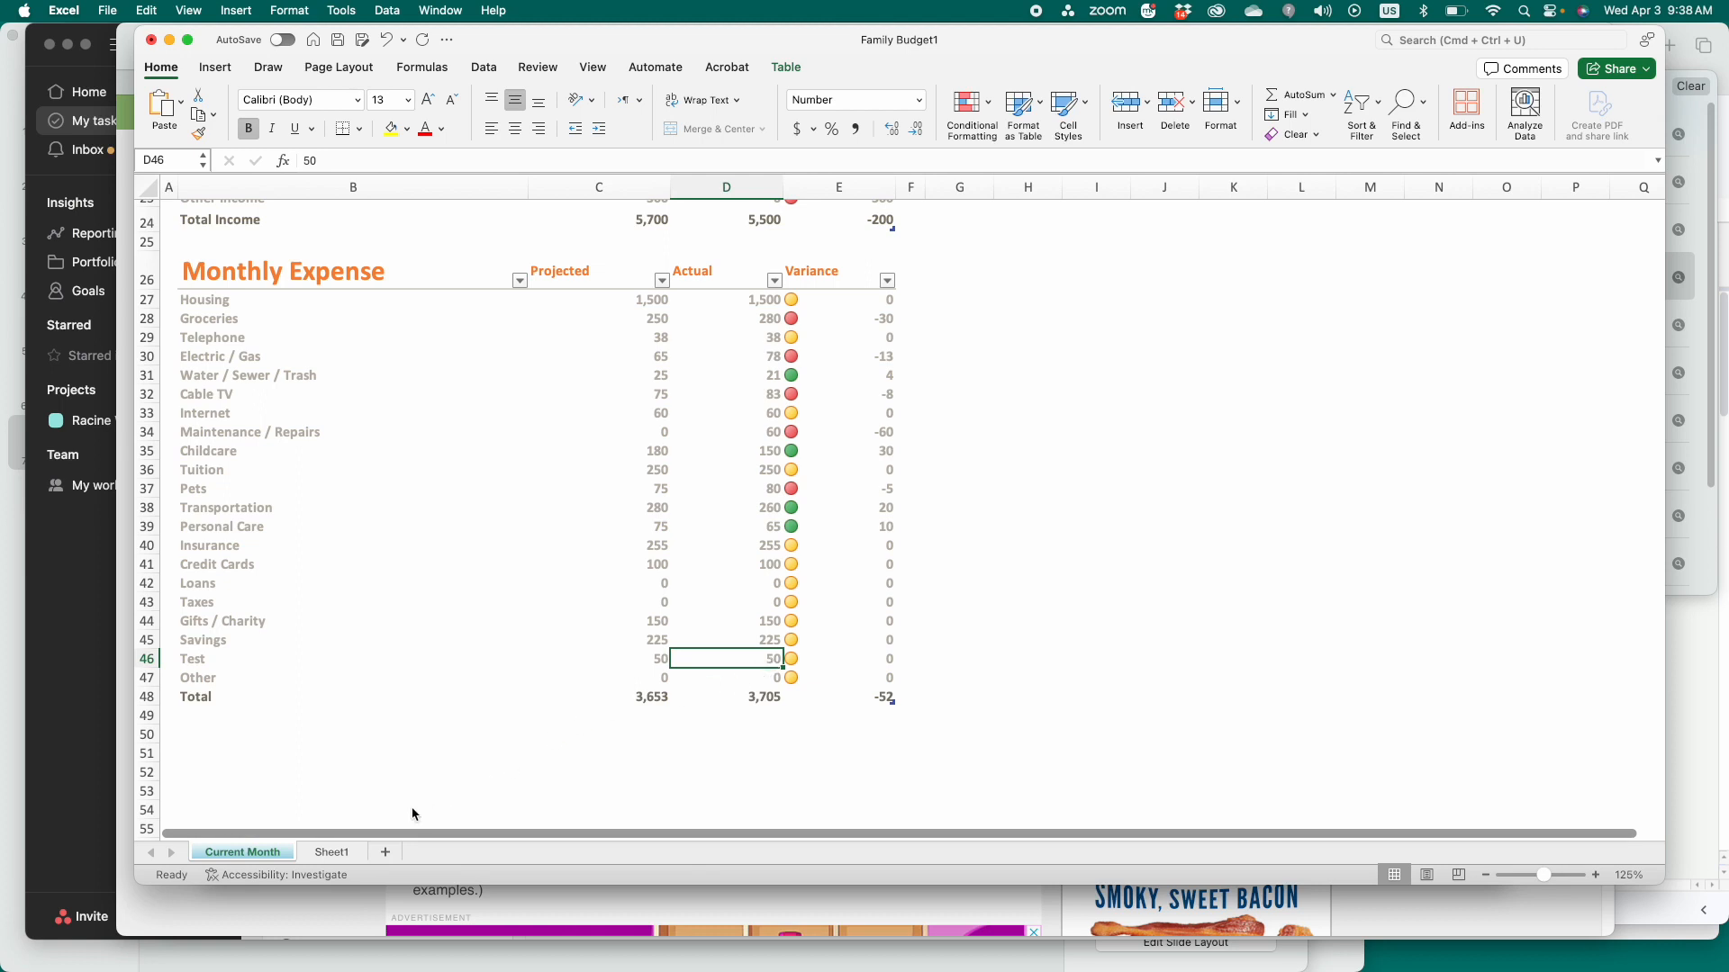
# - Enter the column headings Item, Category, Date and Amount in A1:D1 of Sheet1
pyautogui.click(331, 852)
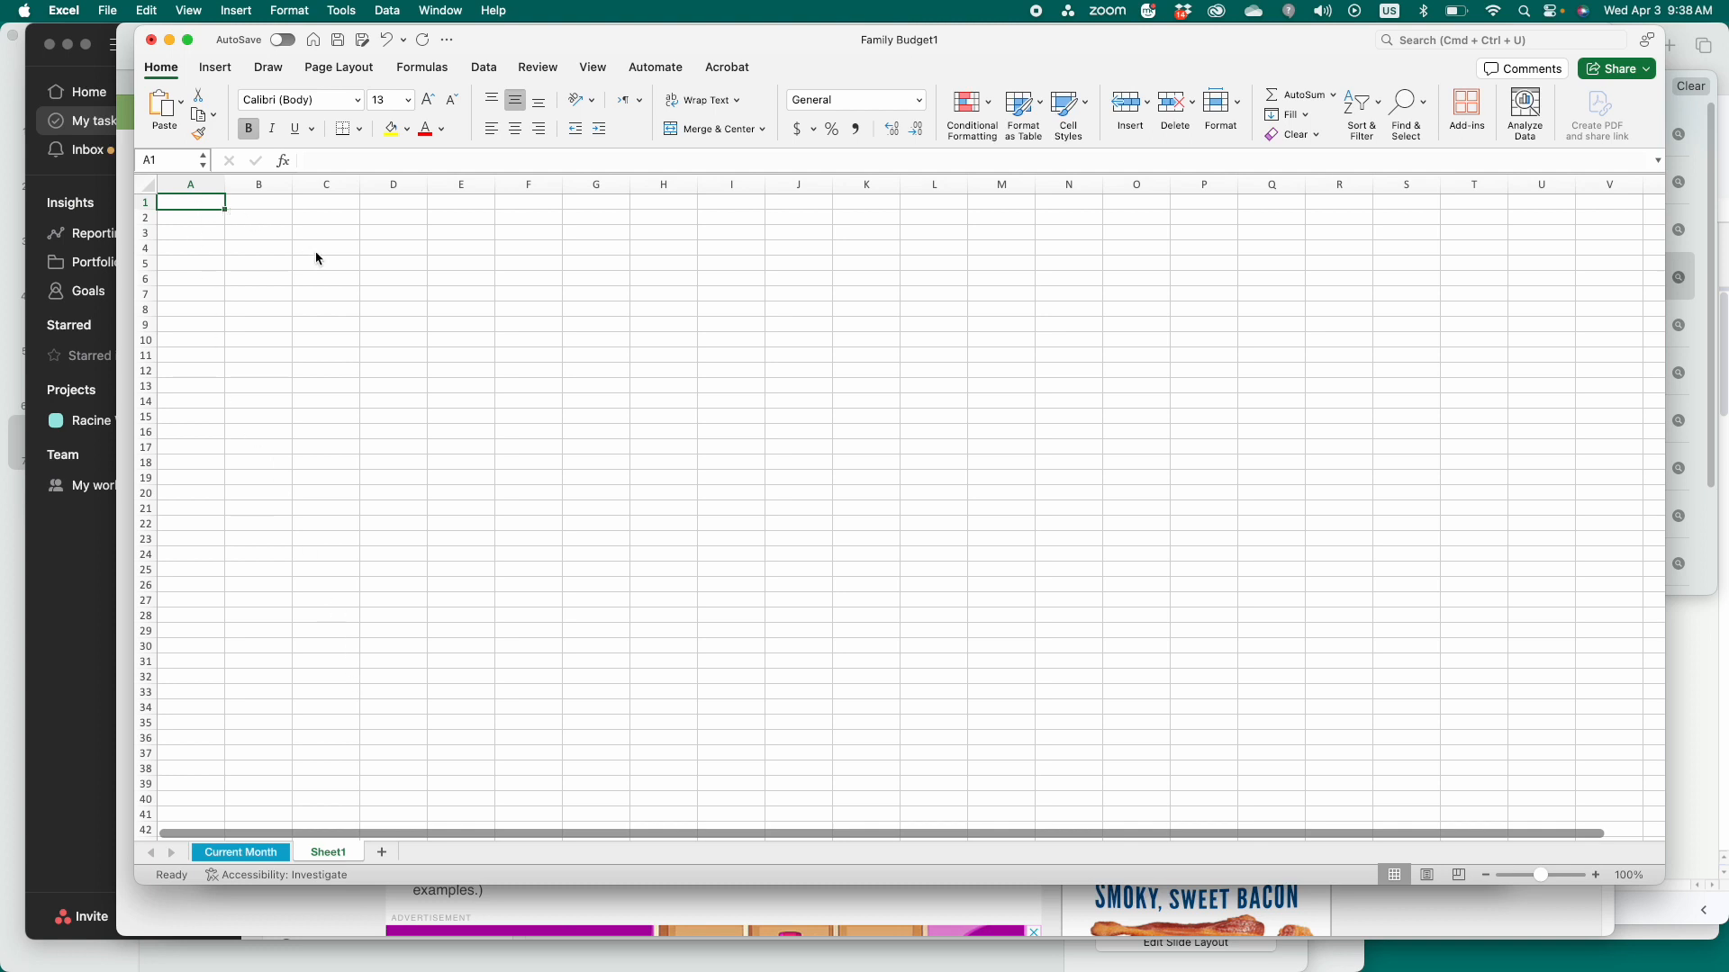
pyautogui.write('Item')
pyautogui.press('Tab')
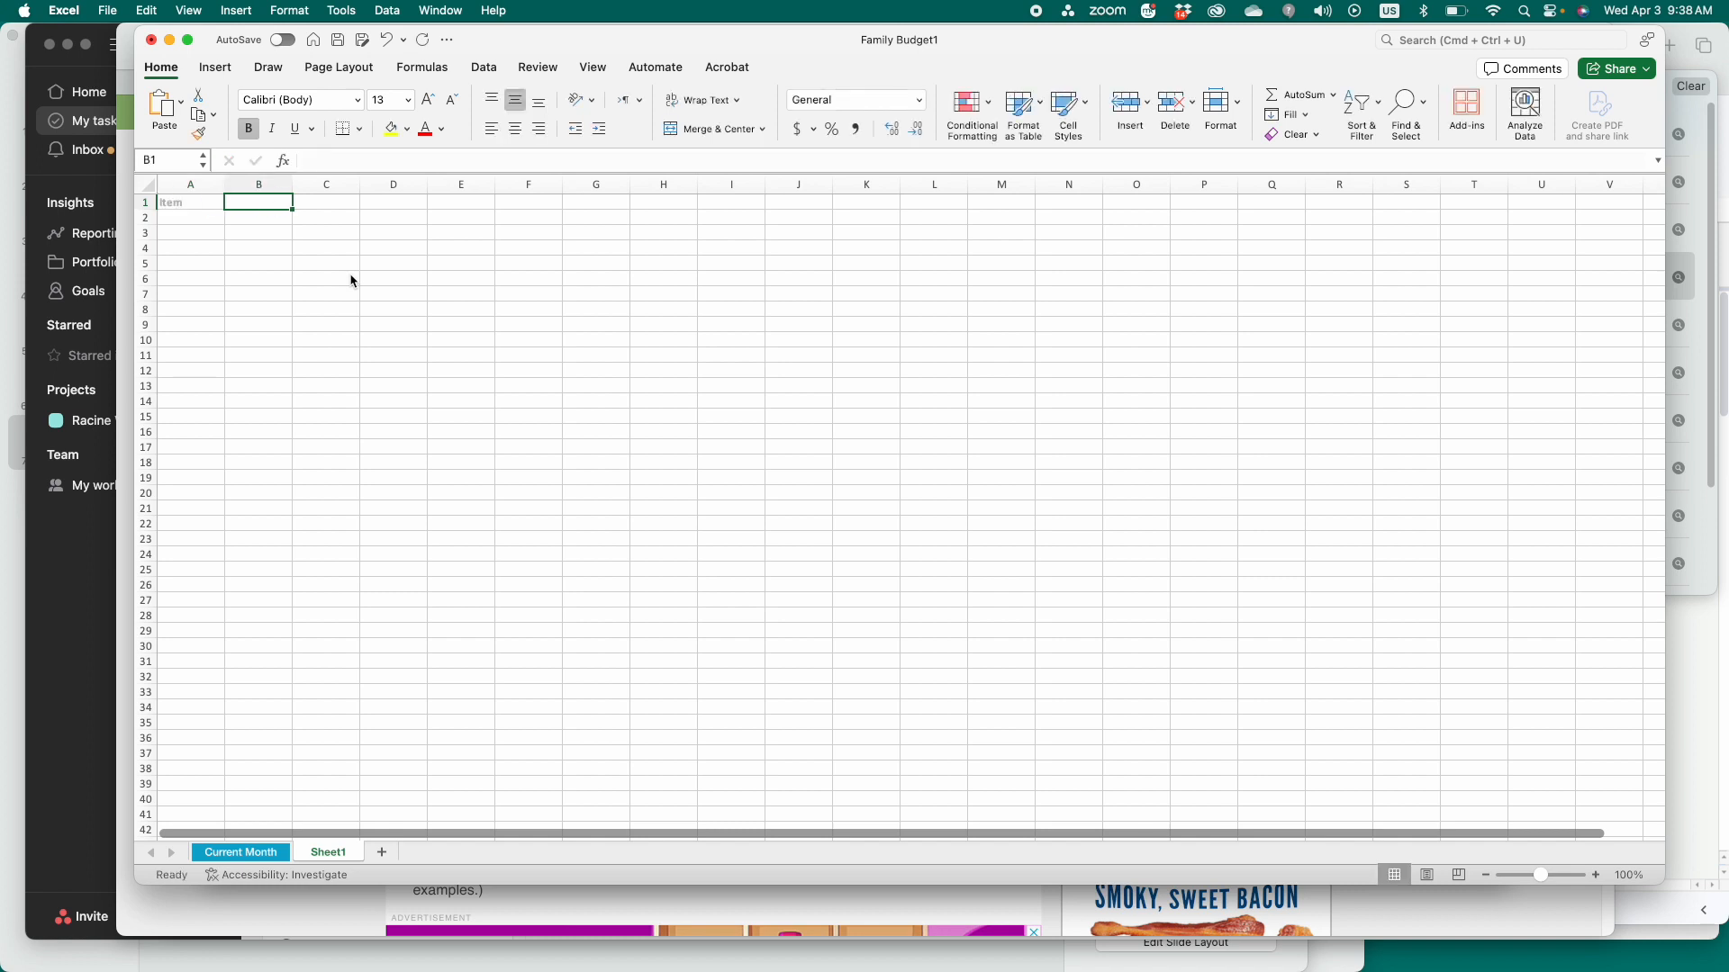
pyautogui.write('Category')
pyautogui.press('Tab')
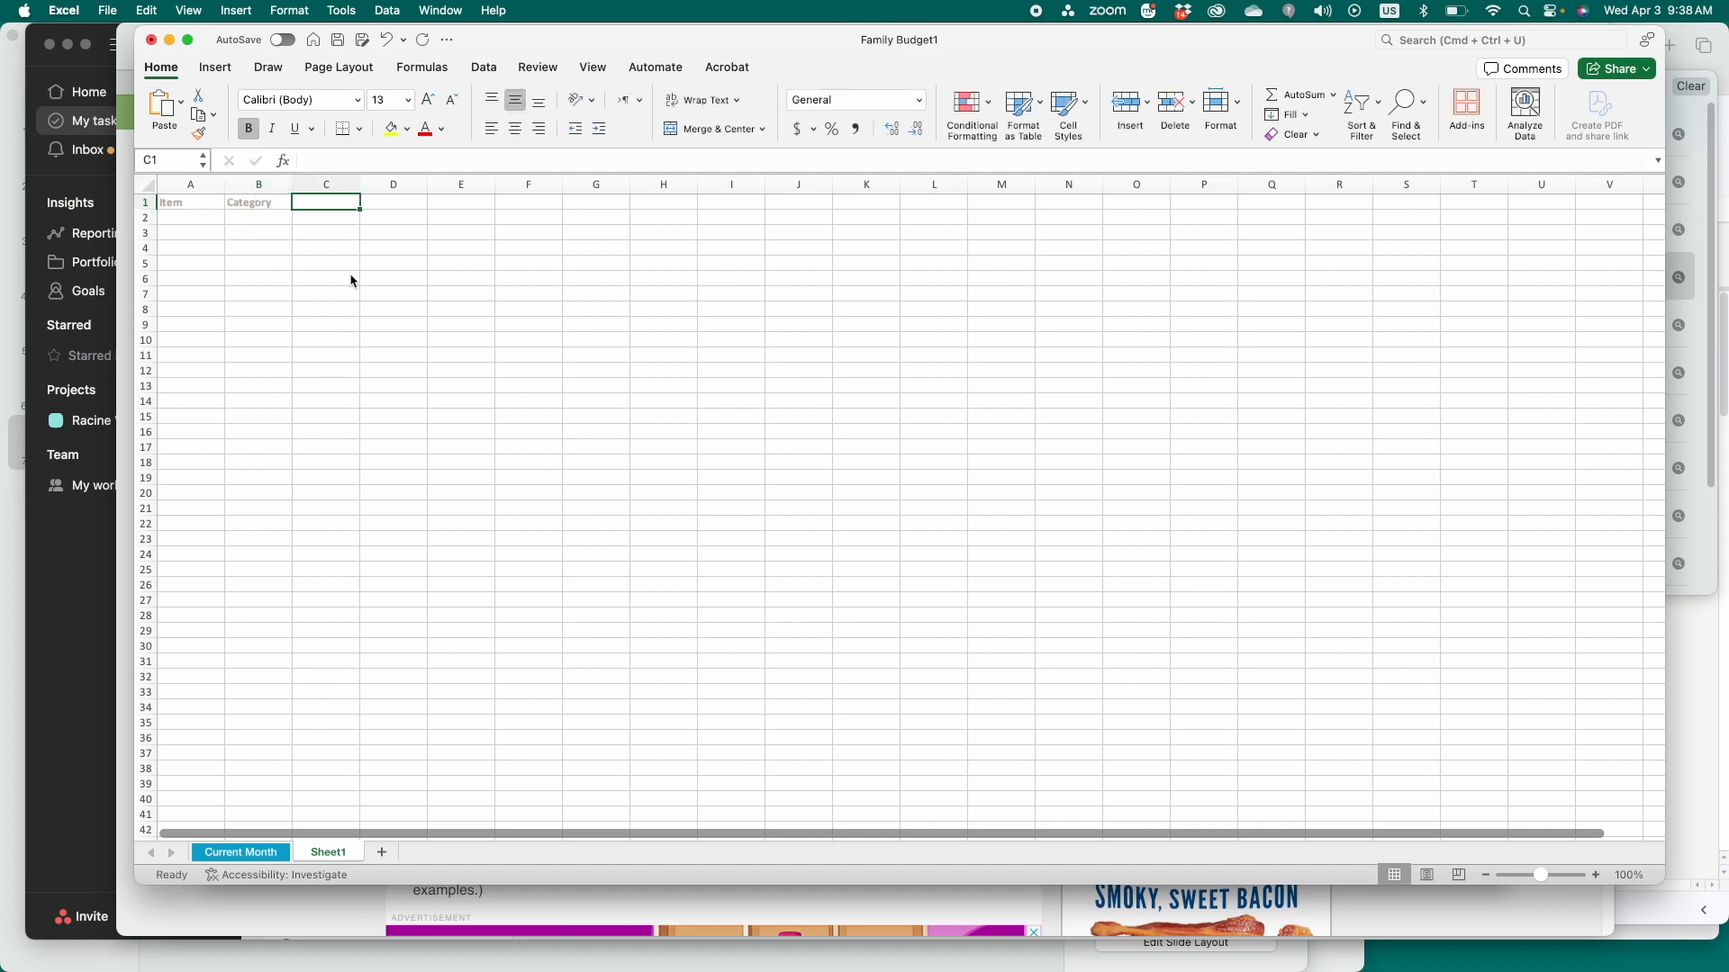
pyautogui.write('Date')
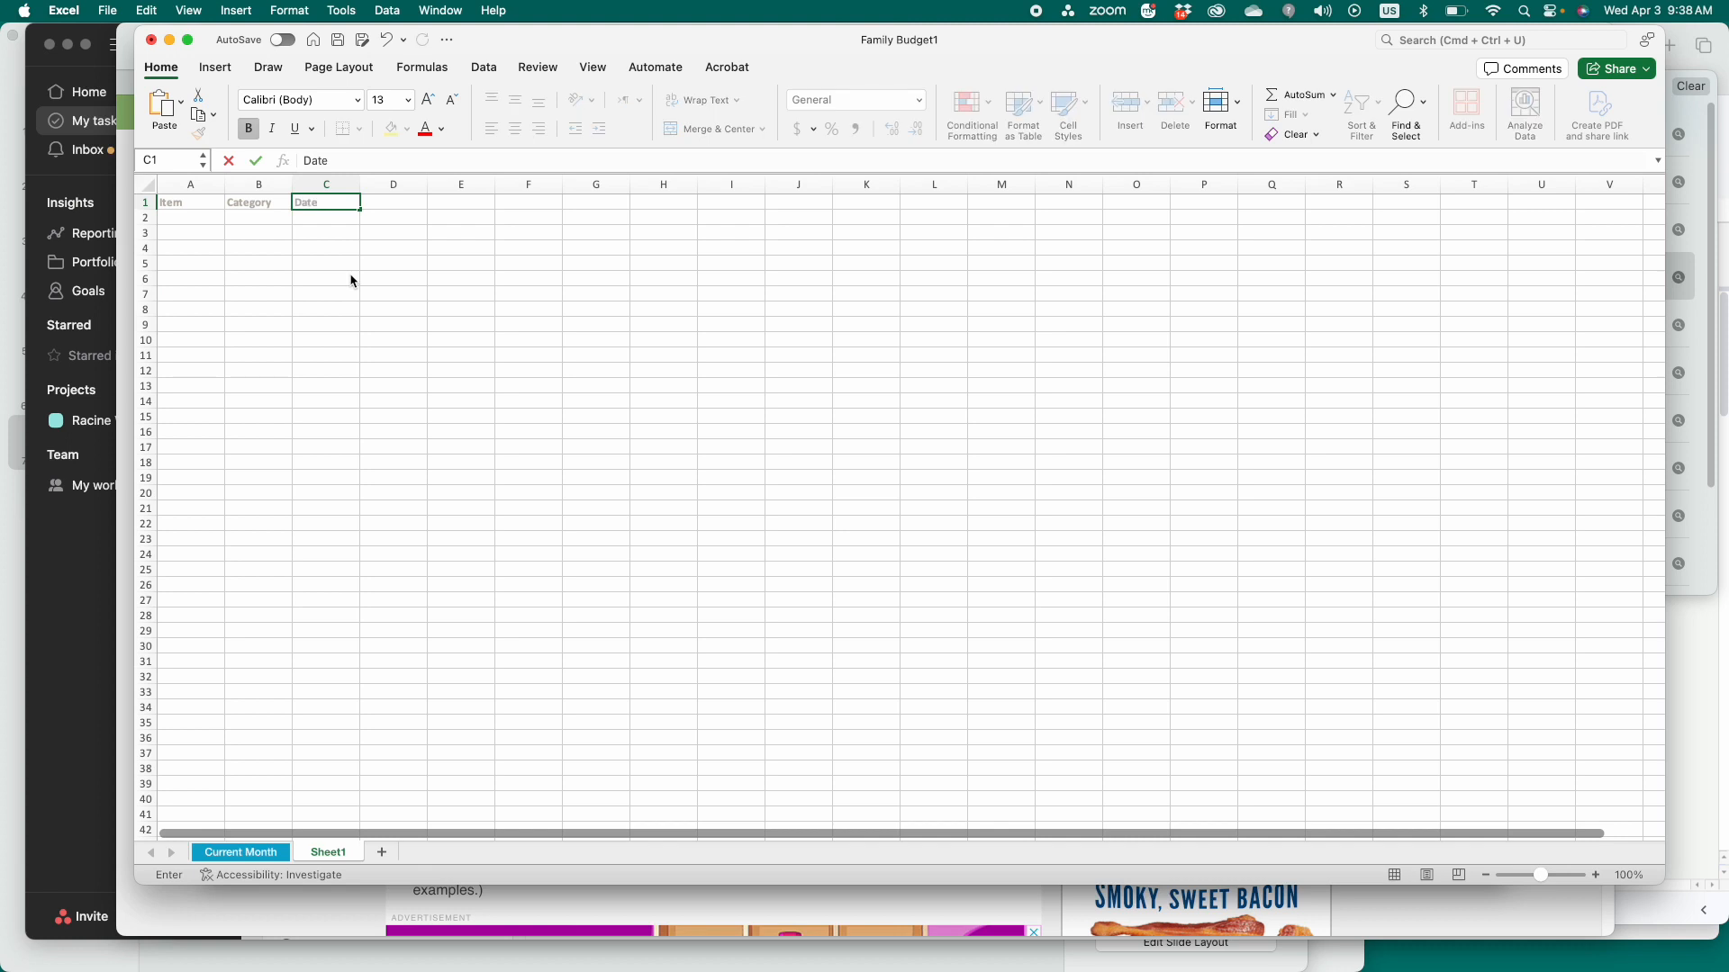
pyautogui.press('Tab')
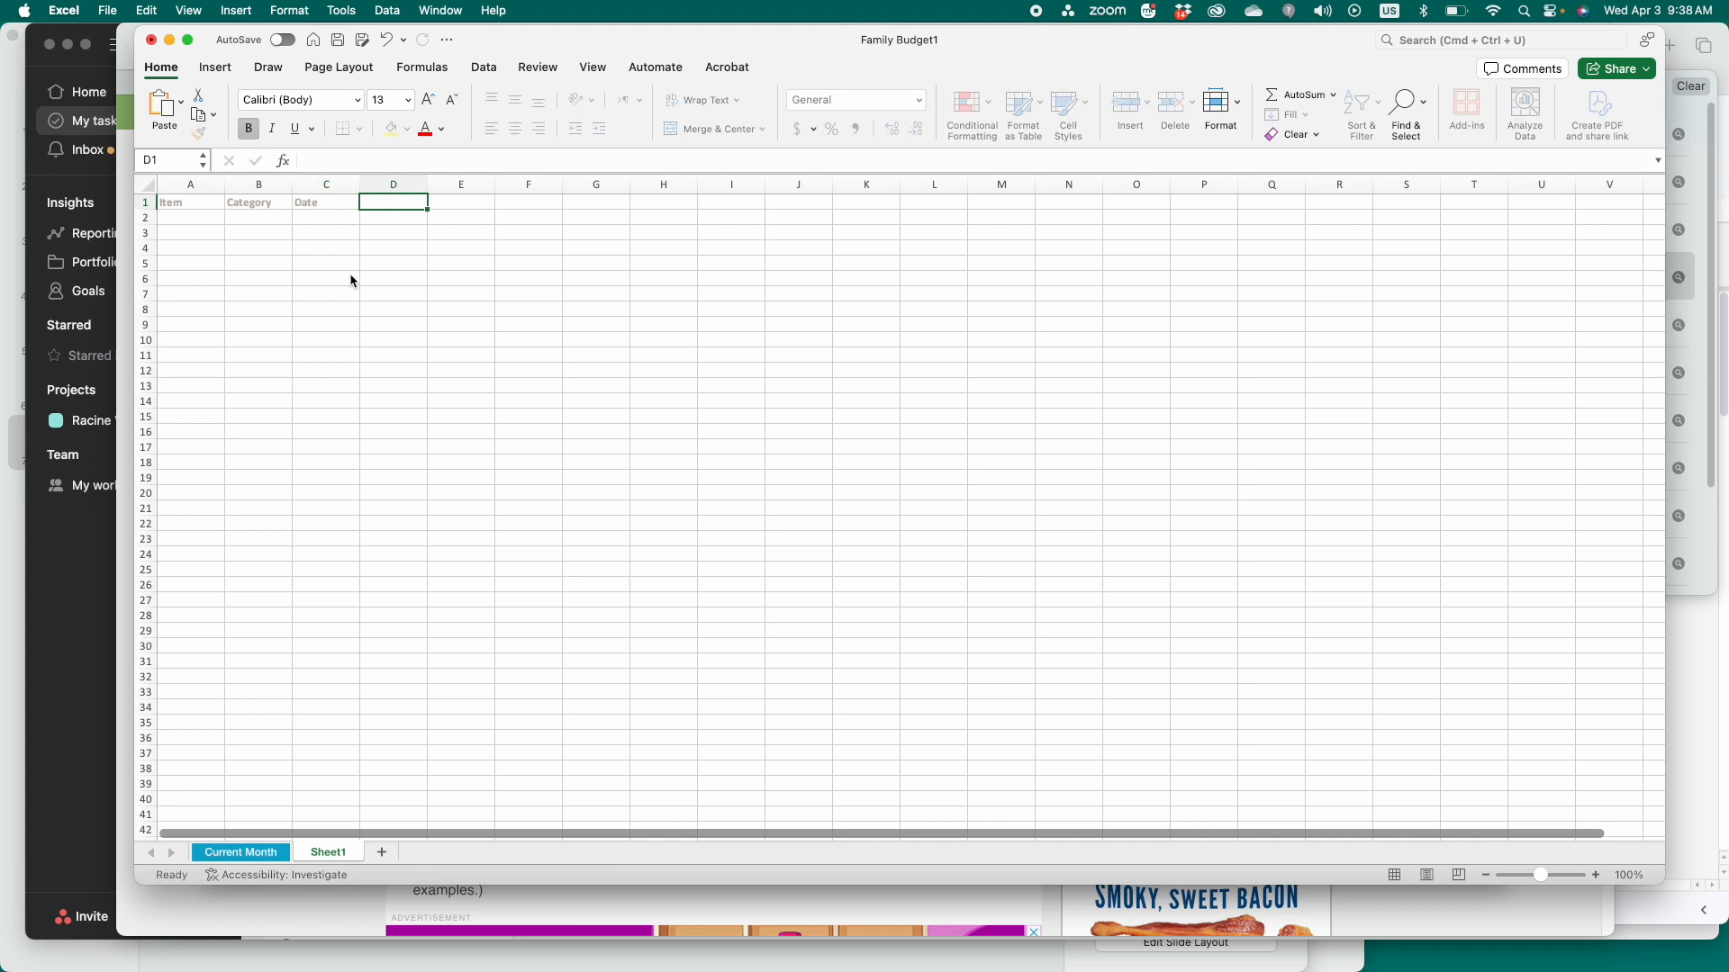
pyautogui.write('Amon')
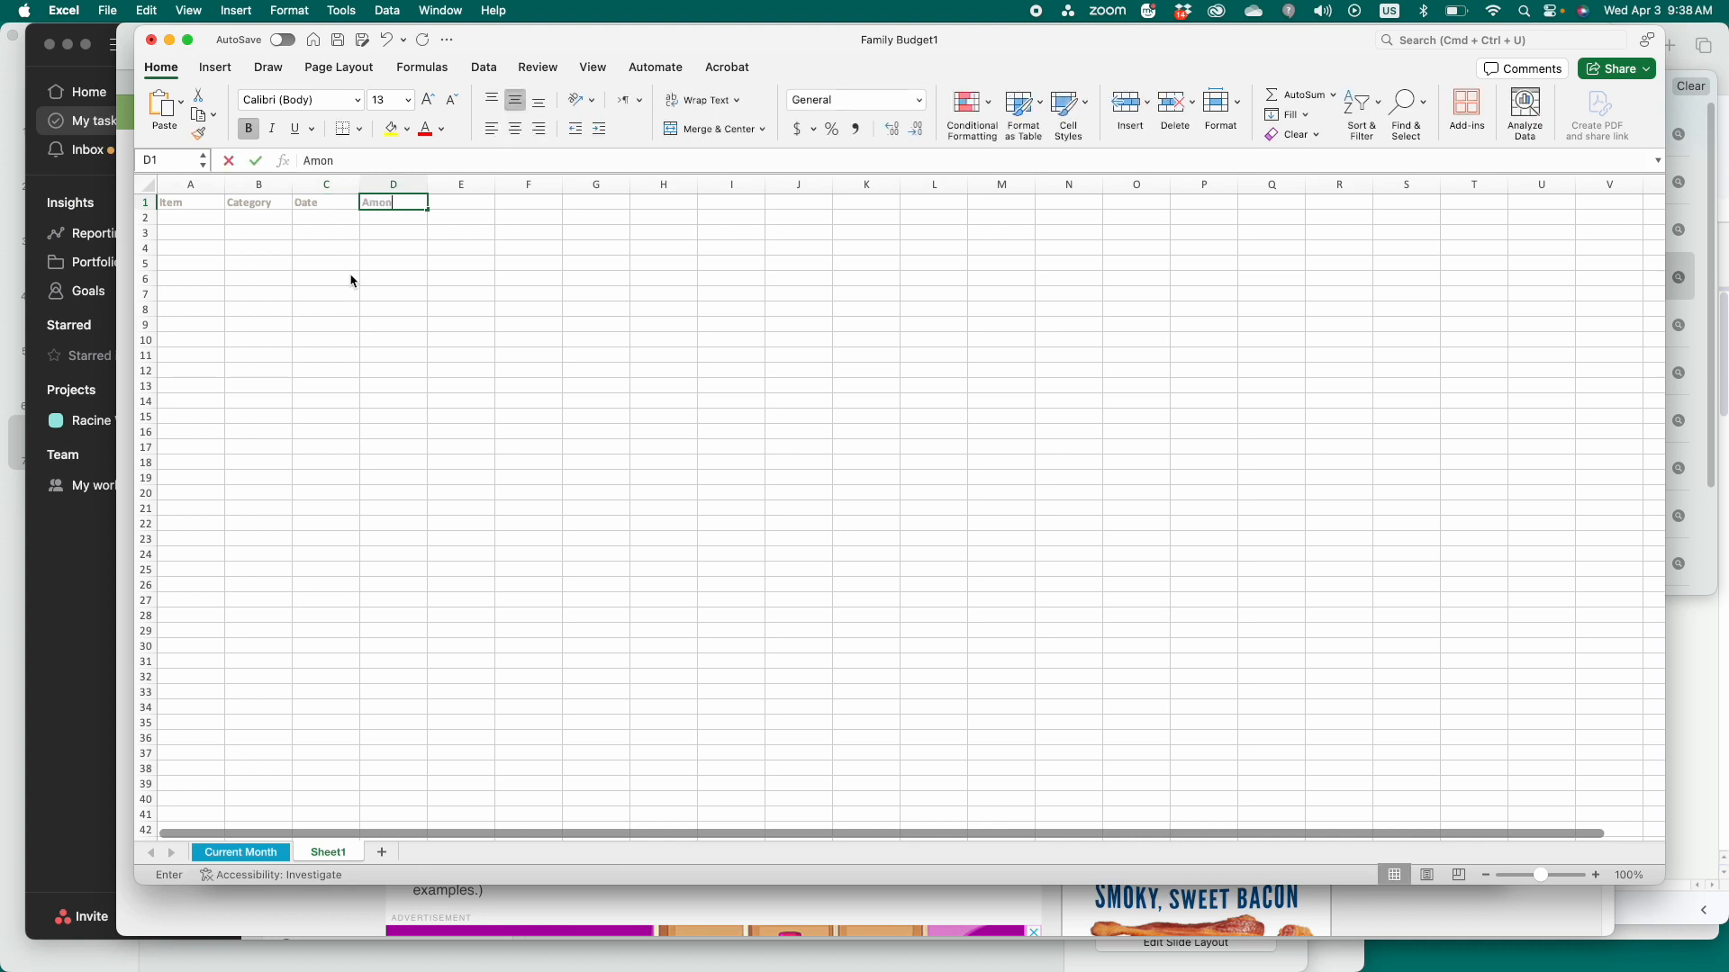
pyautogui.press('BackSpace')
pyautogui.write('unt')
pyautogui.click(191, 219)
# - Log the first expense in row 2 of Sheet1: item Food, category Groceries, date 4/3/24 and amount 75
pyautogui.click(253, 853)
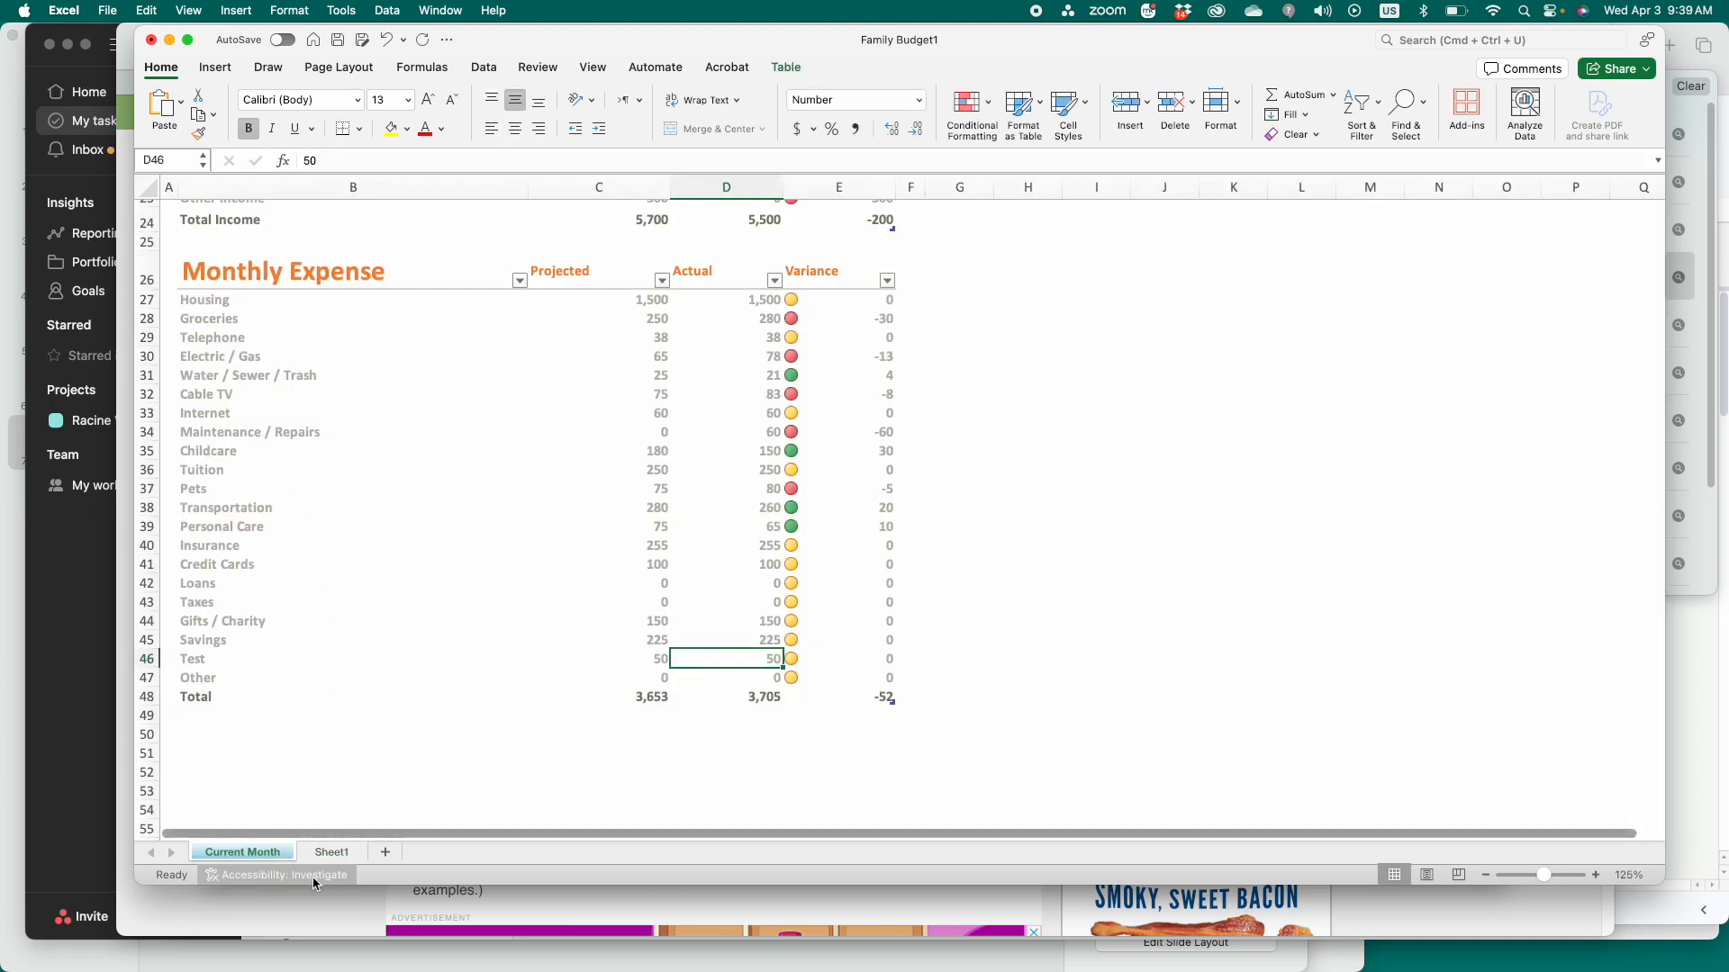
pyautogui.click(331, 853)
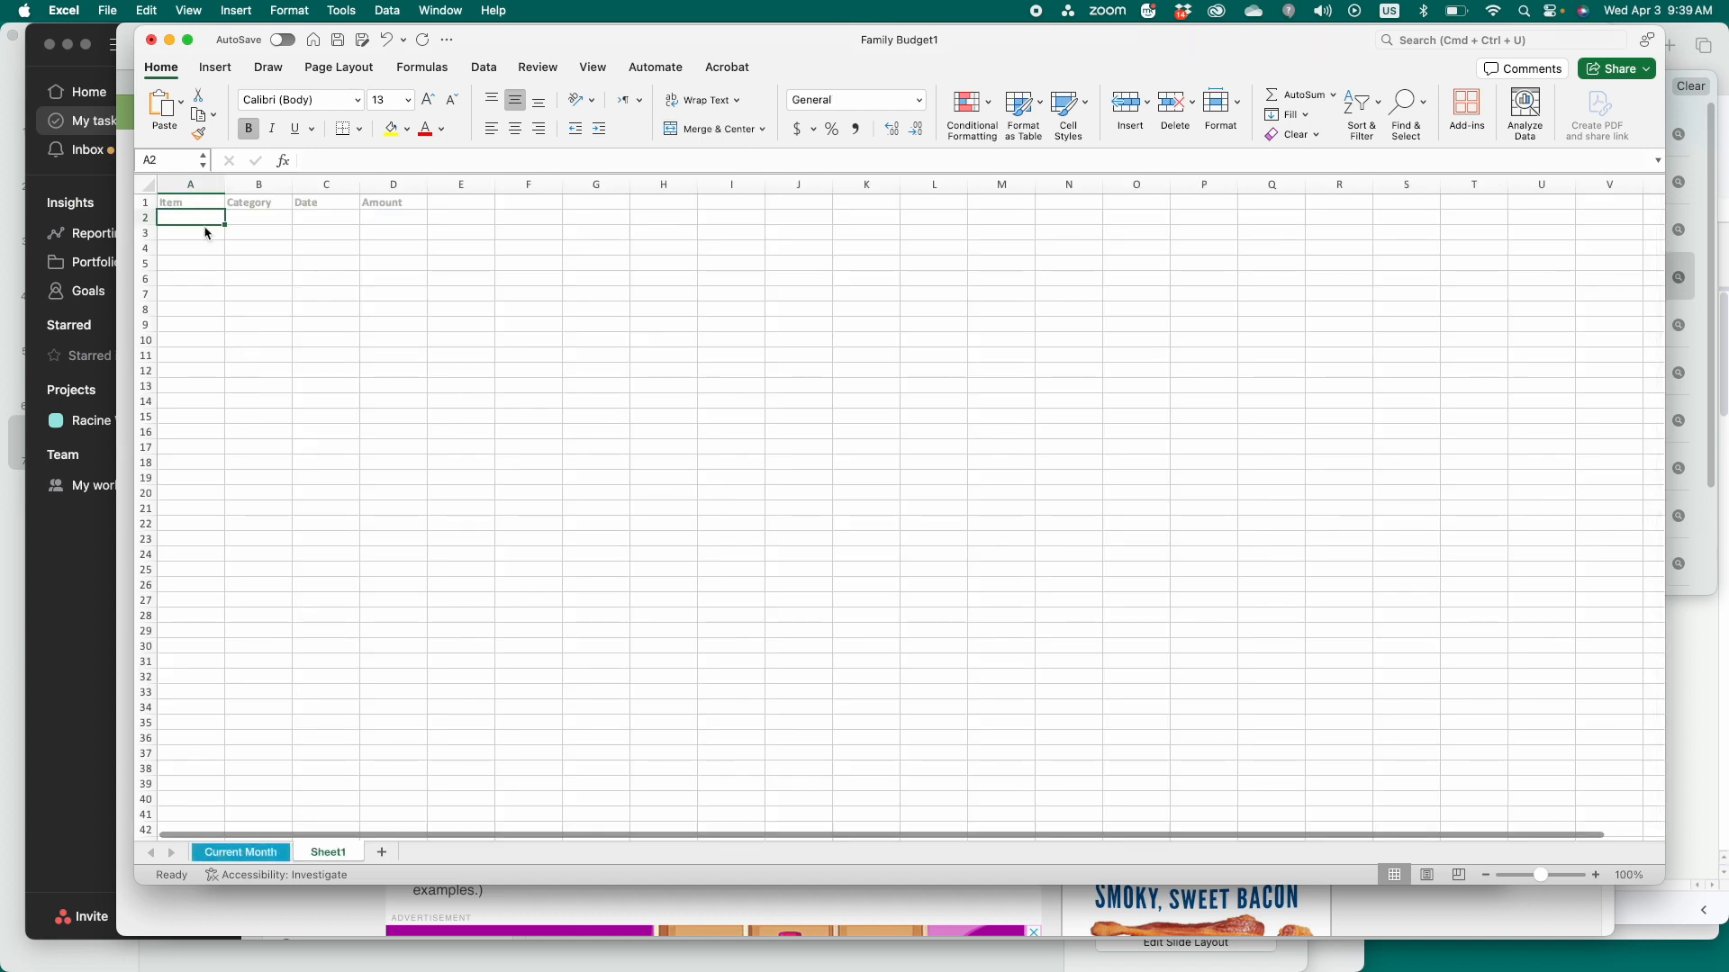
pyautogui.write('Food')
pyautogui.press('Tab')
pyautogui.write('Gr')
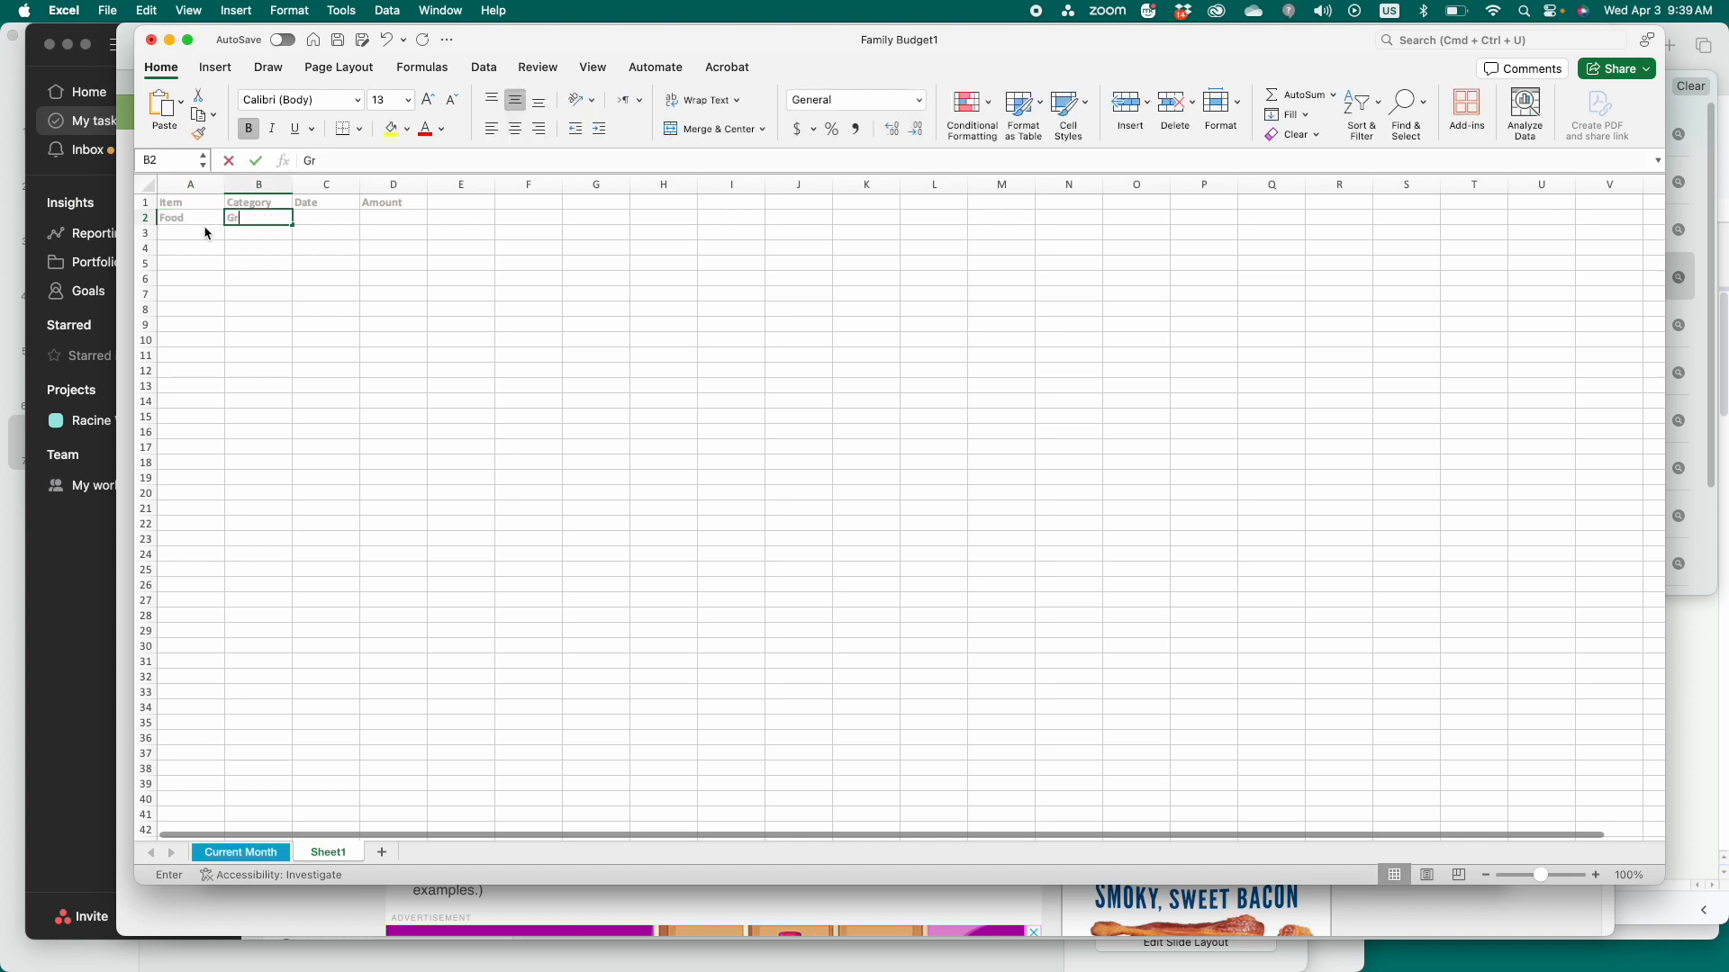
pyautogui.write('oceries')
pyautogui.press('Tab')
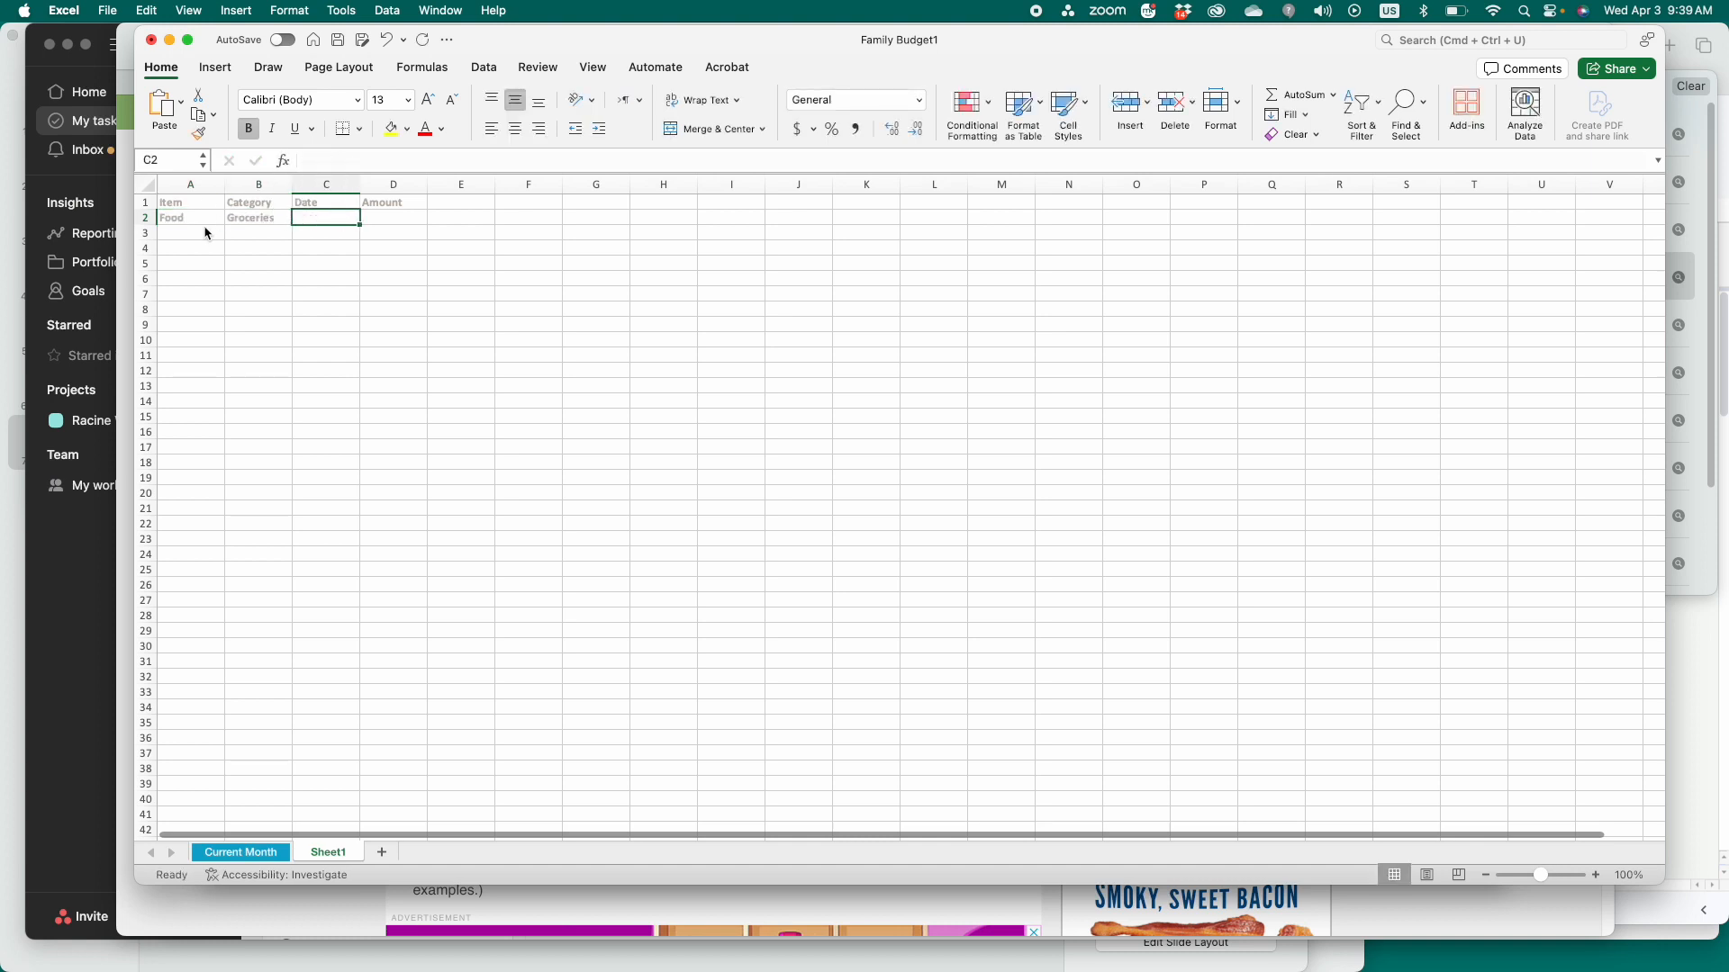
pyautogui.write('4/3/24')
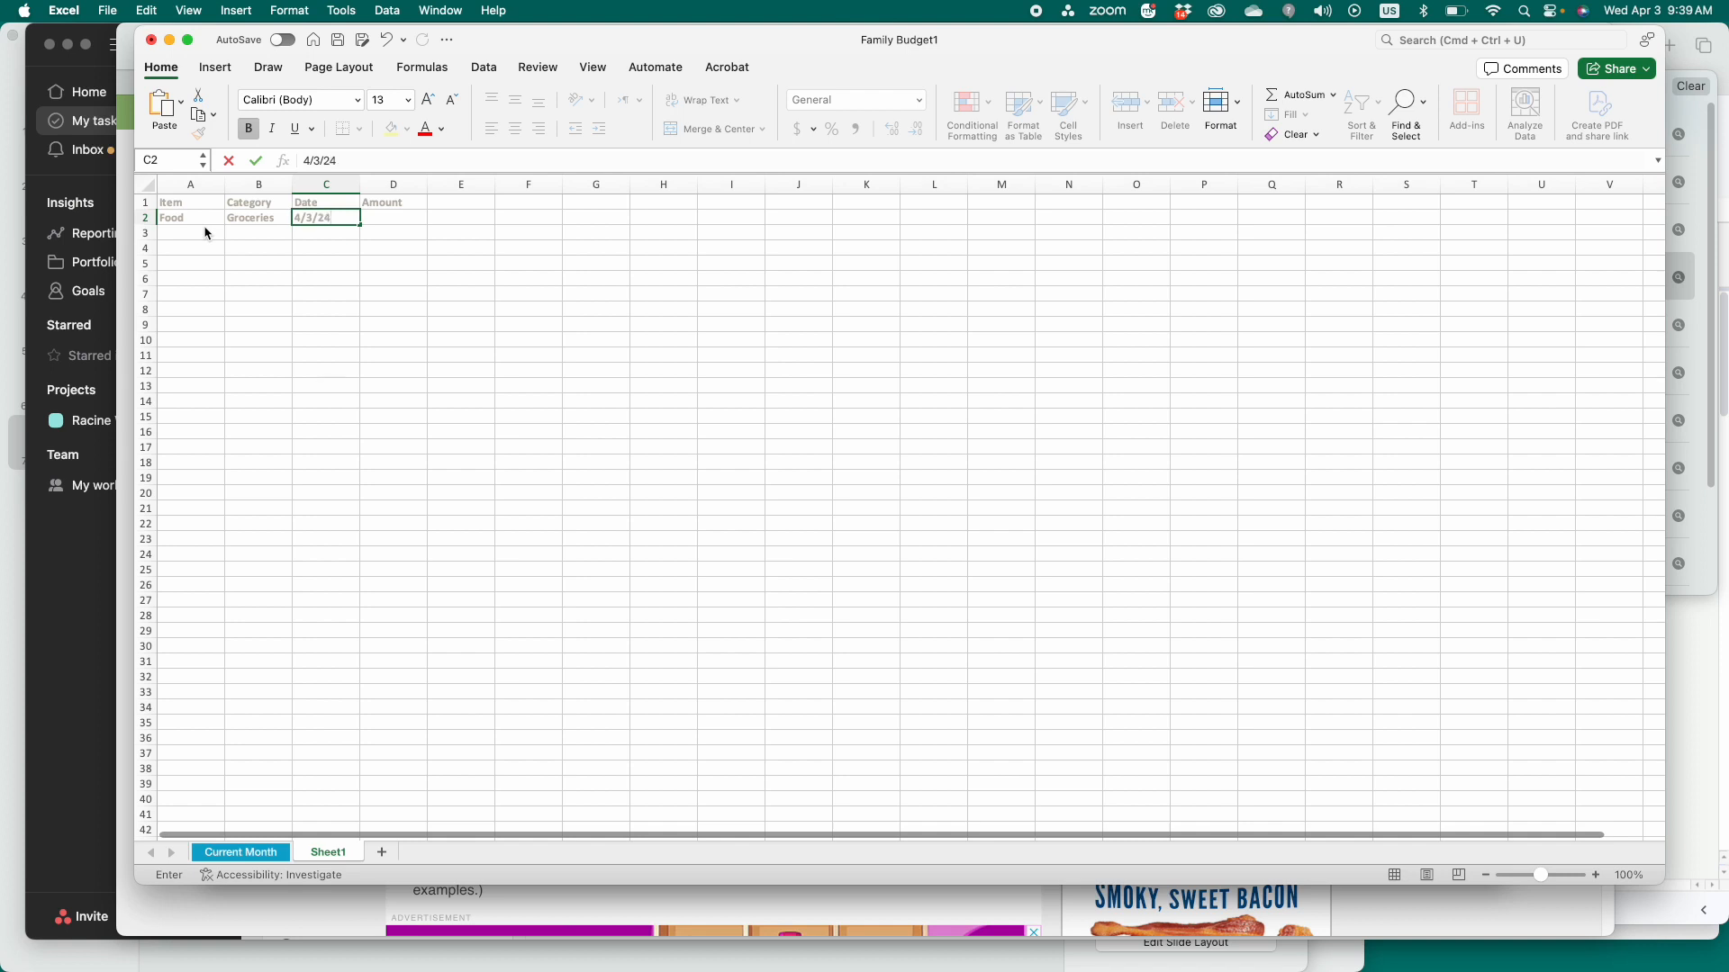
pyautogui.press('Tab')
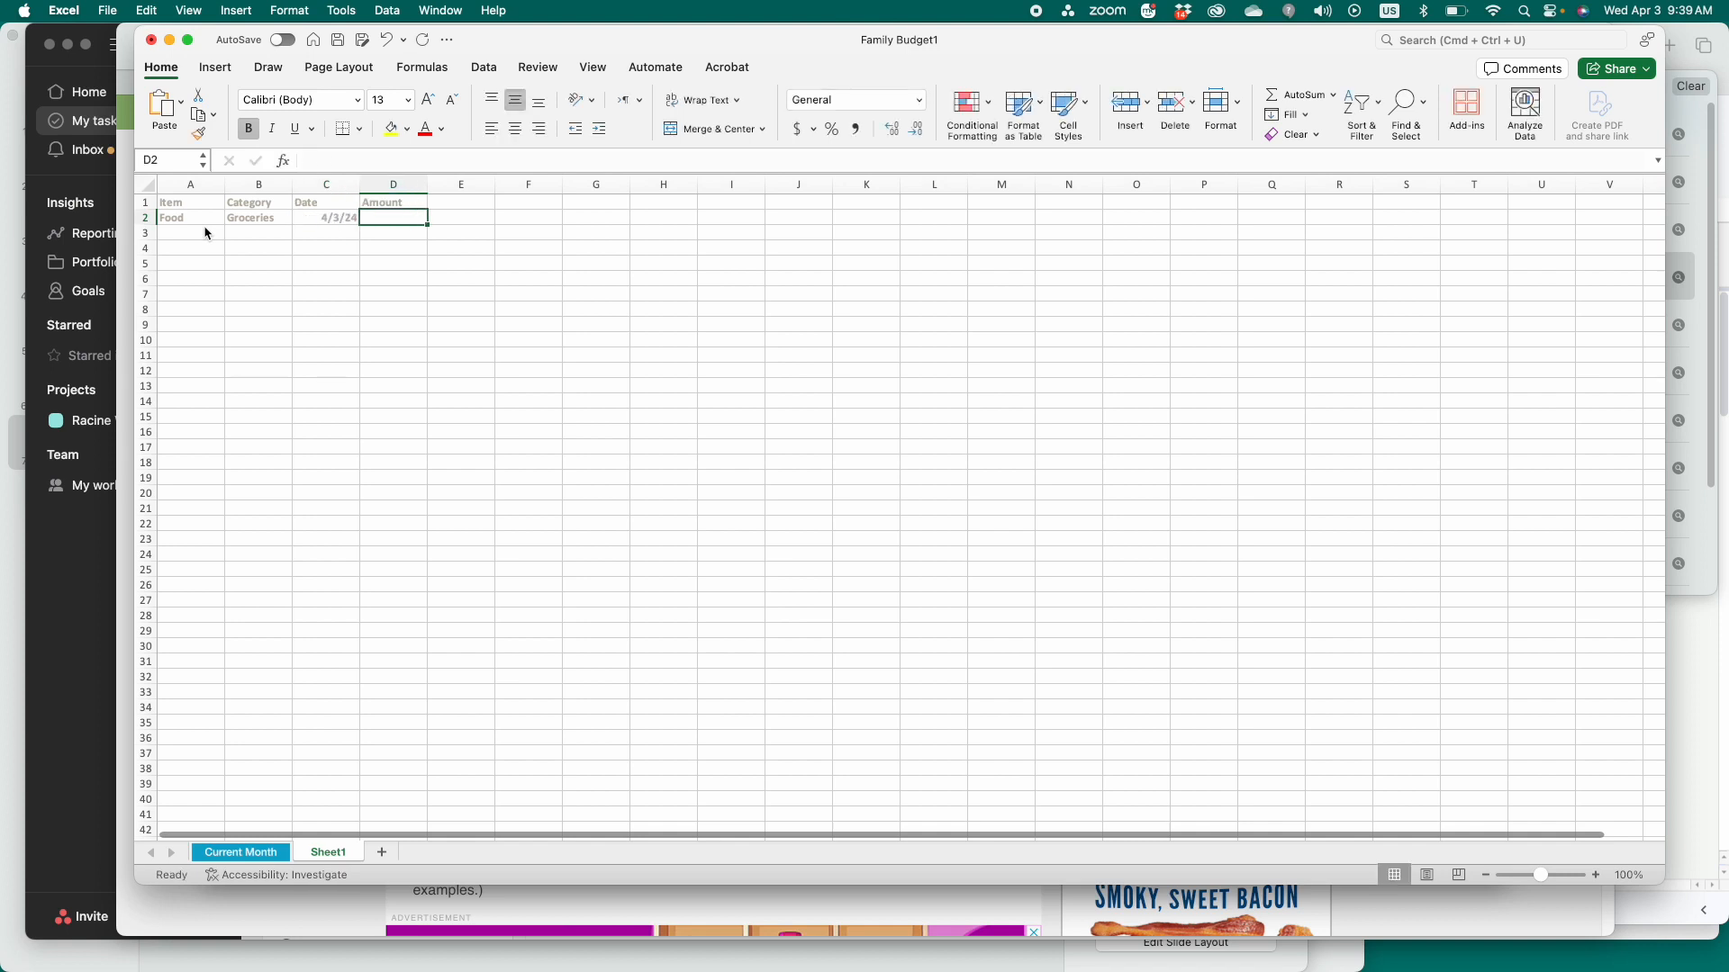
pyautogui.write('75')
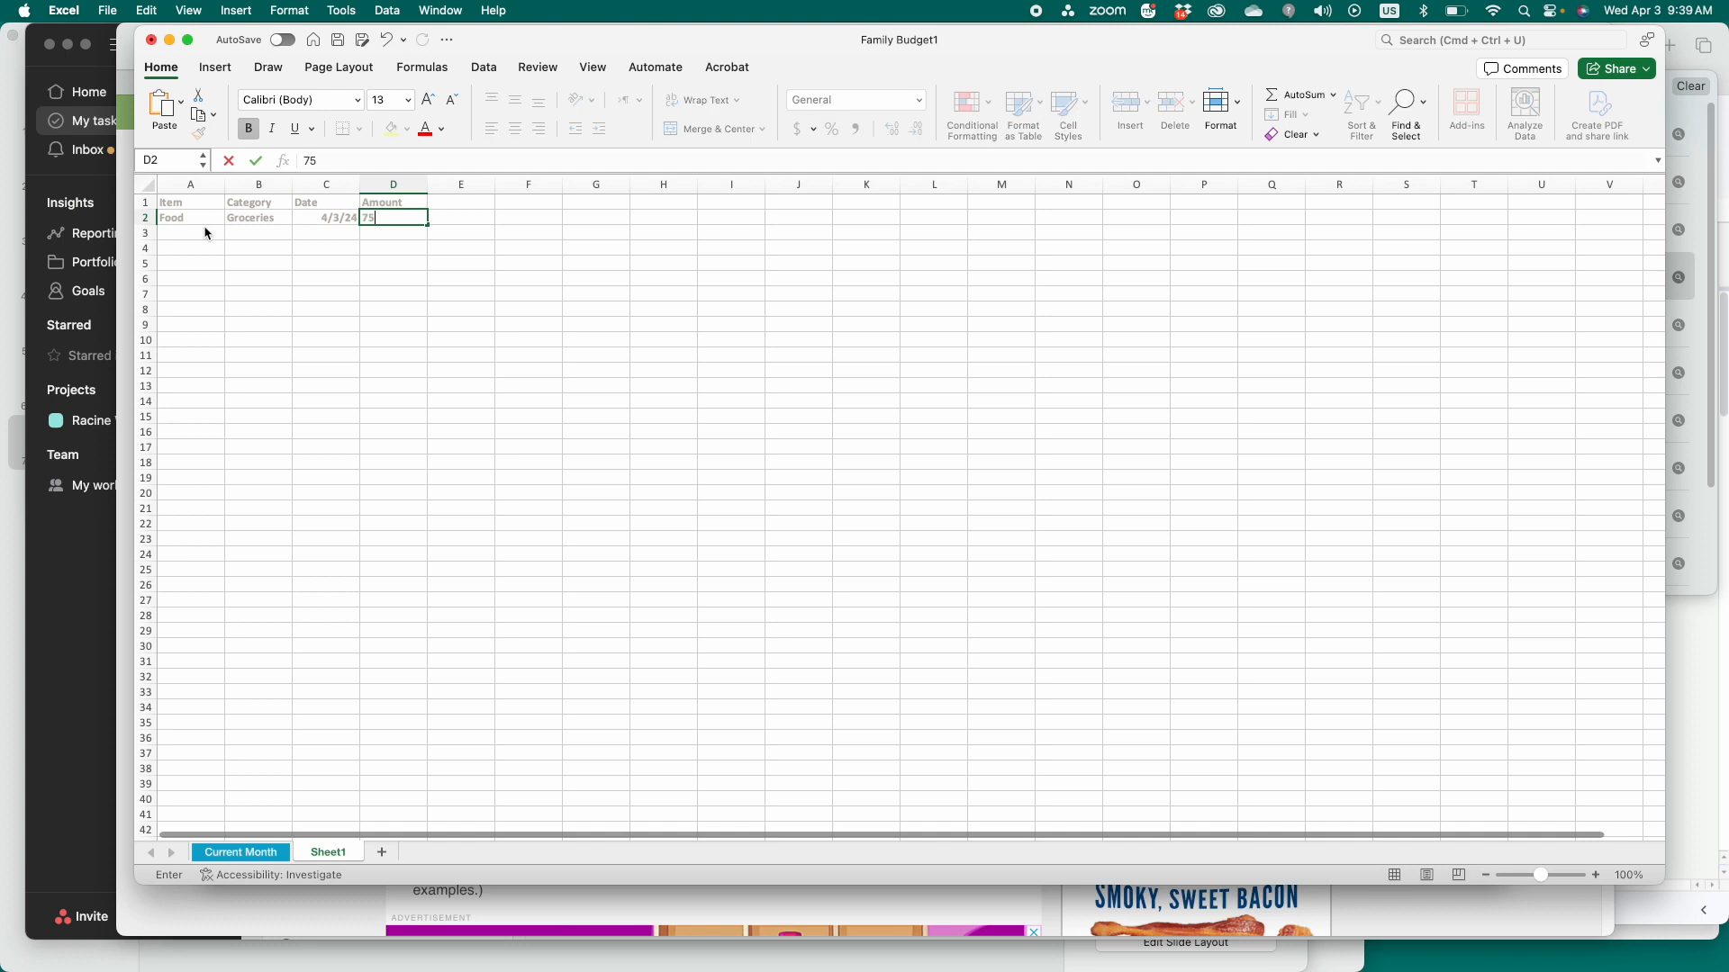
pyautogui.press('Return')
pyautogui.press('Left')
pyautogui.press('Left')
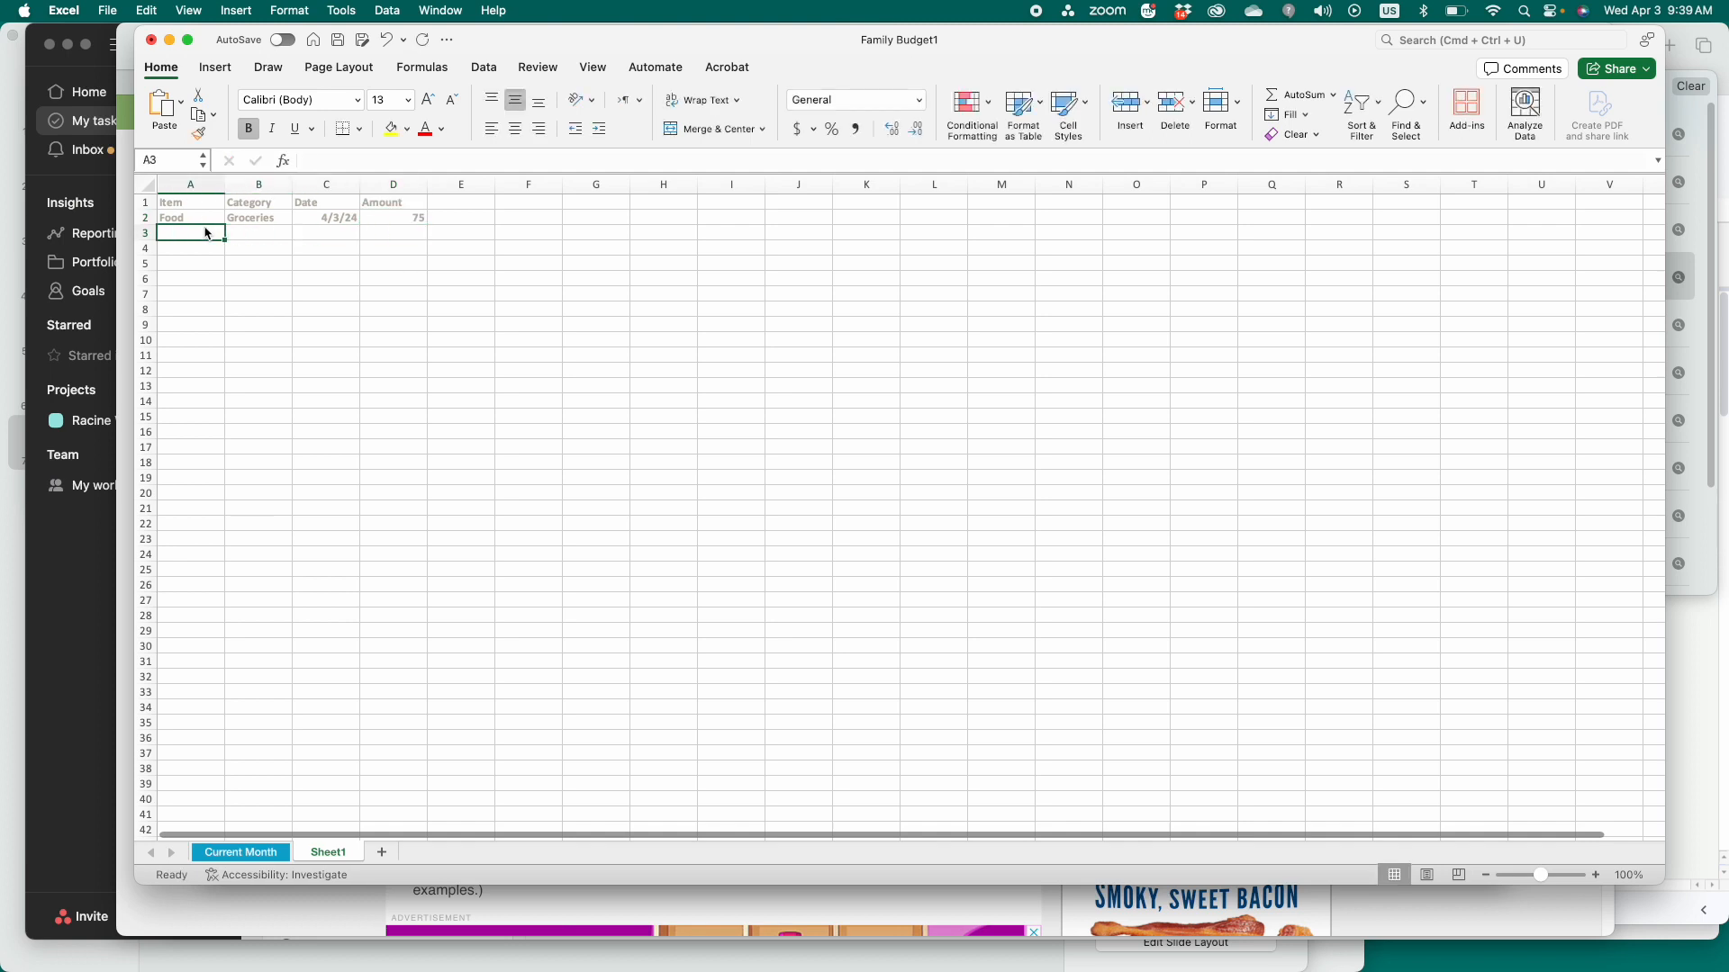
# - Review the category names in the Monthly Expense table on Current Month for use in the expense log
pyautogui.click(230, 875)
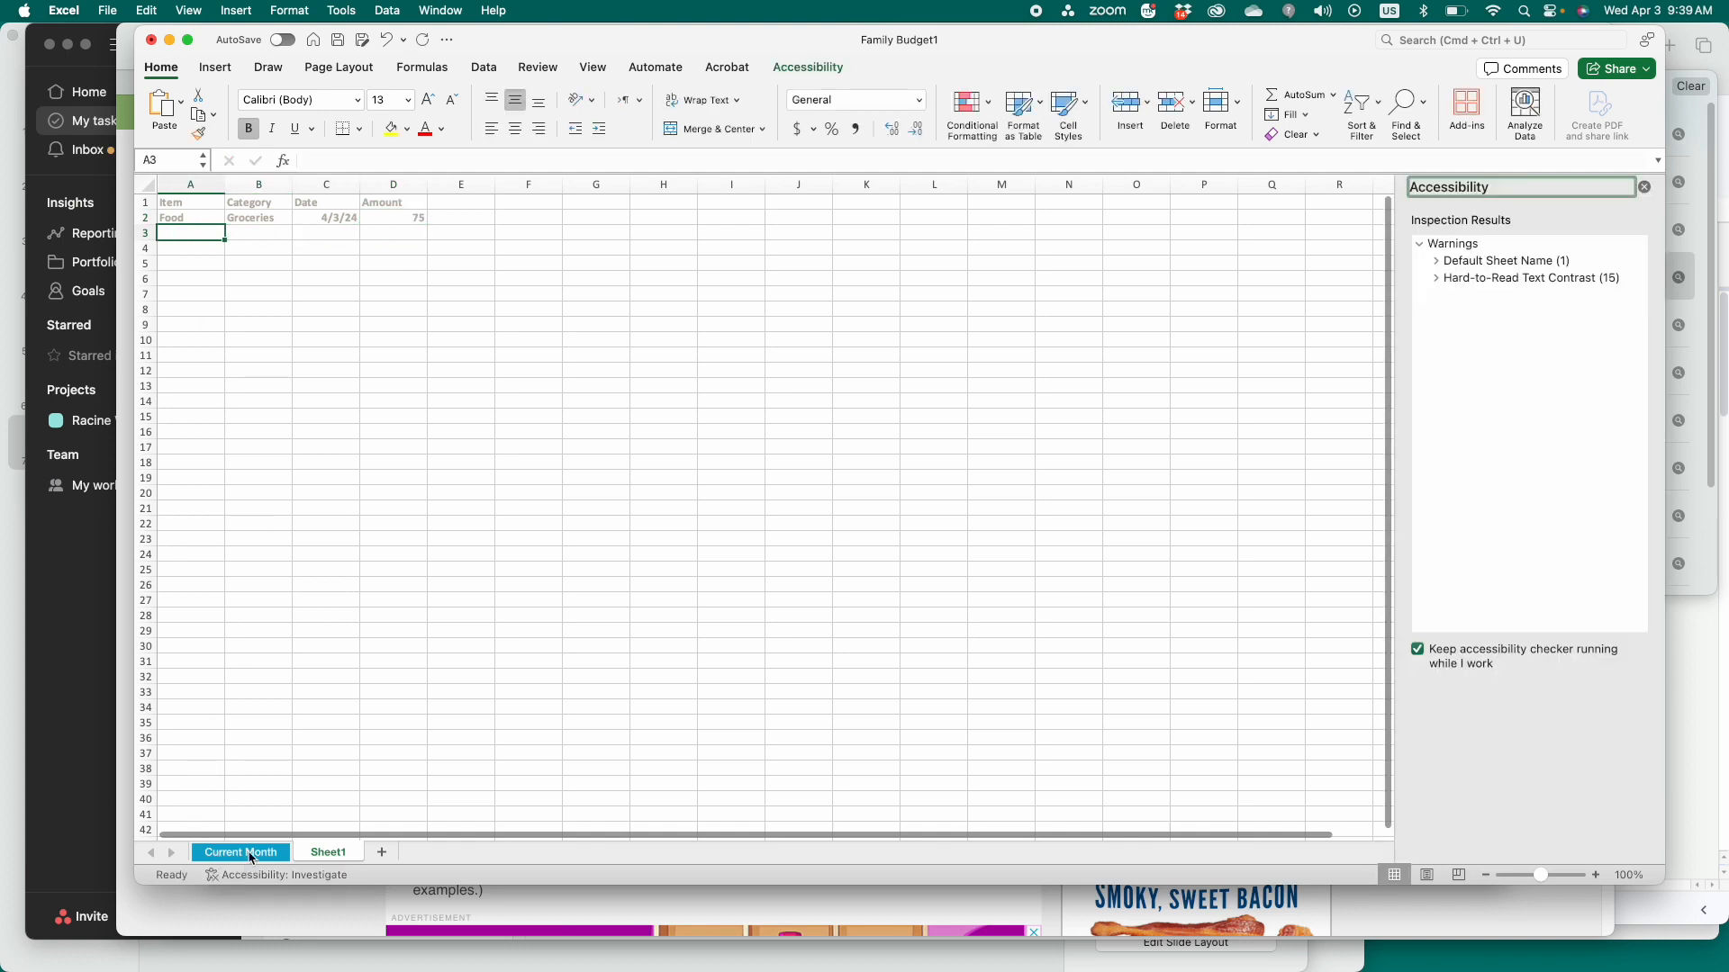
pyautogui.click(251, 858)
pyautogui.click(333, 857)
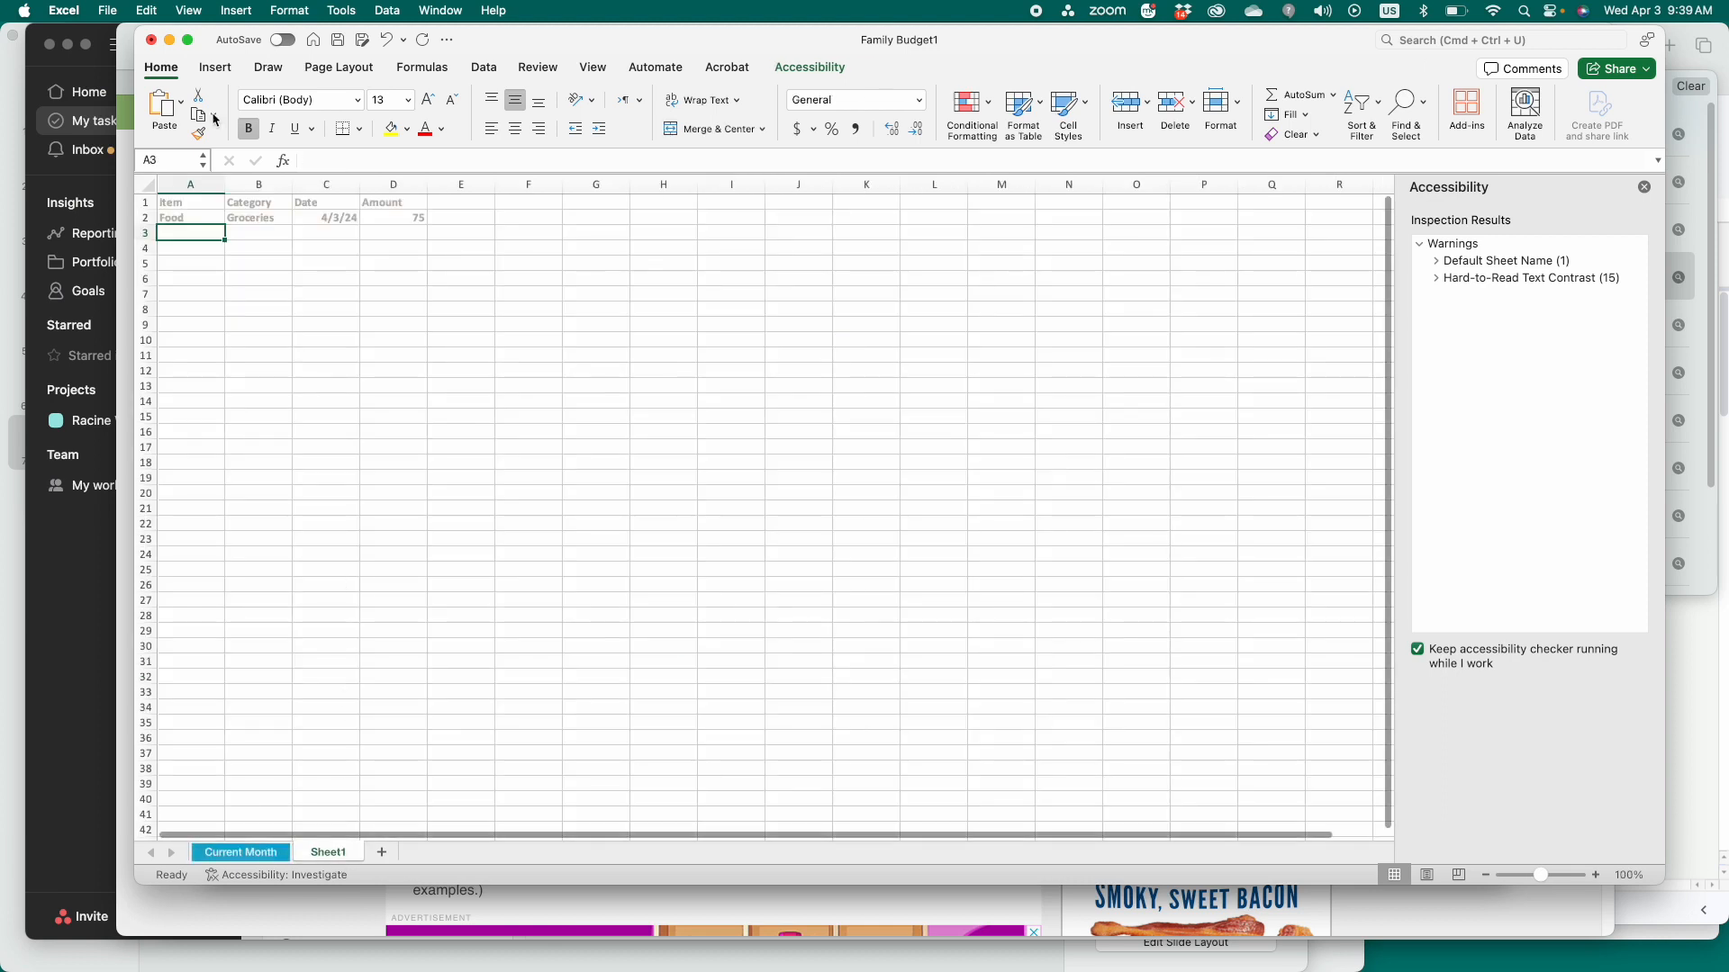
pyautogui.click(249, 856)
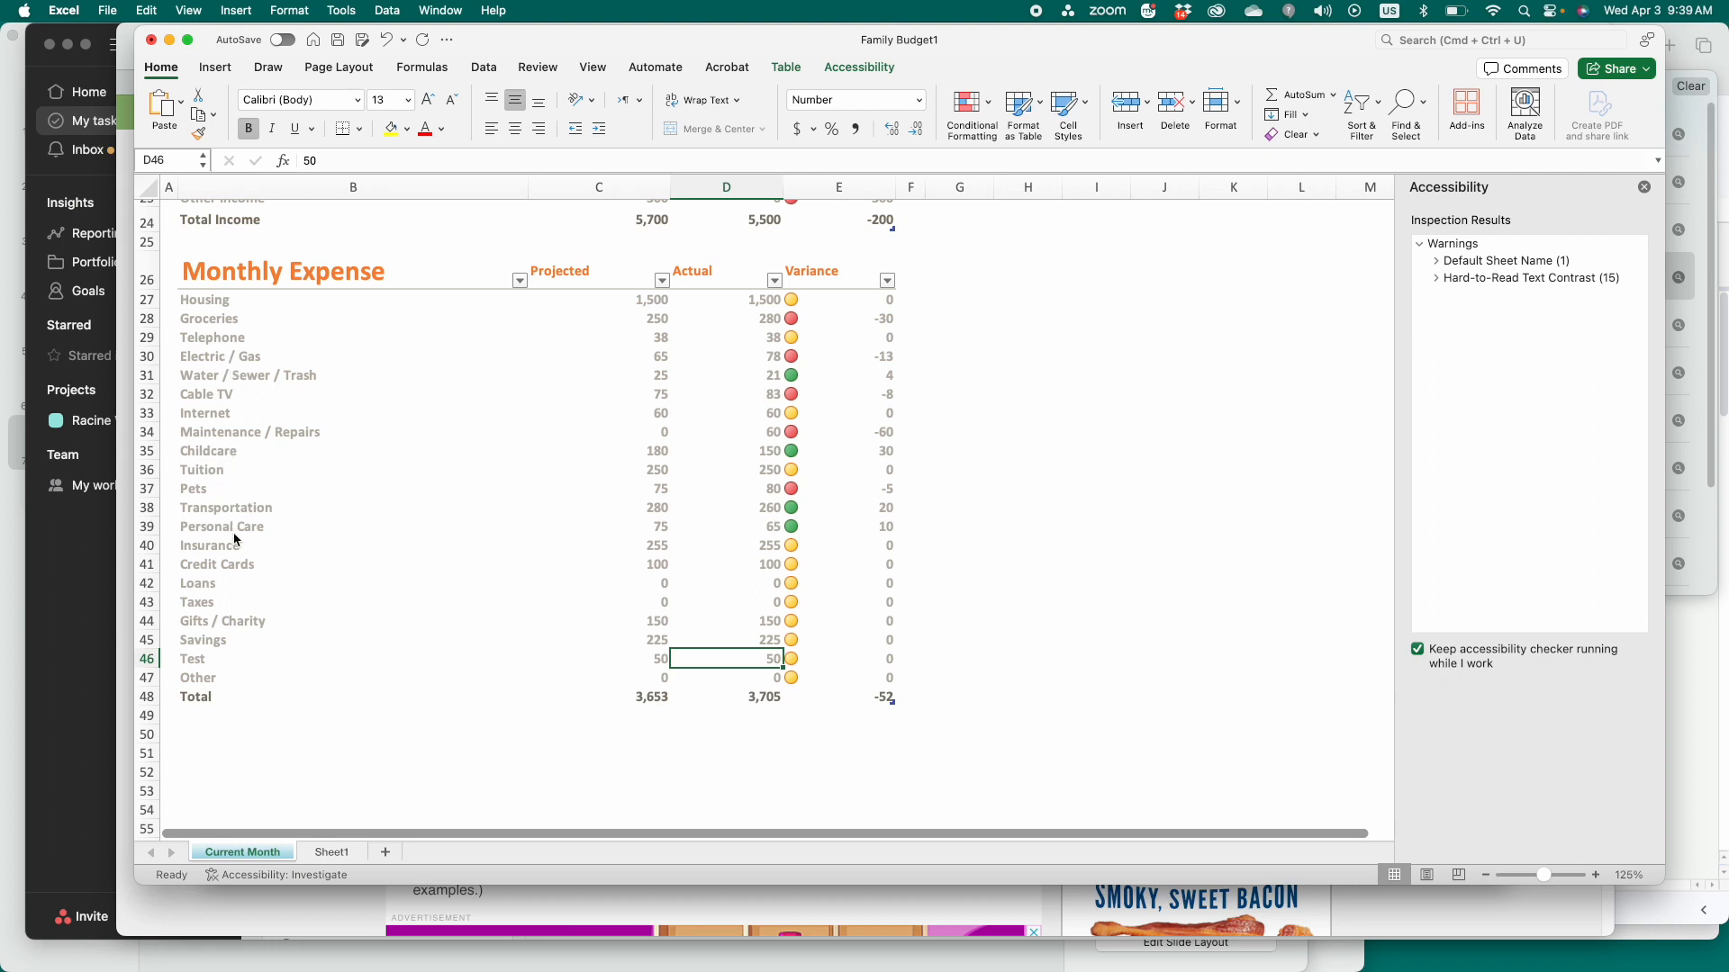
pyautogui.click(240, 625)
pyautogui.click(241, 647)
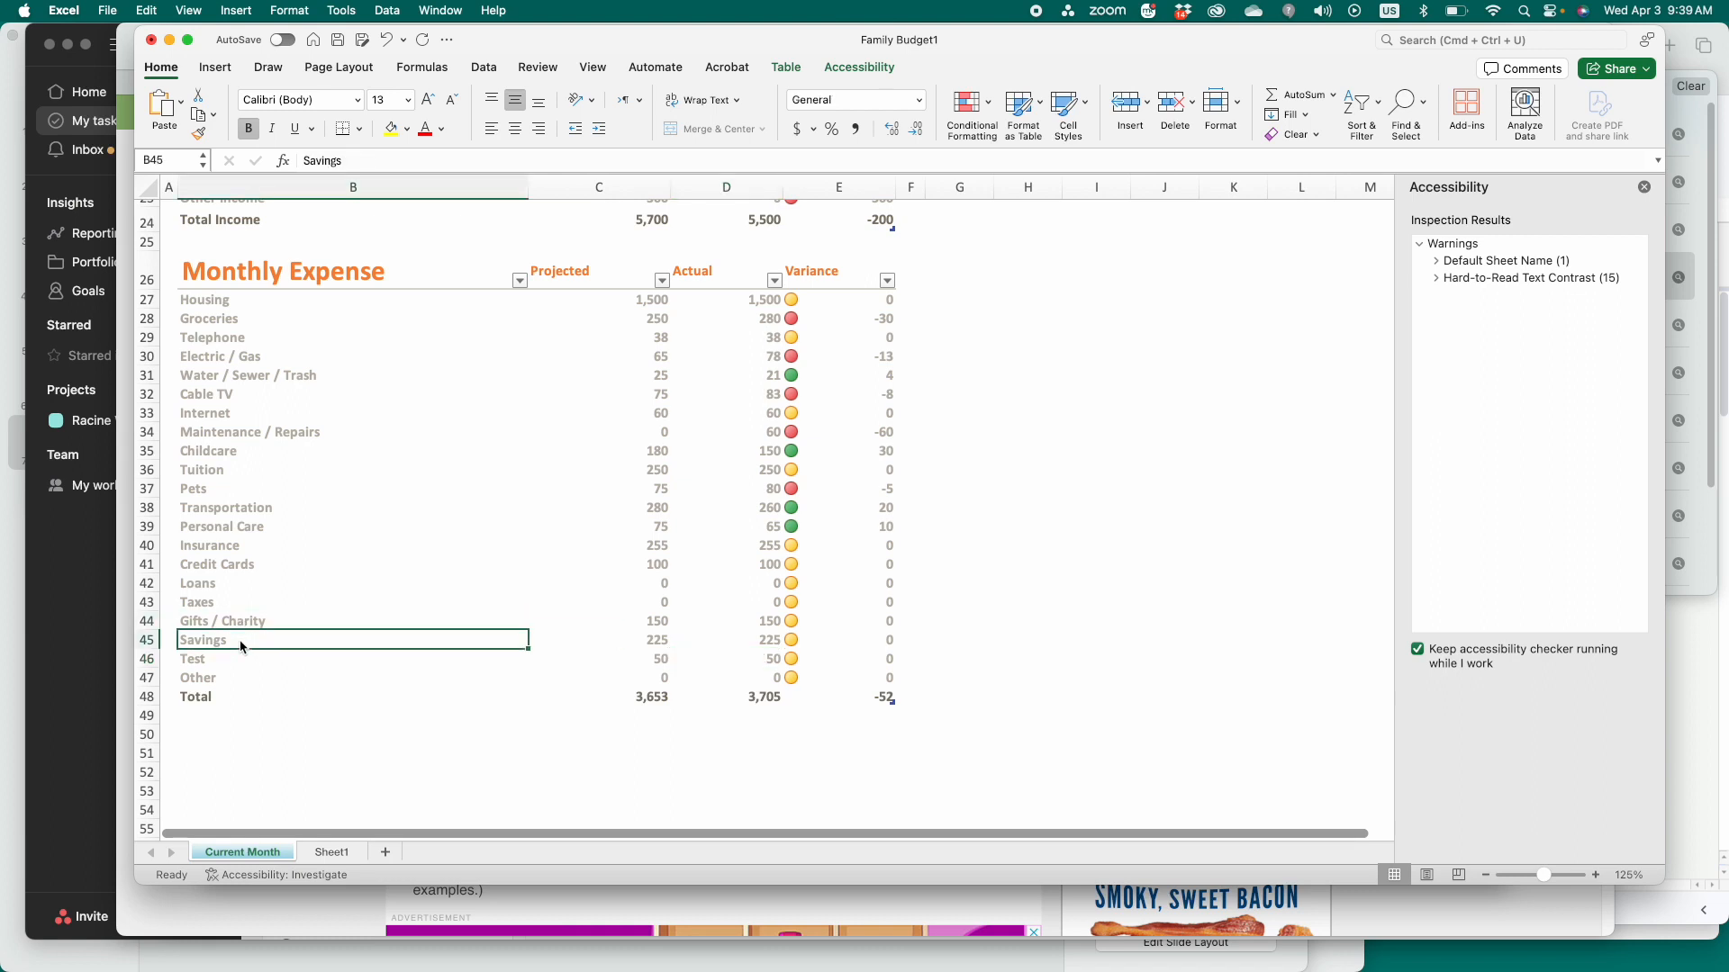
pyautogui.click(205, 455)
pyautogui.click(228, 416)
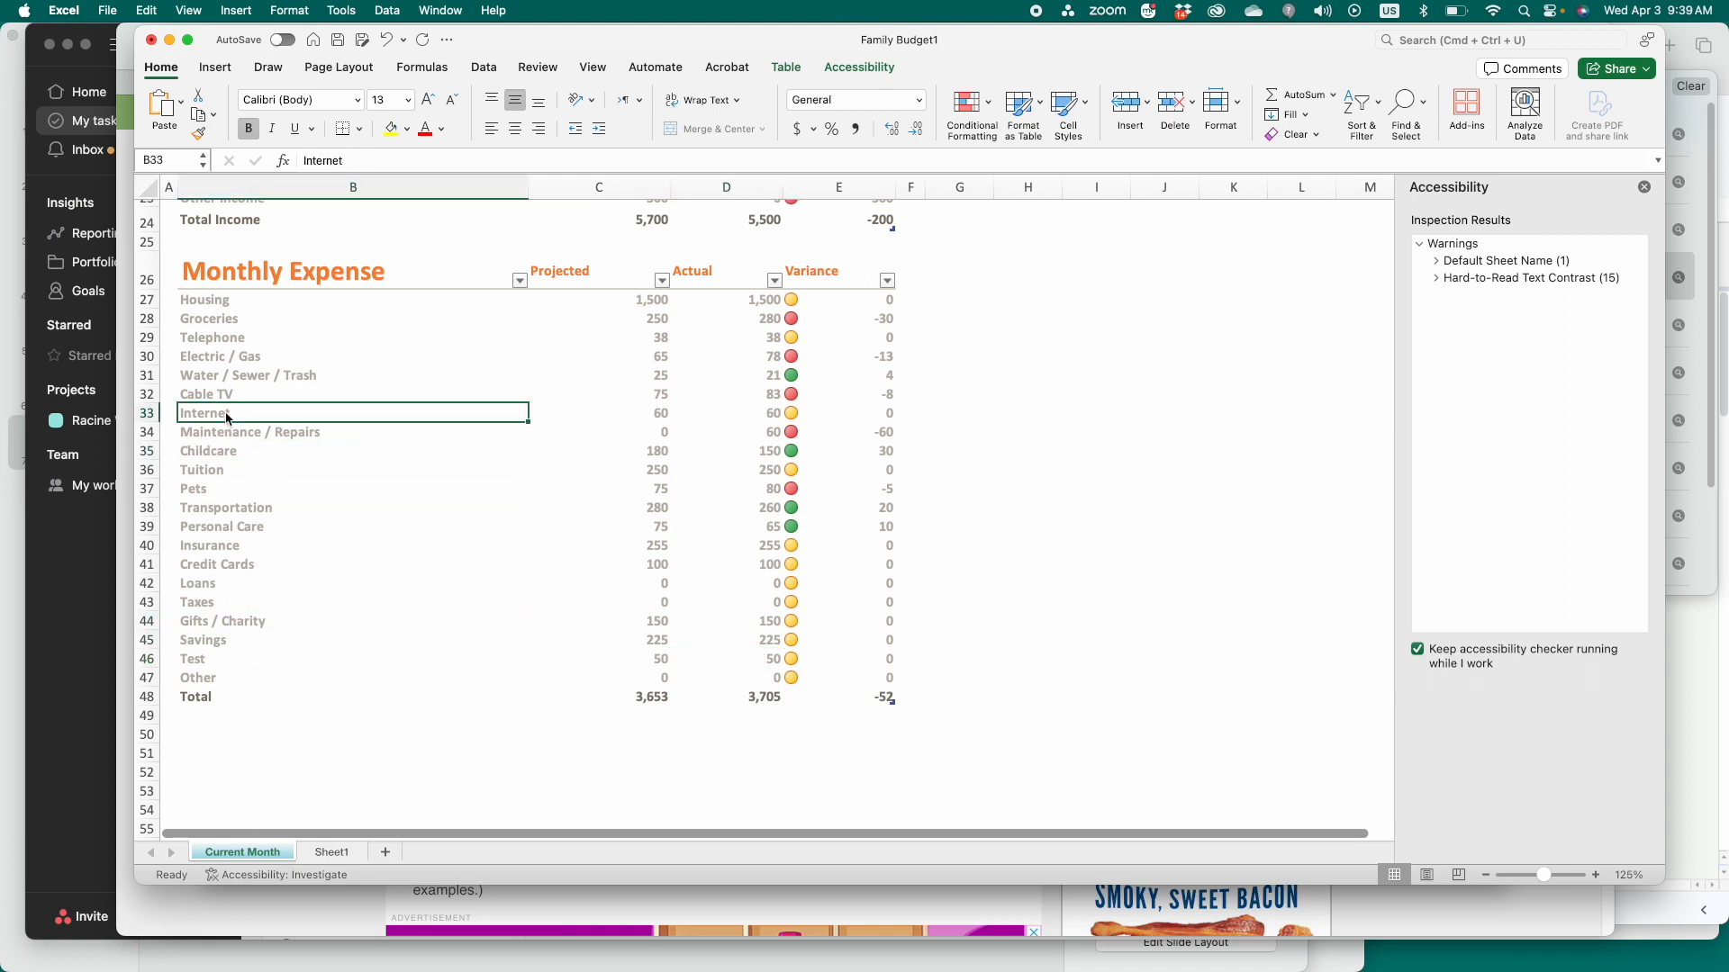
pyautogui.click(236, 365)
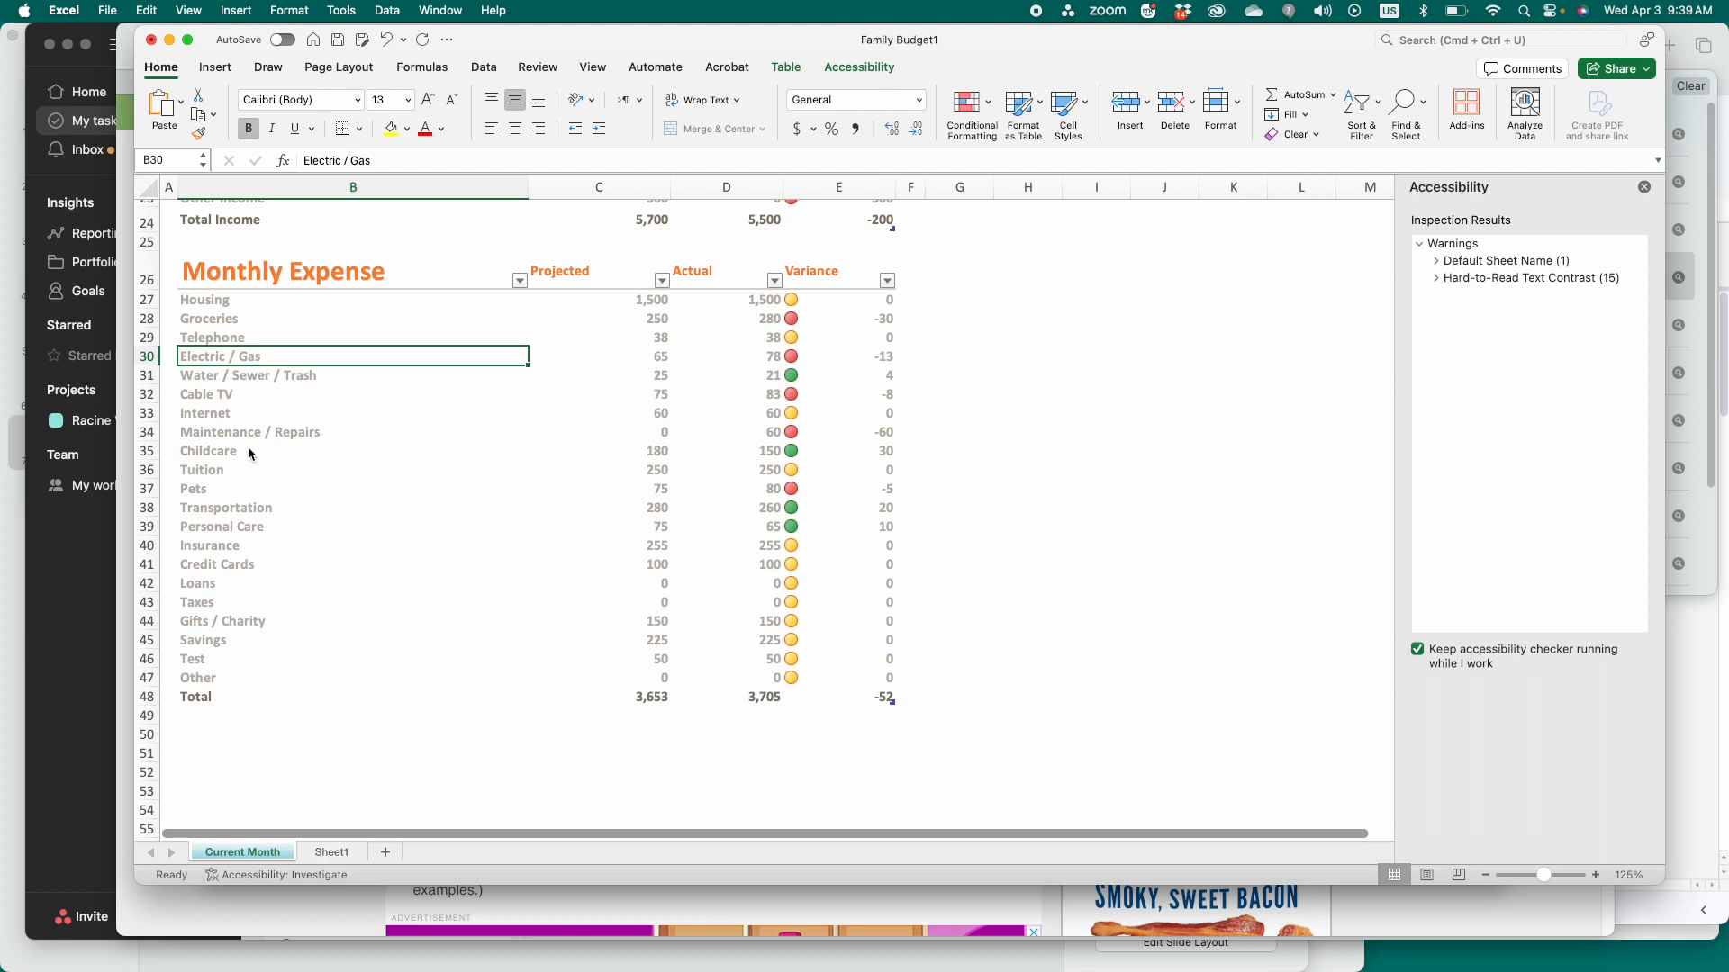
pyautogui.click(242, 323)
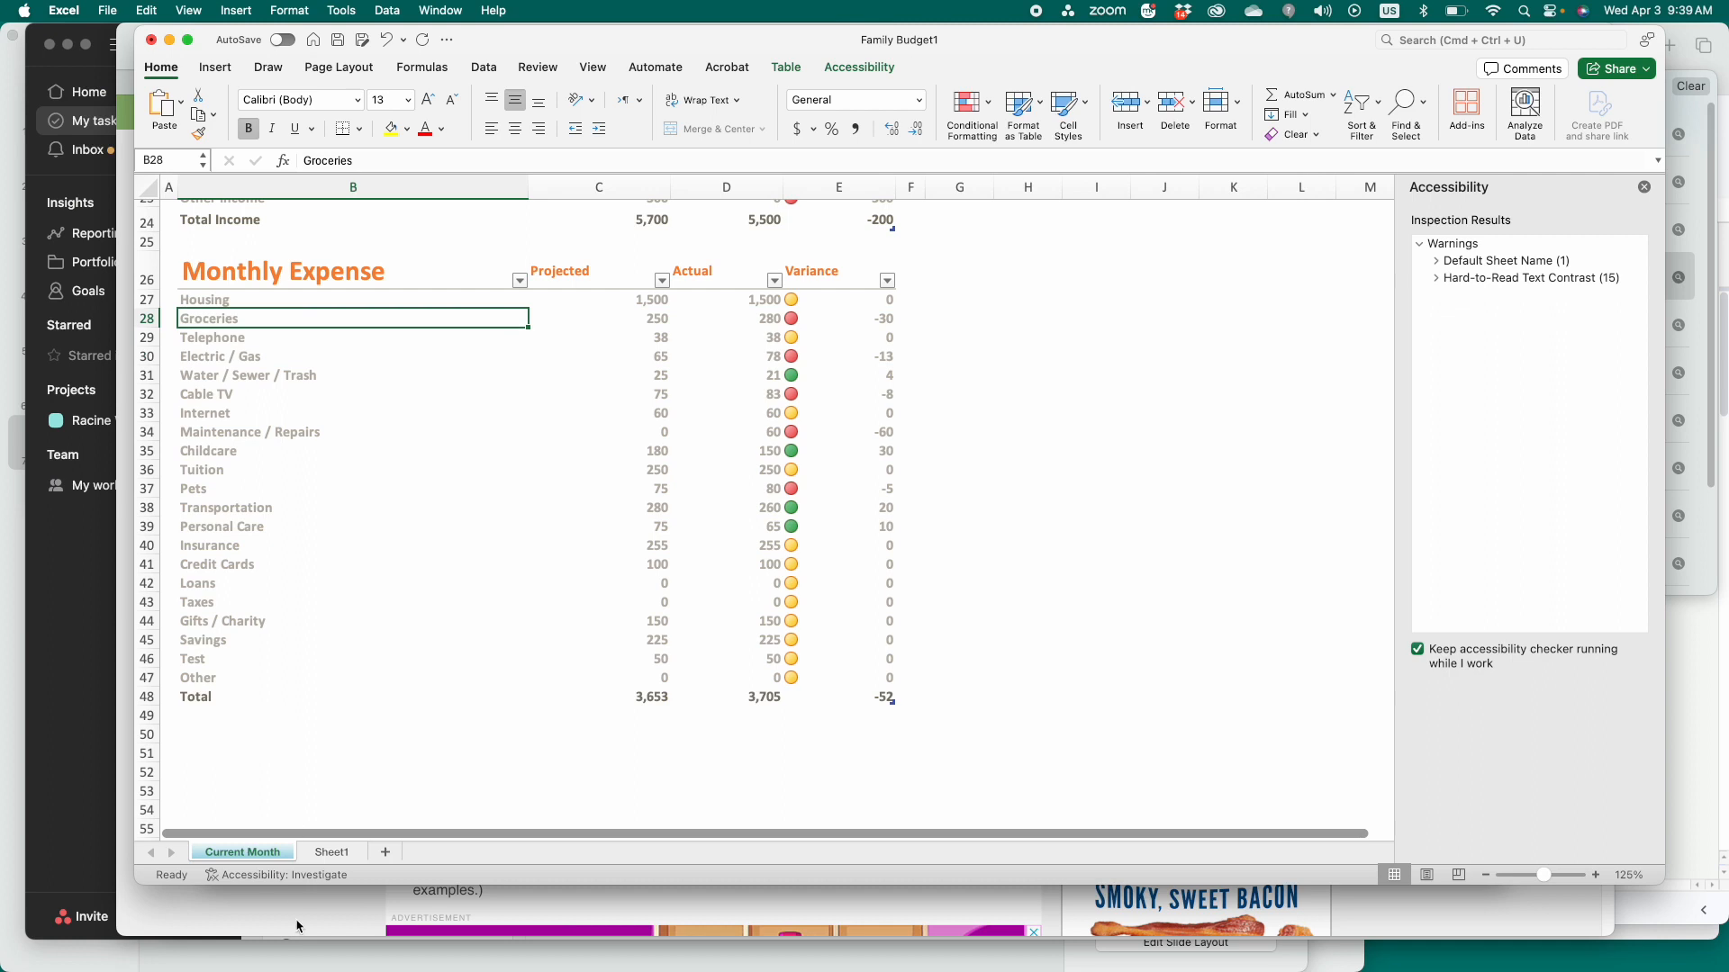
# - Enter Cell Bill as the item and Telefone as the category in row 3 of Sheet1
pyautogui.click(329, 852)
pyautogui.write('Cell Bil')
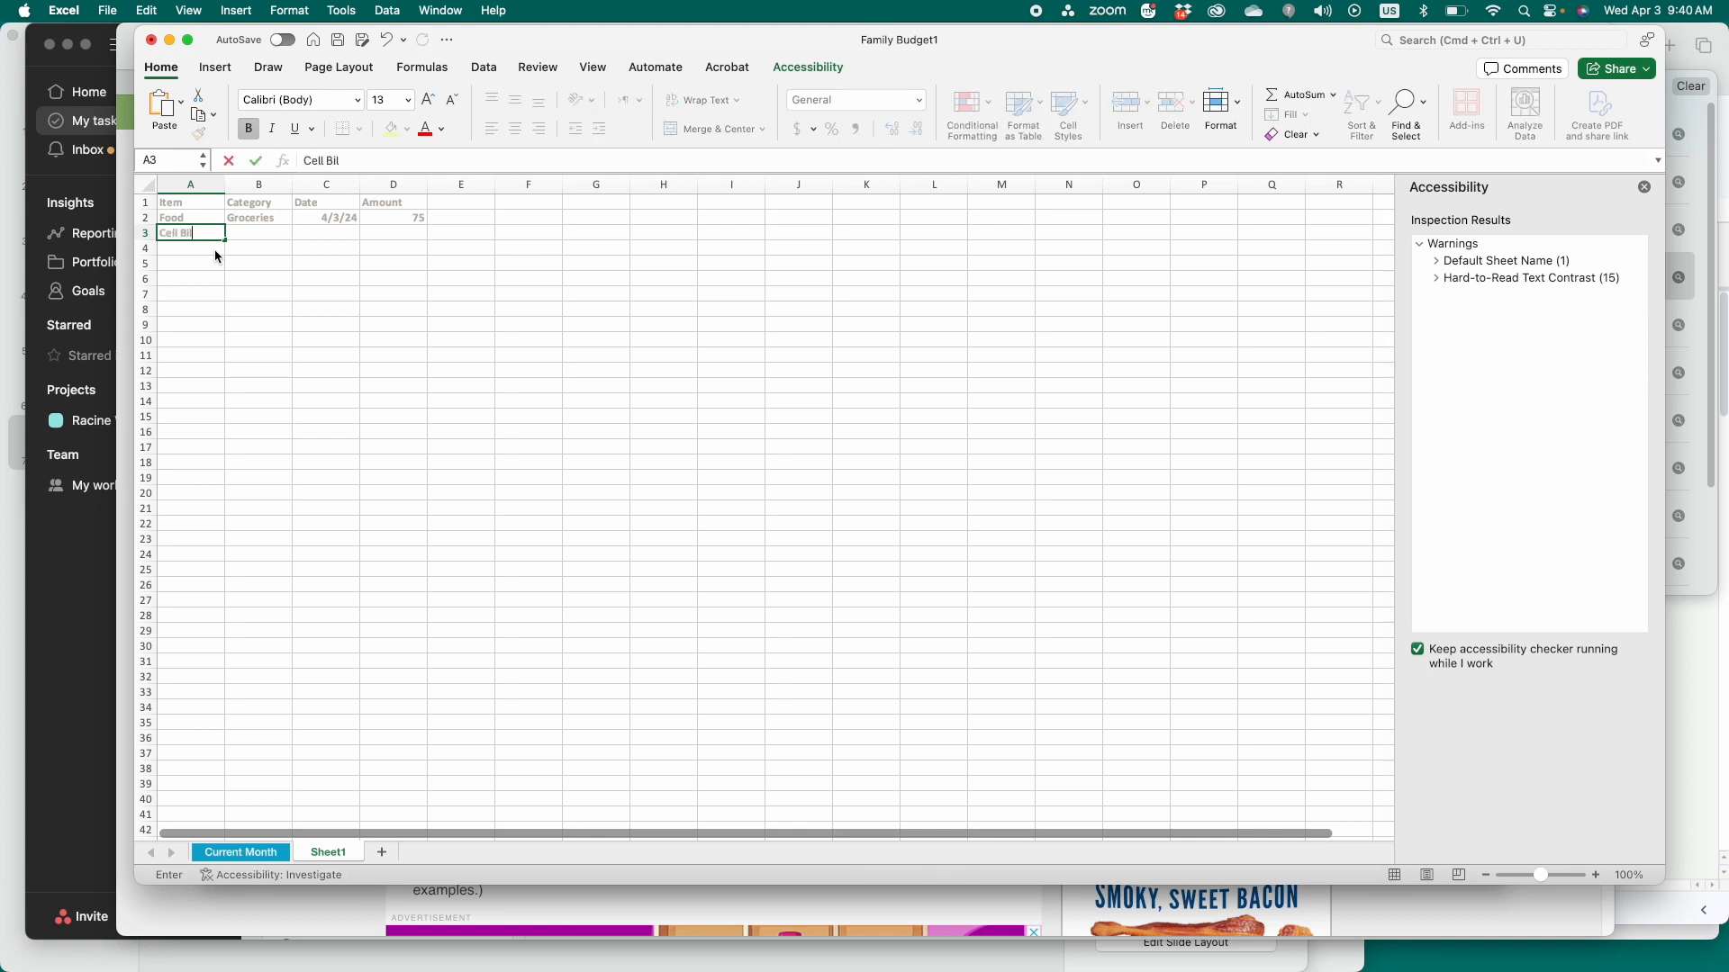
pyautogui.write('l')
pyautogui.press('Tab')
pyautogui.write('Telefone')
pyautogui.press('Tab')
# - Copy the date 4/3/24 from C2 to C3 and enter 80 as the Cell Bill amount
pyautogui.press('Up')
pyautogui.press('super+c')
pyautogui.press('Down')
pyautogui.press('super+v')
pyautogui.press('Tab')
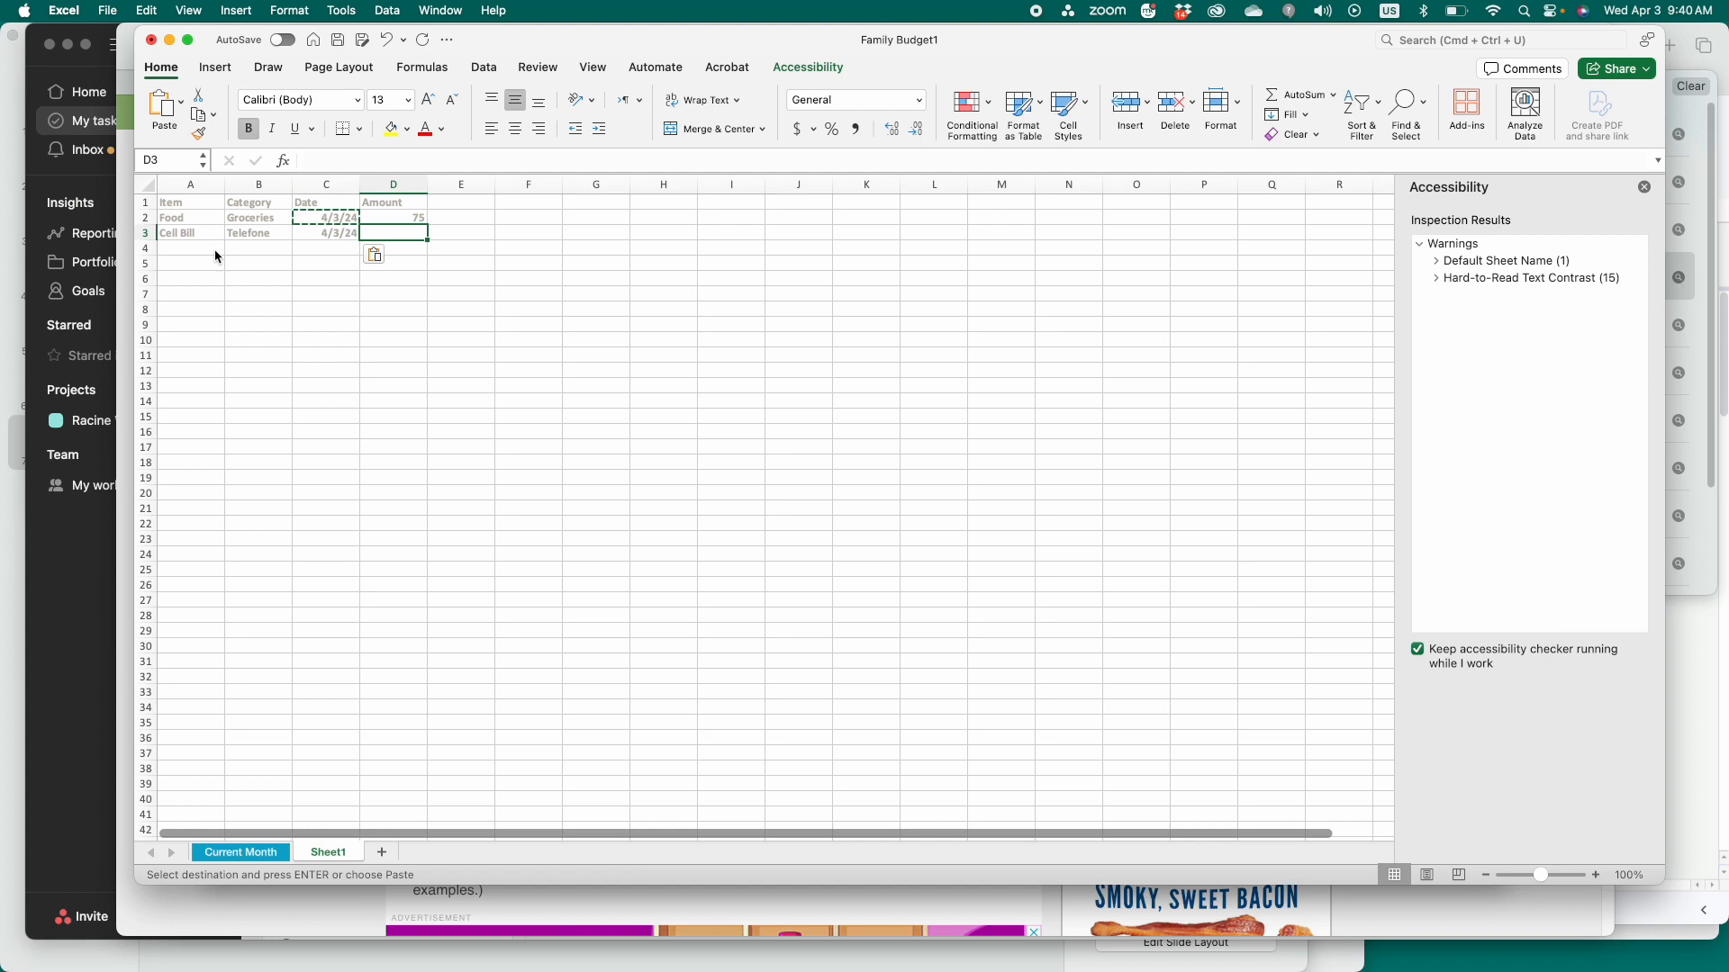
pyautogui.write('80')
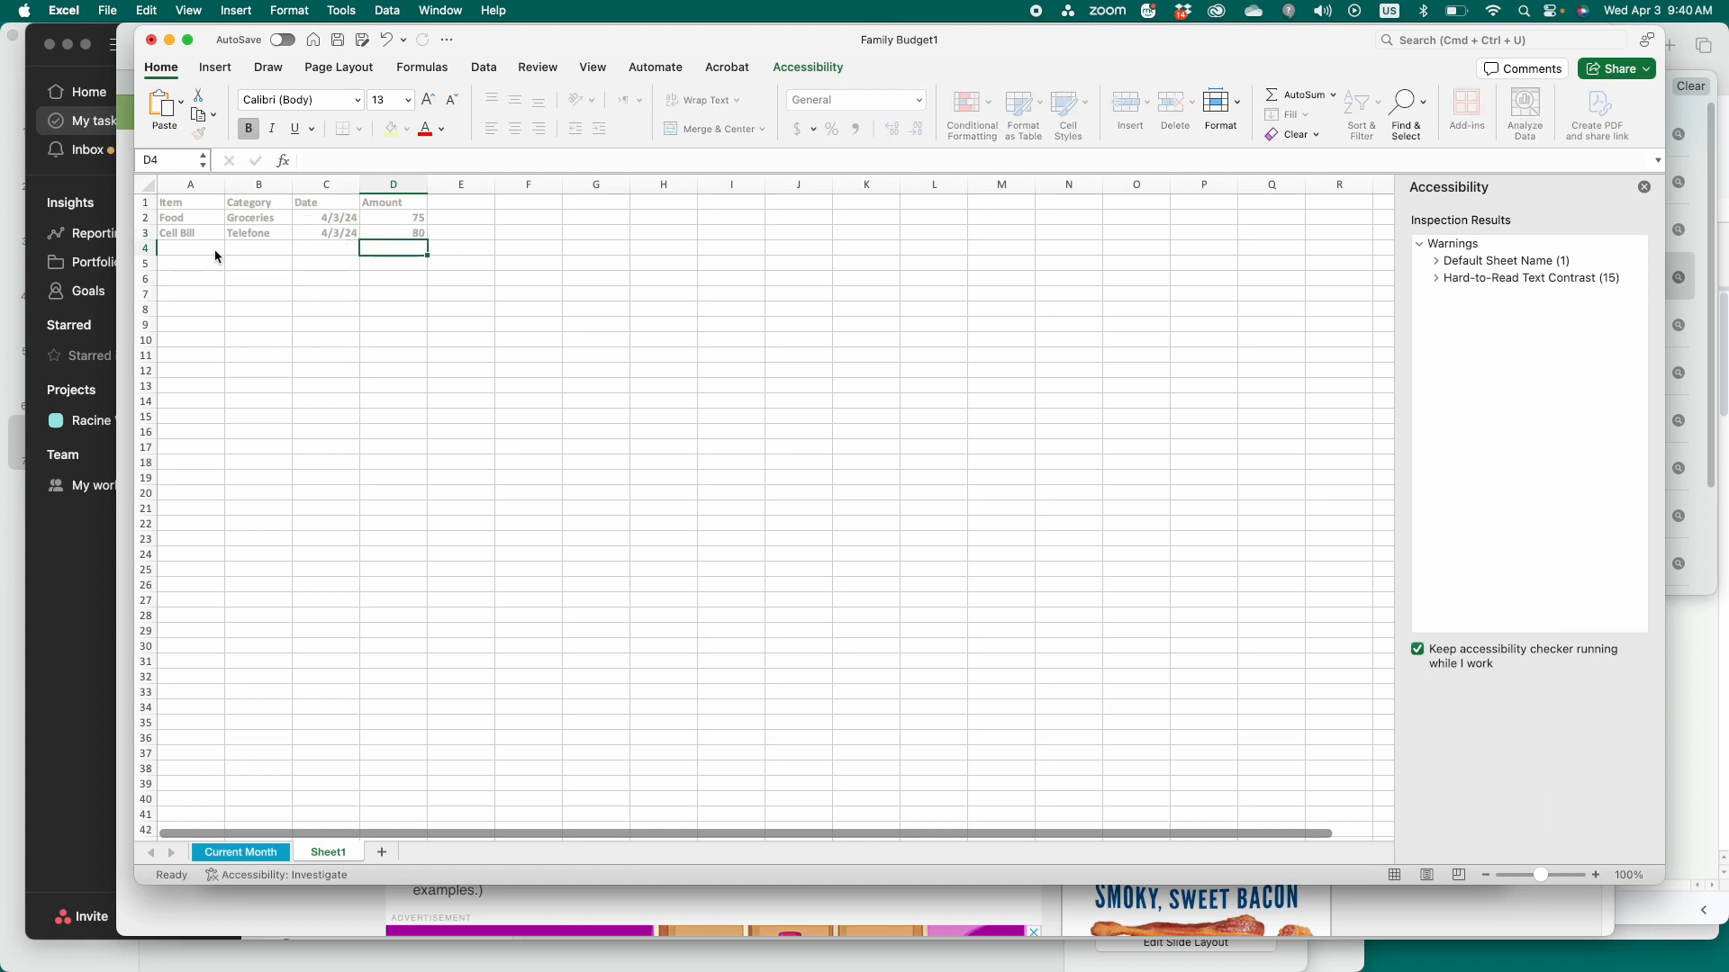
pyautogui.press('Return')
pyautogui.press('Left')
pyautogui.press('Left')
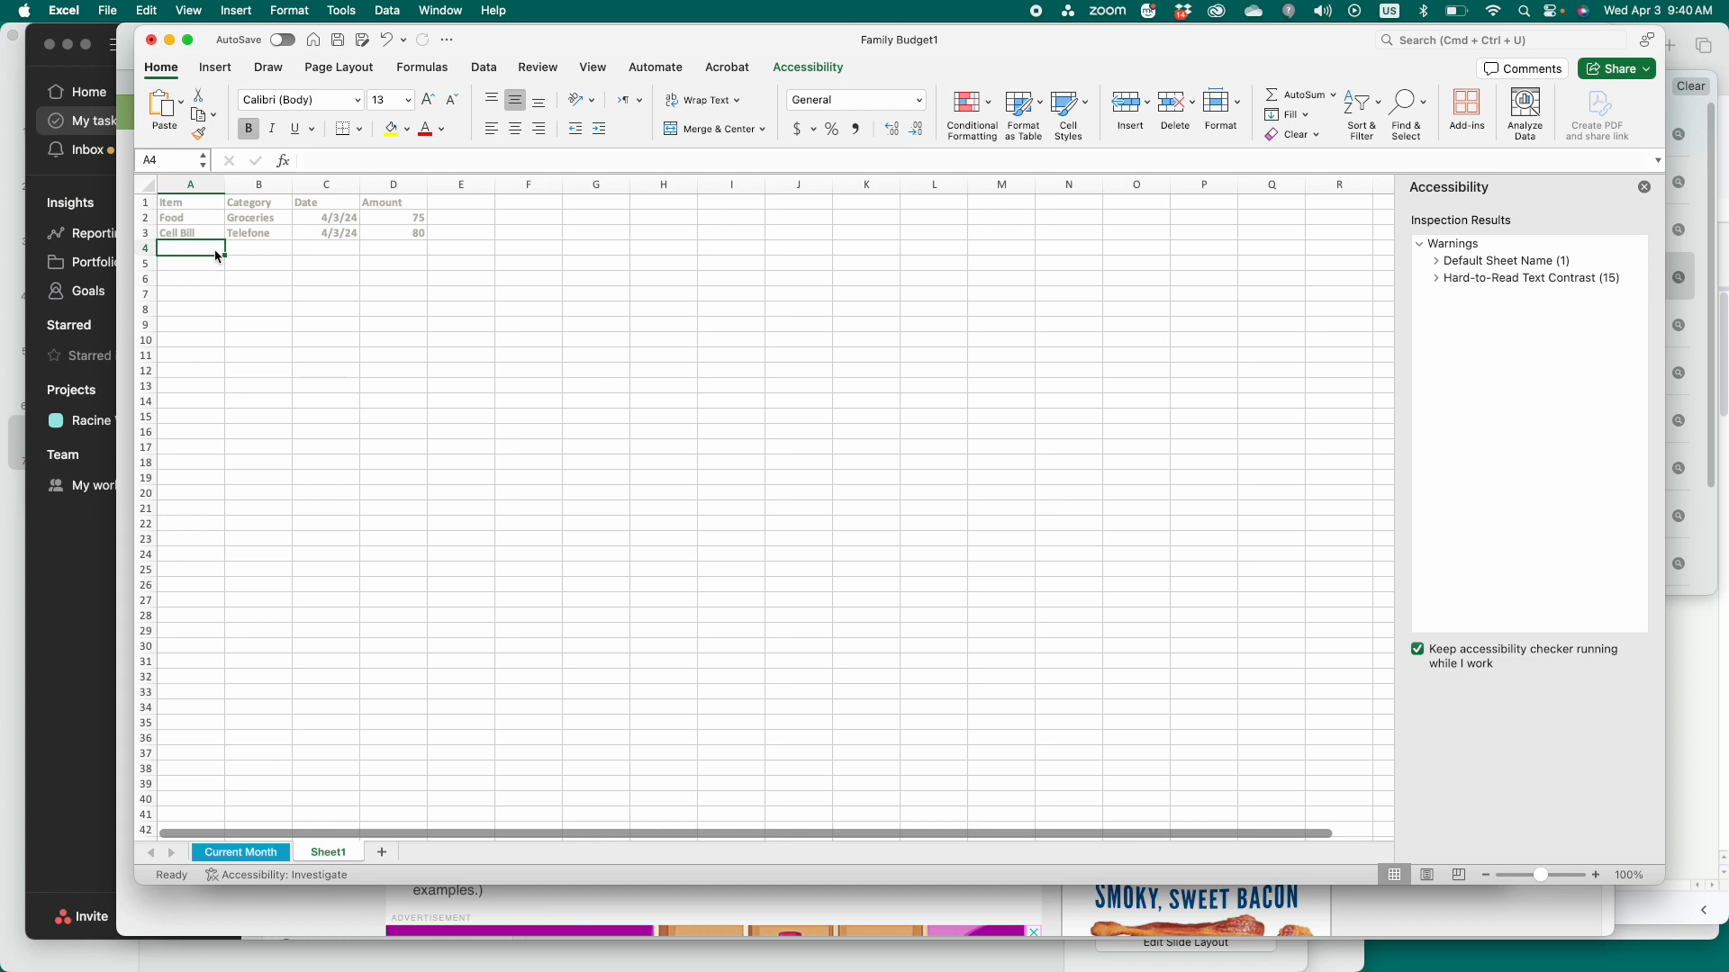
# - Enter Olive Garden as the item in A4 and widen column A slightly to fit the text
pyautogui.write('Olive Garden')
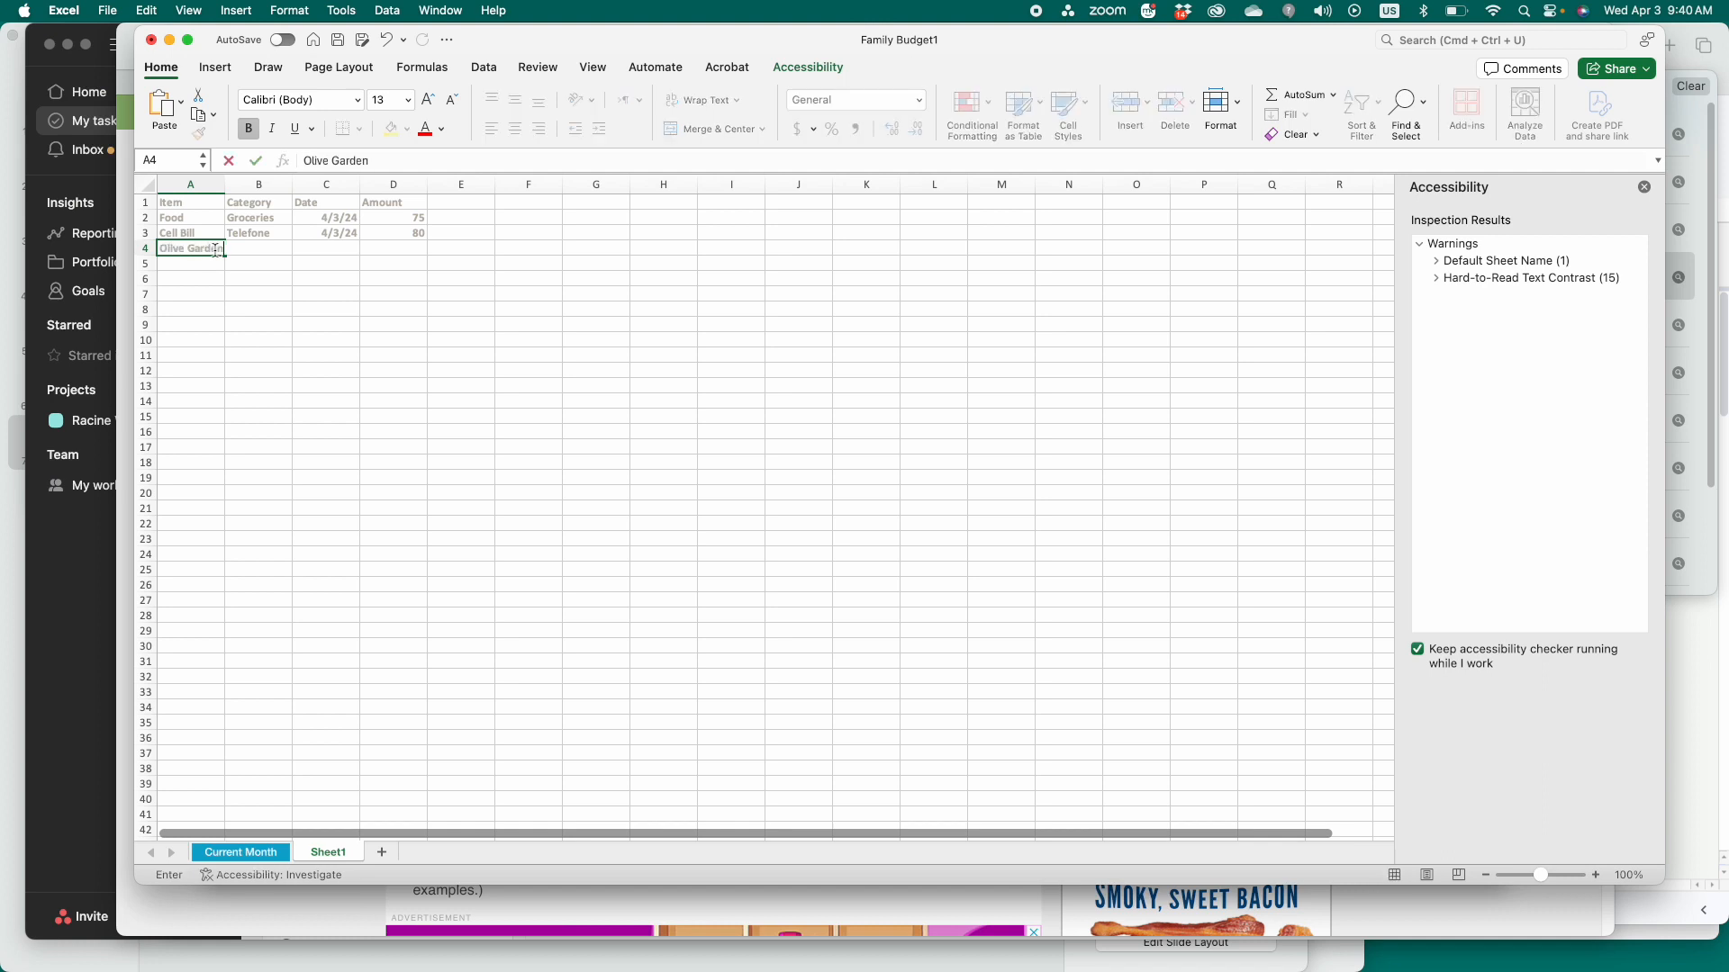
pyautogui.press('Tab')
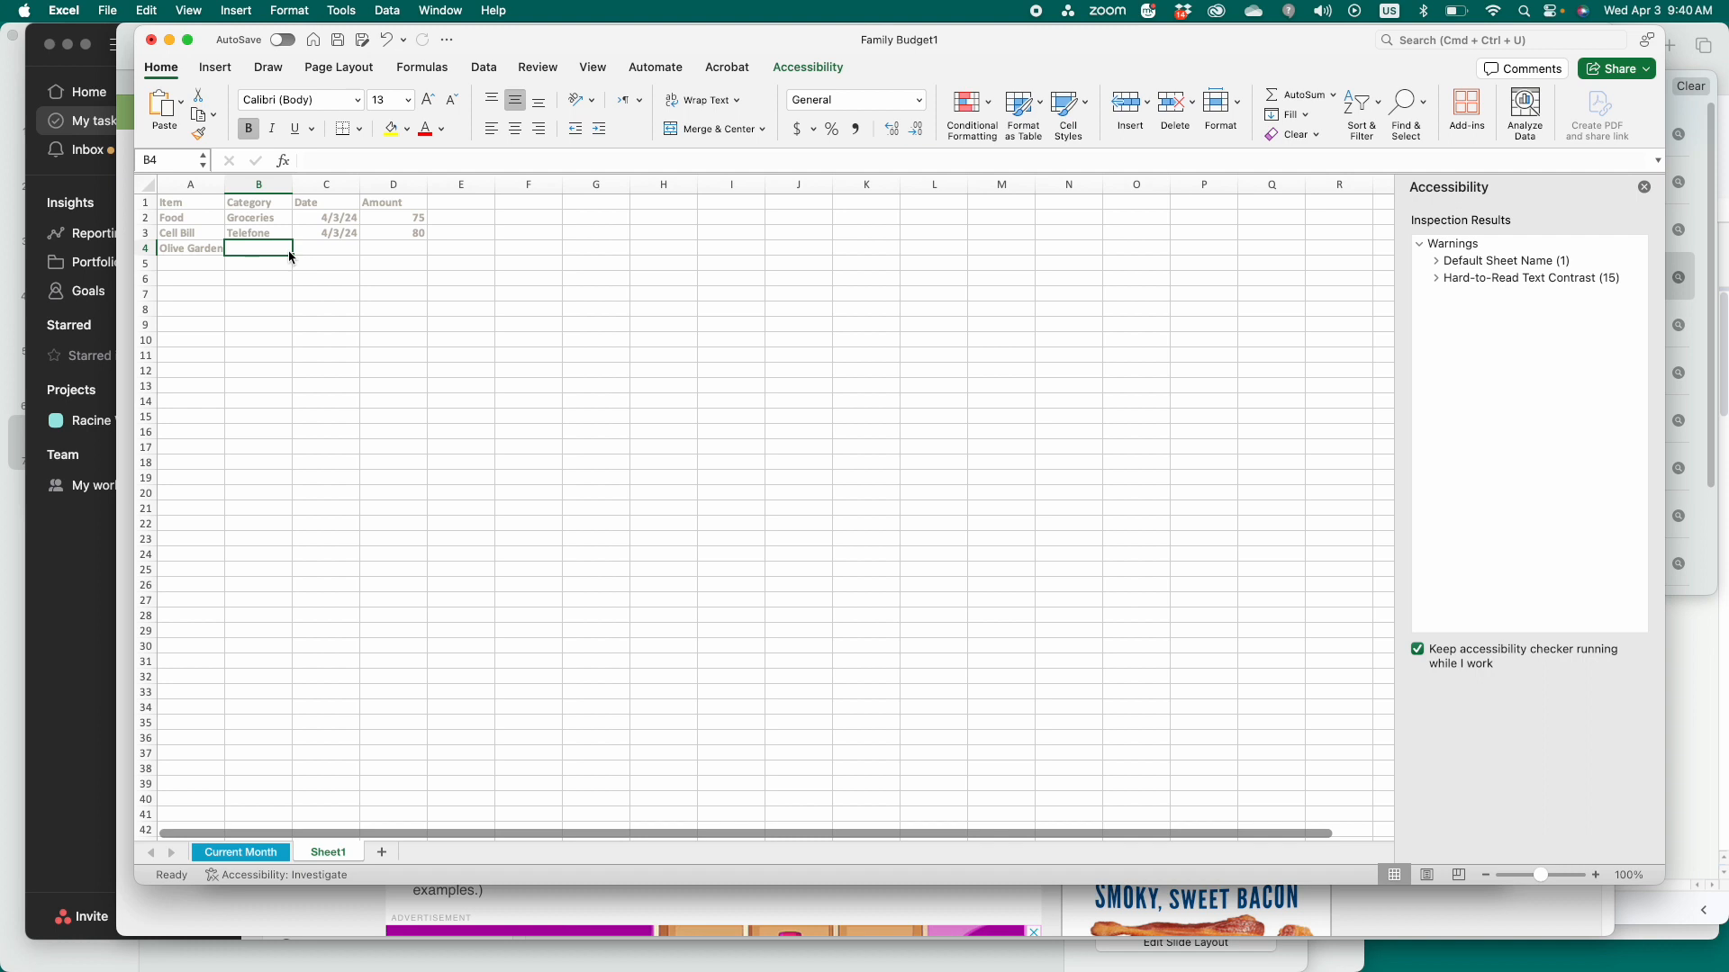
pyautogui.moveTo(224, 185); pyautogui.dragTo(230, 185)
# - Complete the Olive Garden row by copying Groceries and 4/3/24 from row 2 and entering 200 as the amount
pyautogui.click(258, 223)
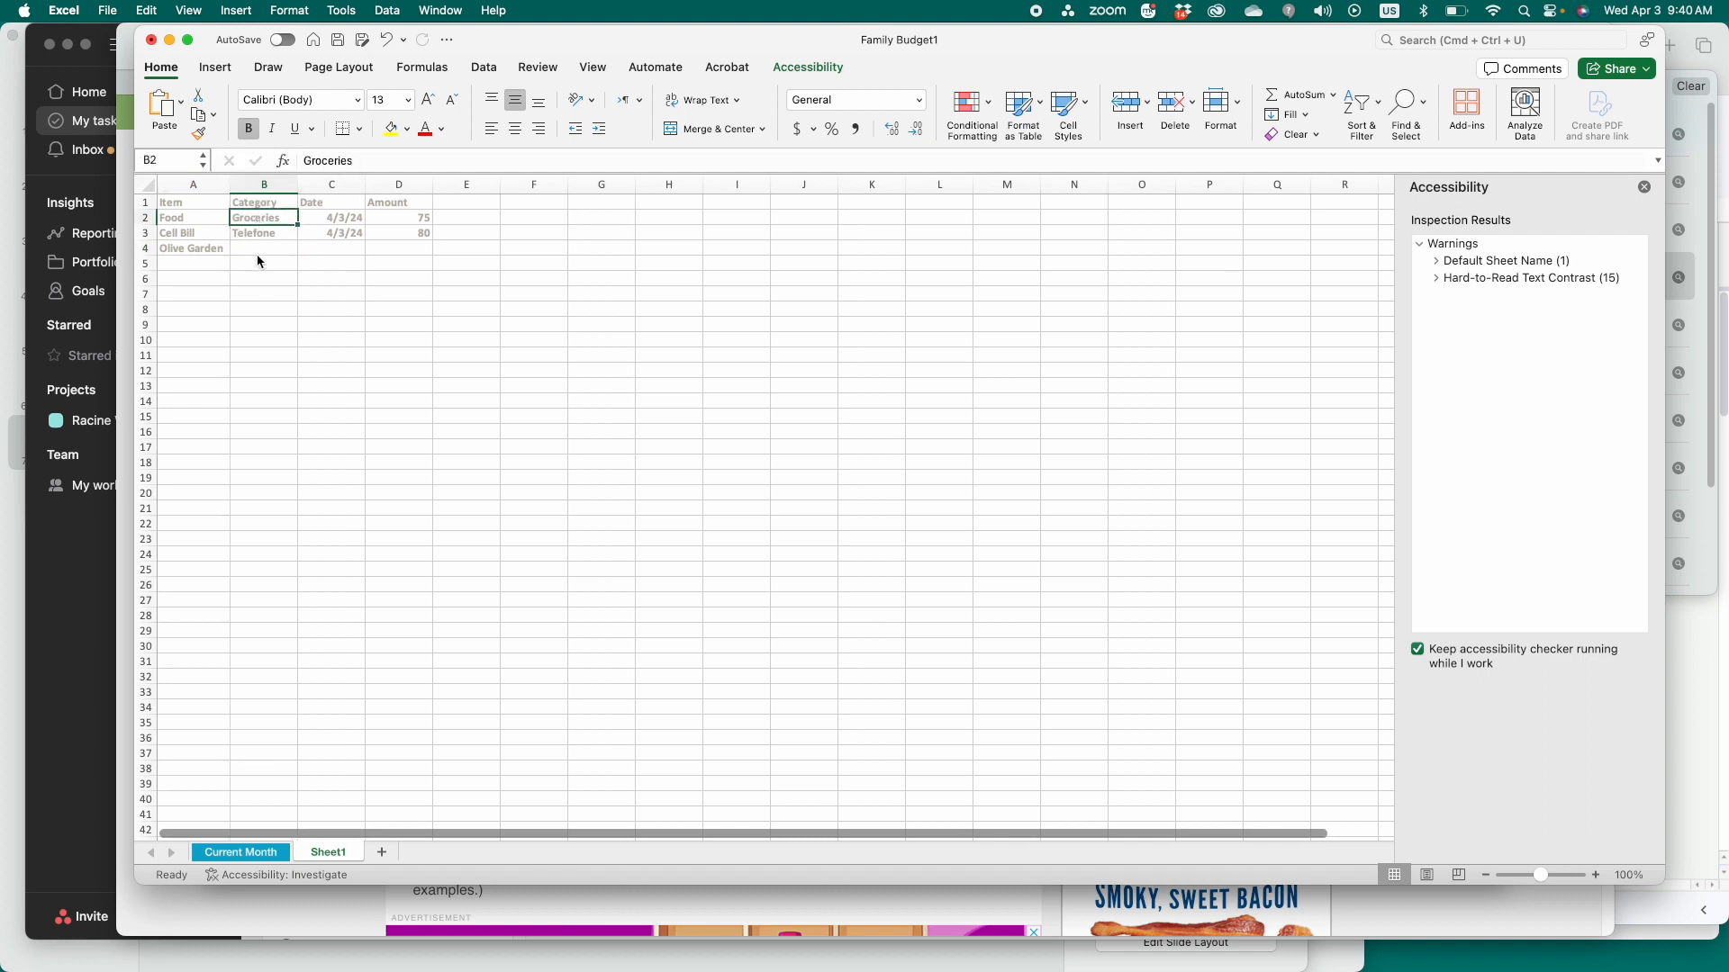
pyautogui.press('cmd+c')
pyautogui.click(257, 250)
pyautogui.press('cmd+v')
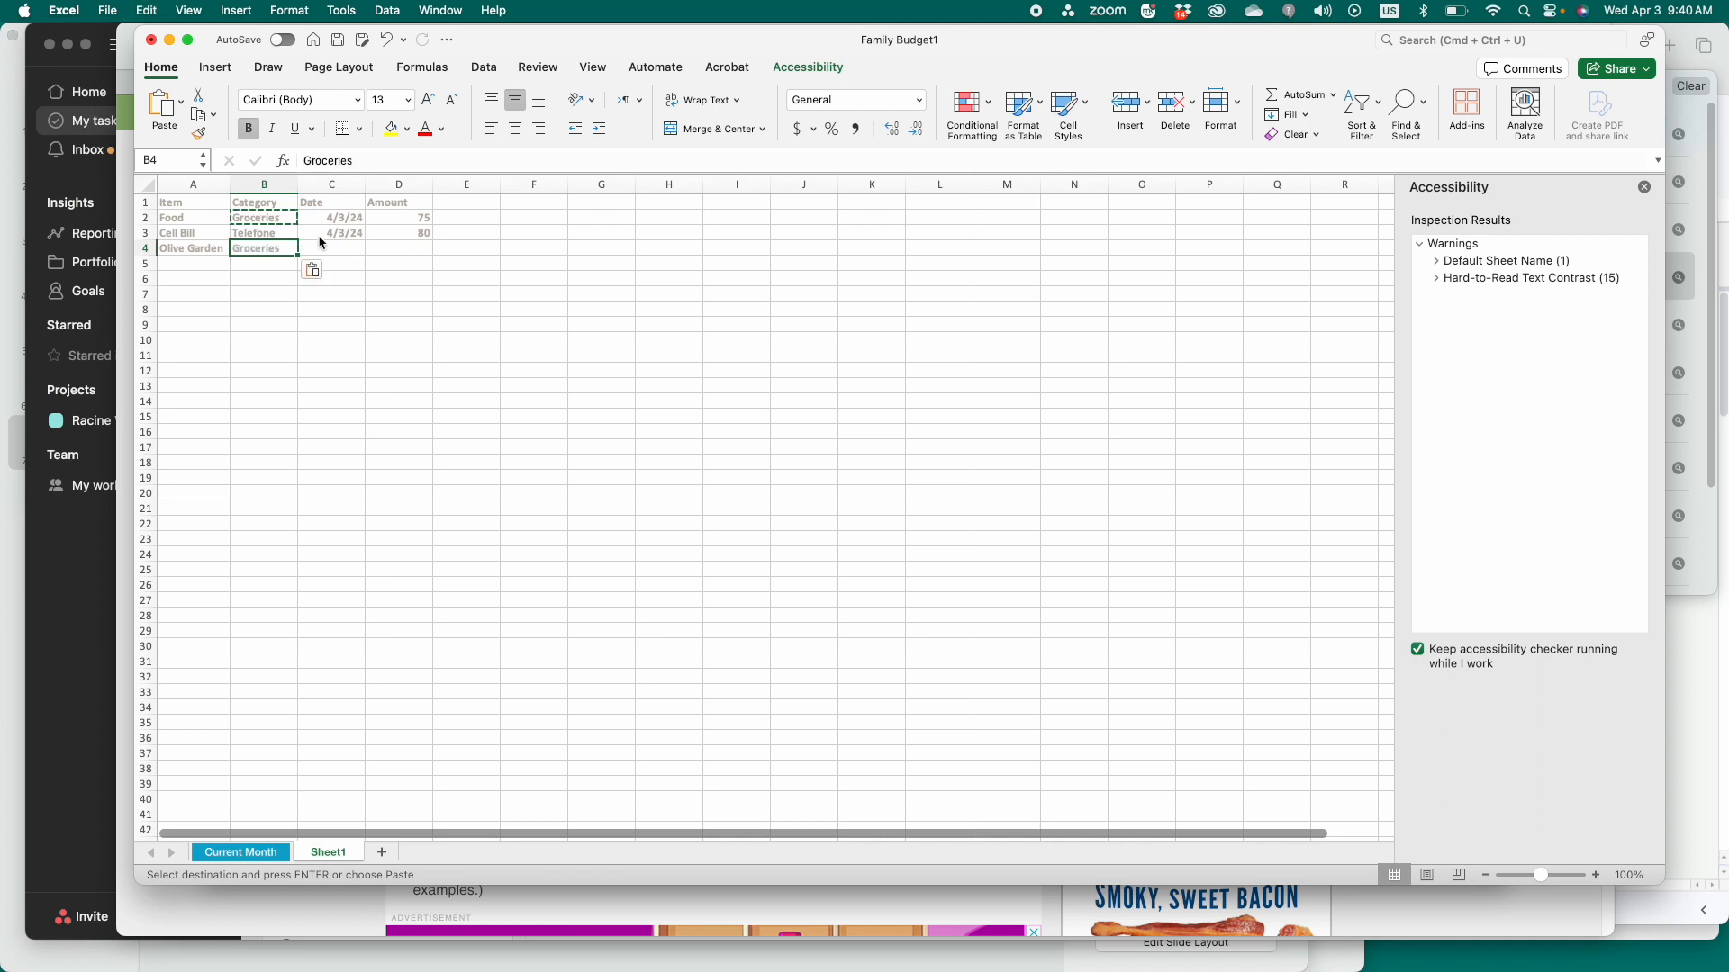
pyautogui.click(335, 219)
pyautogui.press('cmd+c')
pyautogui.click(335, 249)
pyautogui.press('cmd+v')
pyautogui.click(411, 252)
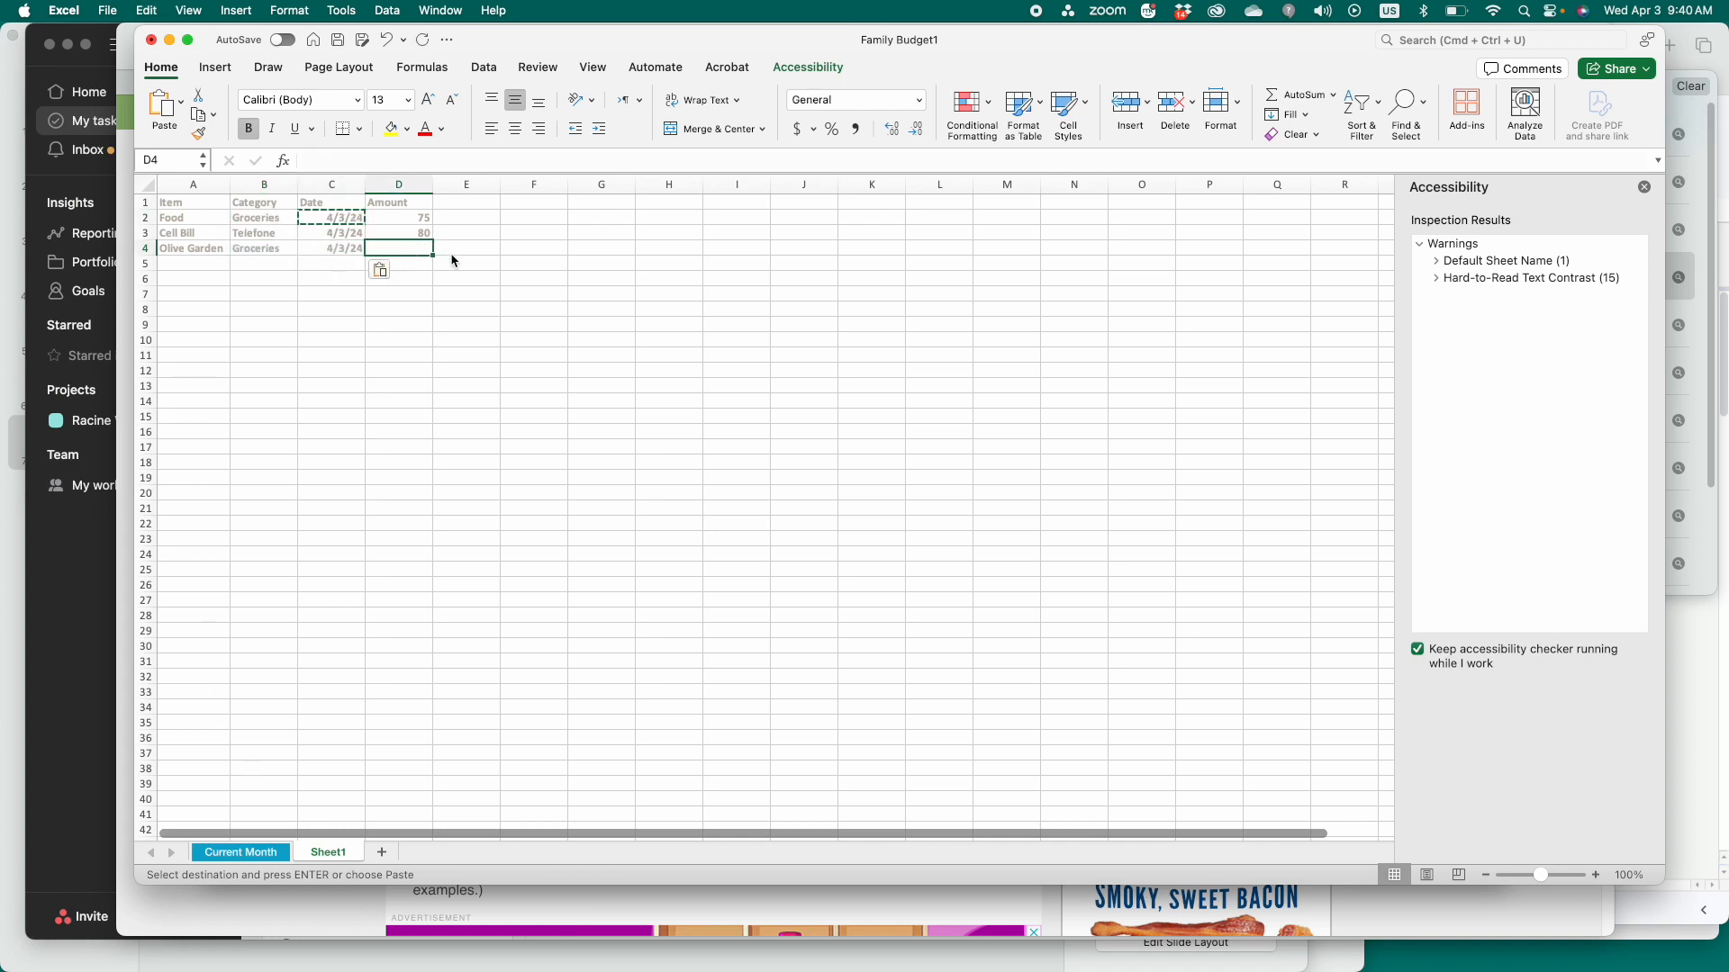
pyautogui.write('200')
pyautogui.press('Return')
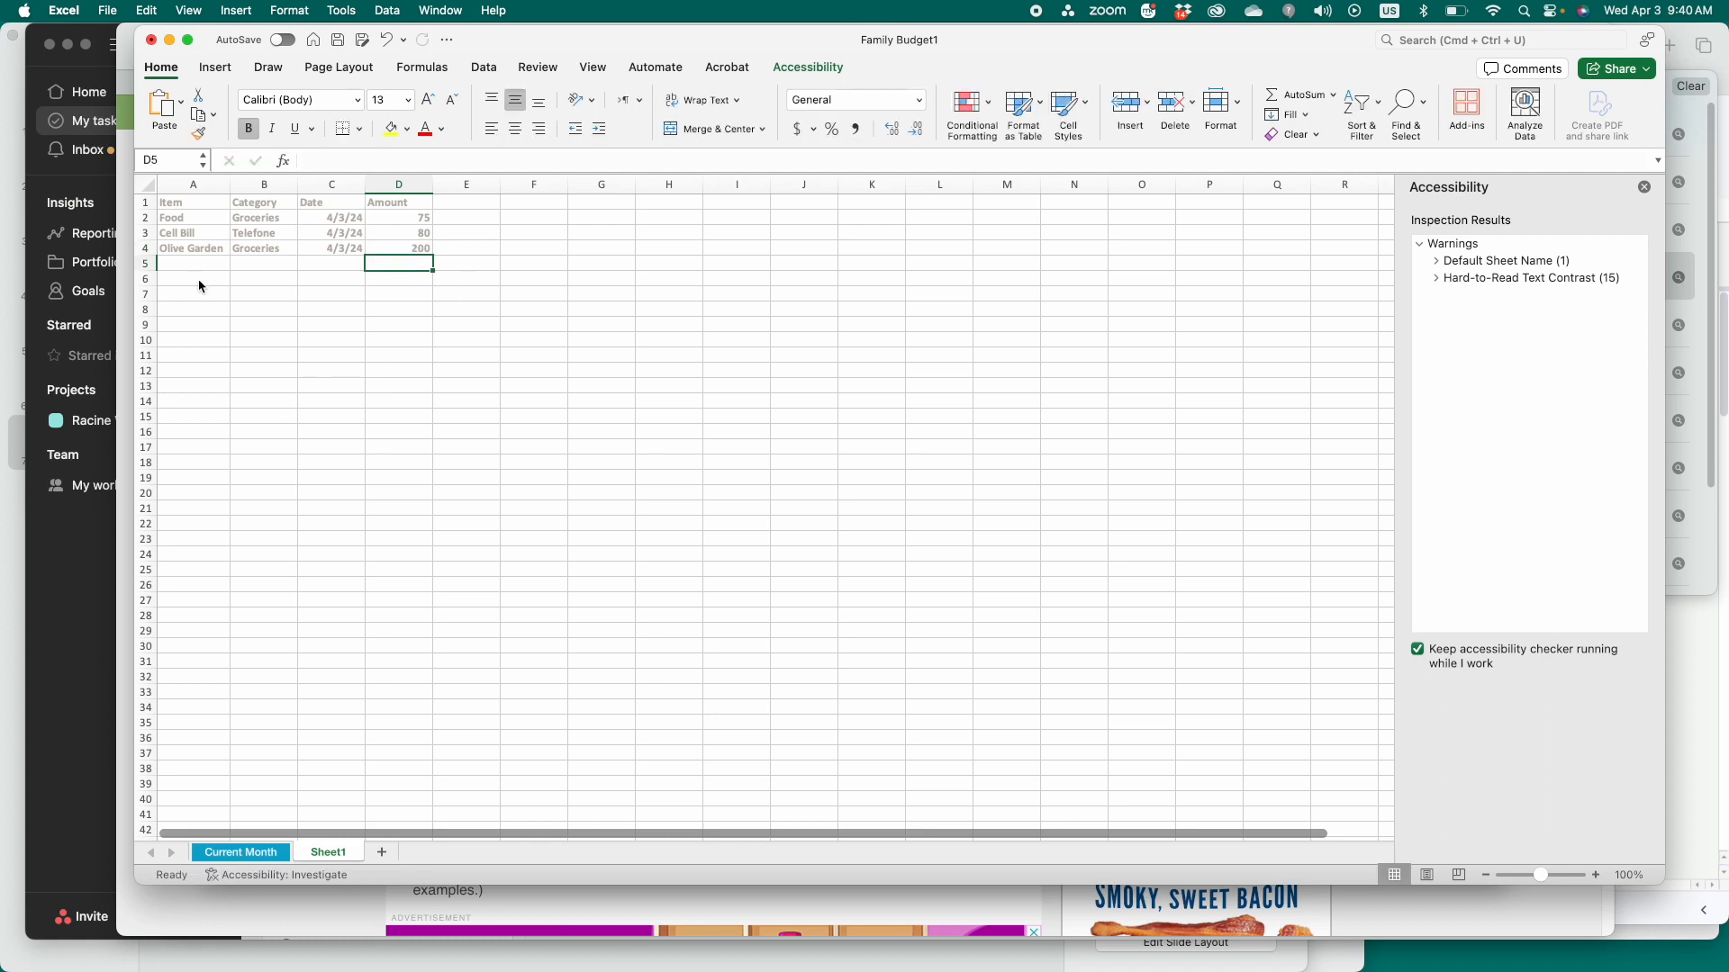
# - Enter Gas Bill in A5 and Electric/Gas as its category in B5, checking the category name on Current Month
pyautogui.click(219, 265)
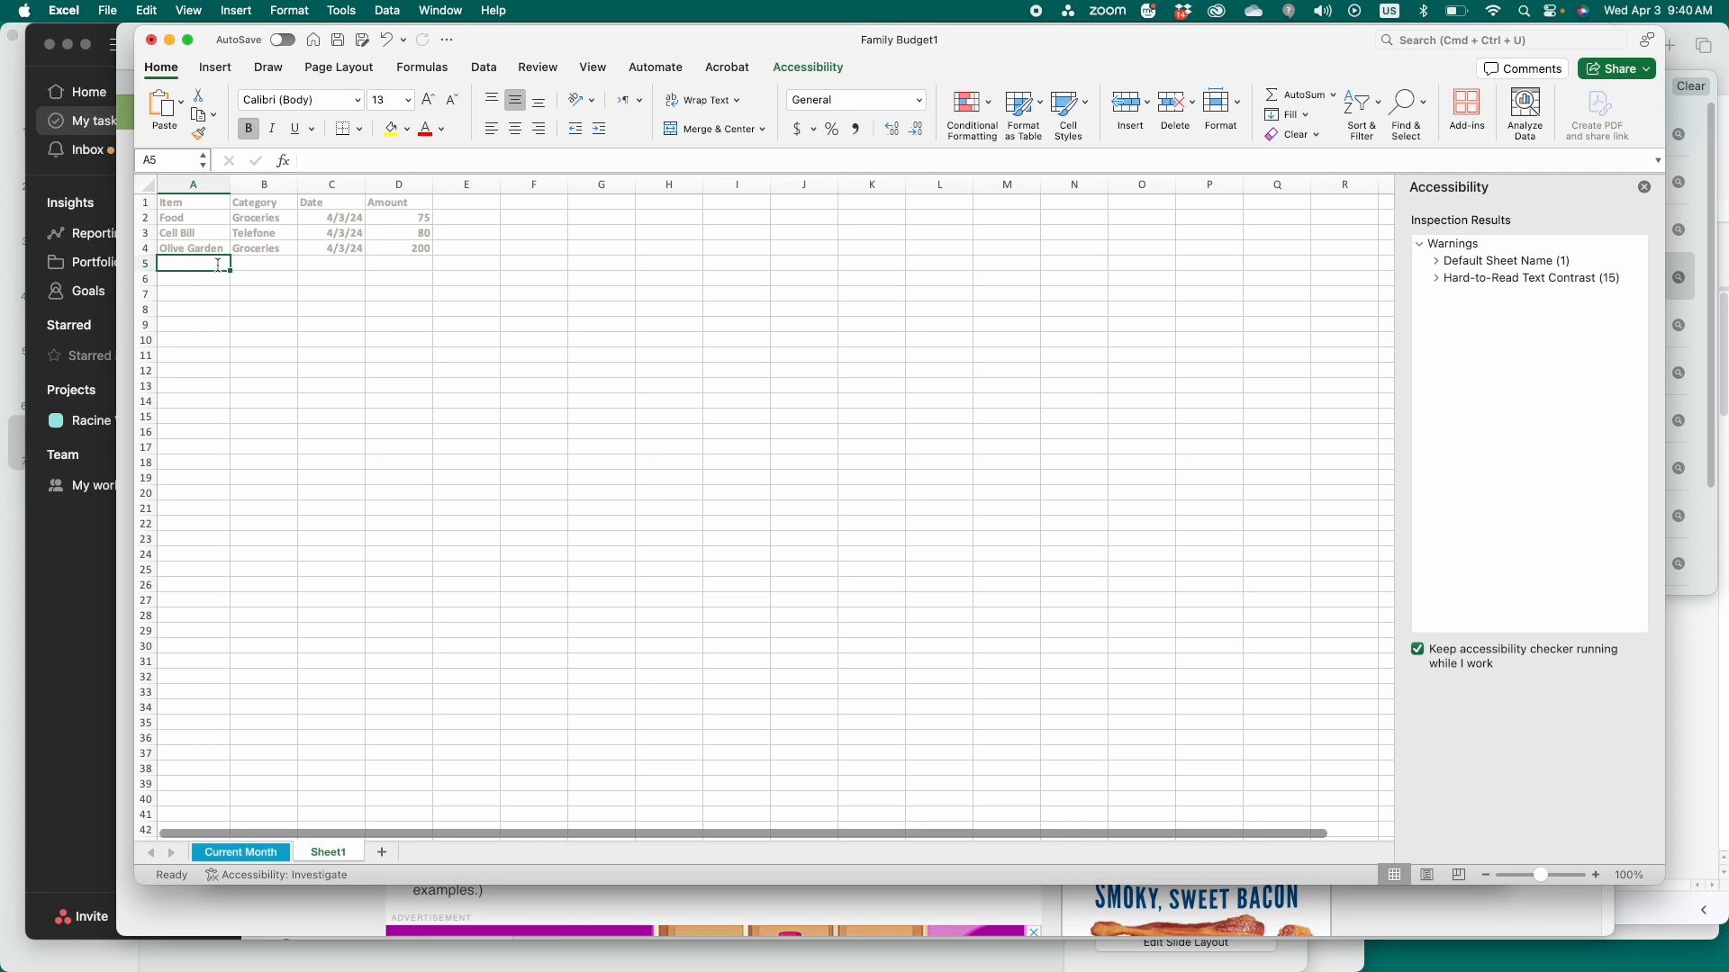
pyautogui.write('Gas Bill')
pyautogui.click(267, 854)
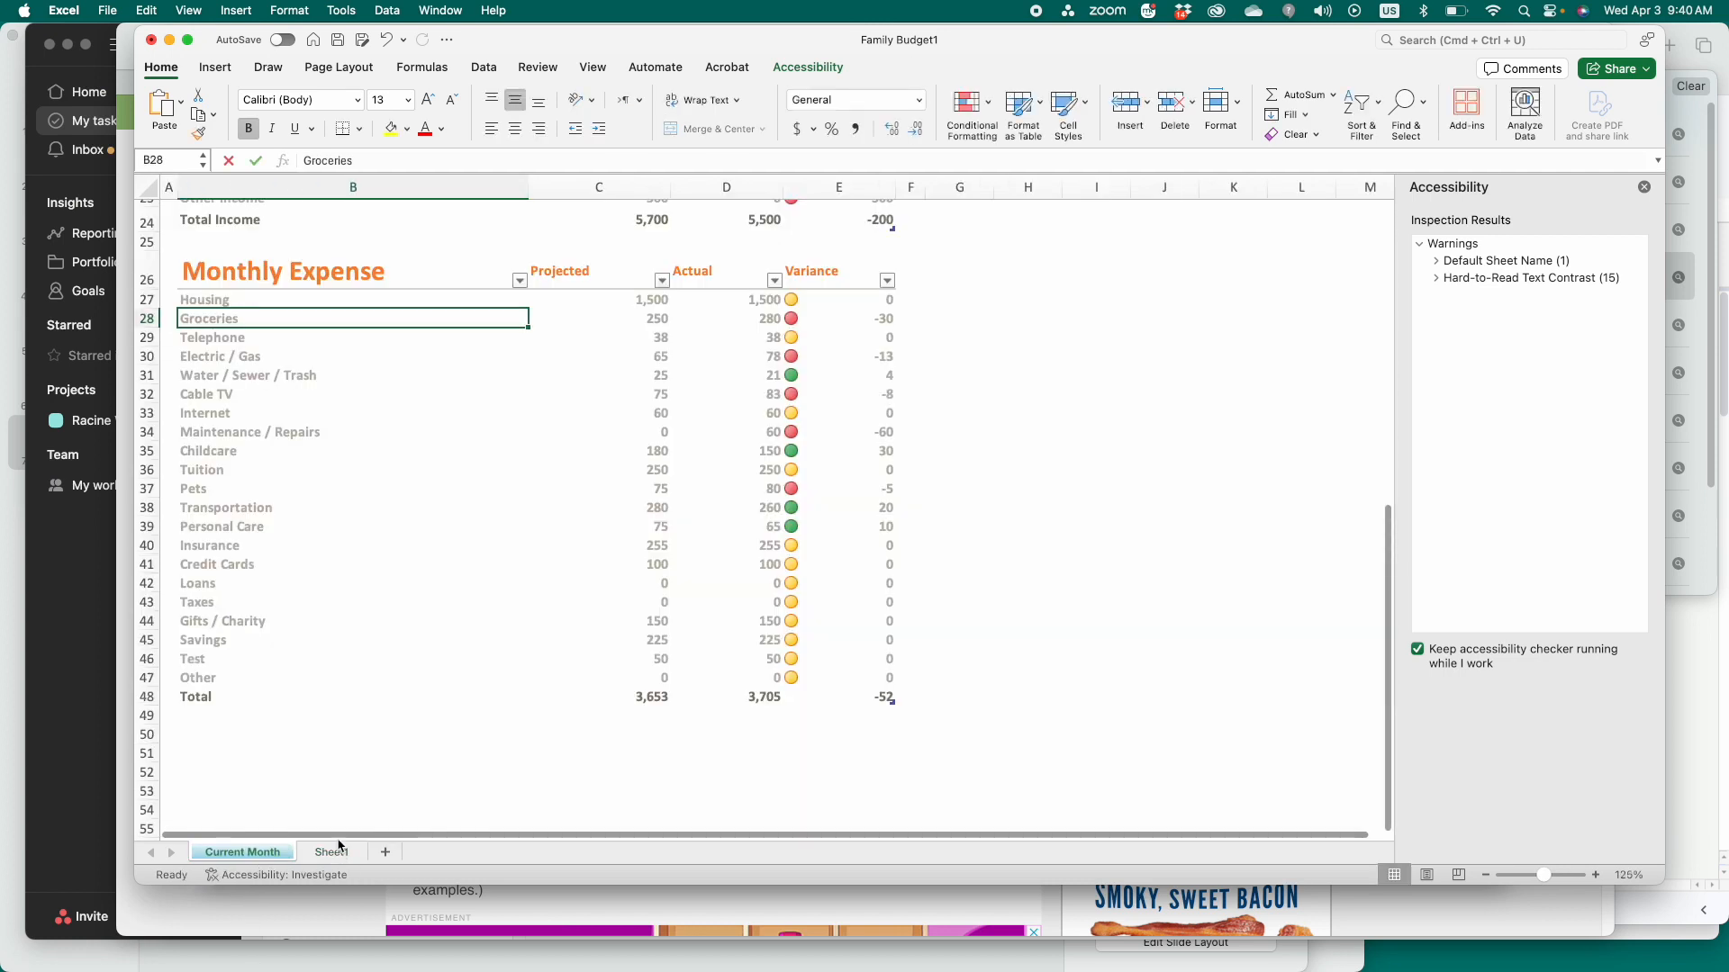
pyautogui.click(231, 371)
pyautogui.click(232, 357)
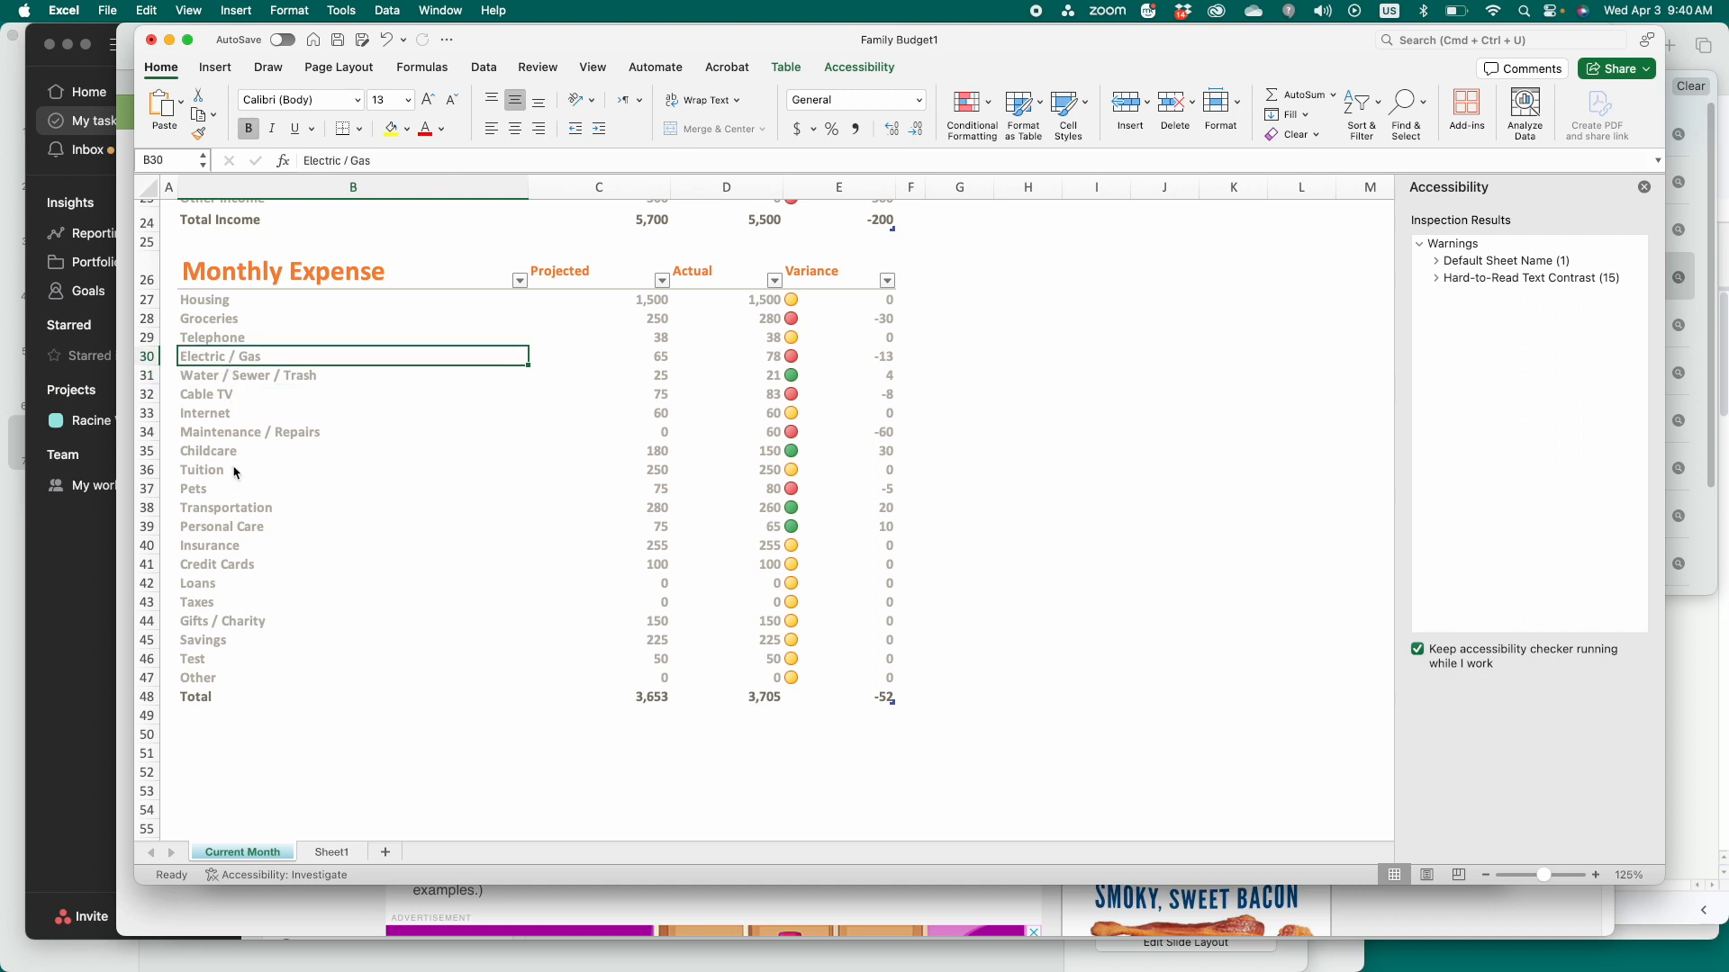
pyautogui.click(331, 852)
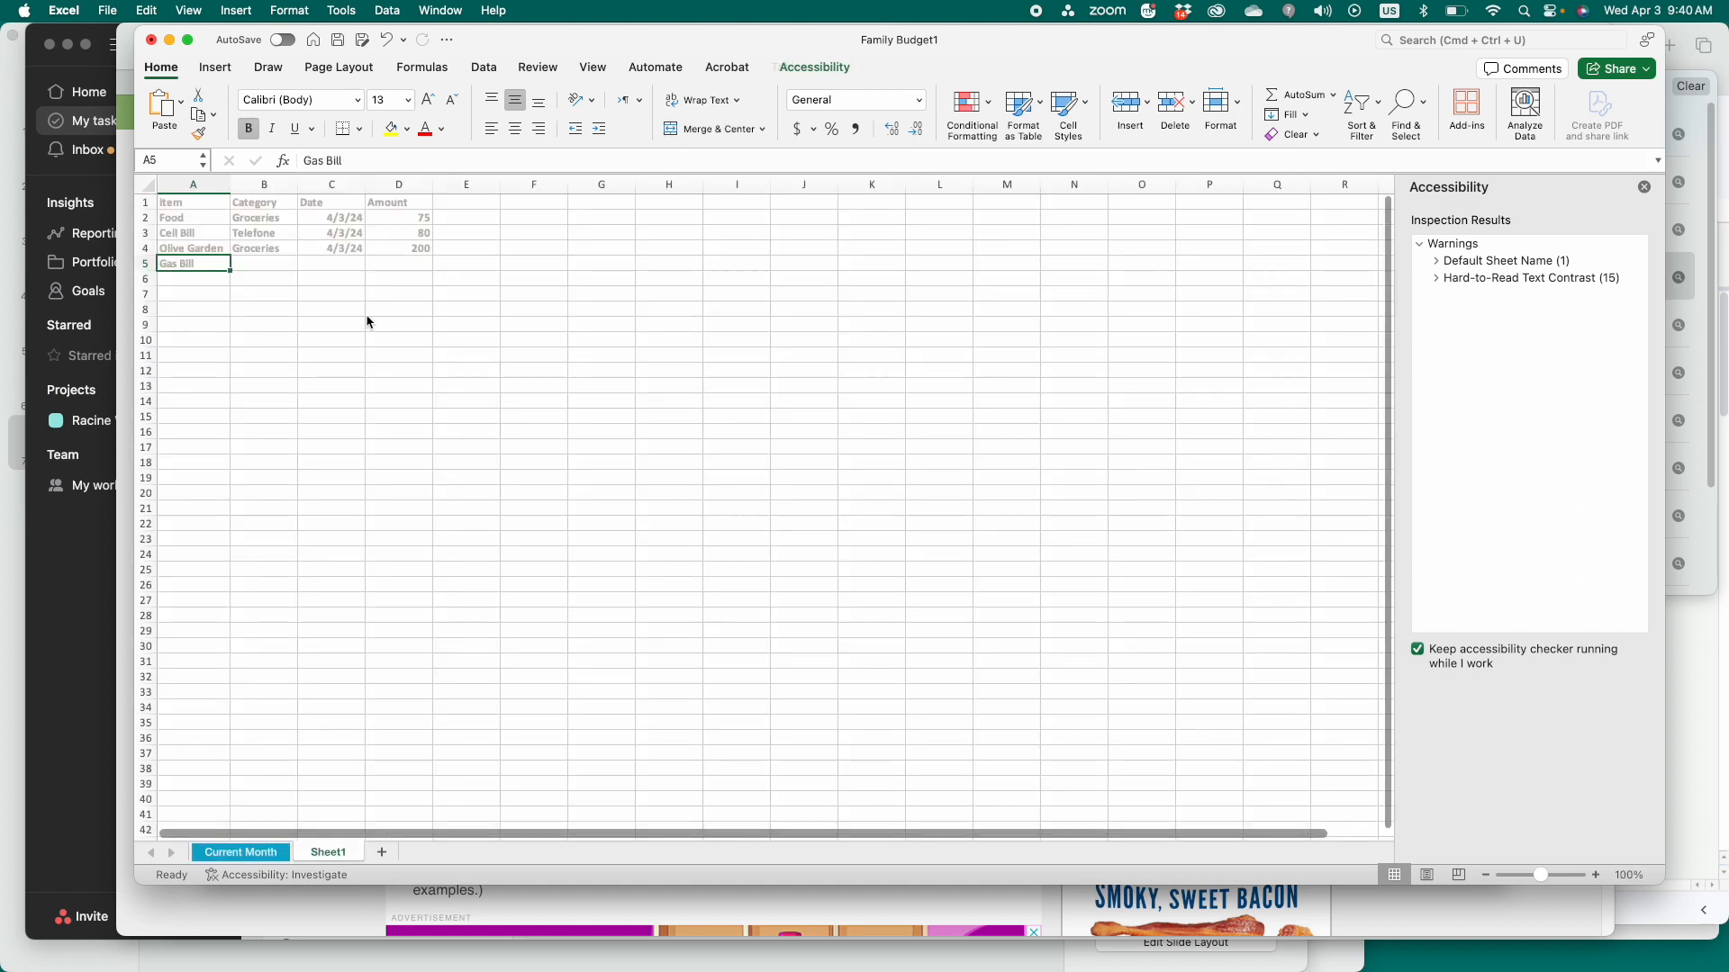
pyautogui.click(278, 265)
pyautogui.write('Electric/Gas')
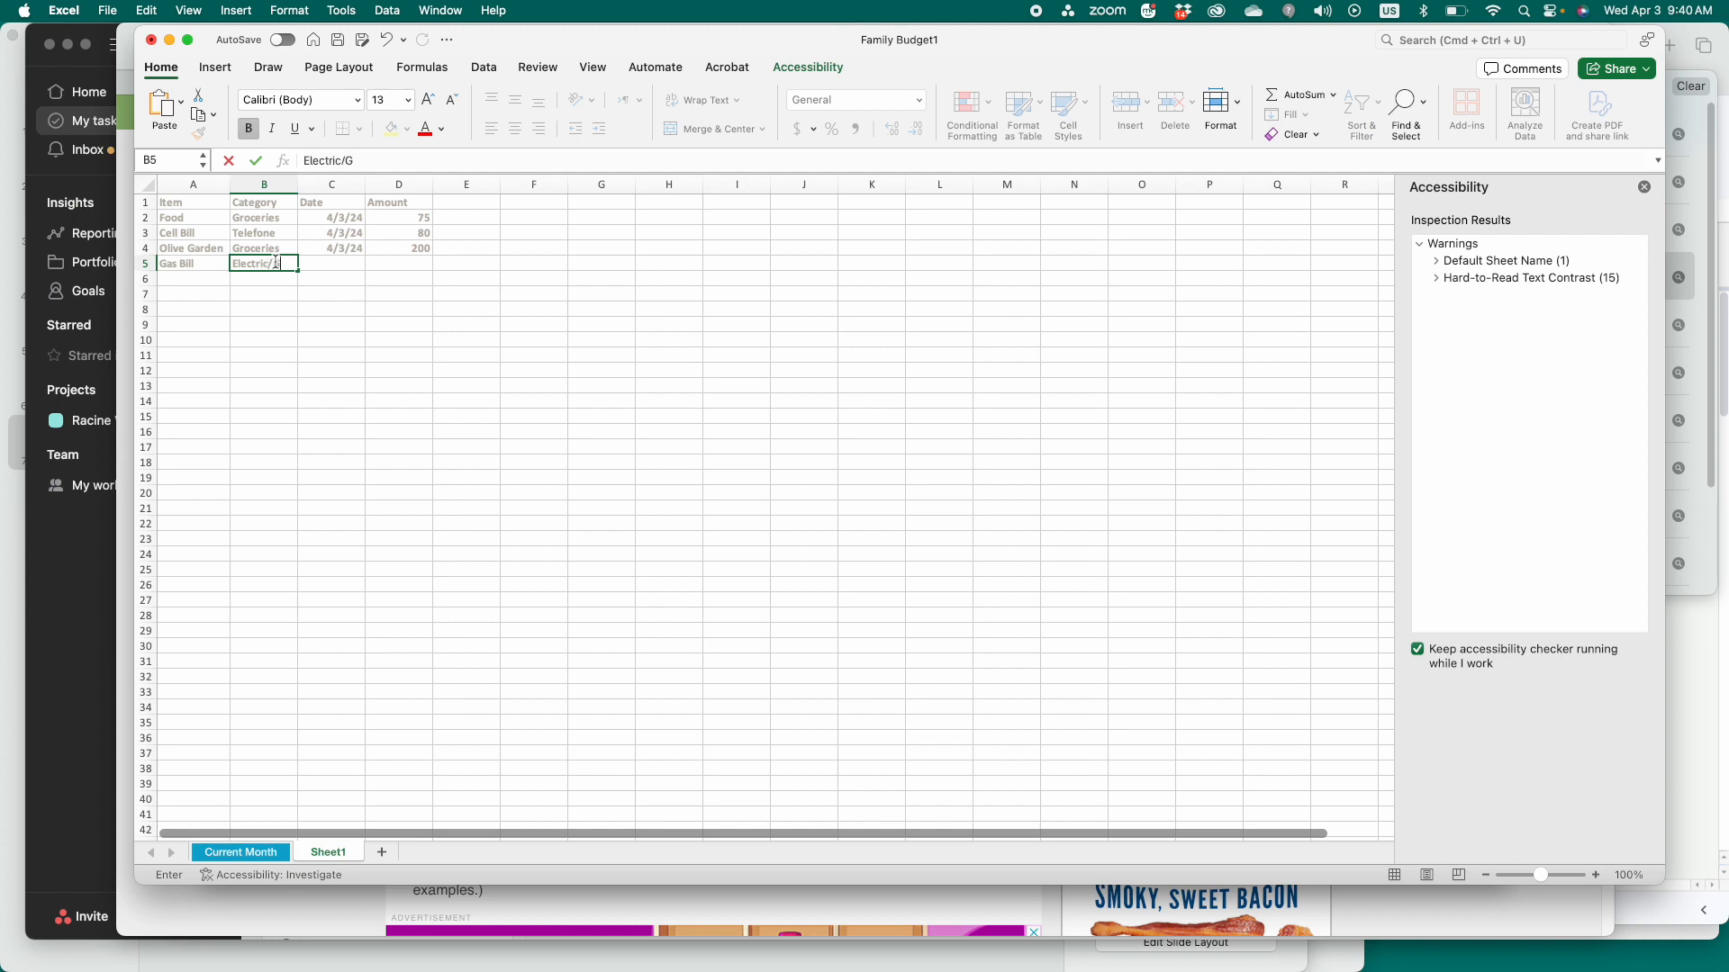
pyautogui.click(241, 851)
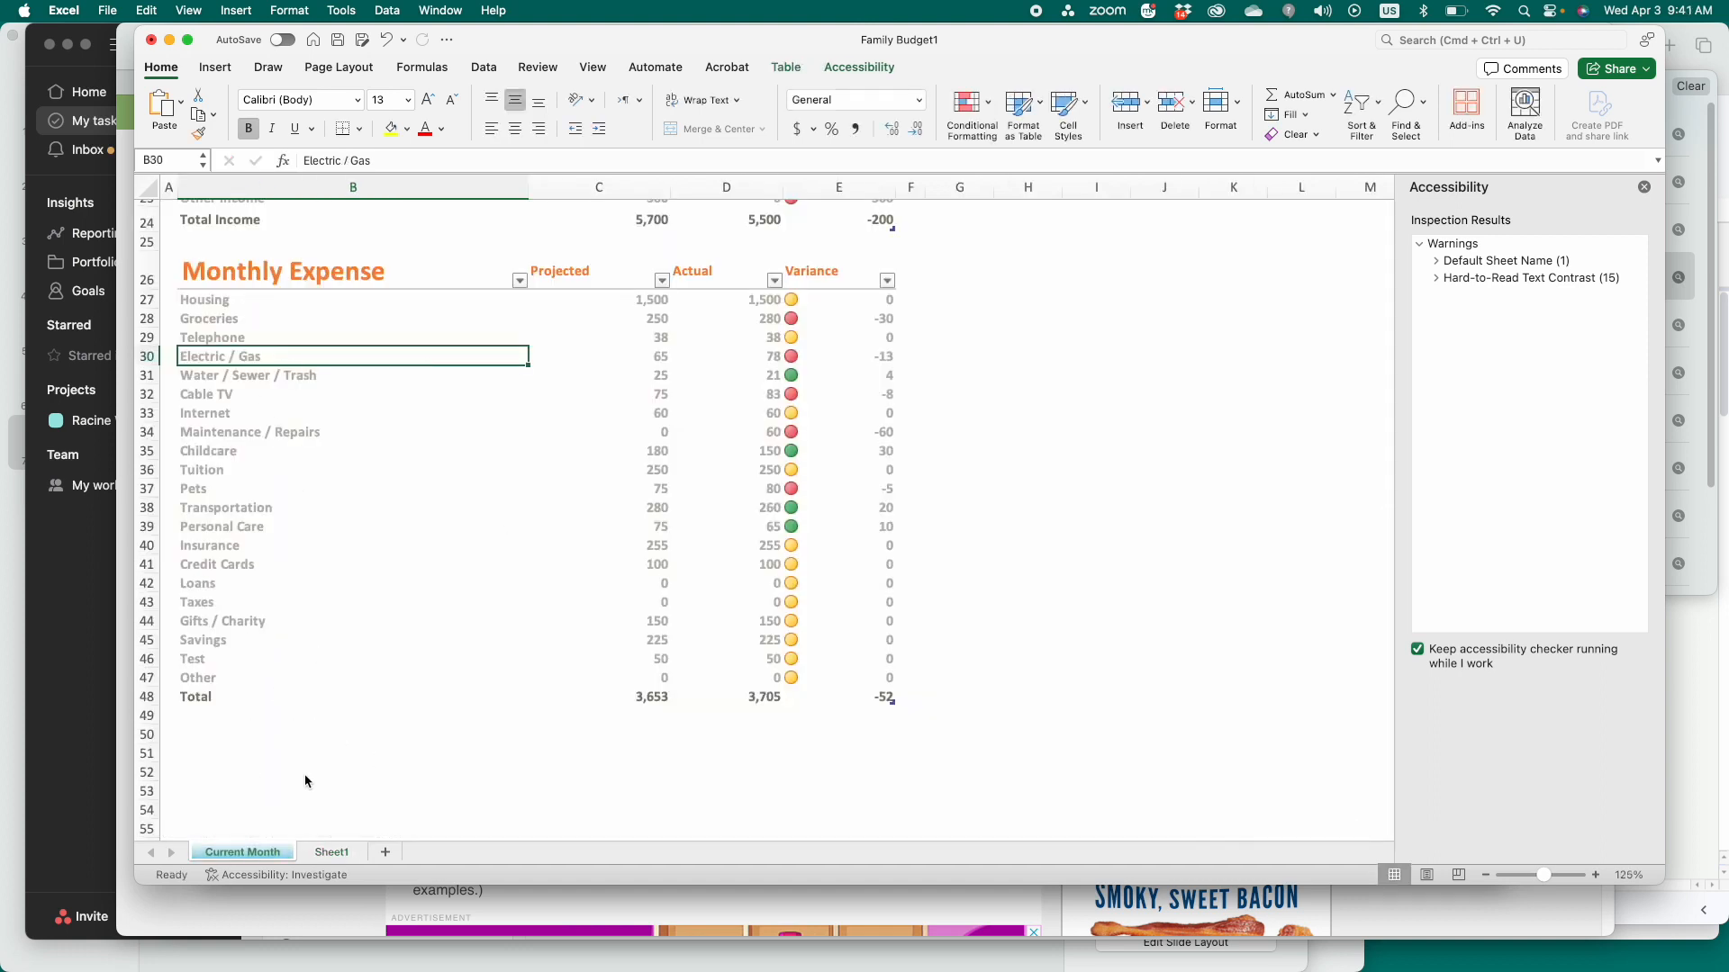
# - Copy the date 4/3/24 from C4 to C5 on Sheet1 and enter 65 as the Gas Bill amount
pyautogui.click(331, 851)
pyautogui.click(342, 249)
pyautogui.press('cmd+c')
pyautogui.click(342, 263)
pyautogui.press('cmd+v')
pyautogui.click(411, 268)
pyautogui.write('65')
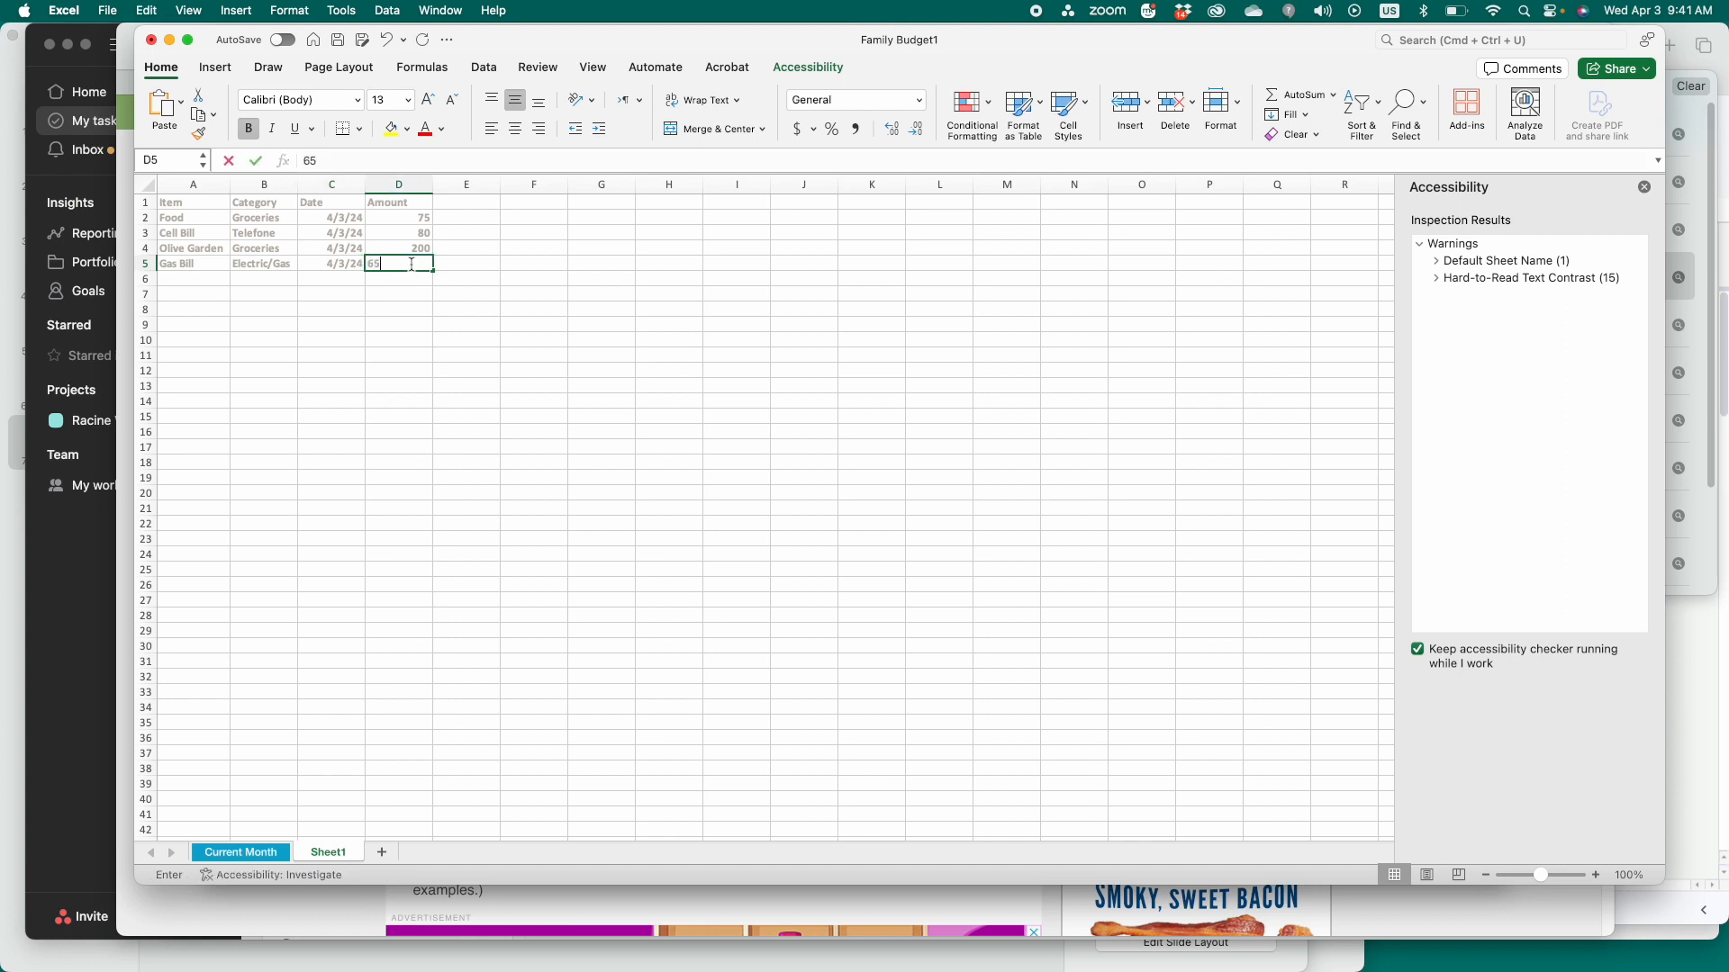
pyautogui.press('Return')
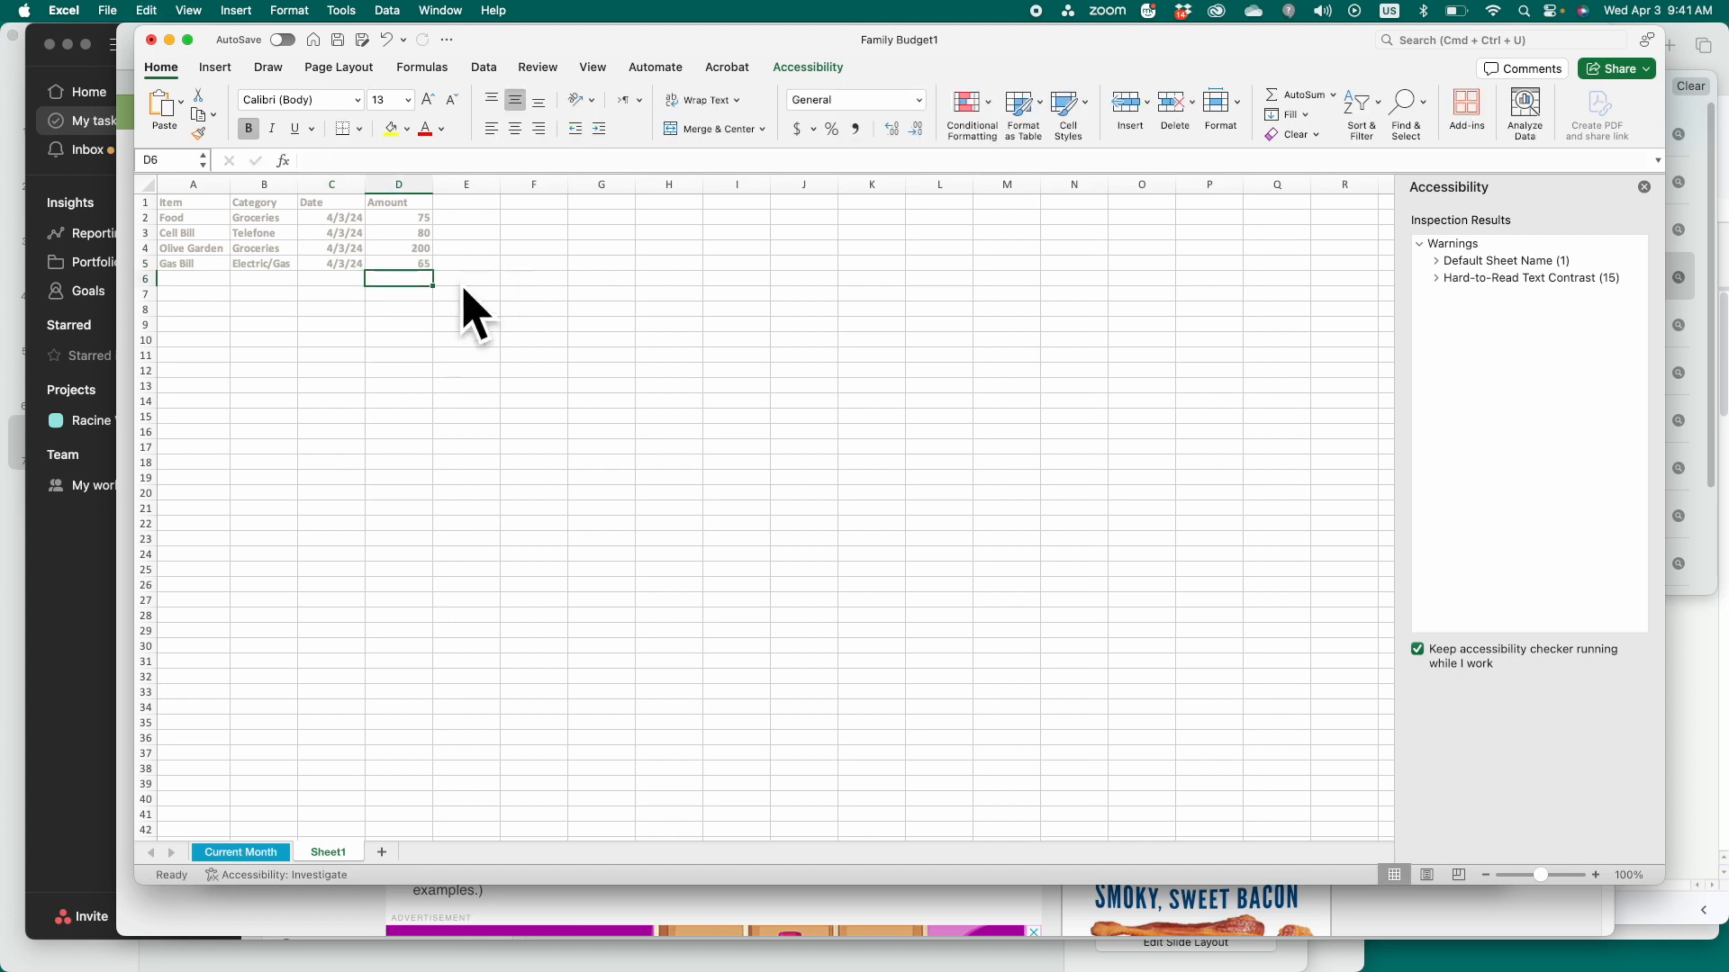
# - Compare the Electric / Gas actual amount on Current Month with the Sheet1 gas bill entry, and review the cash flow and expense tables
pyautogui.click(253, 854)
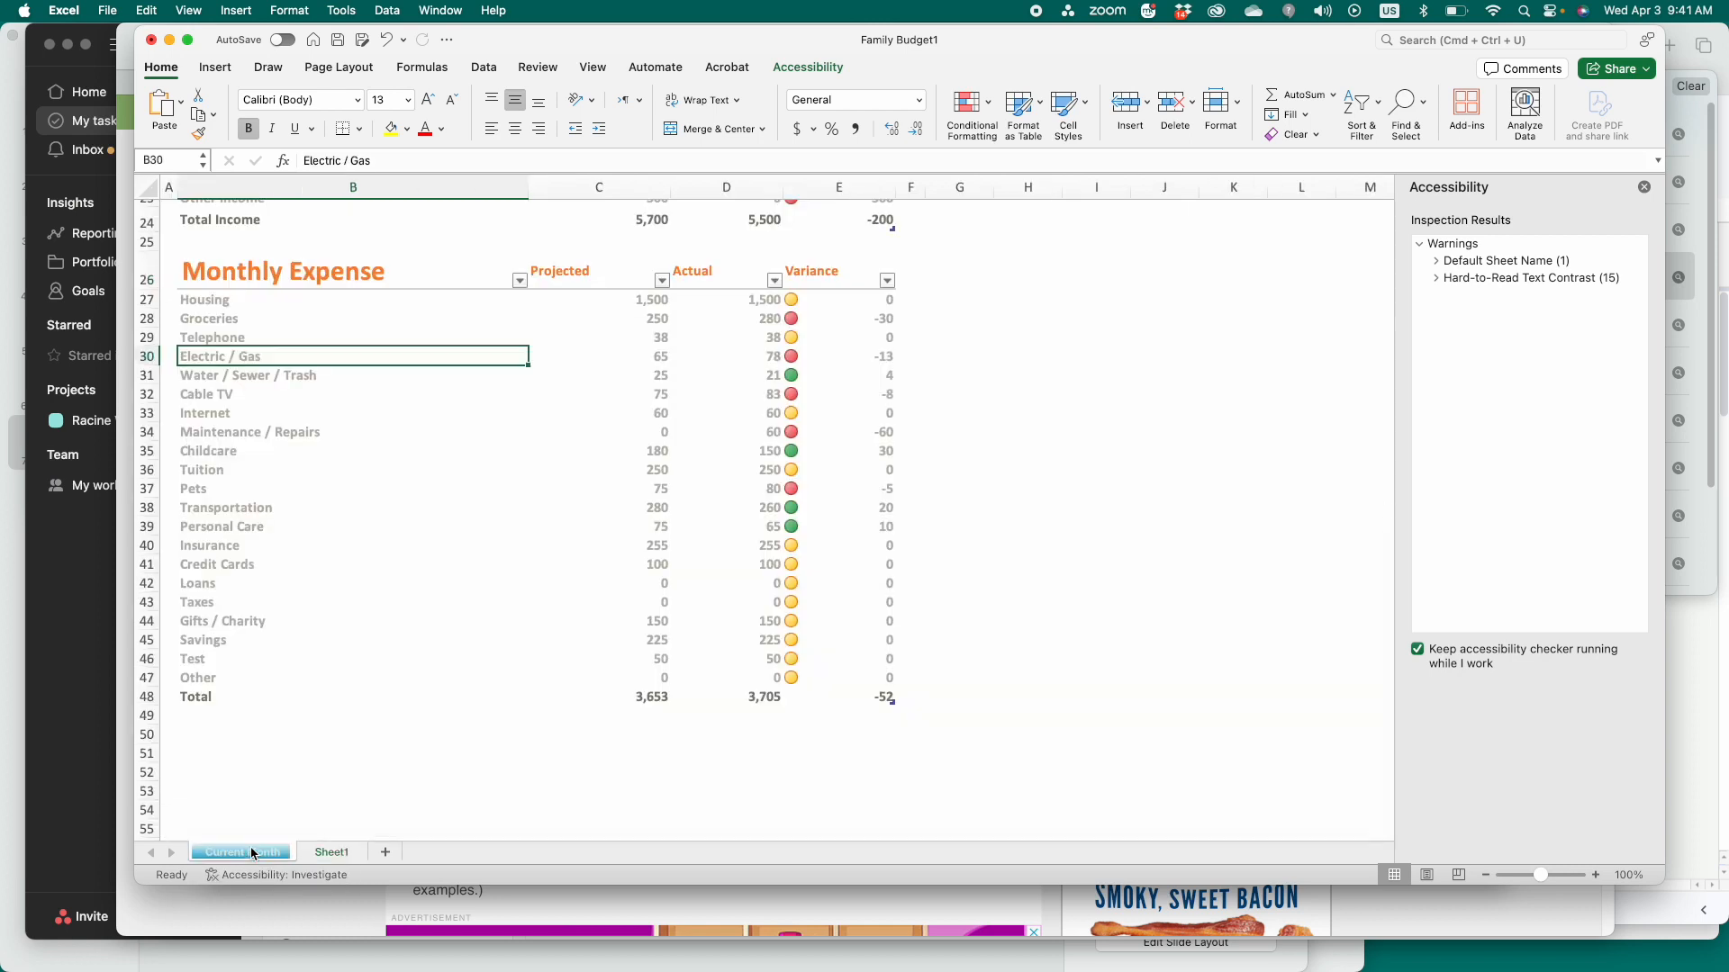
pyautogui.click(746, 361)
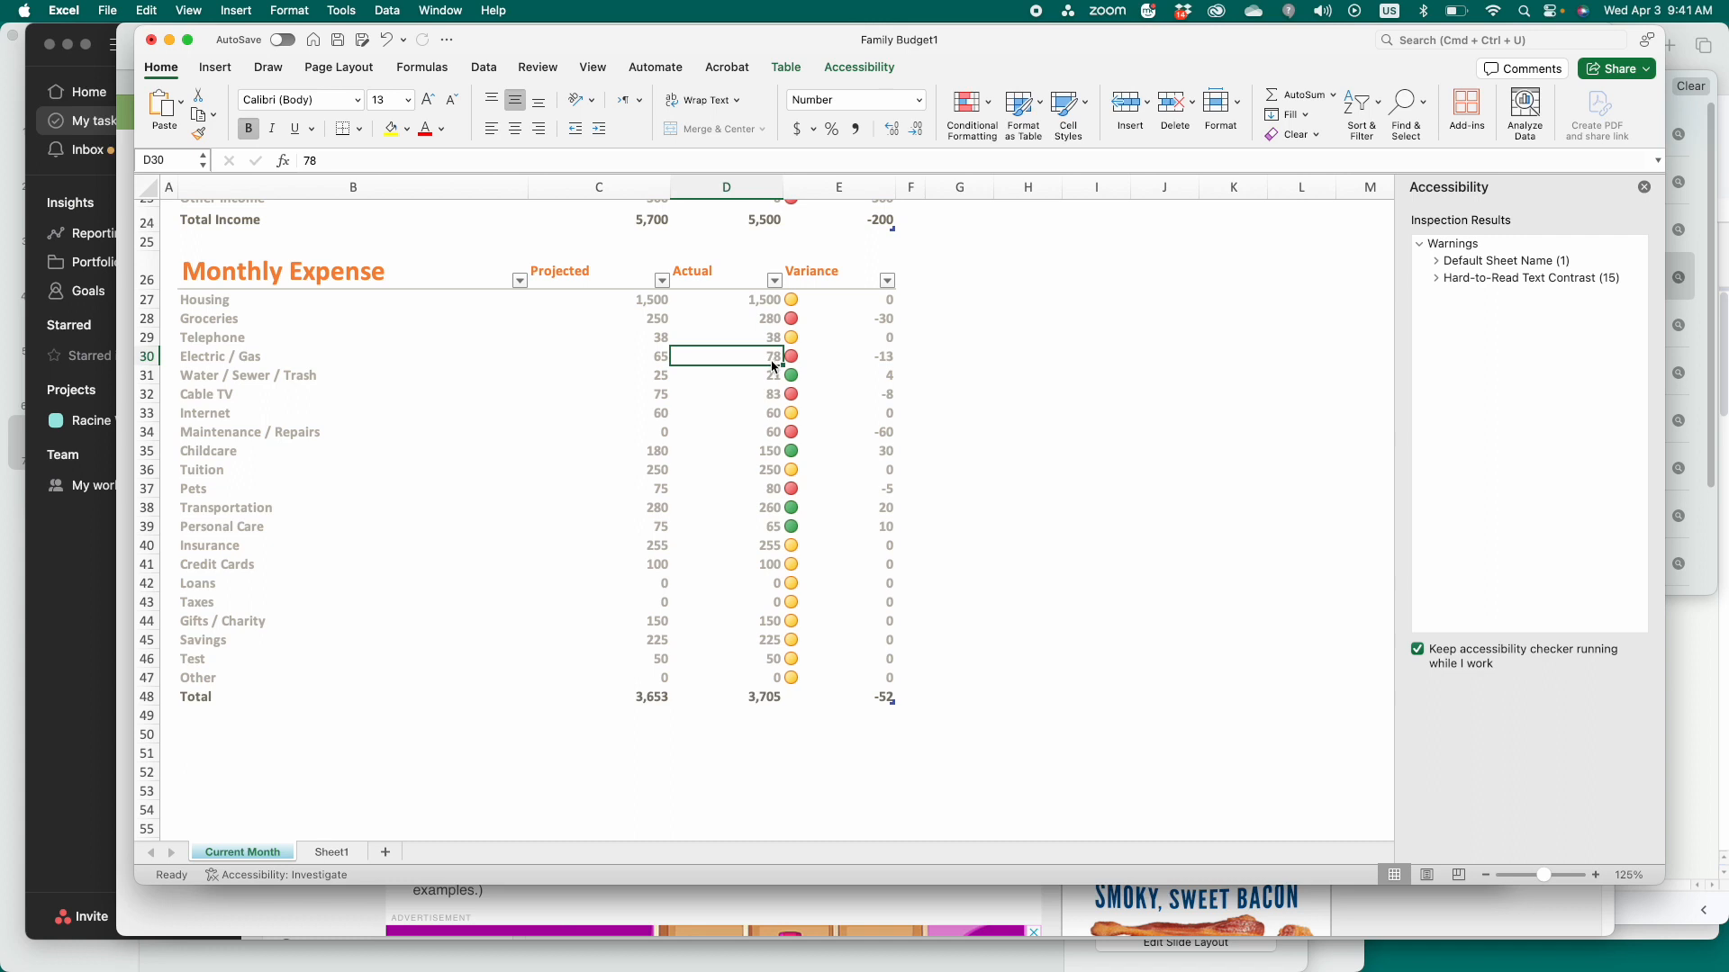
pyautogui.click(332, 852)
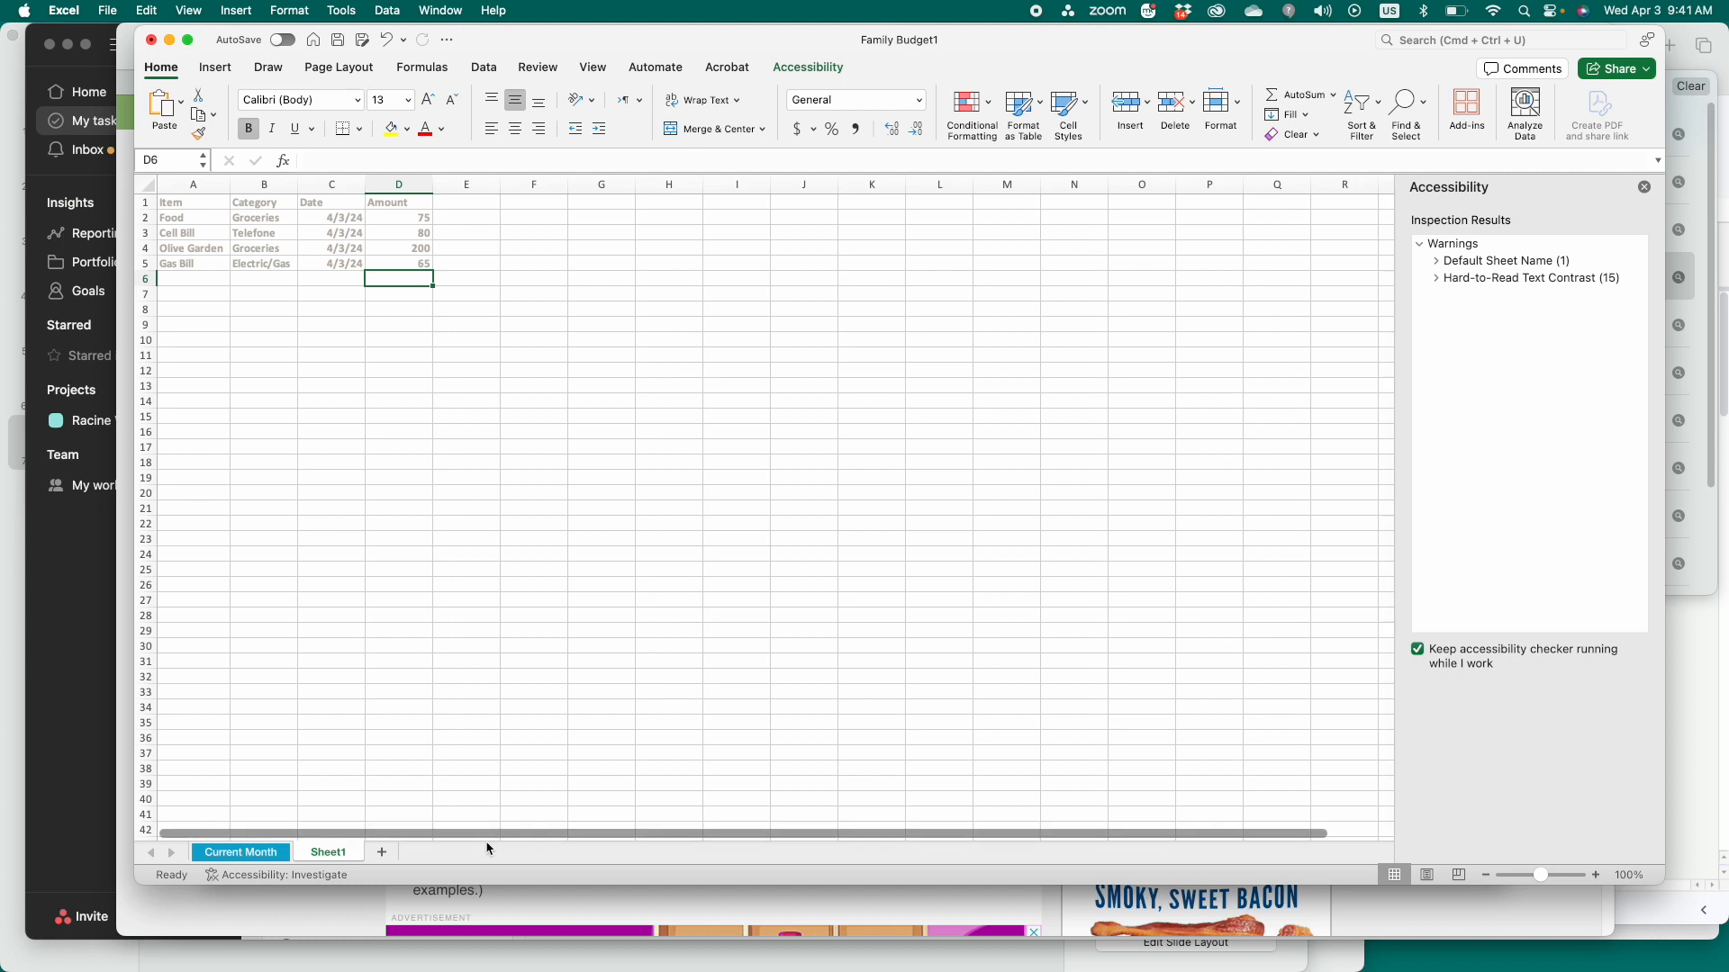
pyautogui.click(215, 857)
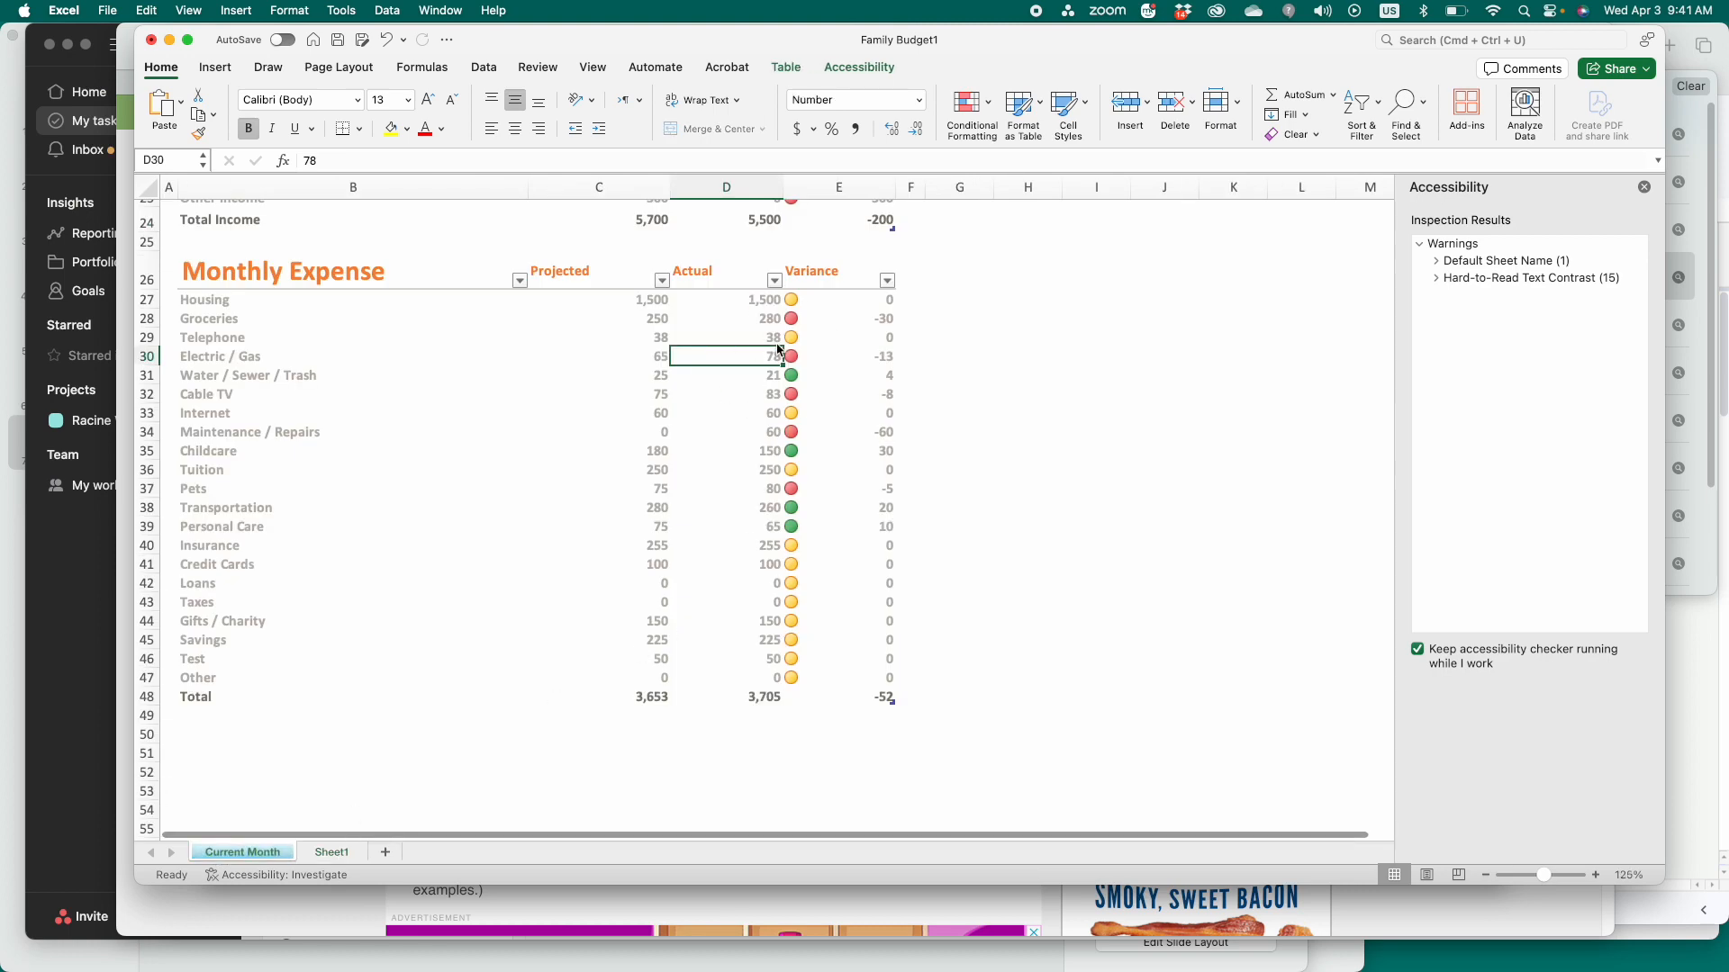
pyautogui.scroll(10, 752, 718)
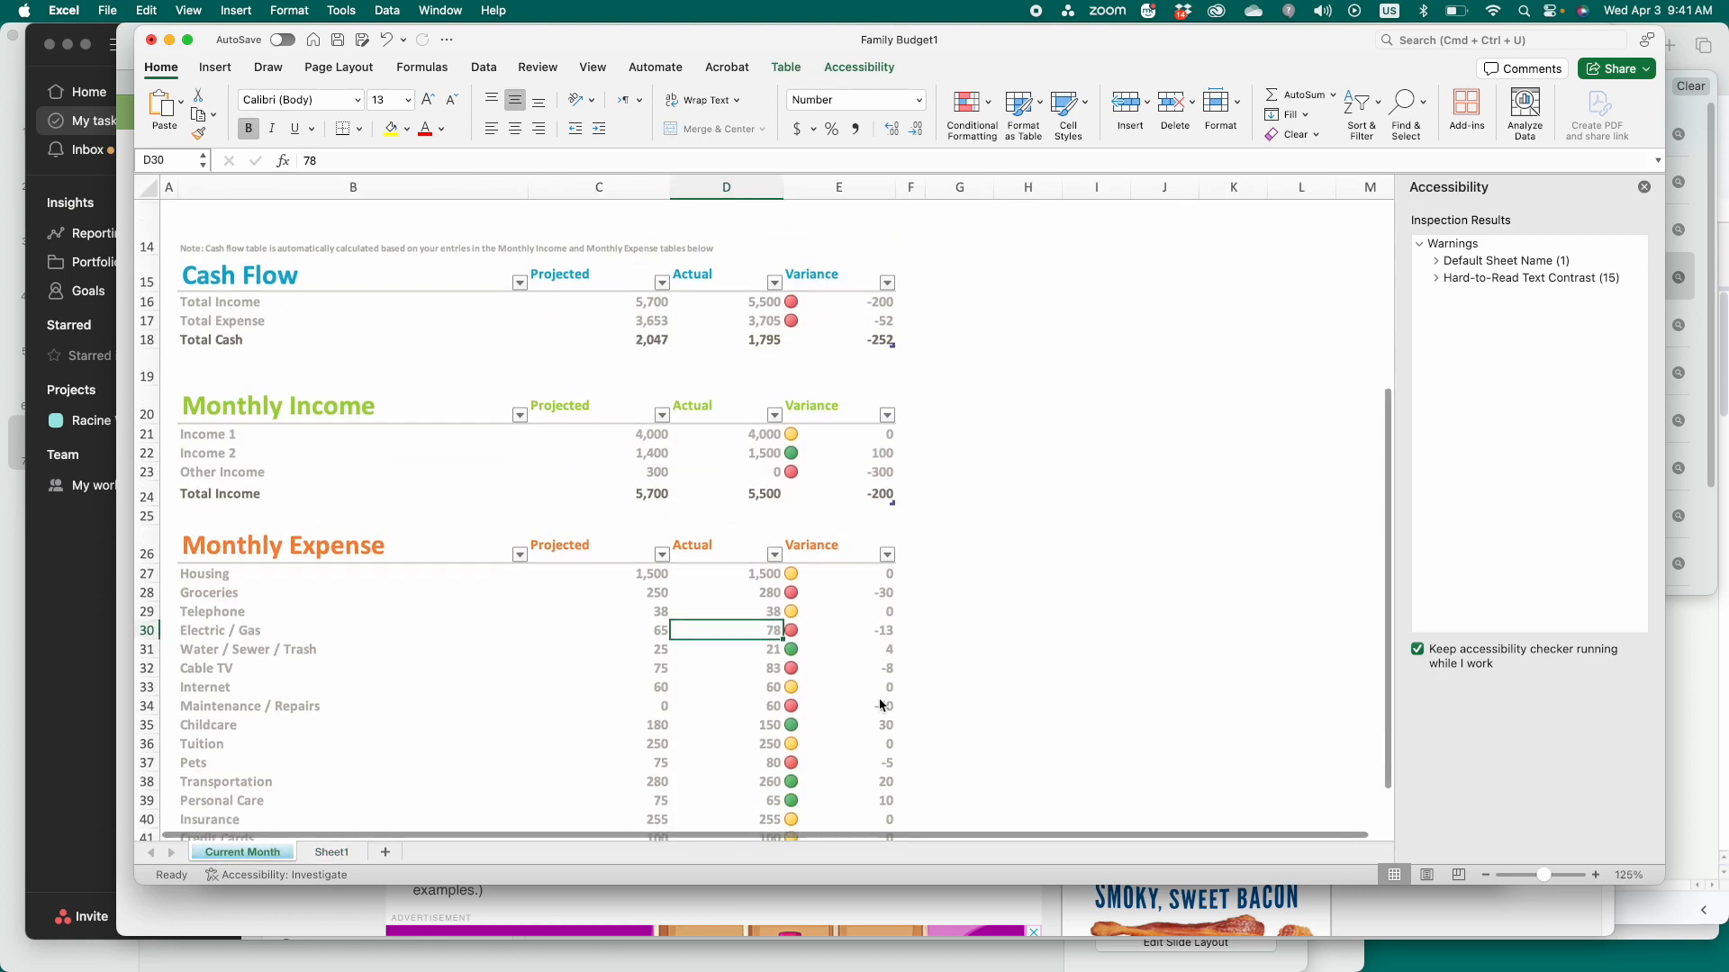
pyautogui.scroll(-10, 796, 782)
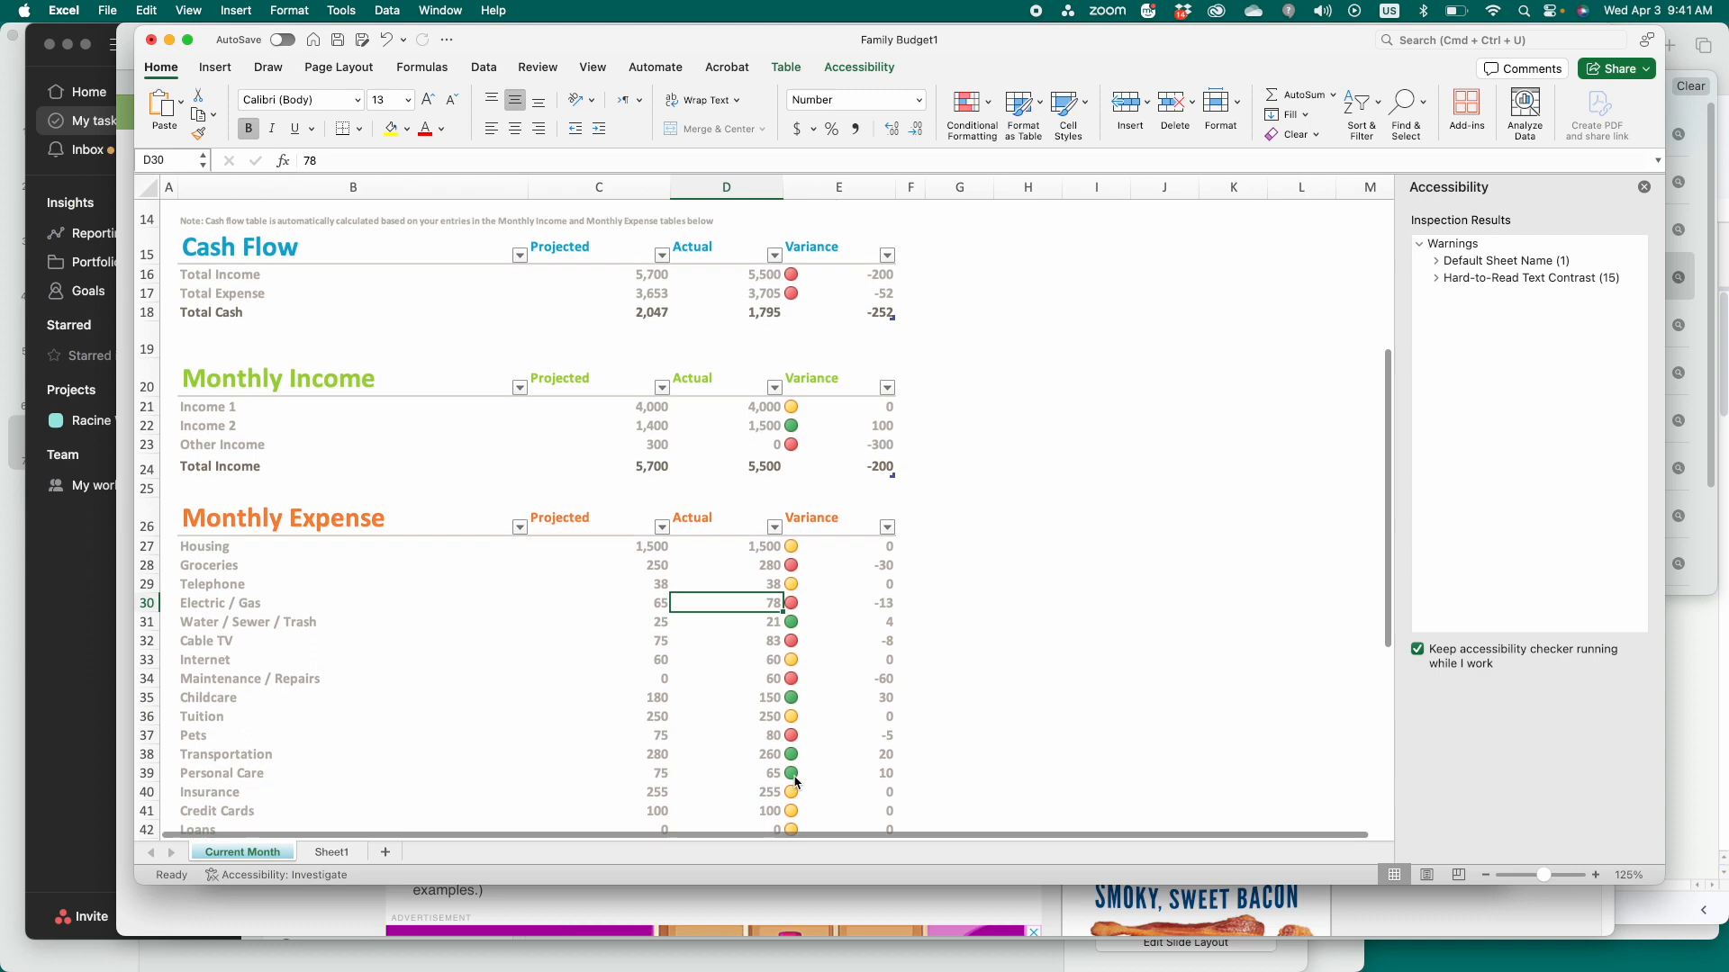
pyautogui.scroll(-2, 796, 782)
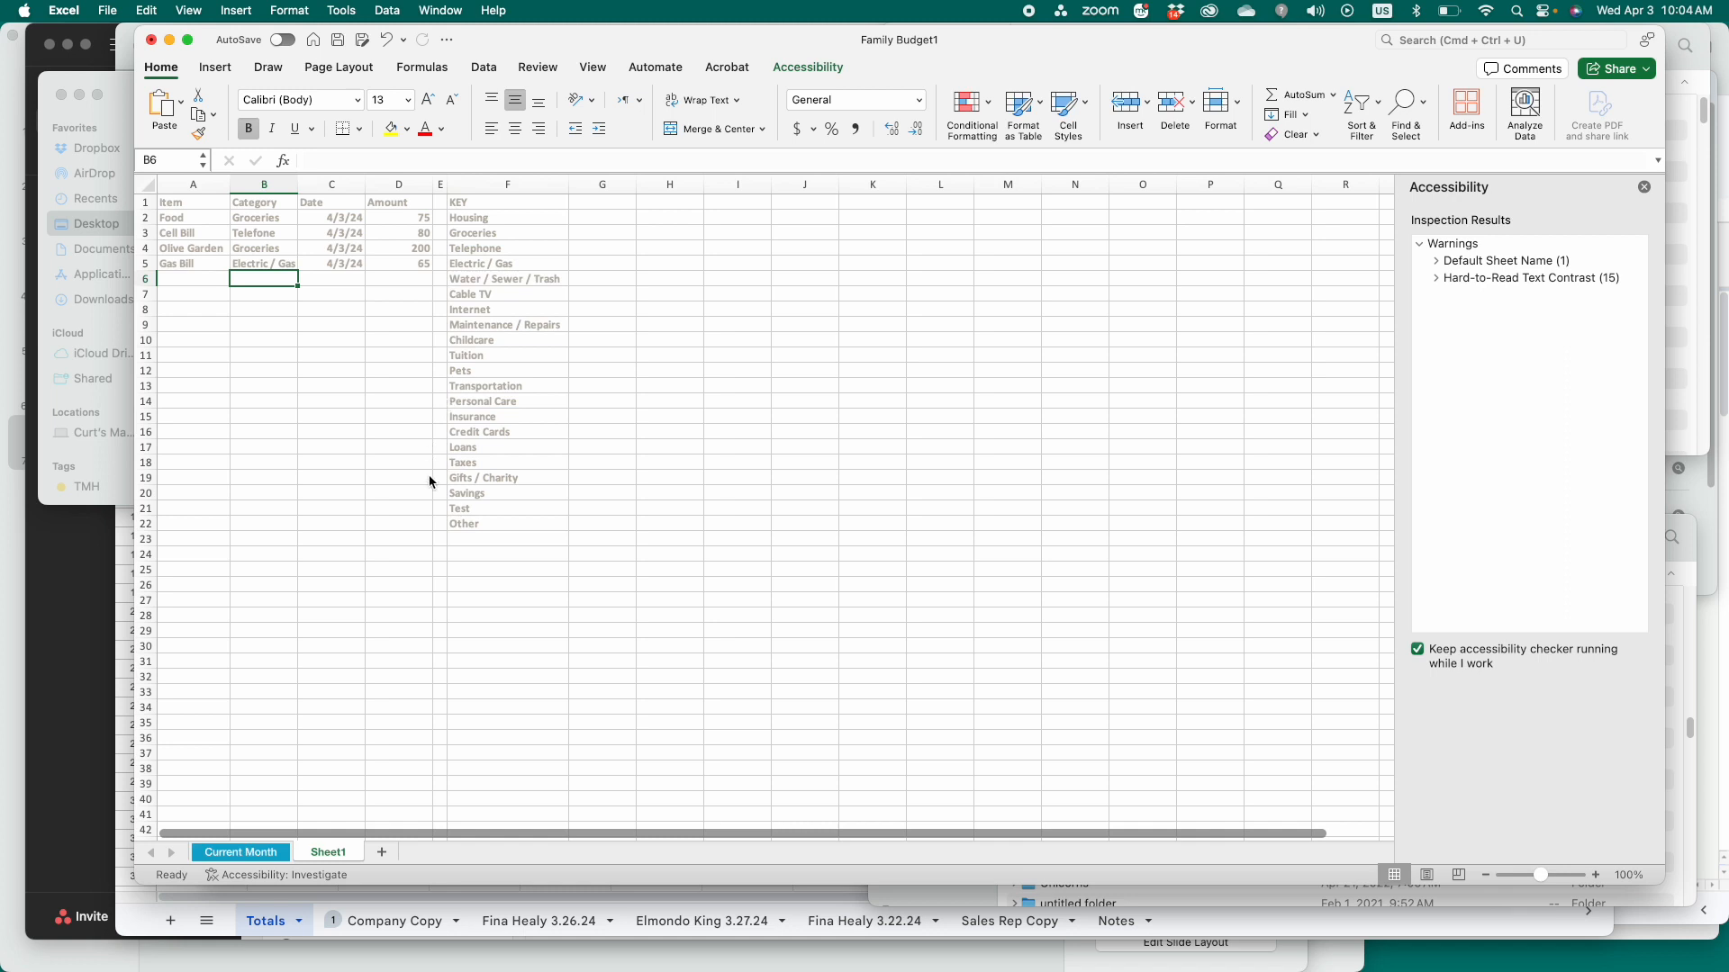
# - Compare the KEY category list in column F of Sheet1 with the Monthly Expense categories on Current Month
pyautogui.click(487, 206)
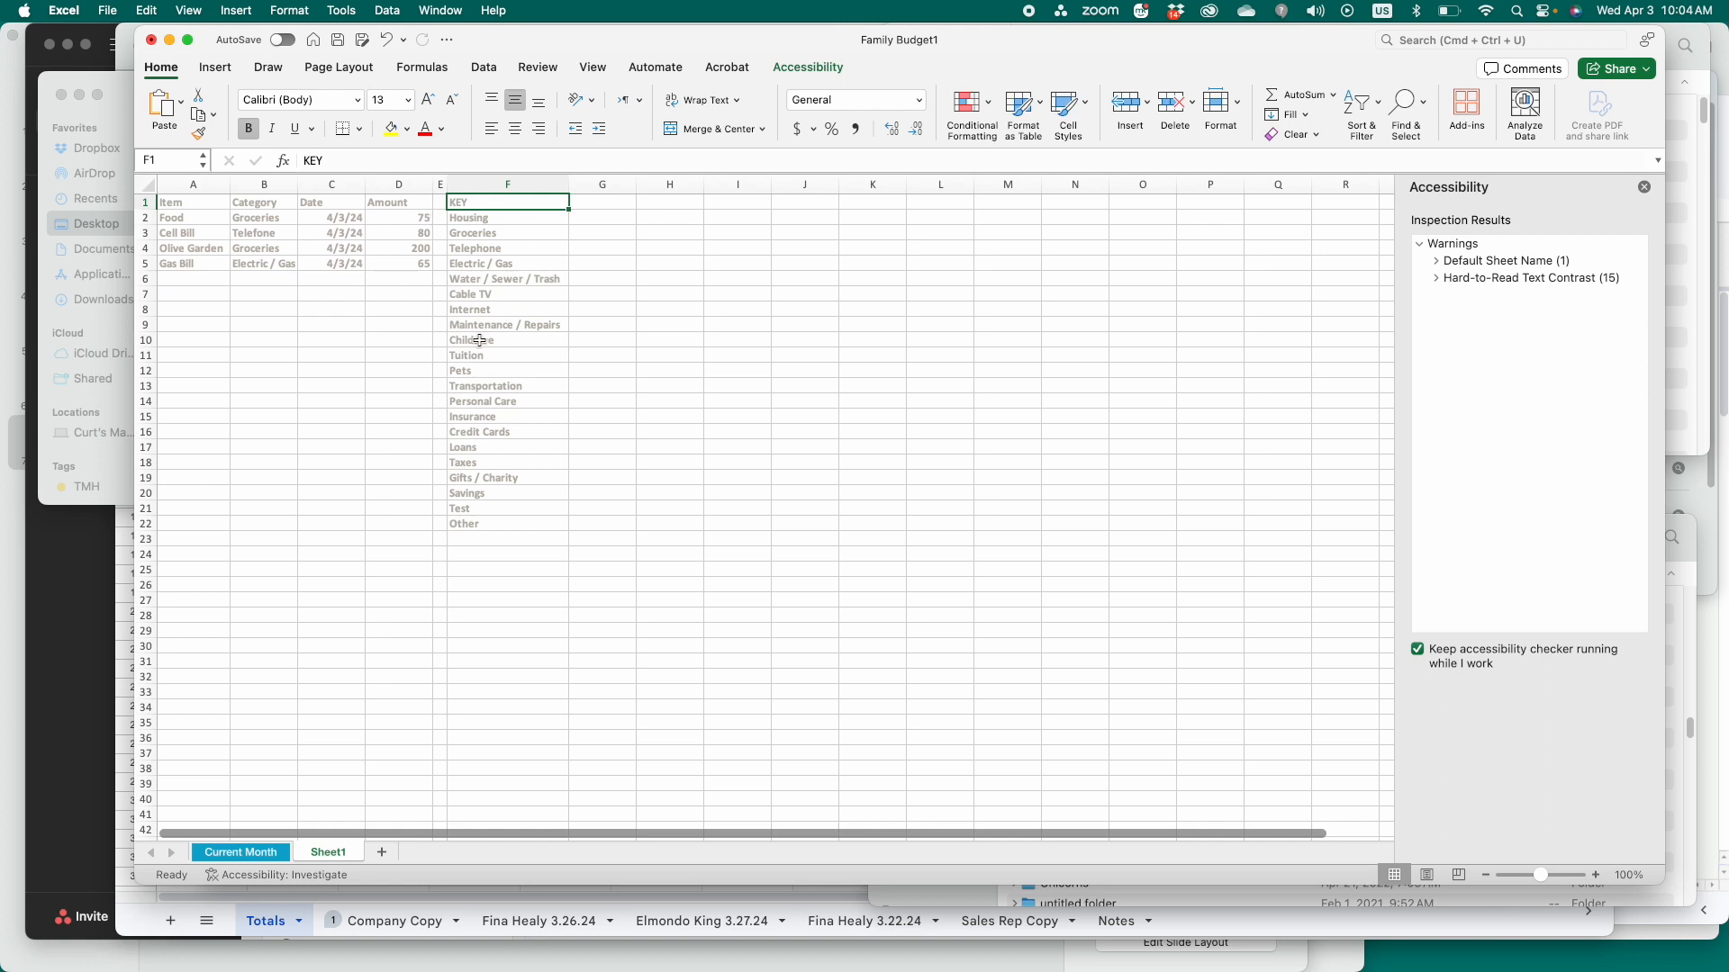
pyautogui.click(265, 854)
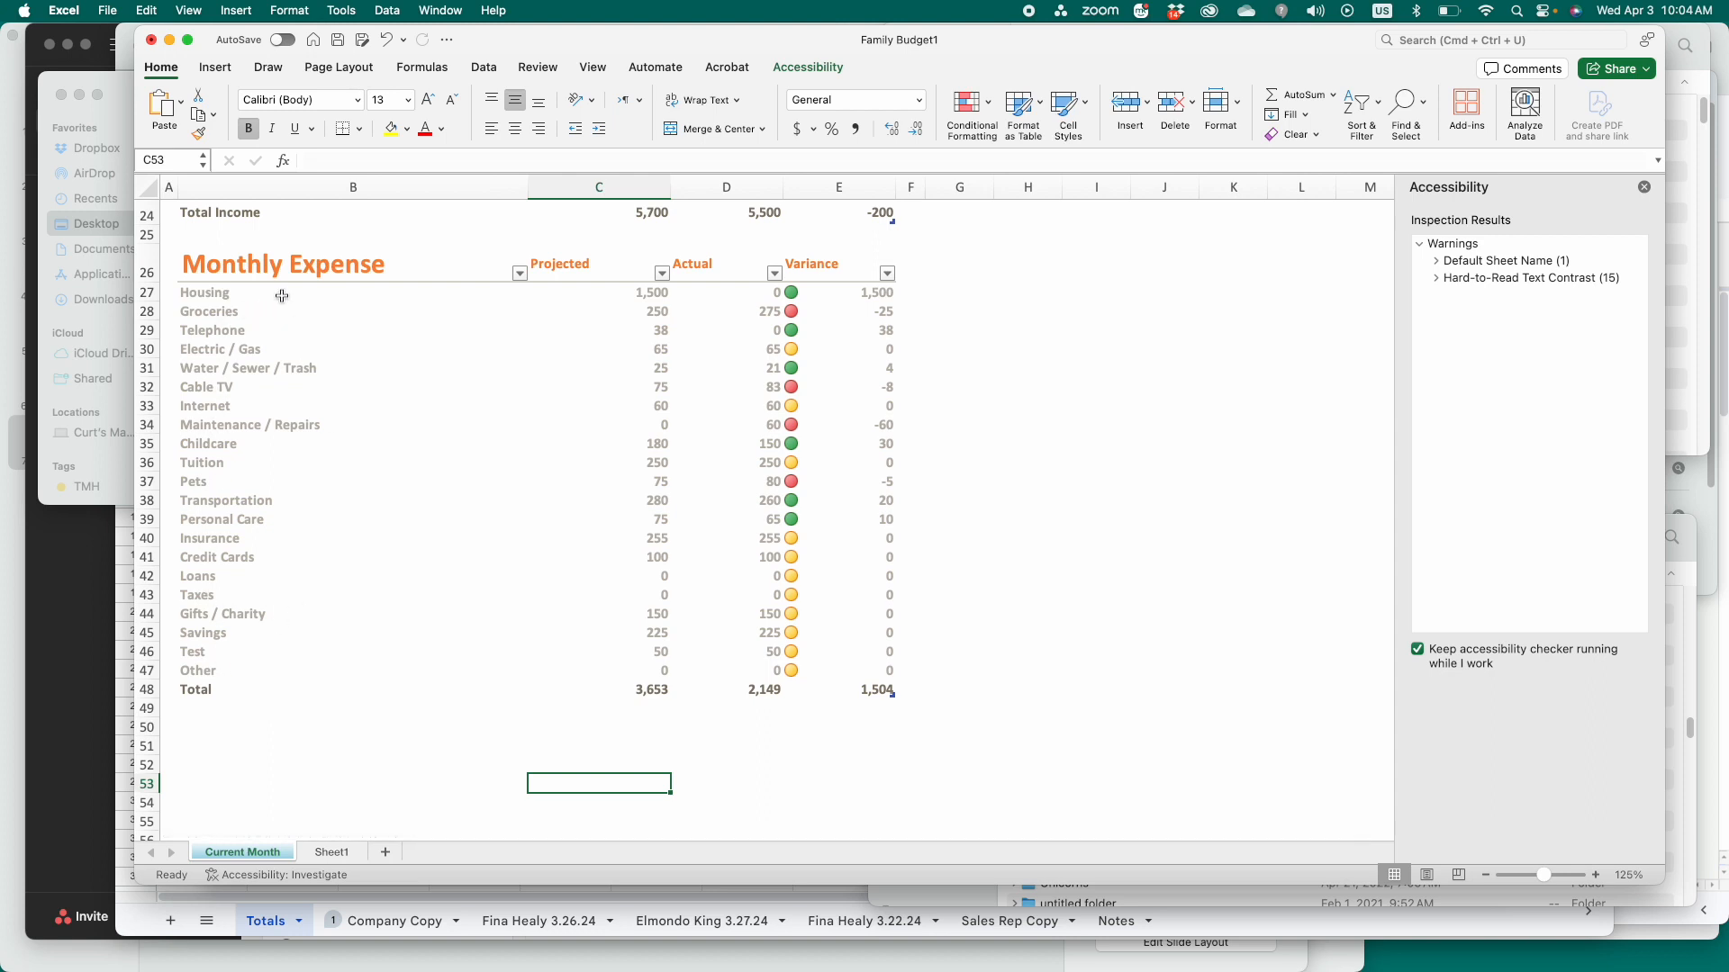
pyautogui.click(329, 854)
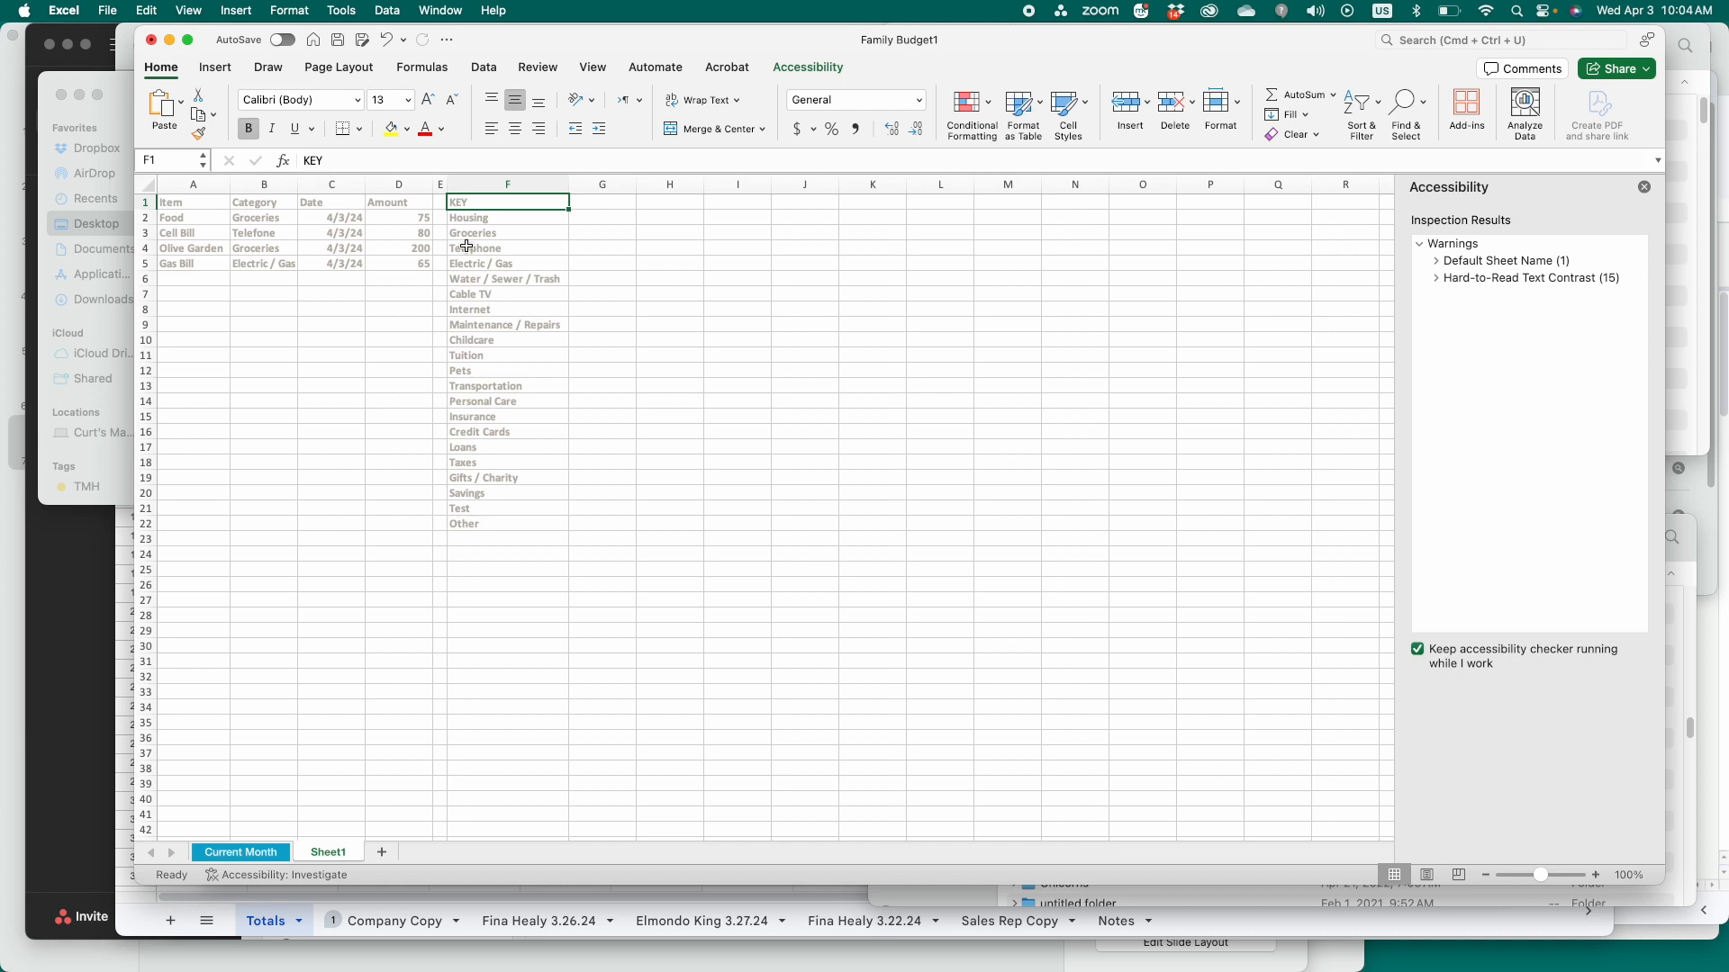
# - Copy the Monthly Expense category names from B27:B47 on Current Month and return to Sheet1
pyautogui.click(241, 852)
pyautogui.click(245, 297)
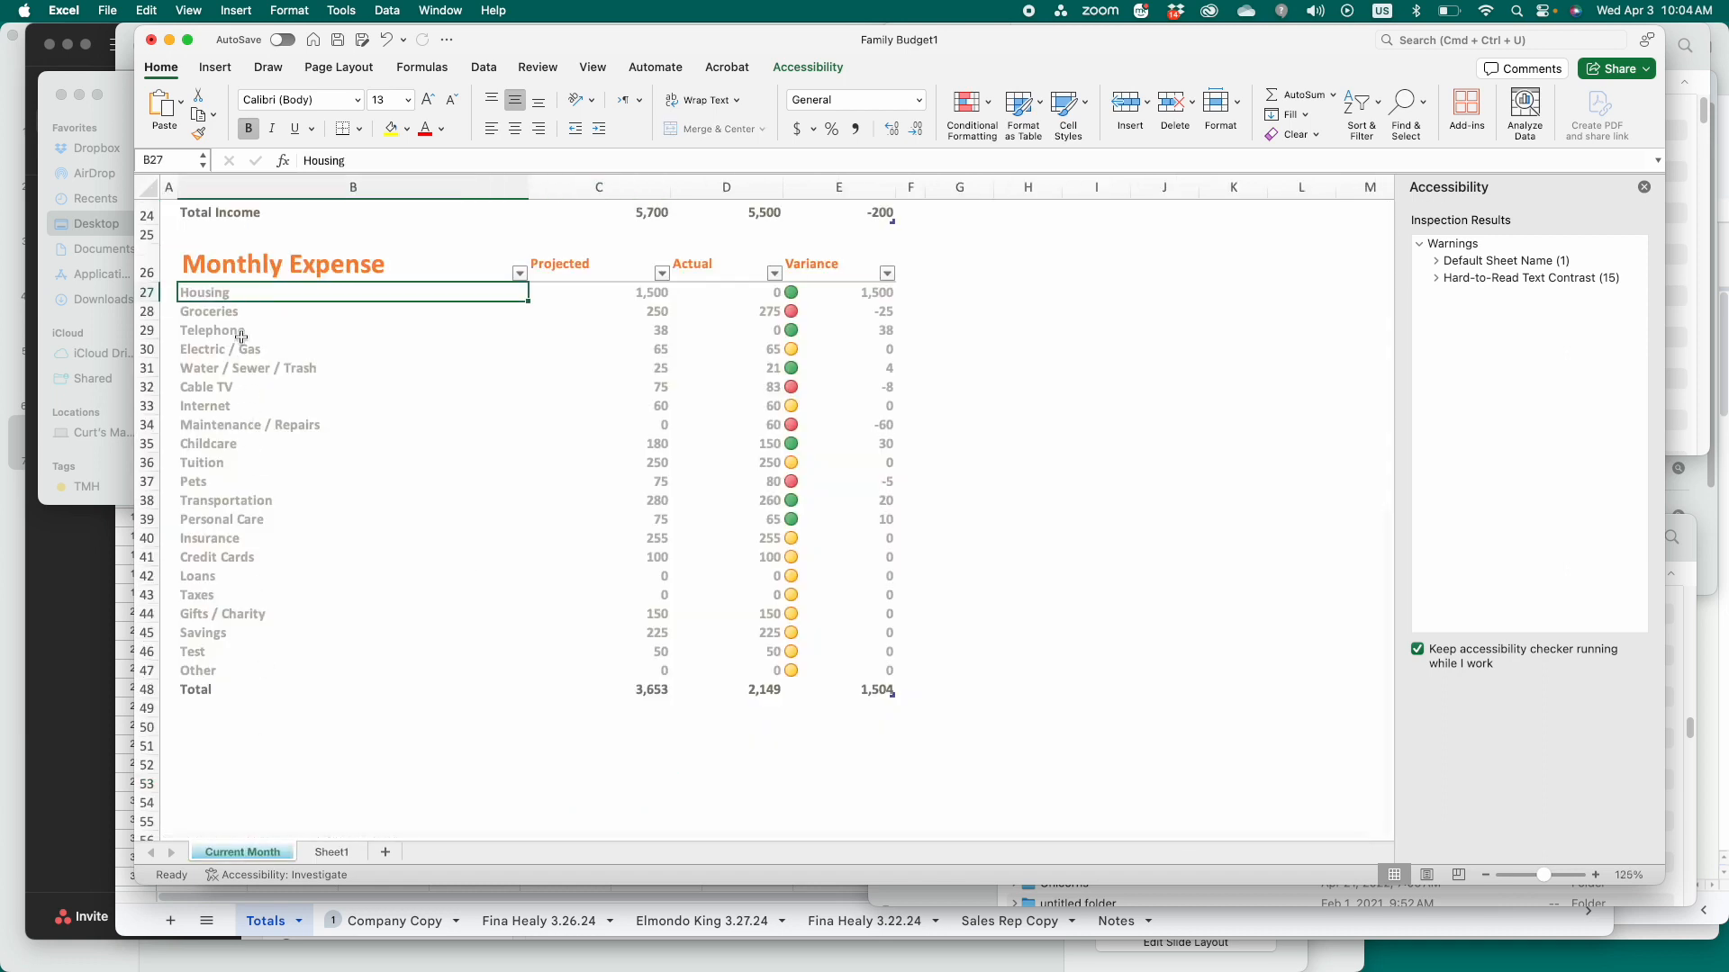
pyautogui.keyDown('shift'); pyautogui.click(225, 673); pyautogui.keyUp('shift')
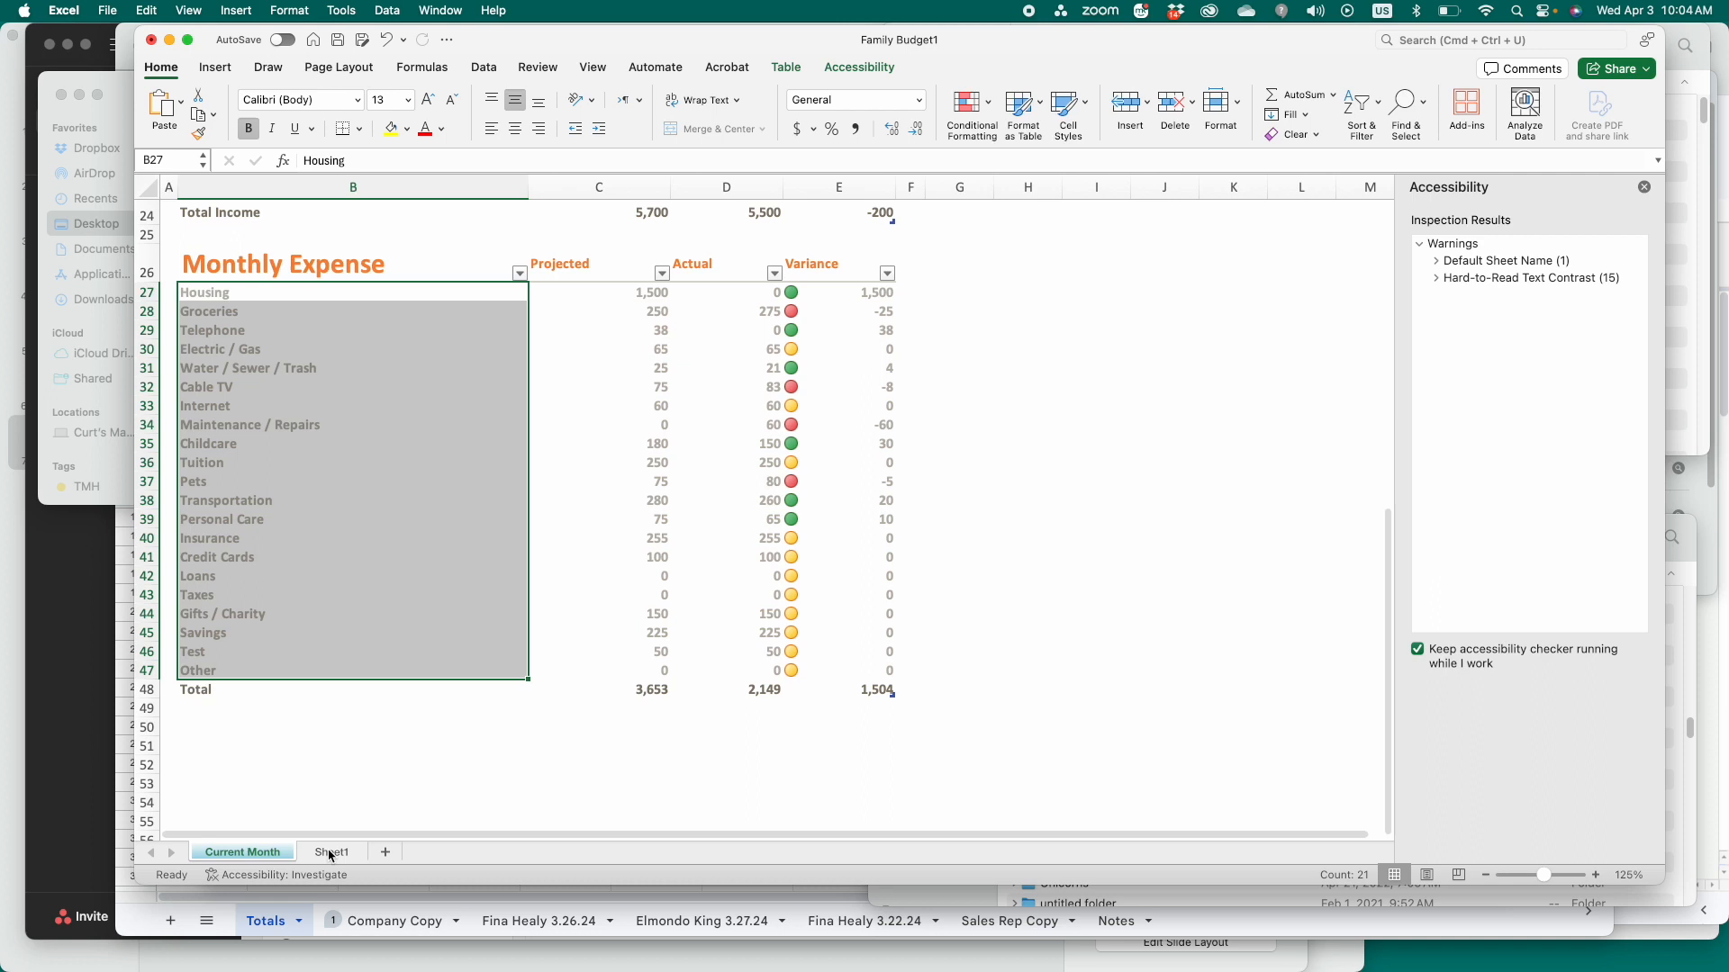
pyautogui.press('super+c')
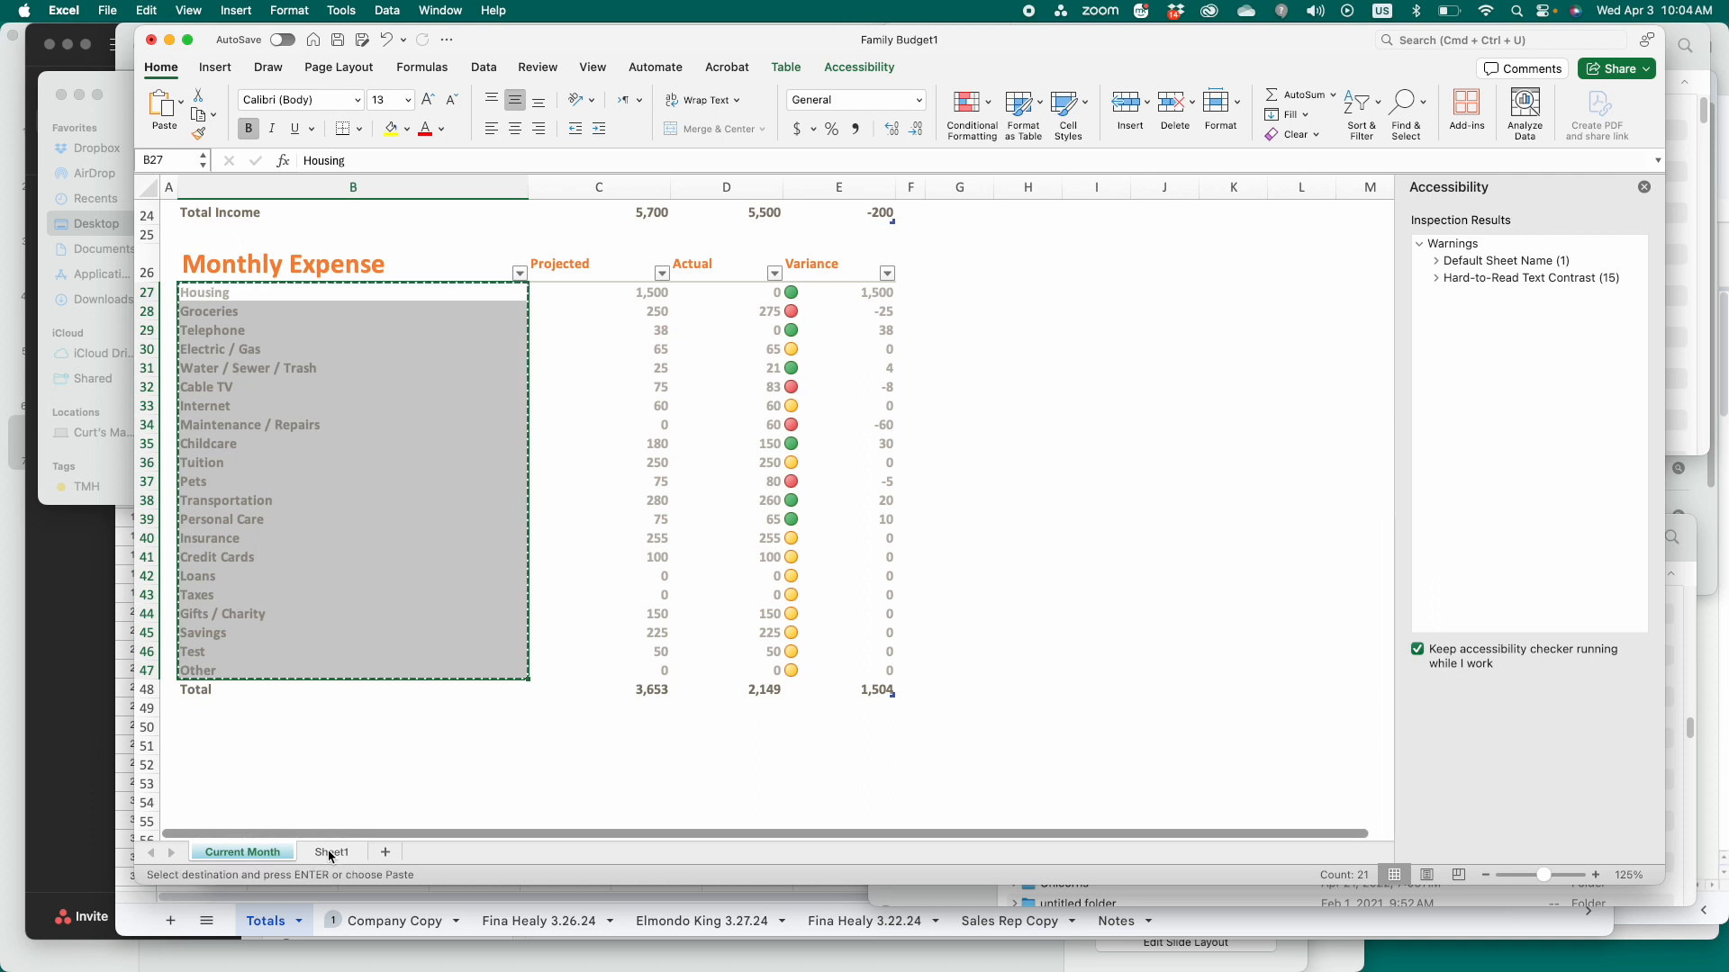
pyautogui.click(331, 852)
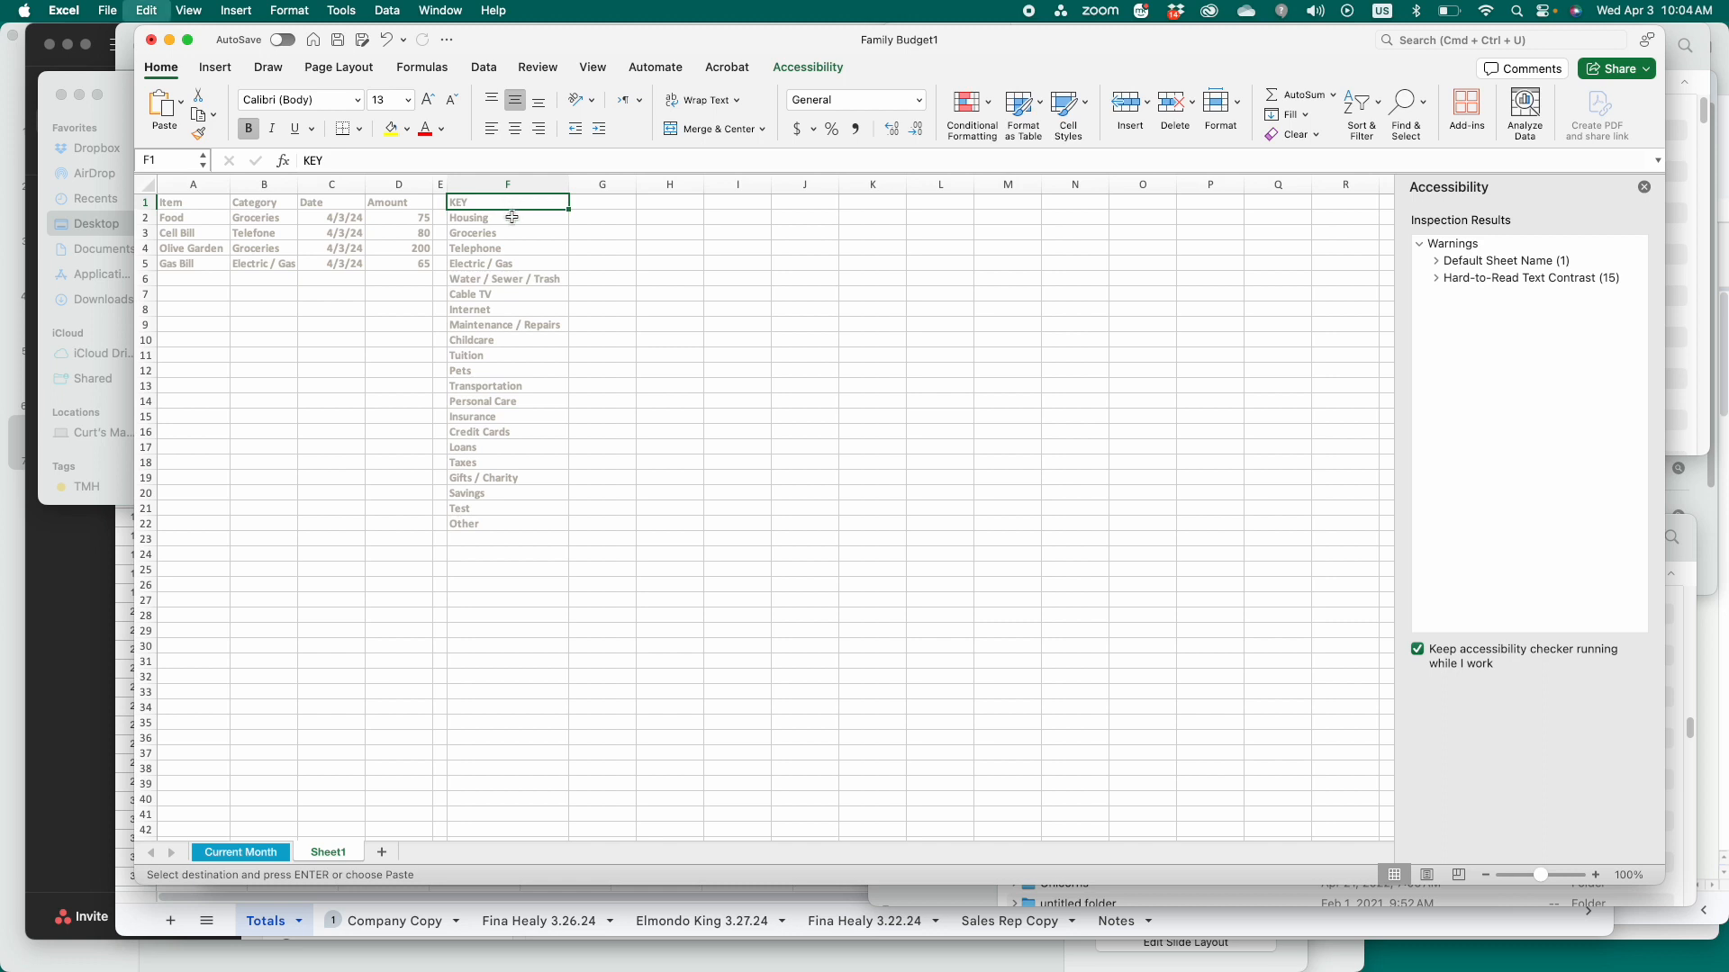
# - Try pasting the copied categories into column F starting at F1, and clear the leftover Other entry in F22
pyautogui.press('super+v')
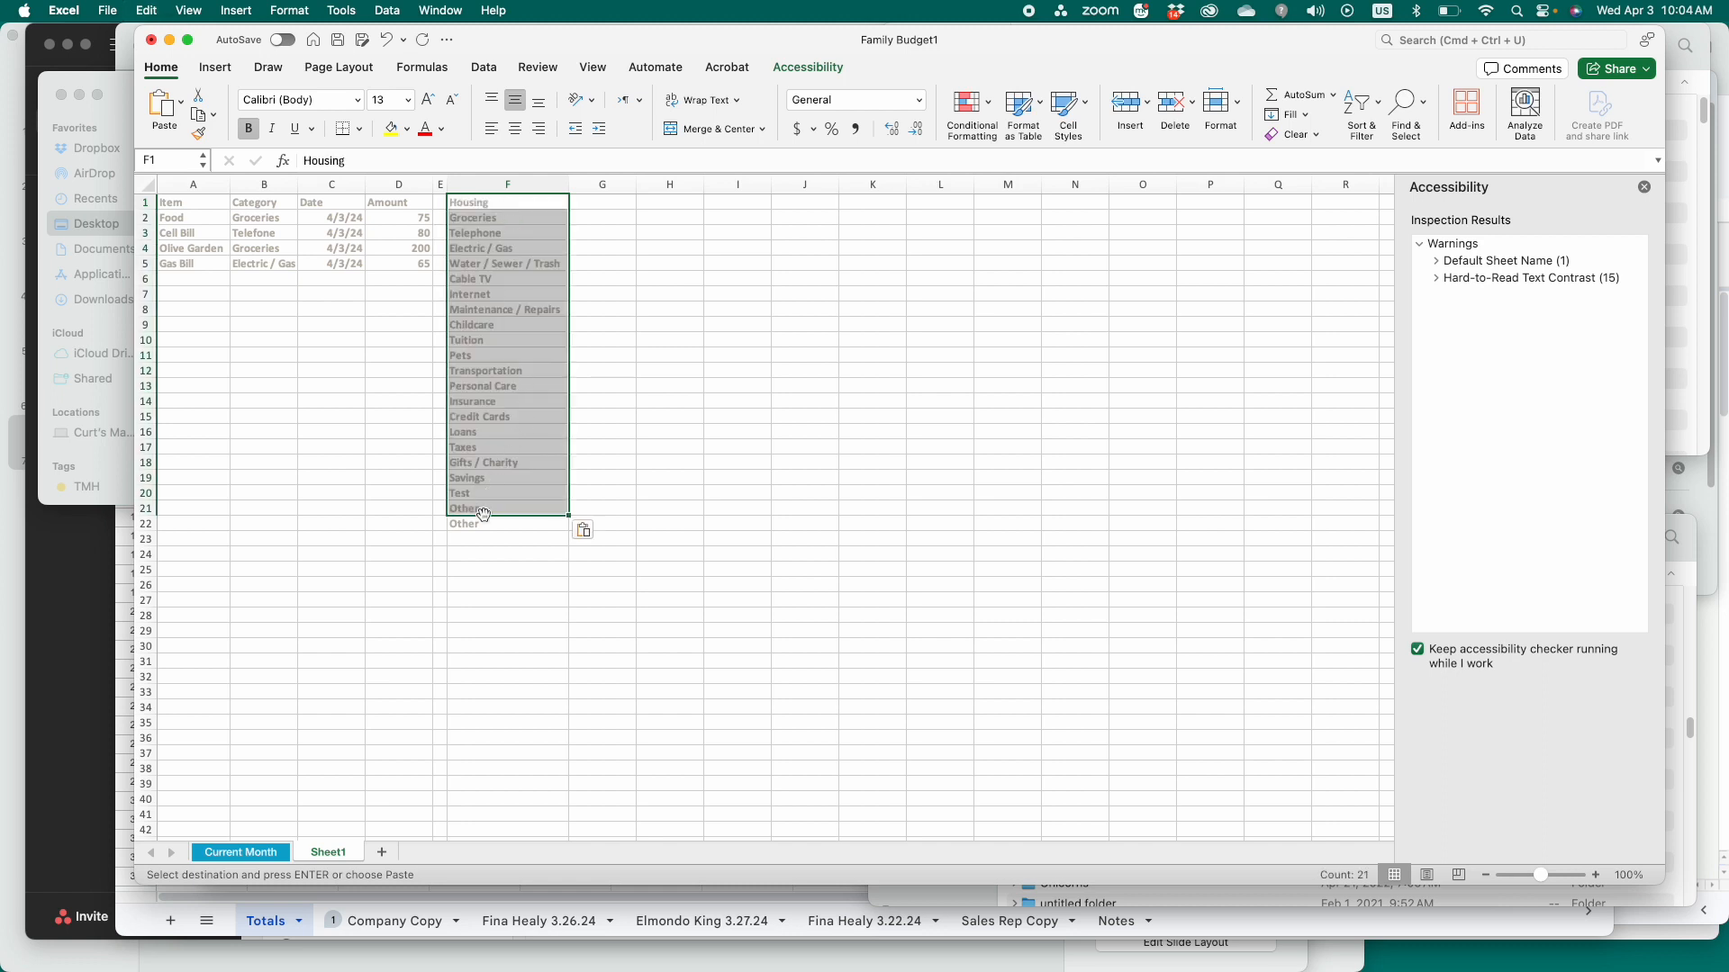
pyautogui.click(484, 524)
pyautogui.click(501, 224)
pyautogui.doubleClick(502, 224)
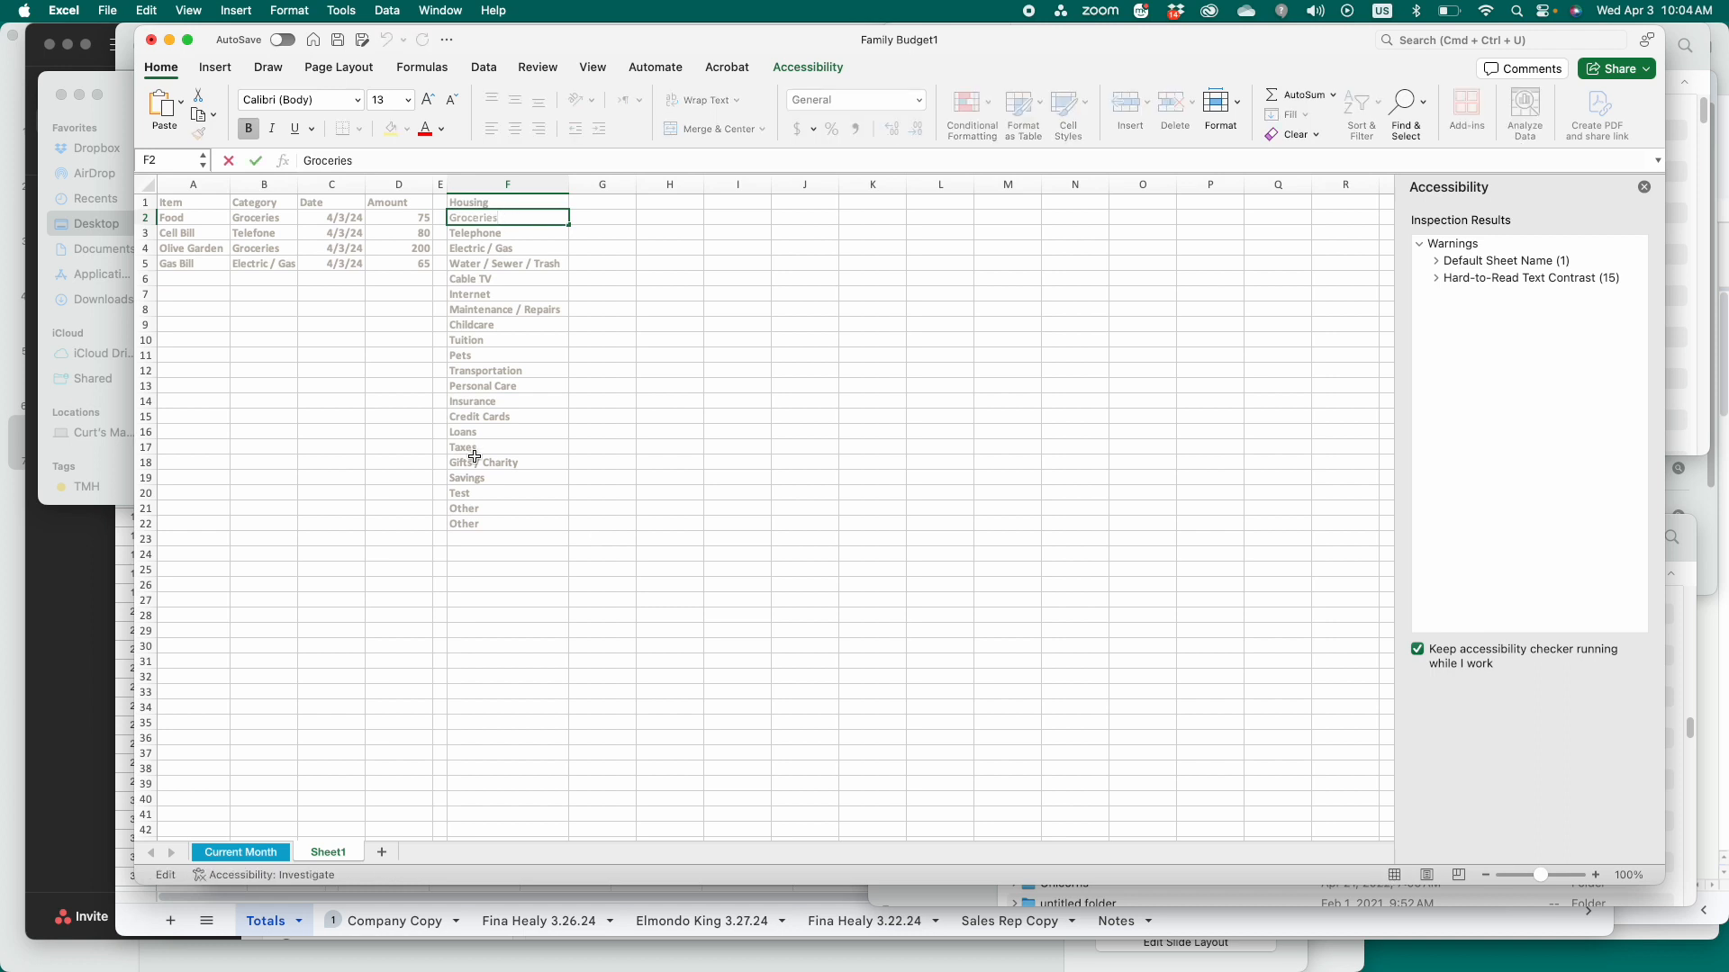
pyautogui.click(482, 525)
pyautogui.press('Delete')
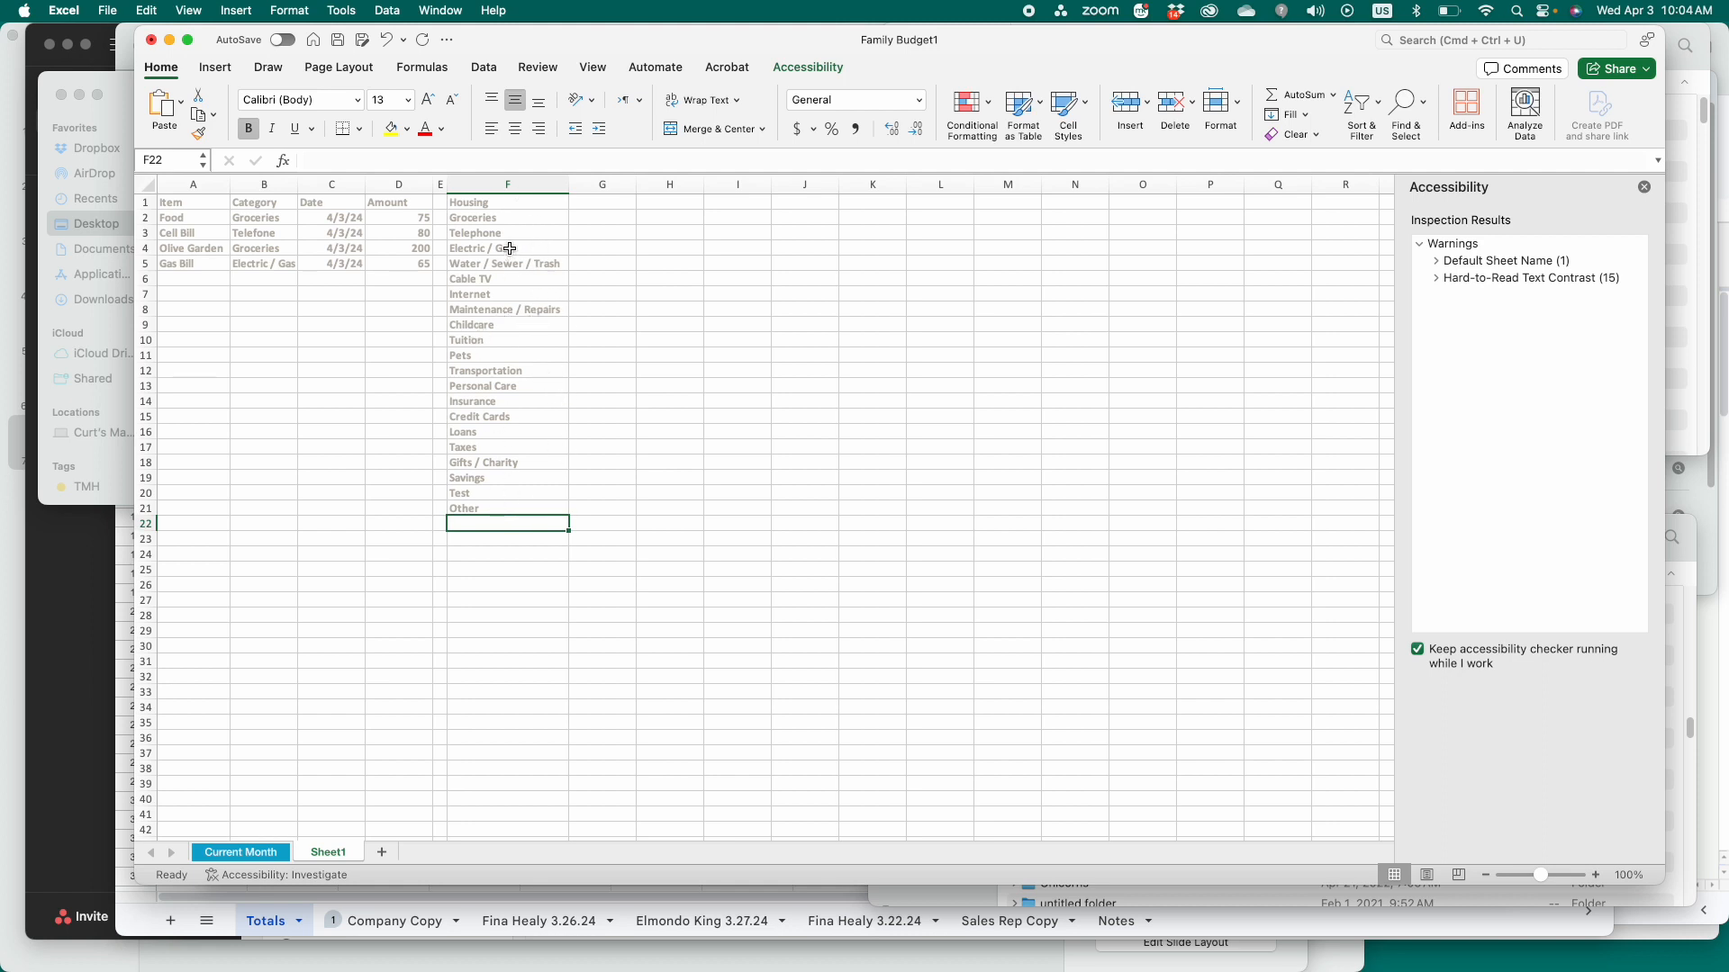
# - Undo the F22 deletion and the category paste over the KEY heading
pyautogui.press('super+z')
pyautogui.press('super+z')
pyautogui.press('super+z')
# - Paste the copied category names into column F of Sheet1 starting at F2, below the KEY heading
pyautogui.click(499, 221)
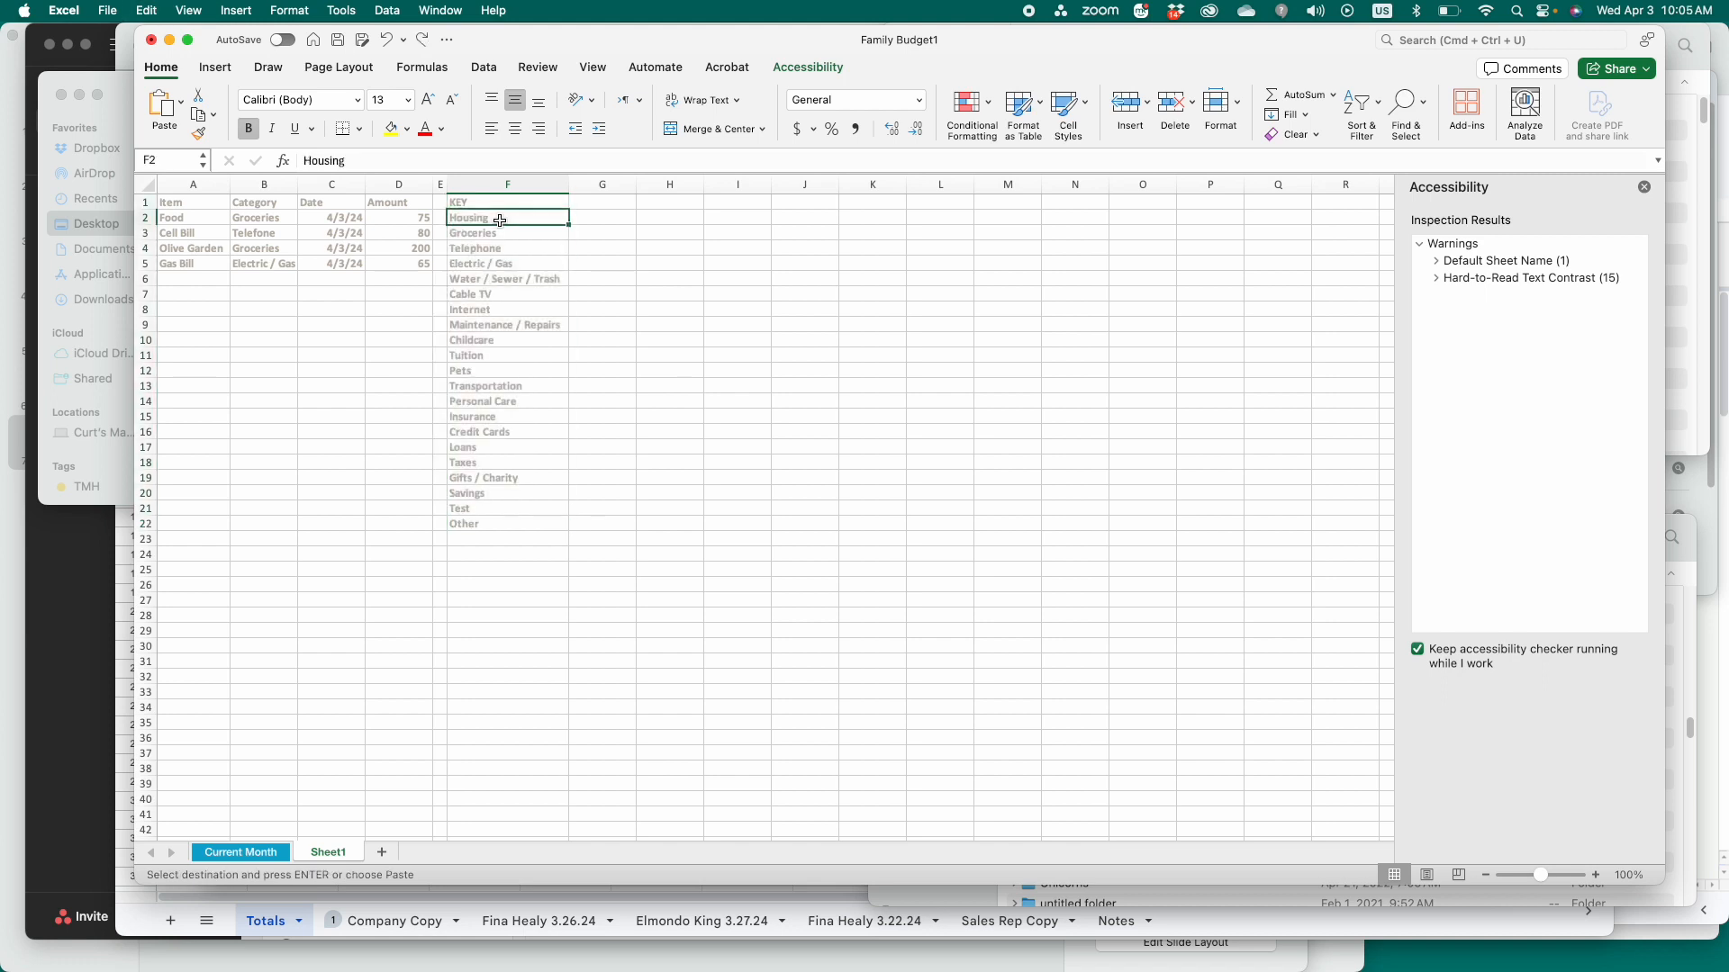
pyautogui.press('super+v')
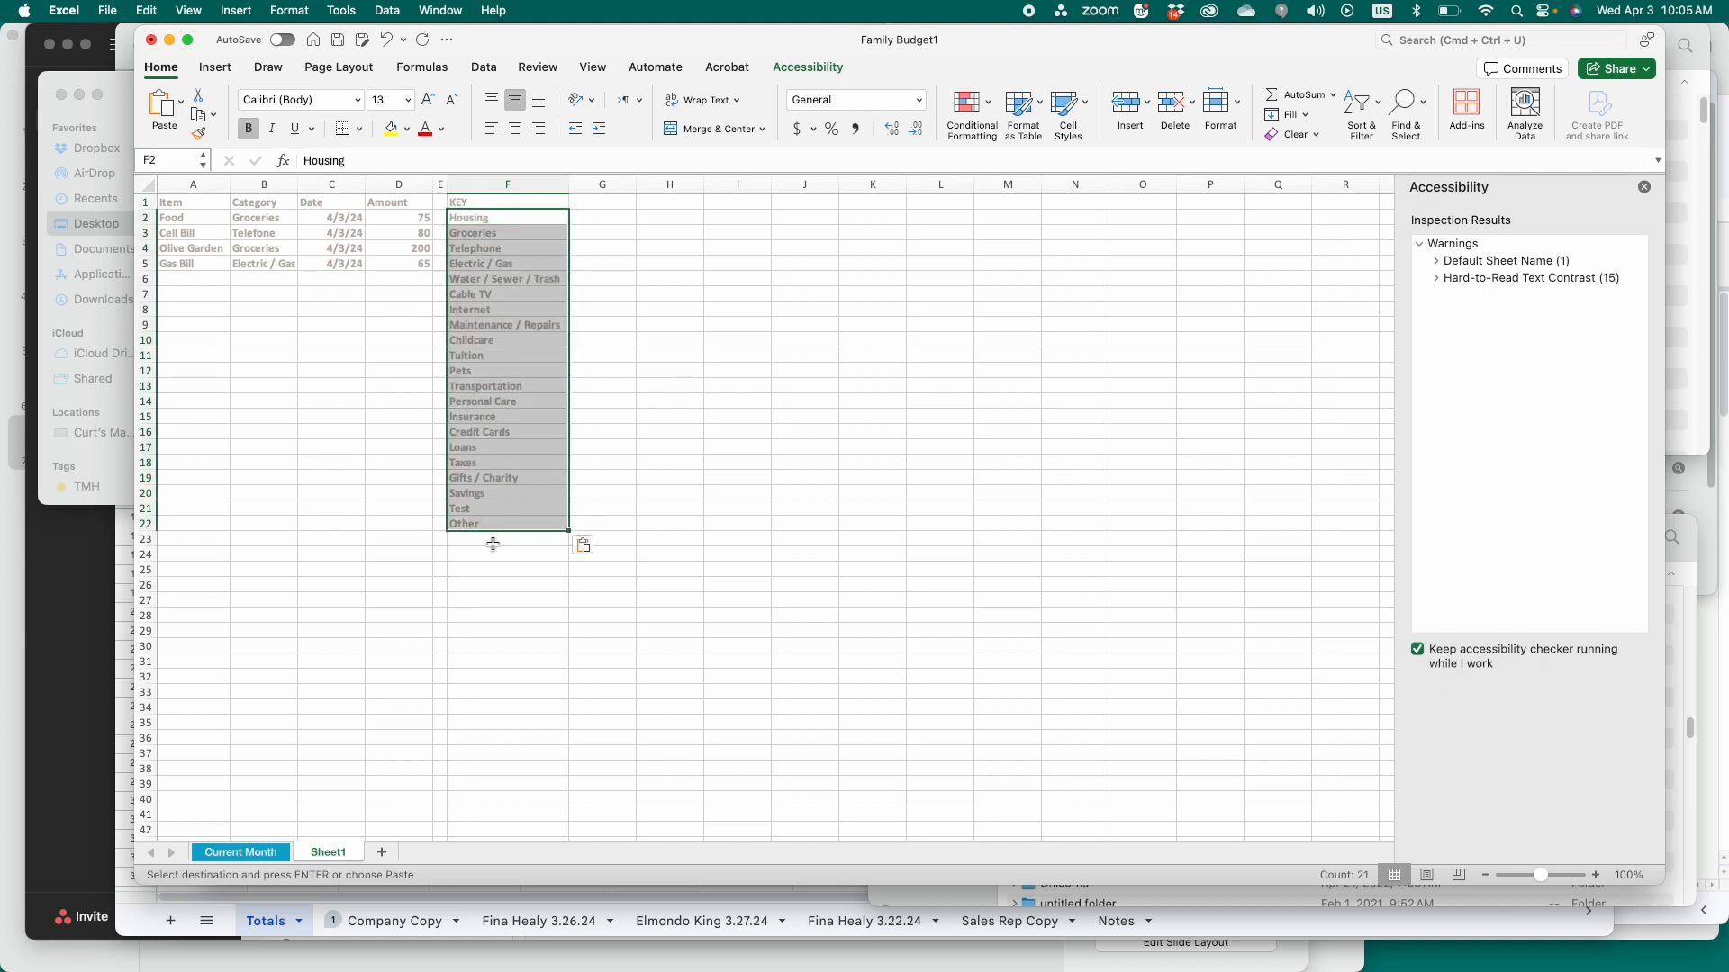
pyautogui.click(502, 550)
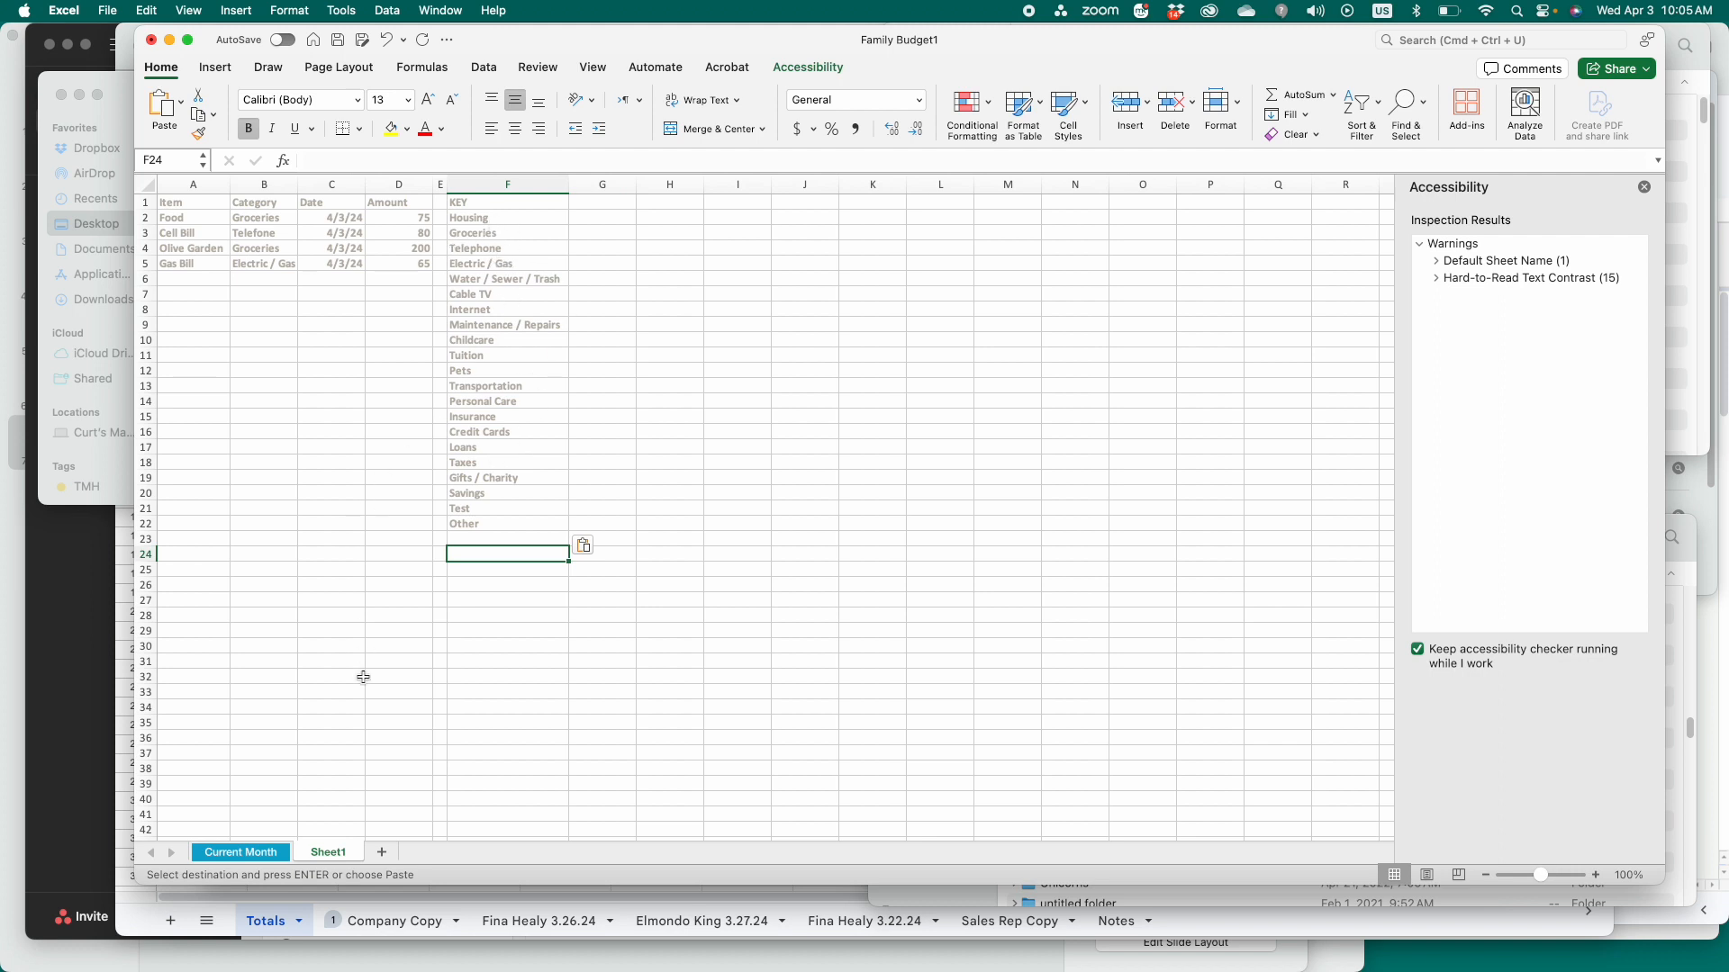
# - Examine the SUMIF formula behind the Housing actual amount in D27 on Current Month
pyautogui.click(264, 853)
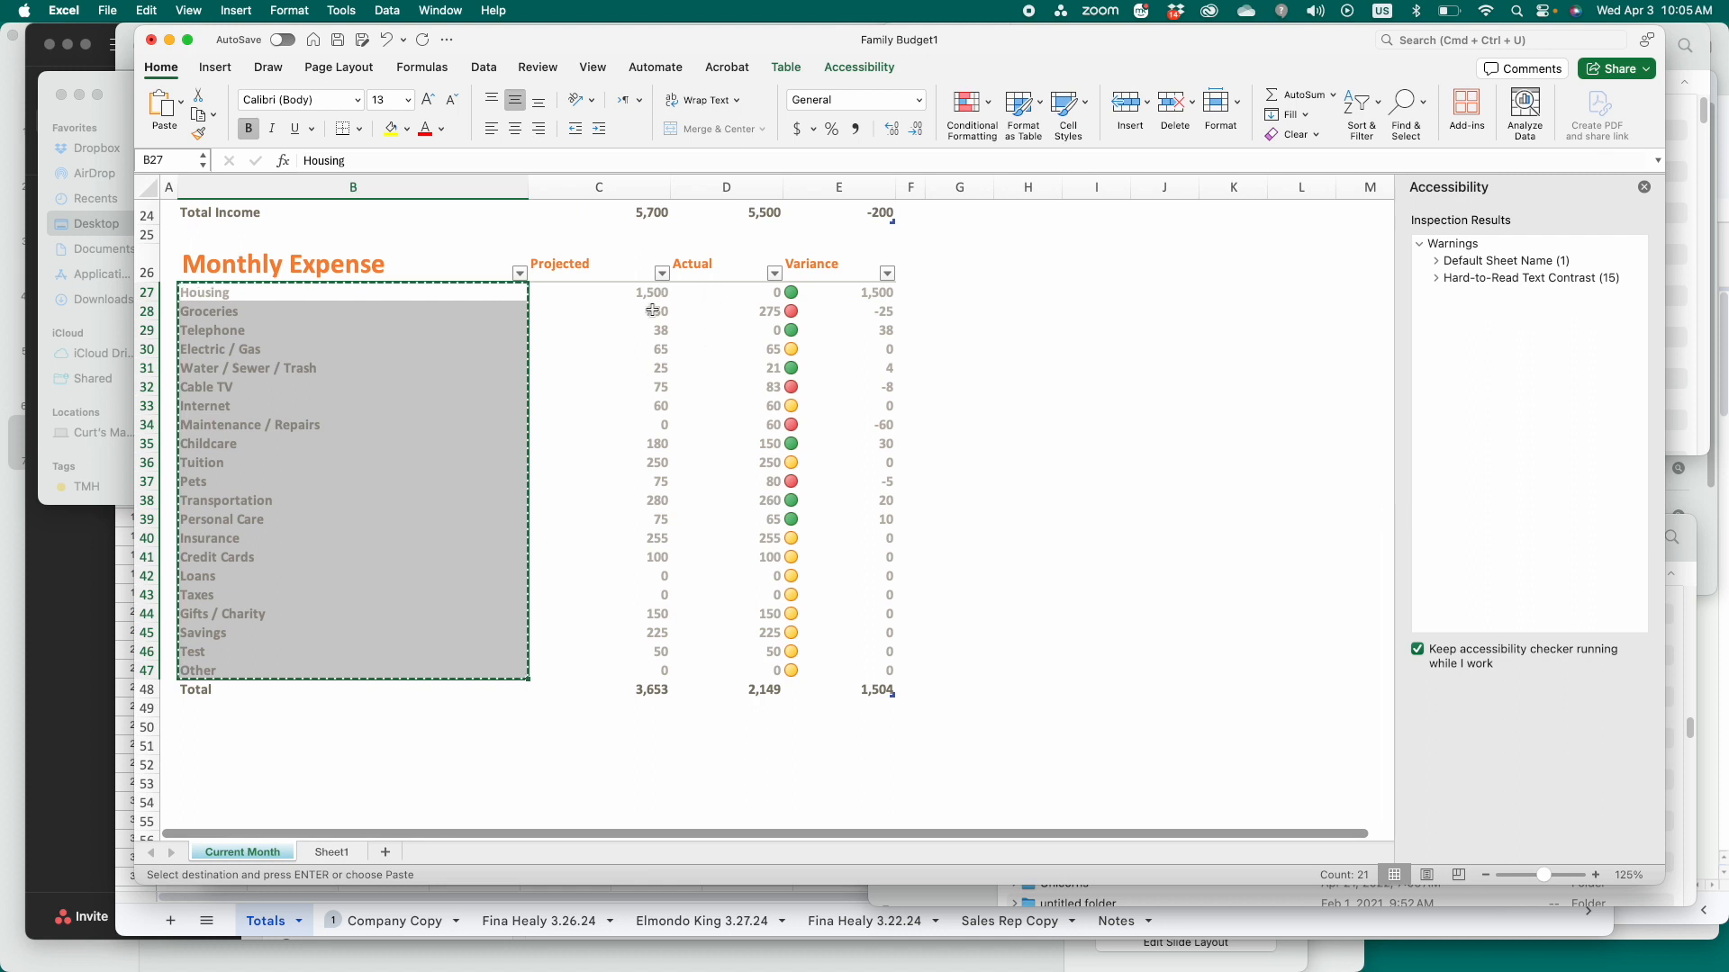
pyautogui.click(752, 298)
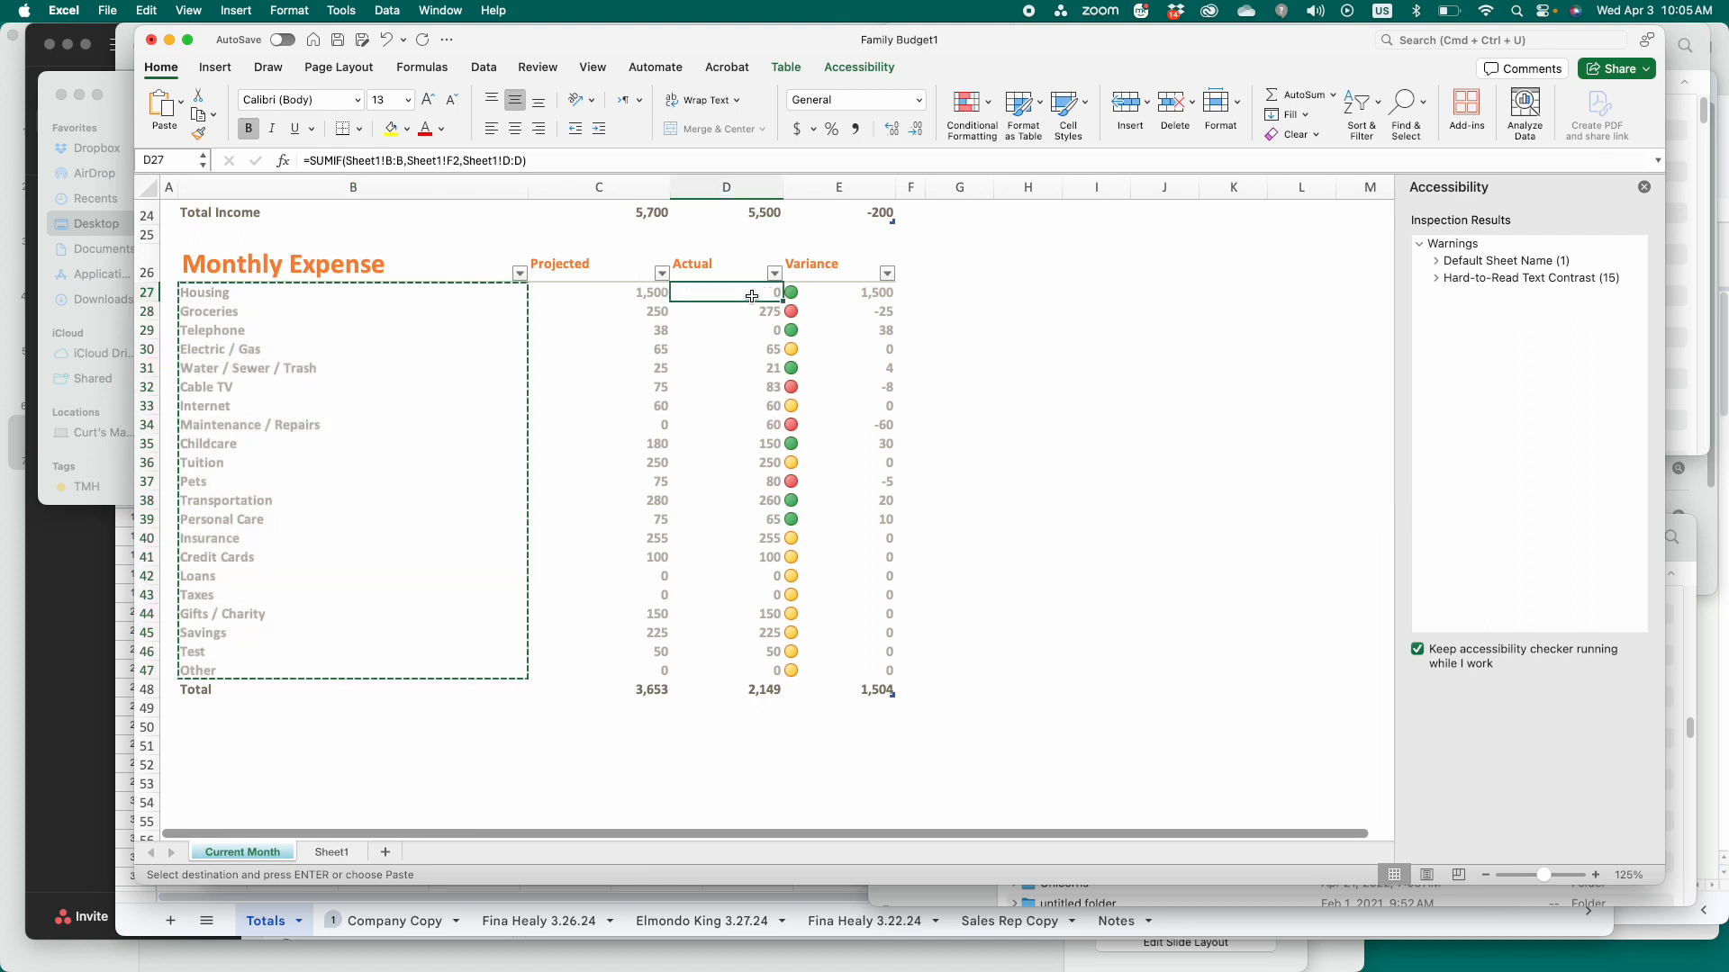
pyautogui.doubleClick(742, 293)
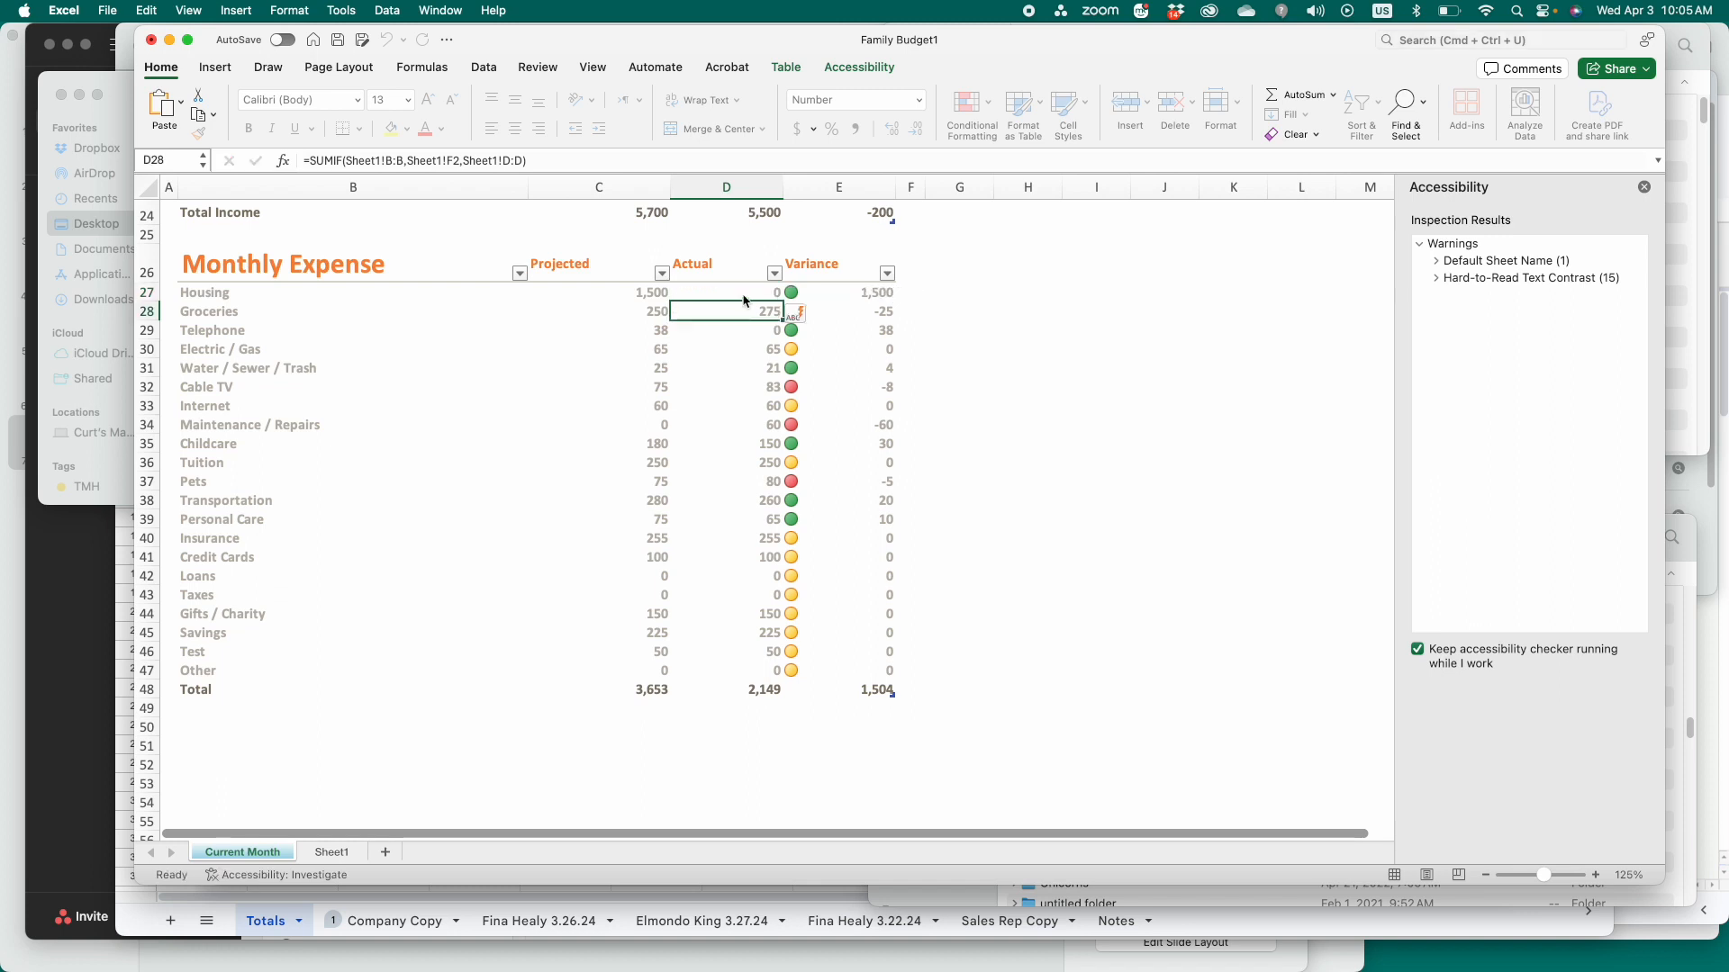
# - Start a SUMIF formula in the Groceries actual cell D28, using the Category column Sheet1!B:B as the range
pyautogui.click(753, 310)
pyautogui.write('=sumif')
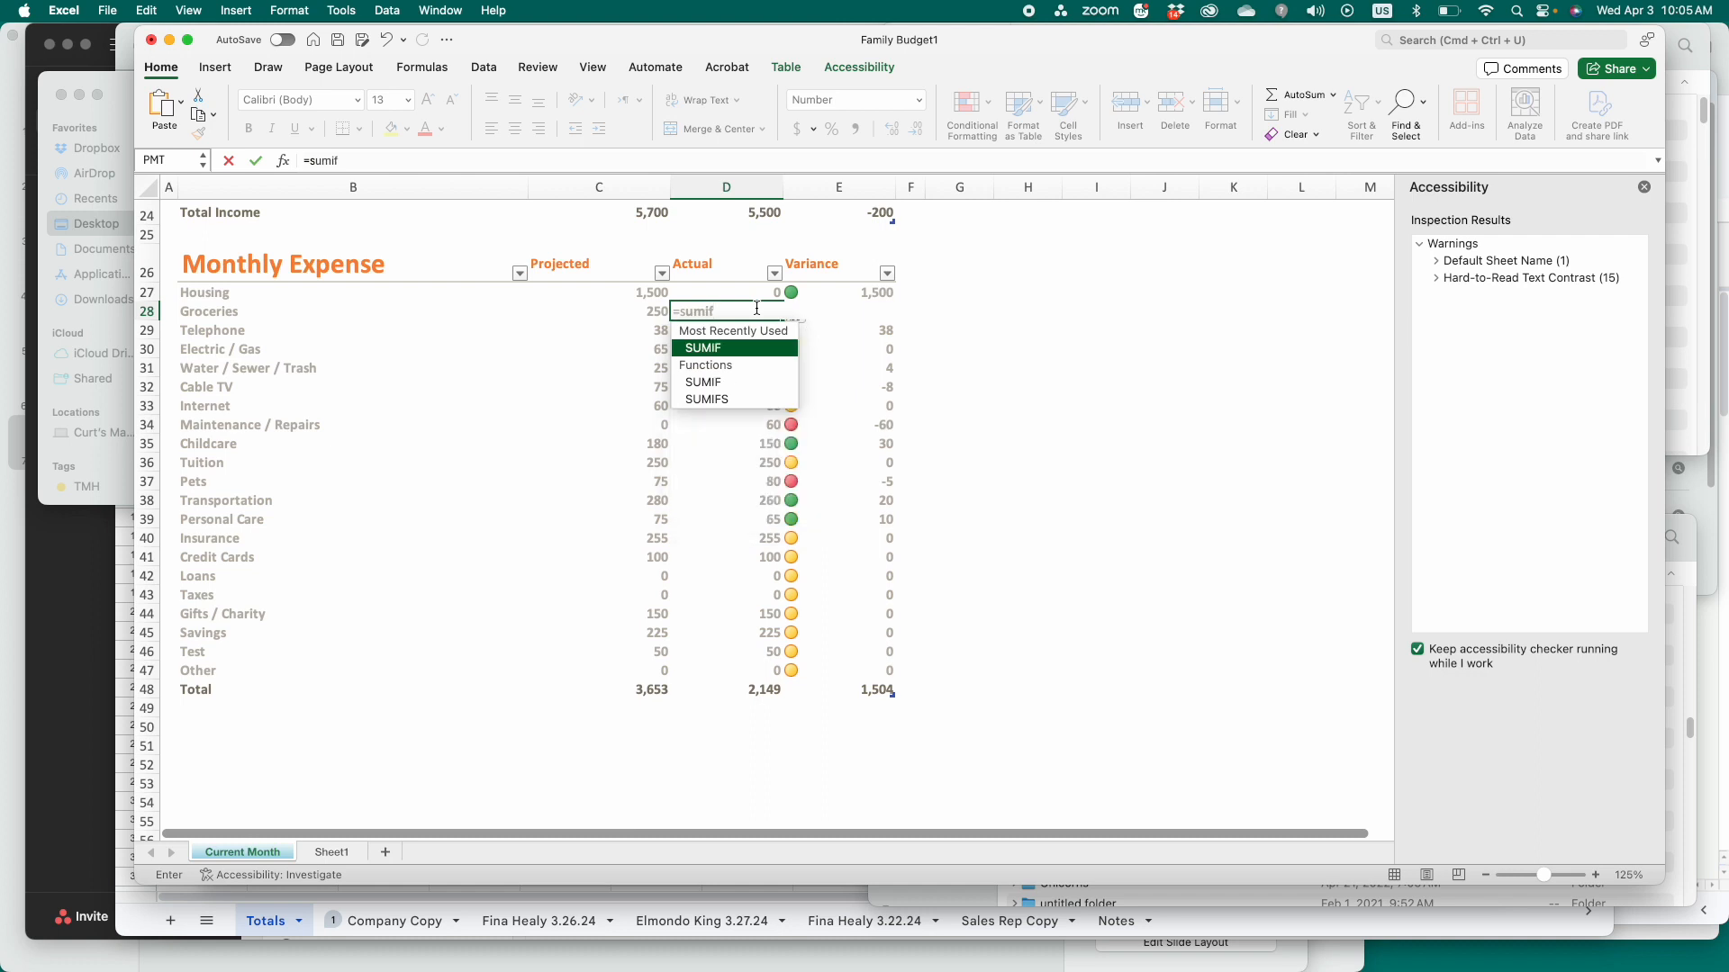
pyautogui.write('(')
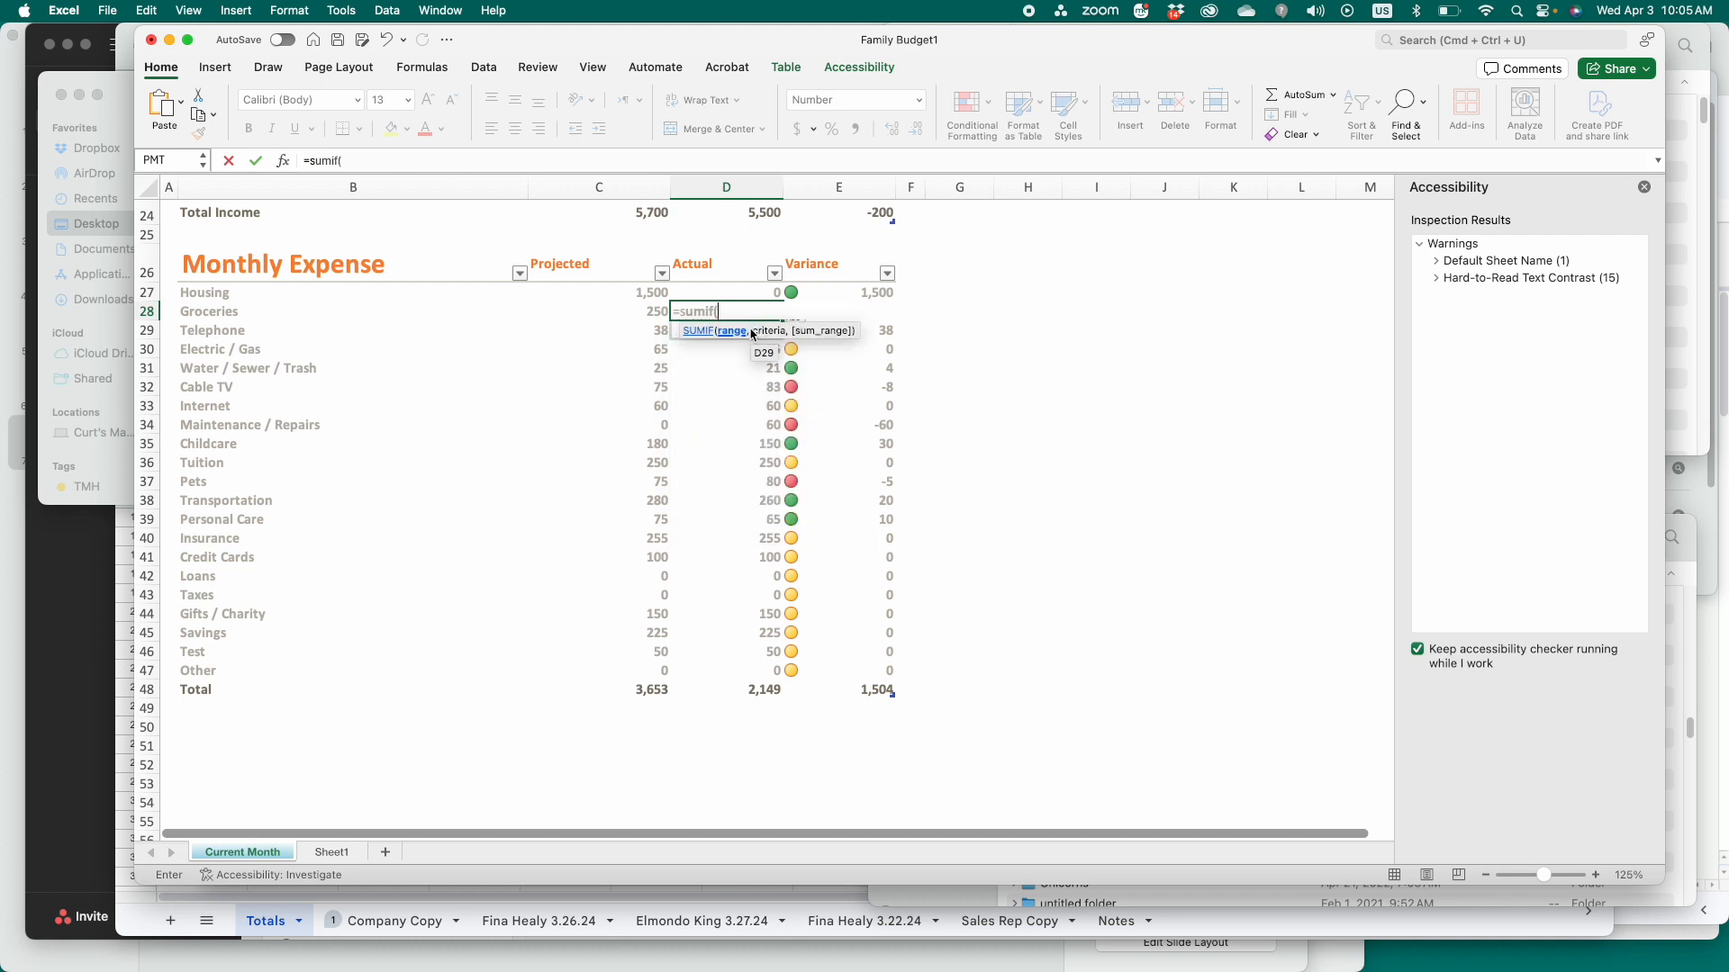
pyautogui.click(343, 861)
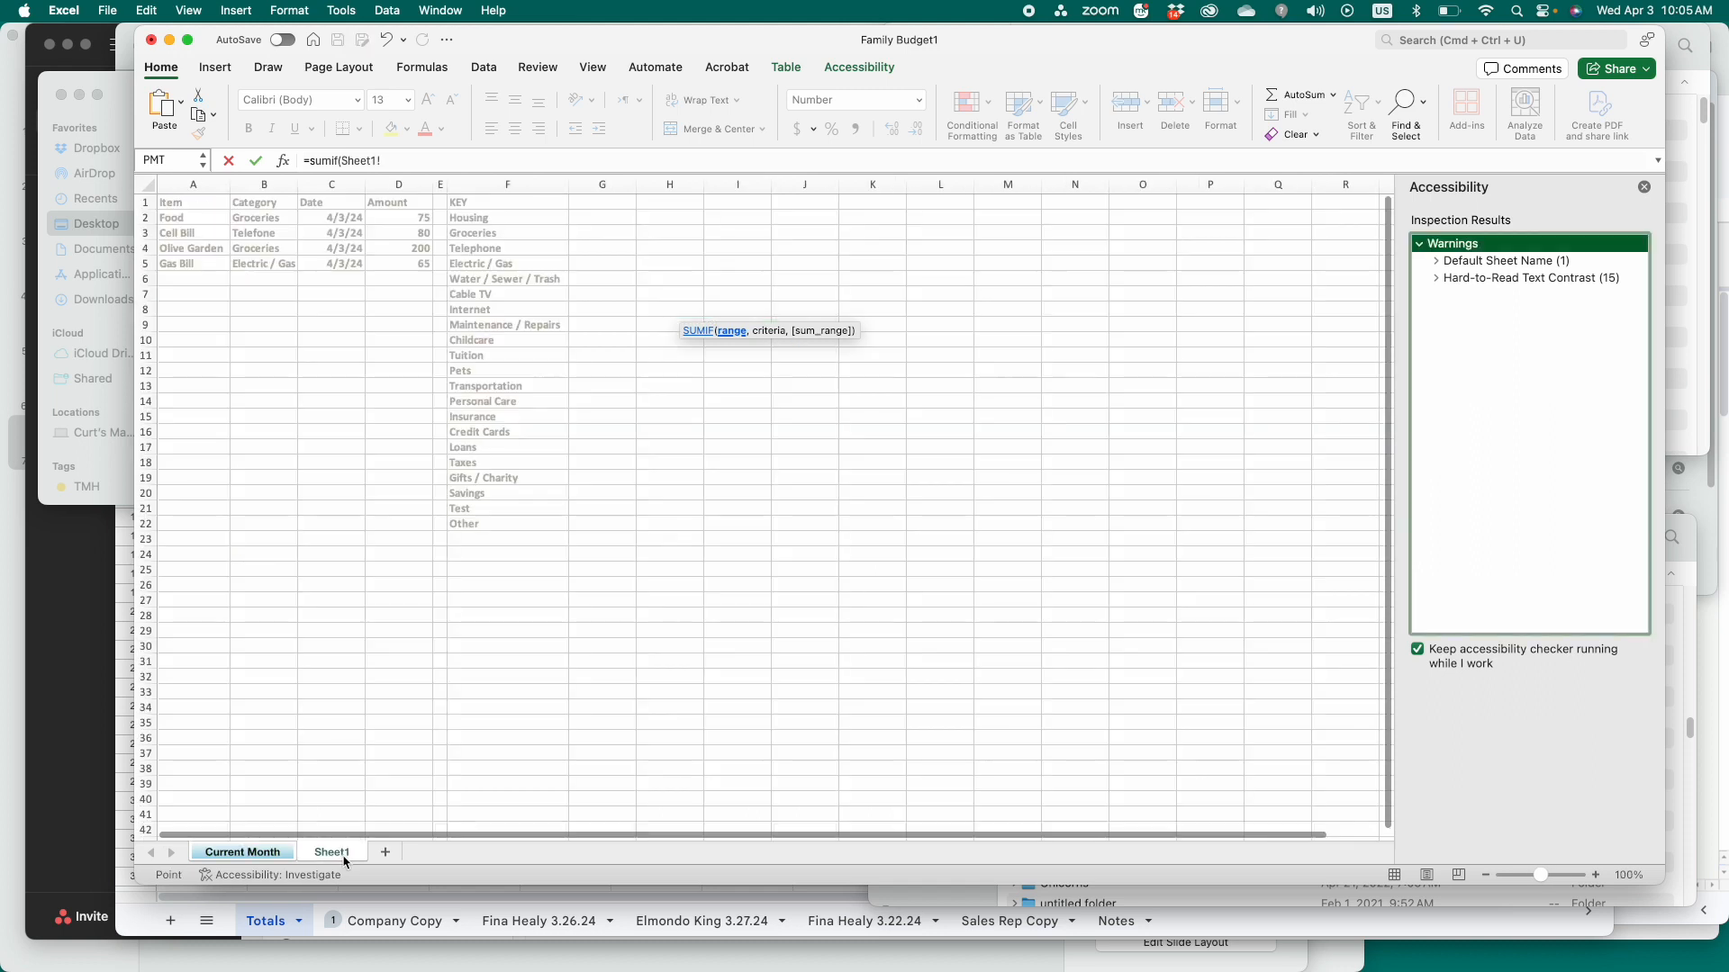
pyautogui.click(263, 185)
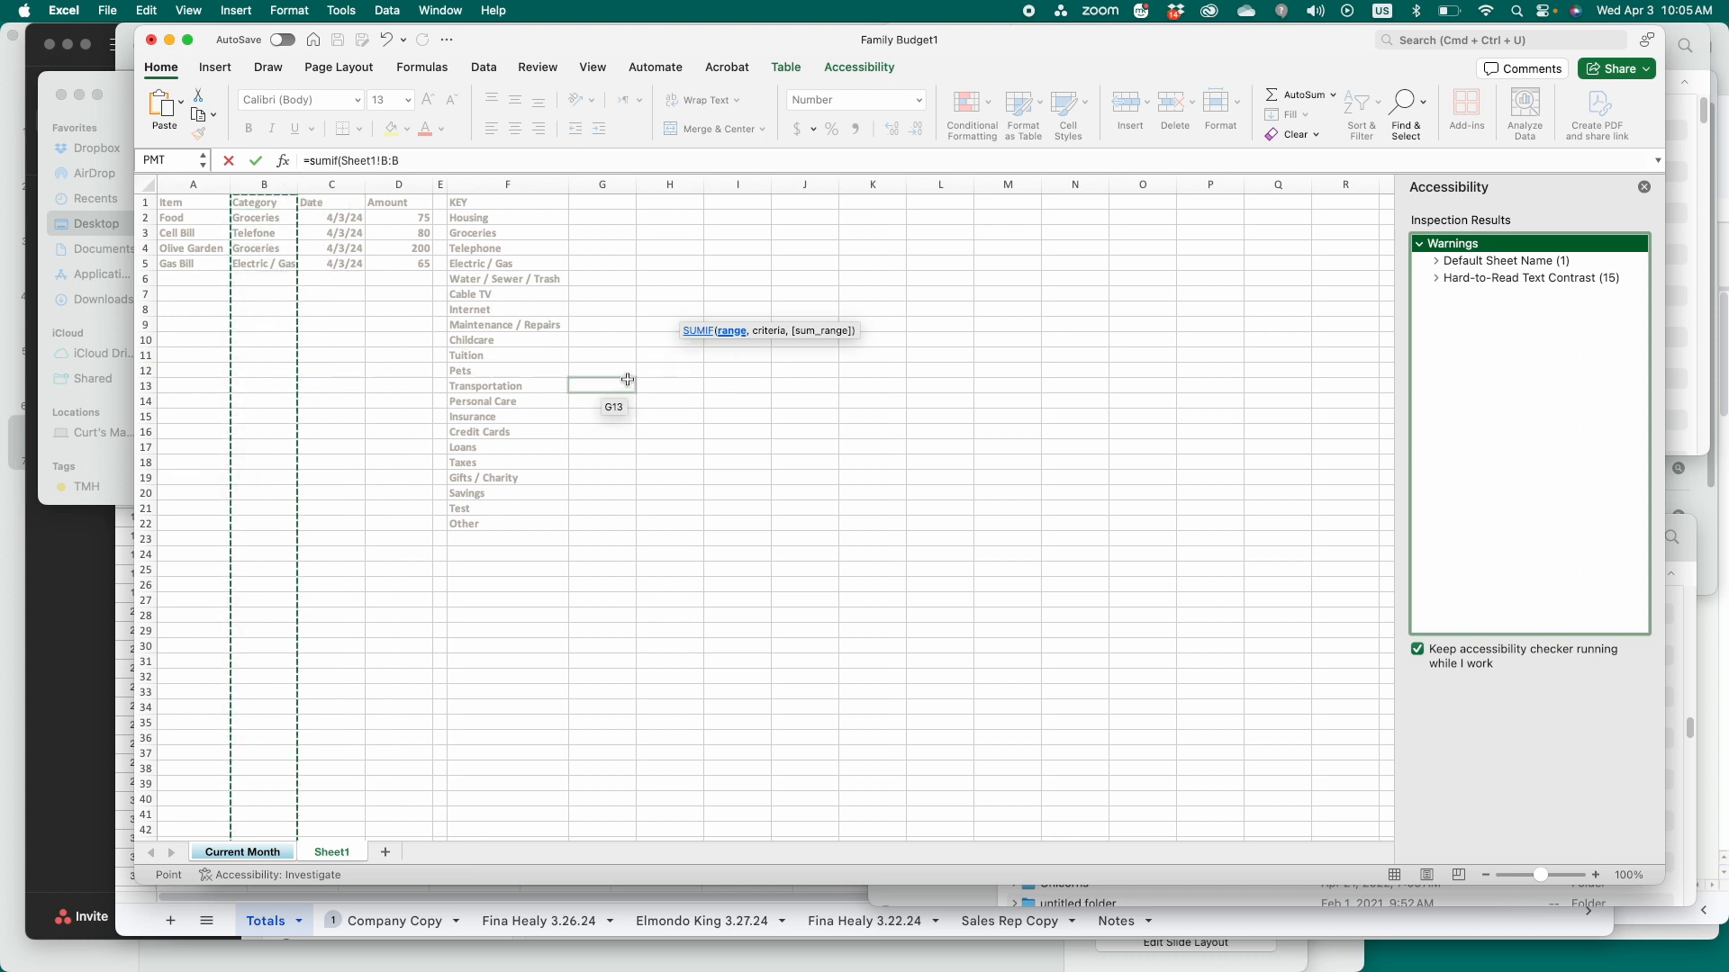
pyautogui.click(454, 165)
pyautogui.write(',')
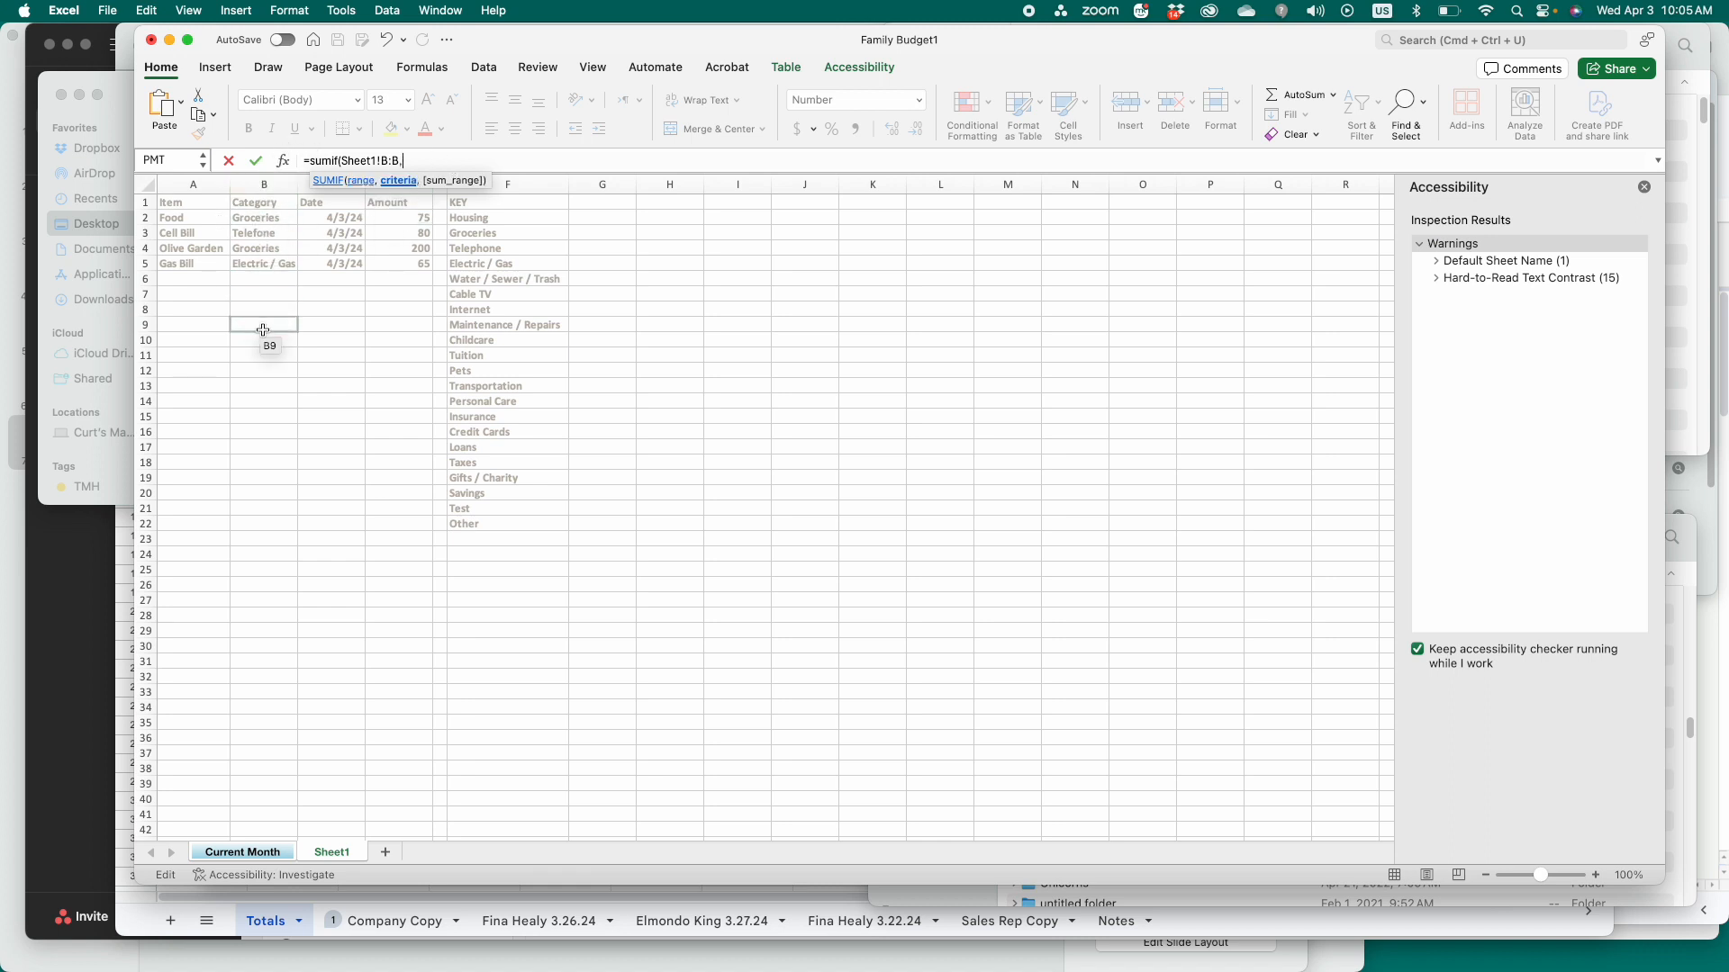
# - Complete the D28 SUMIF formula with Sheet1!F3 as the criteria and Sheet1!D:D as the sum range, checking it against the Sheet1 amounts
pyautogui.click(500, 227)
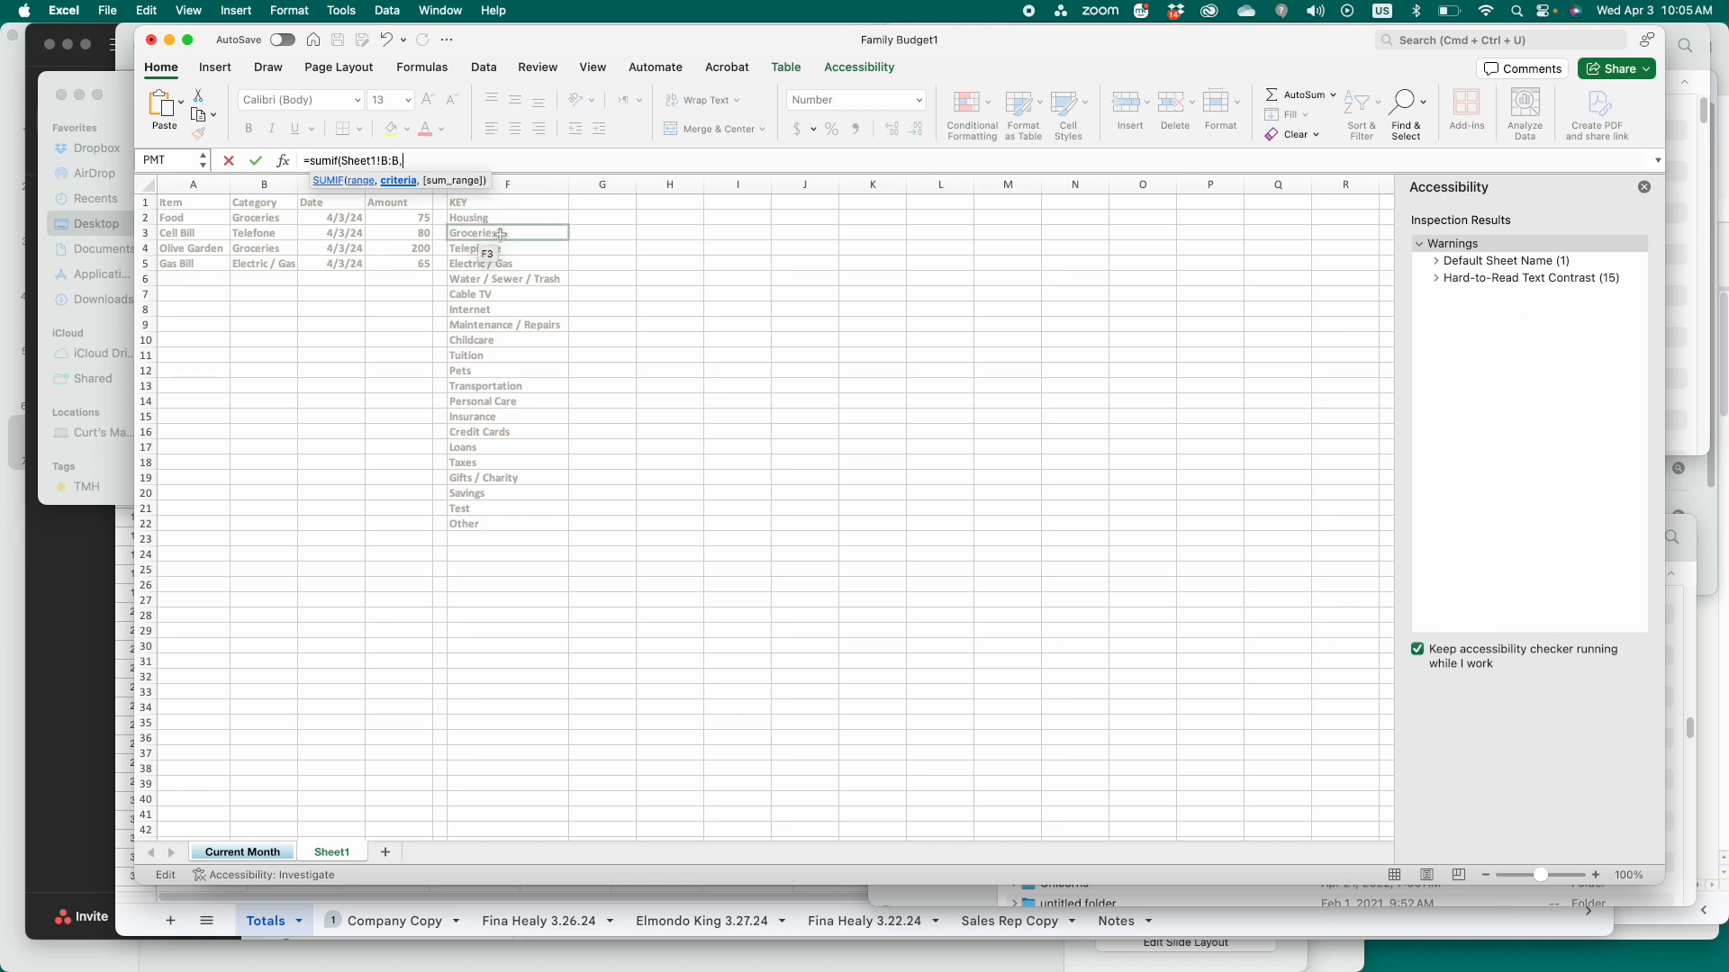
pyautogui.click(500, 234)
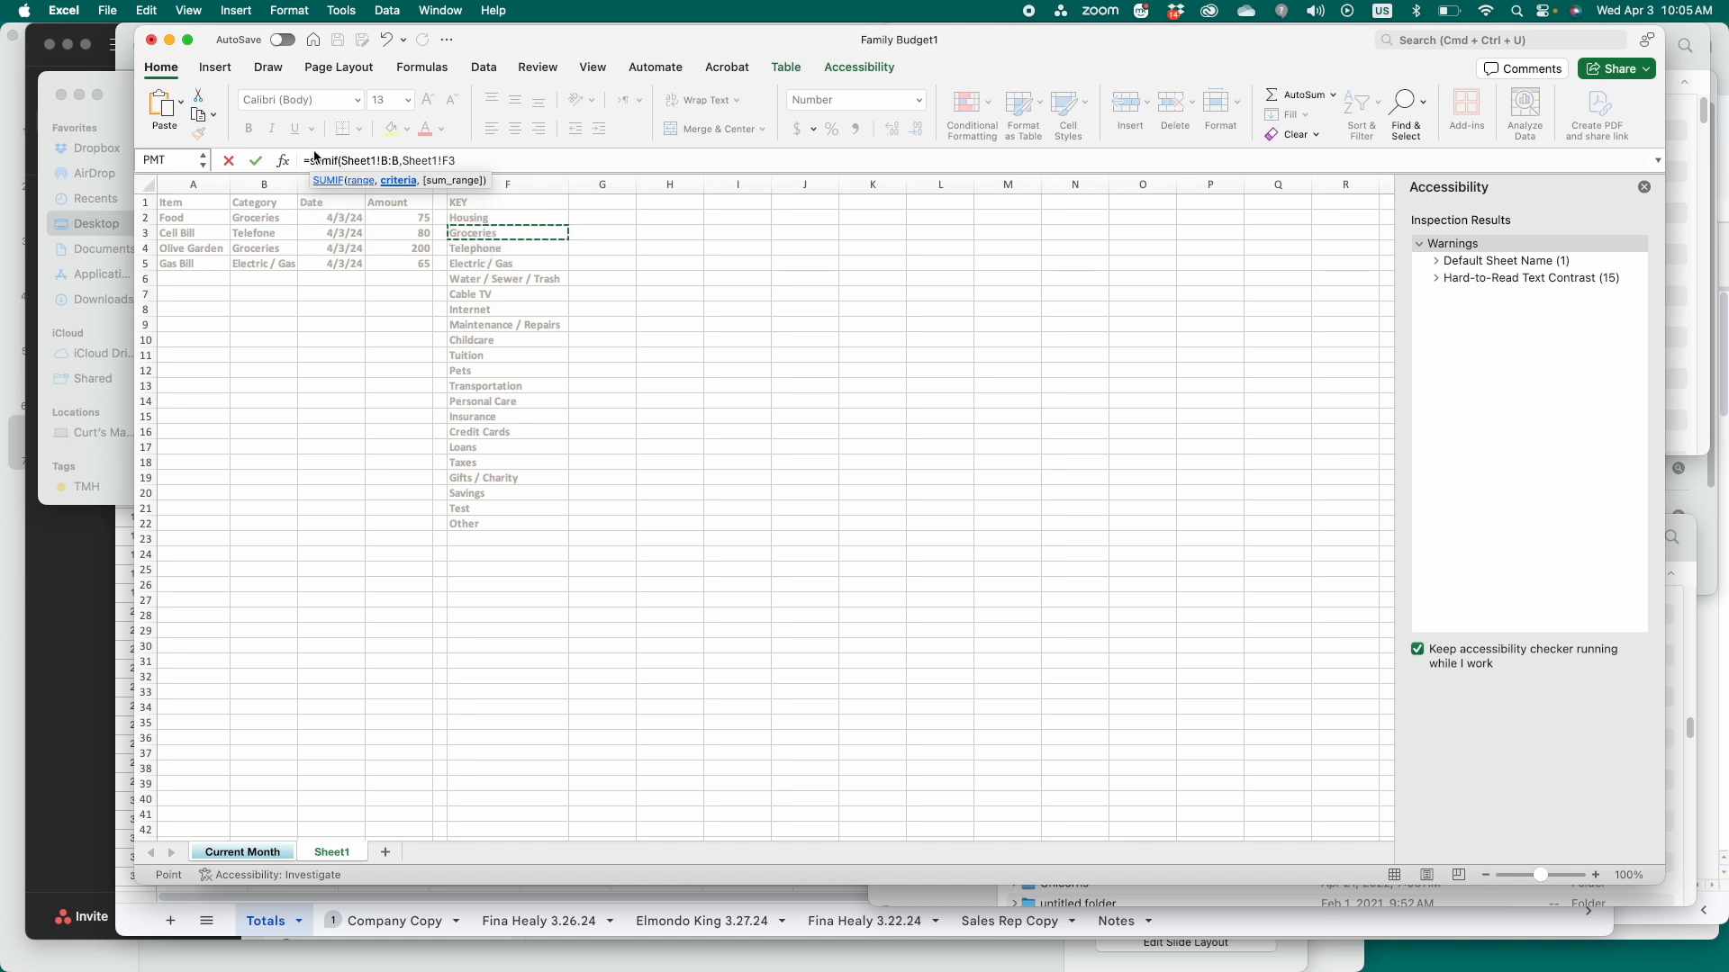
pyautogui.write(',')
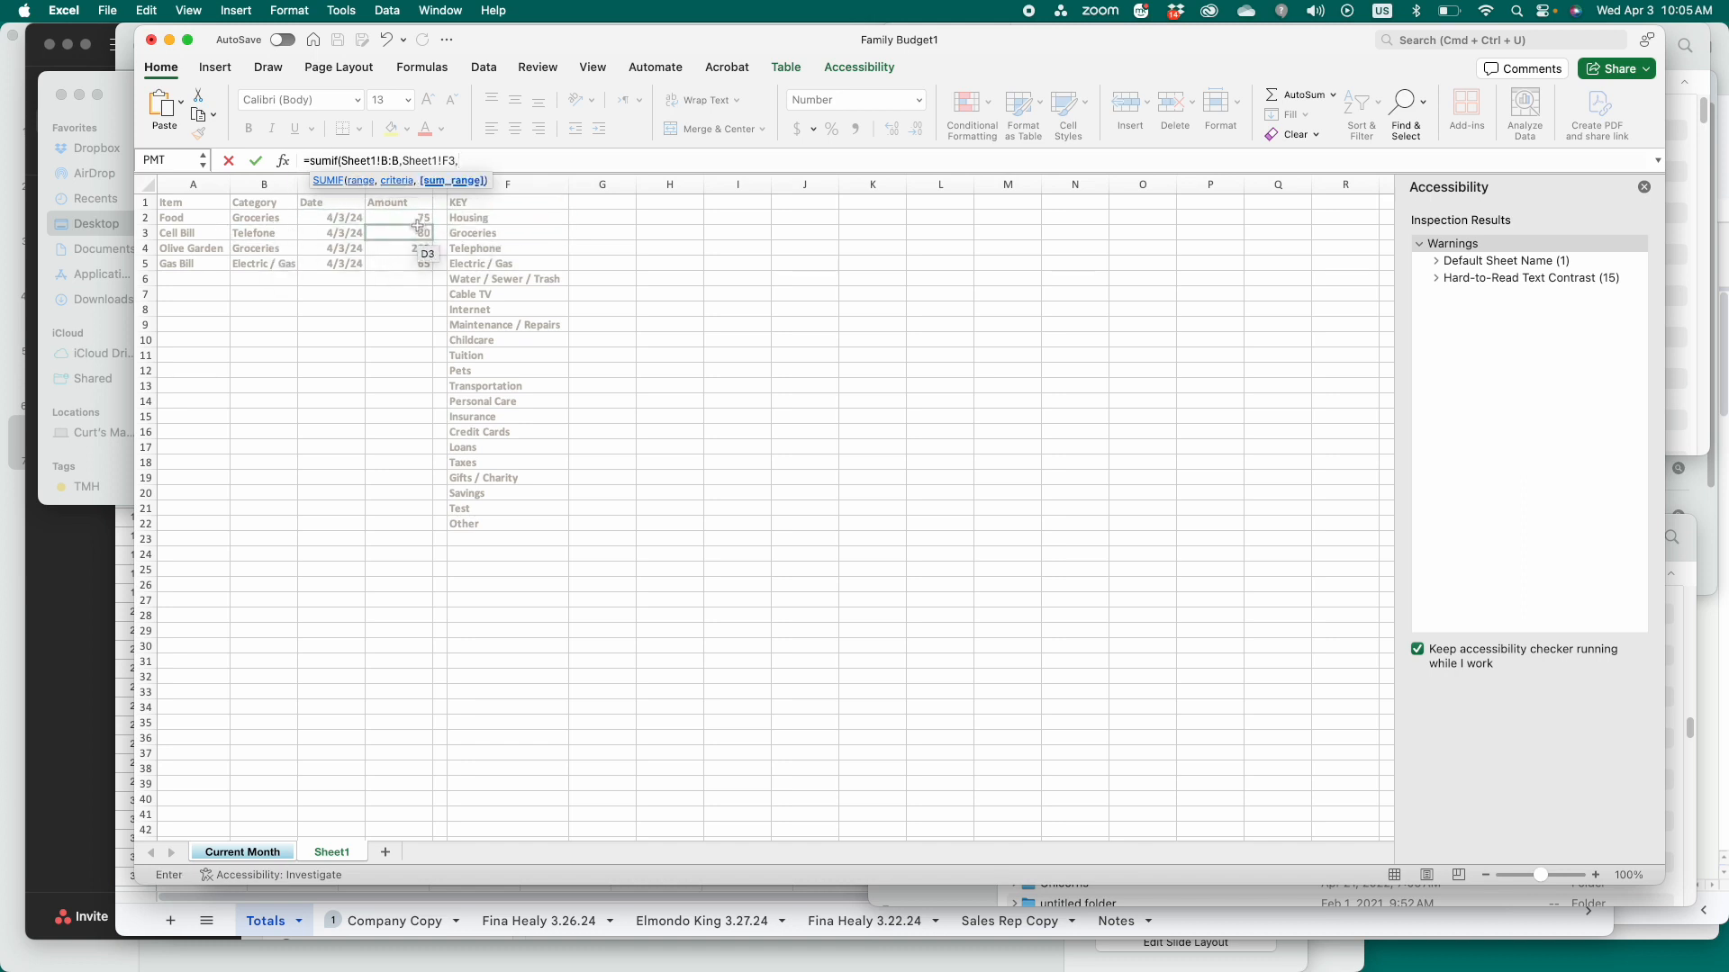
pyautogui.click(412, 189)
pyautogui.write(')')
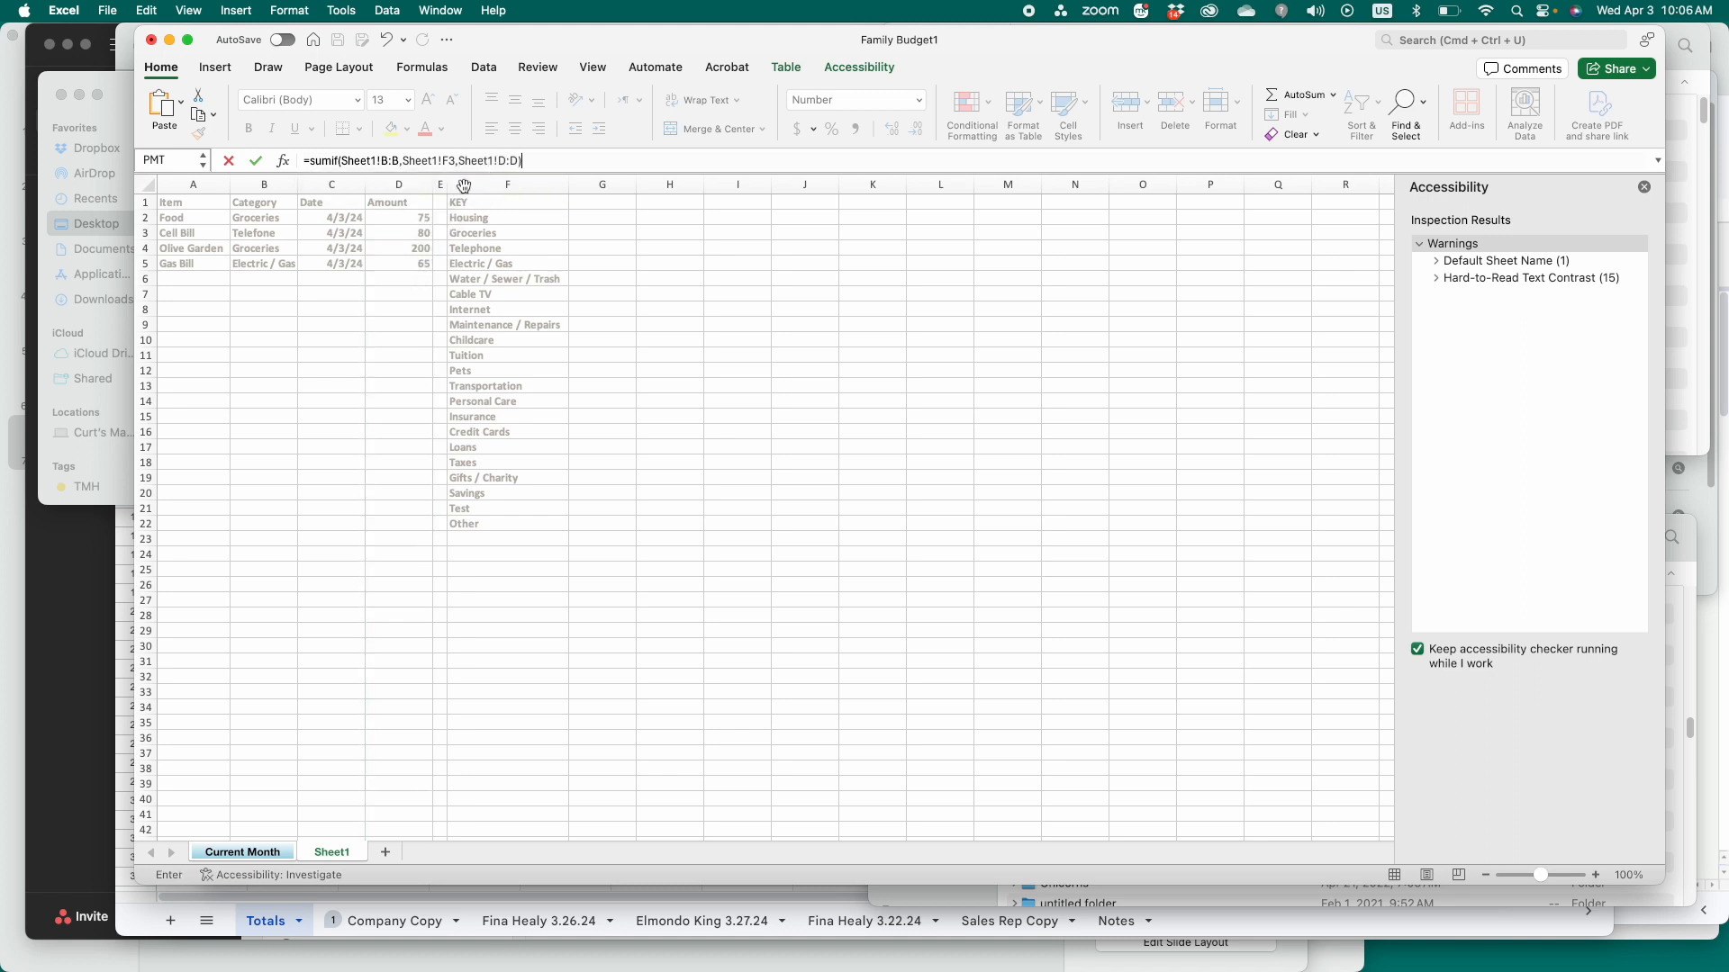
pyautogui.press('Return')
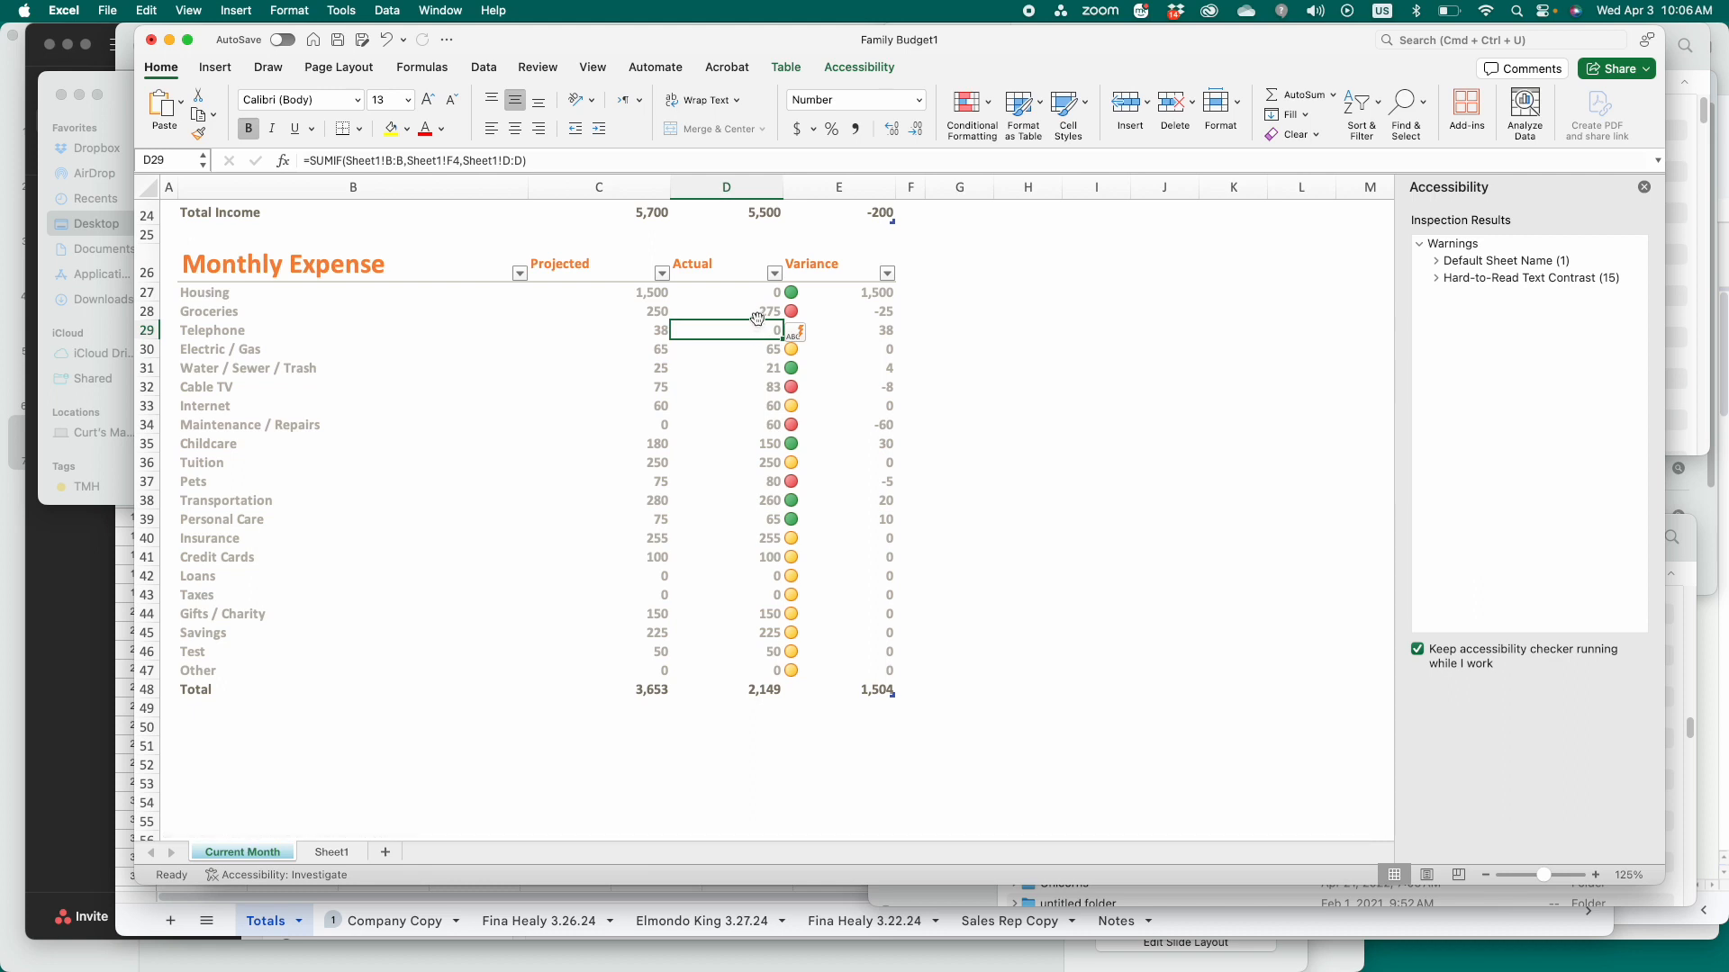
pyautogui.click(348, 852)
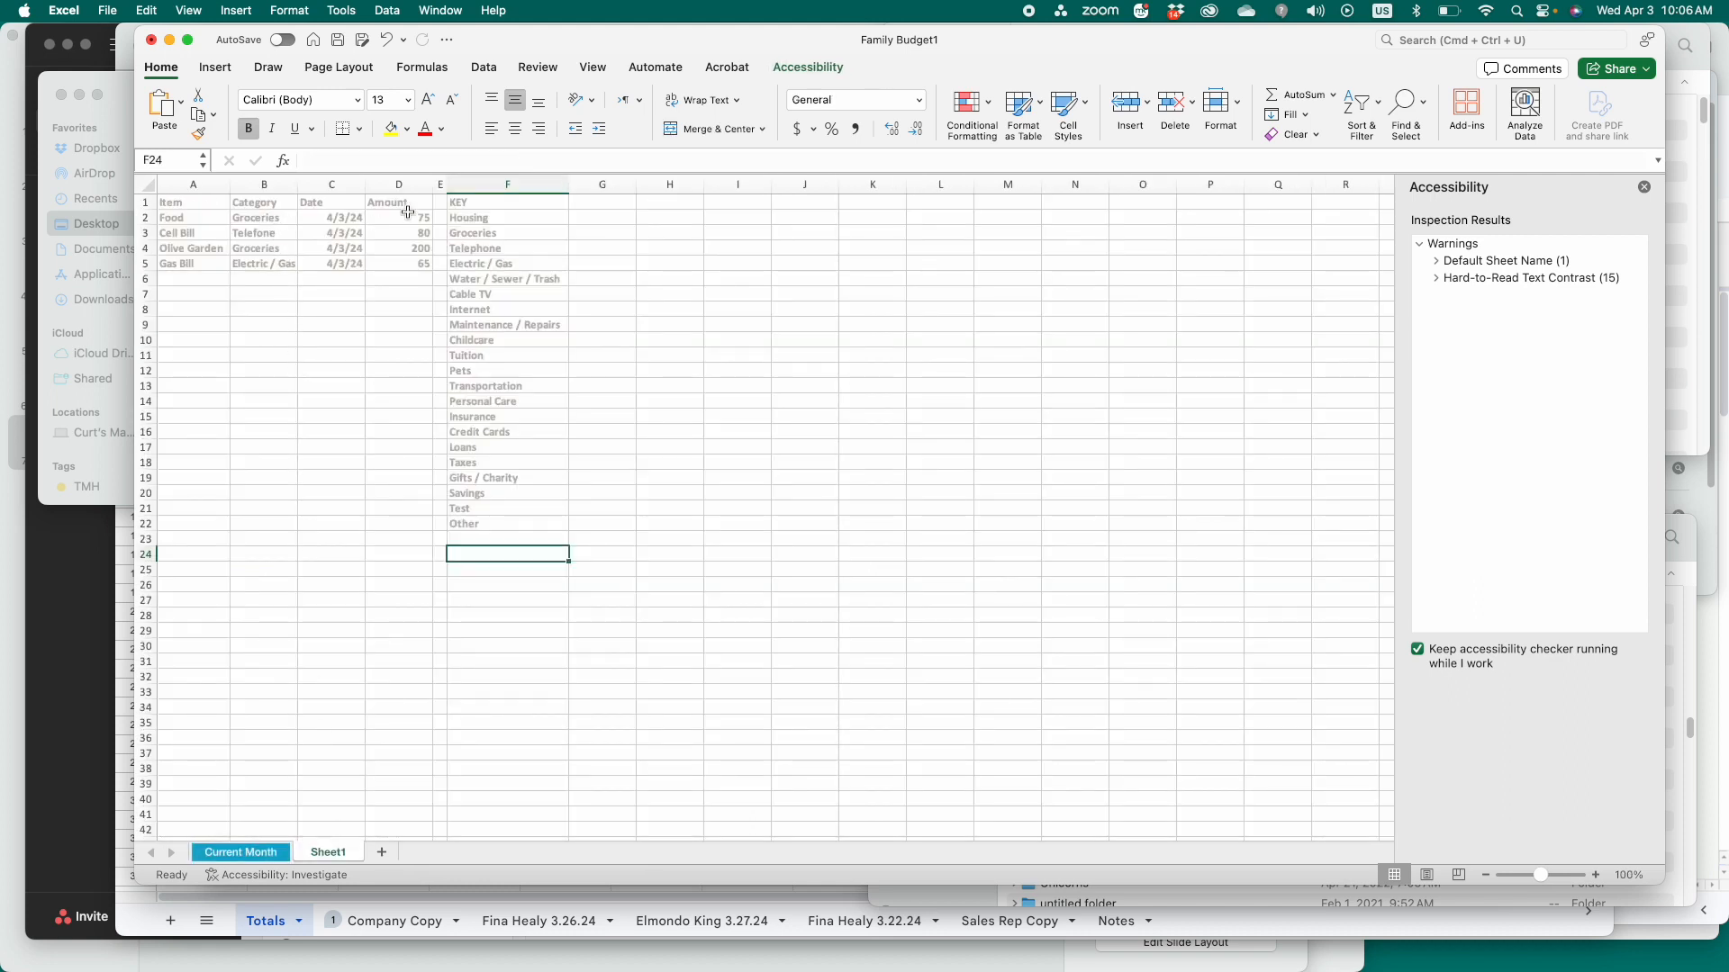
pyautogui.click(264, 852)
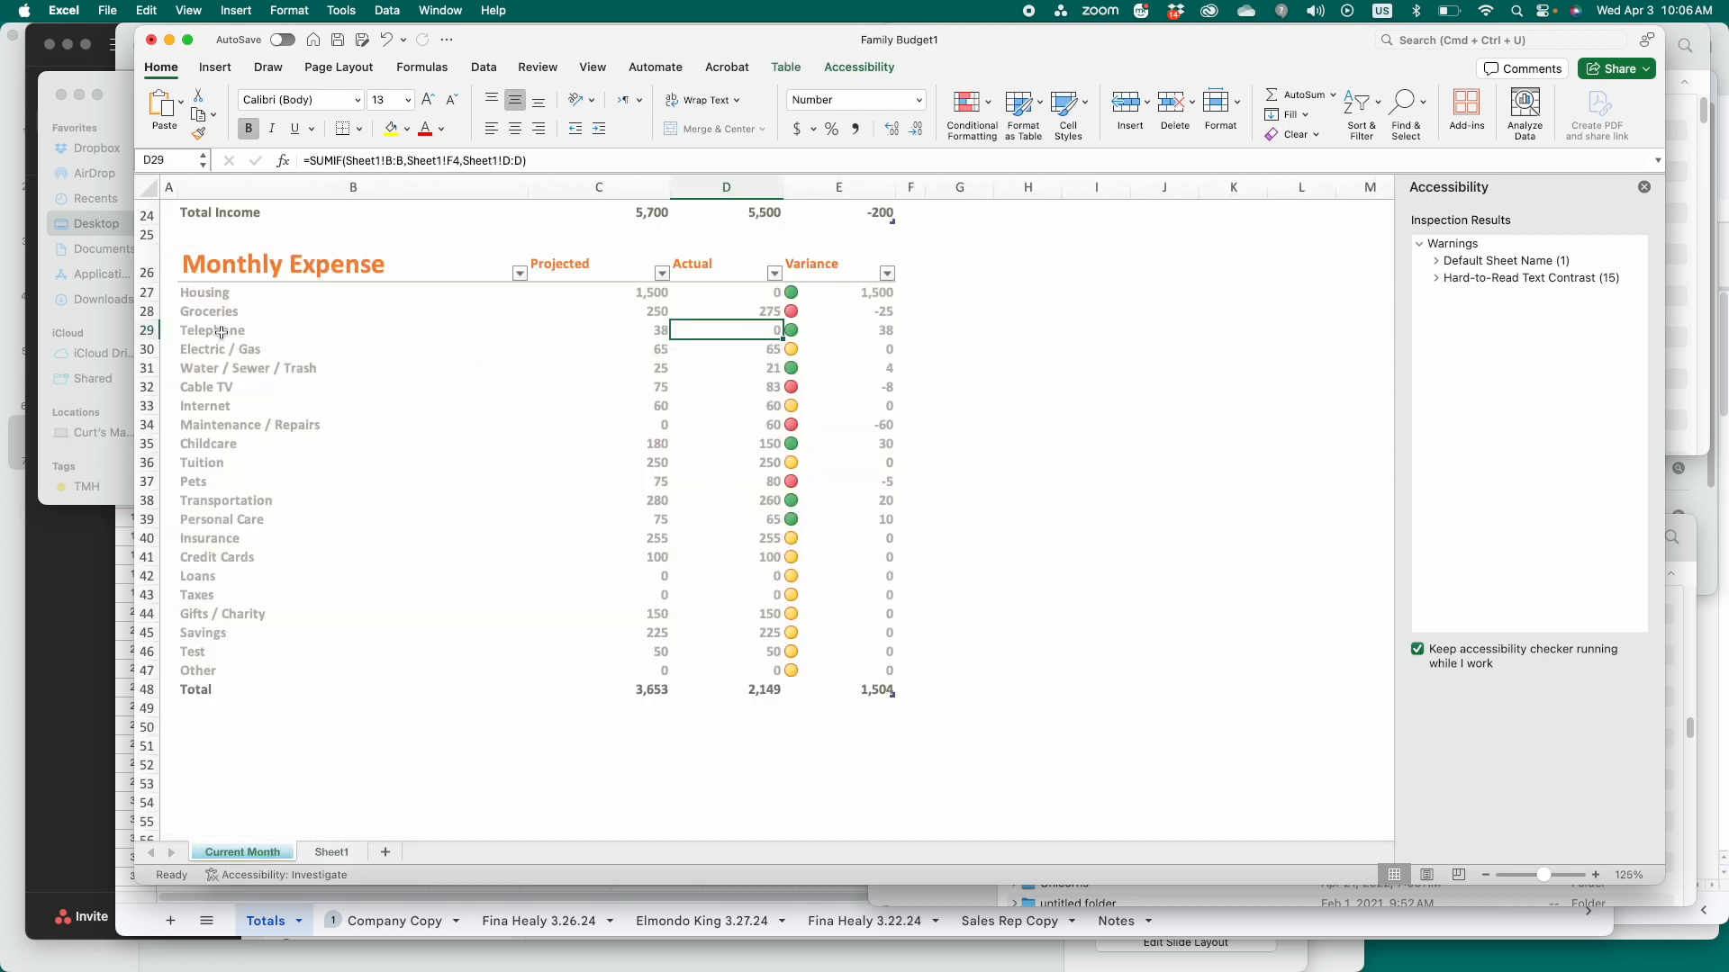
# - Copy the SUMIF formula from the Groceries actual cell D28 and undo the accidental =D29 entry there
pyautogui.click(758, 312)
pyautogui.click(260, 332)
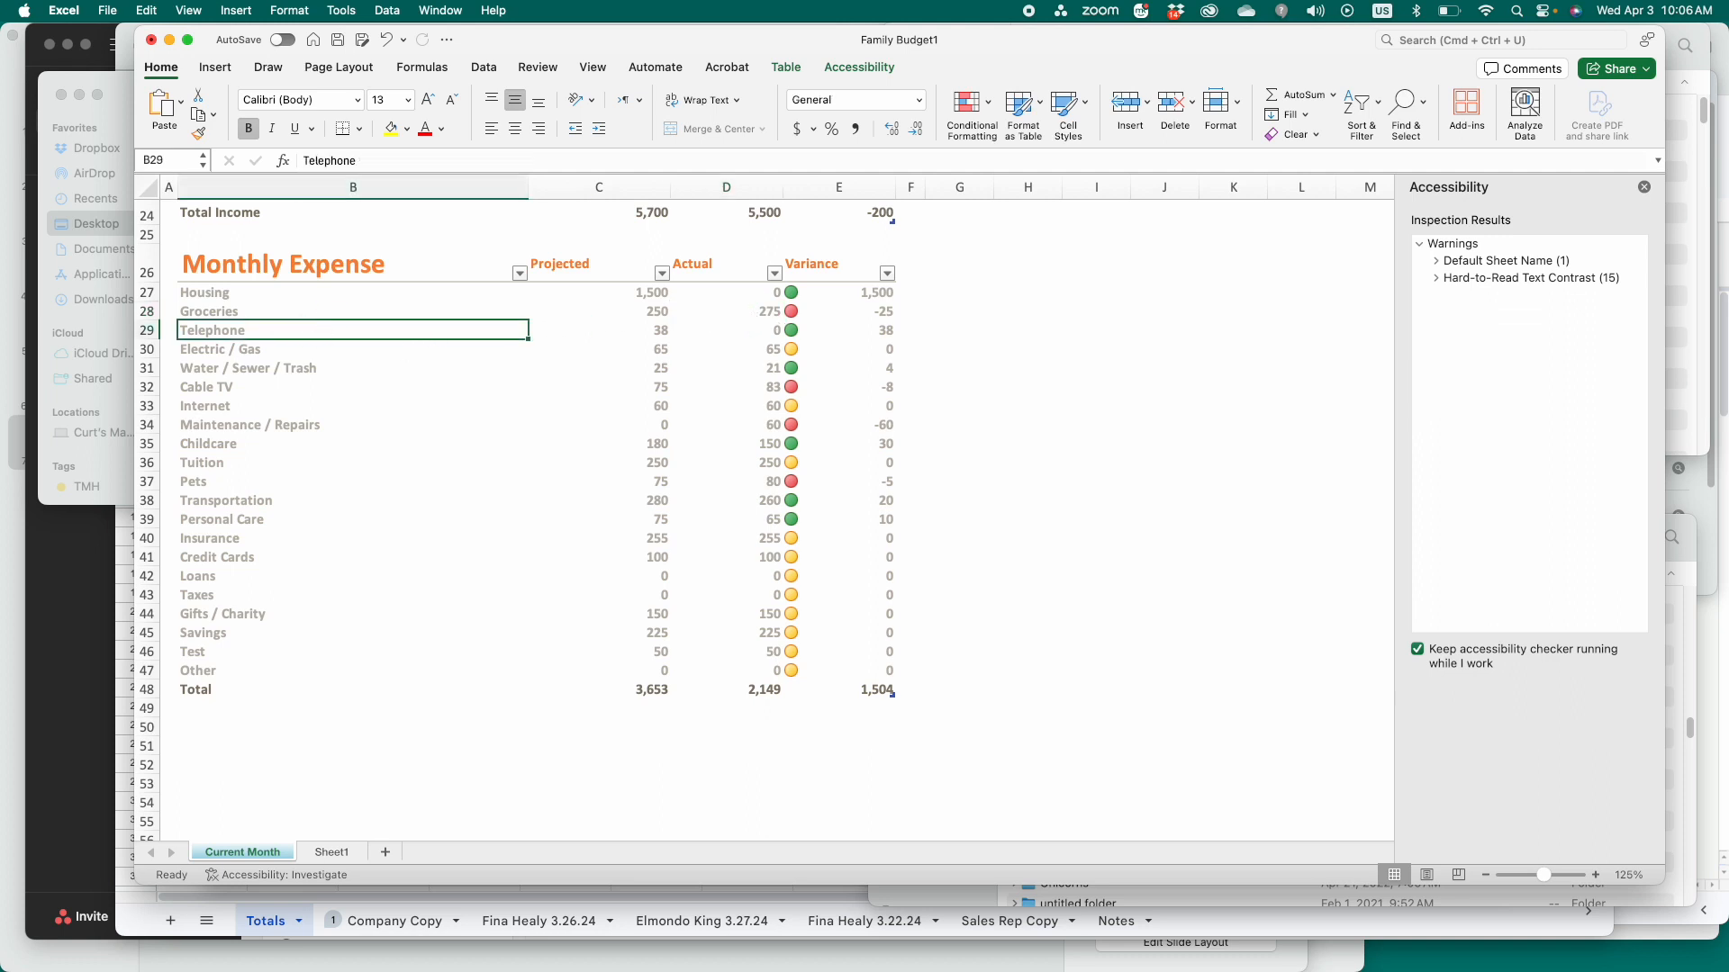
pyautogui.doubleClick(761, 314)
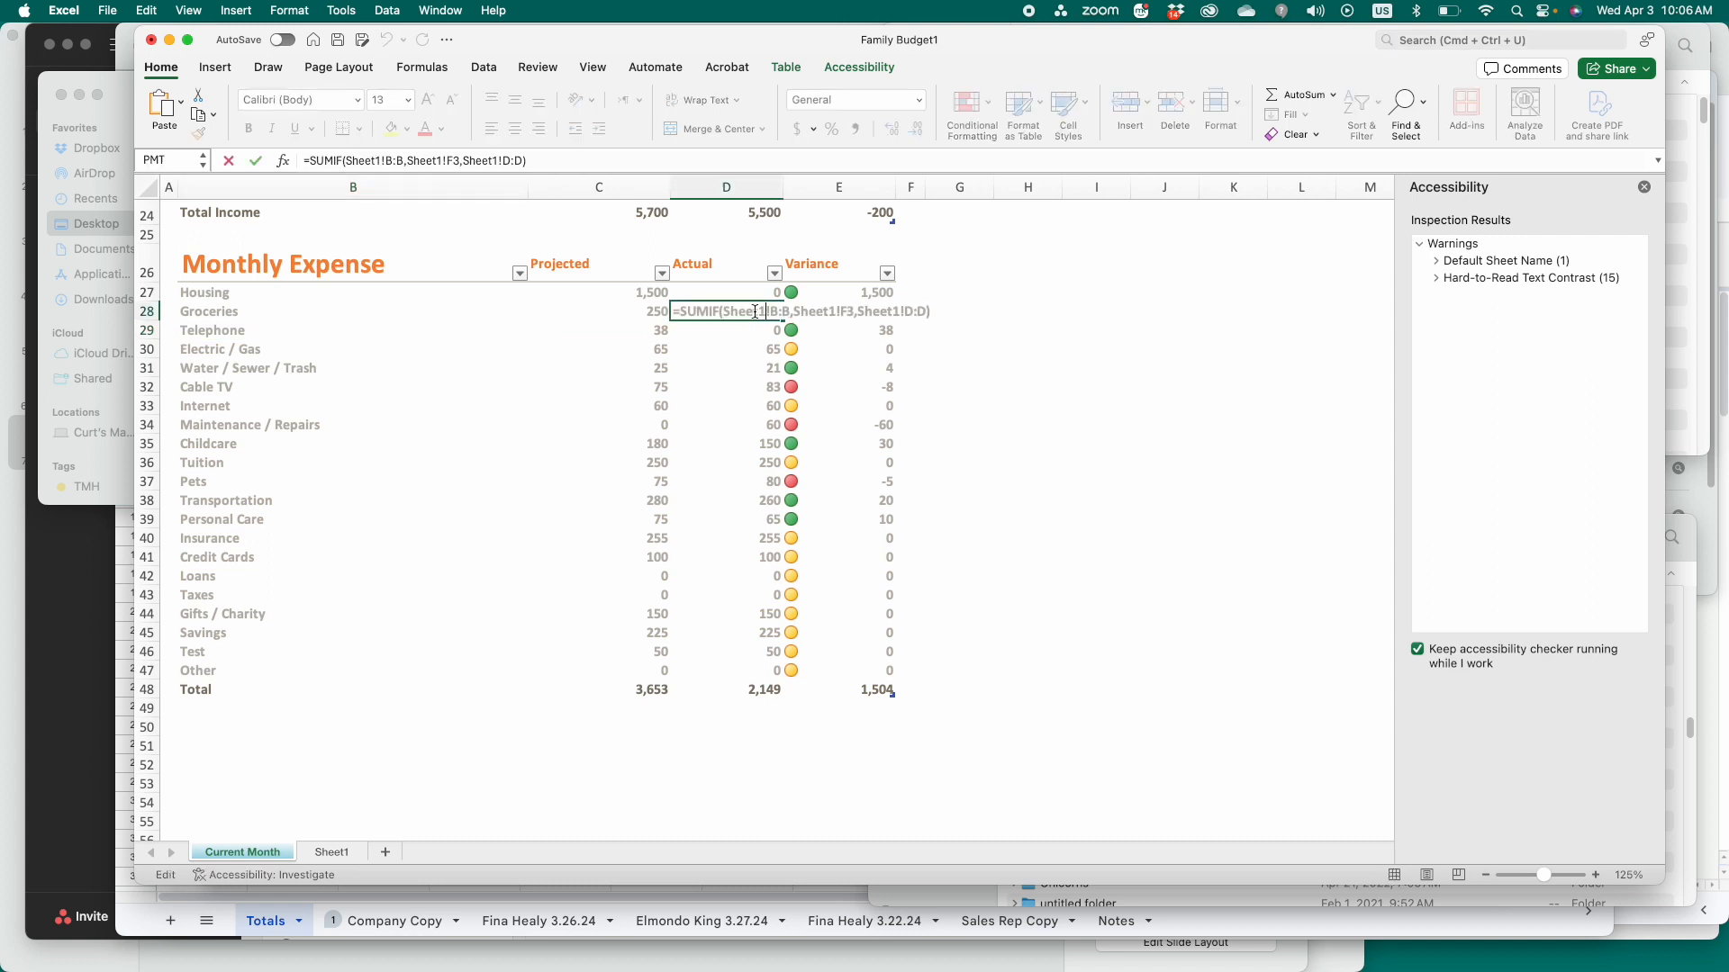
pyautogui.tripleClick(753, 312)
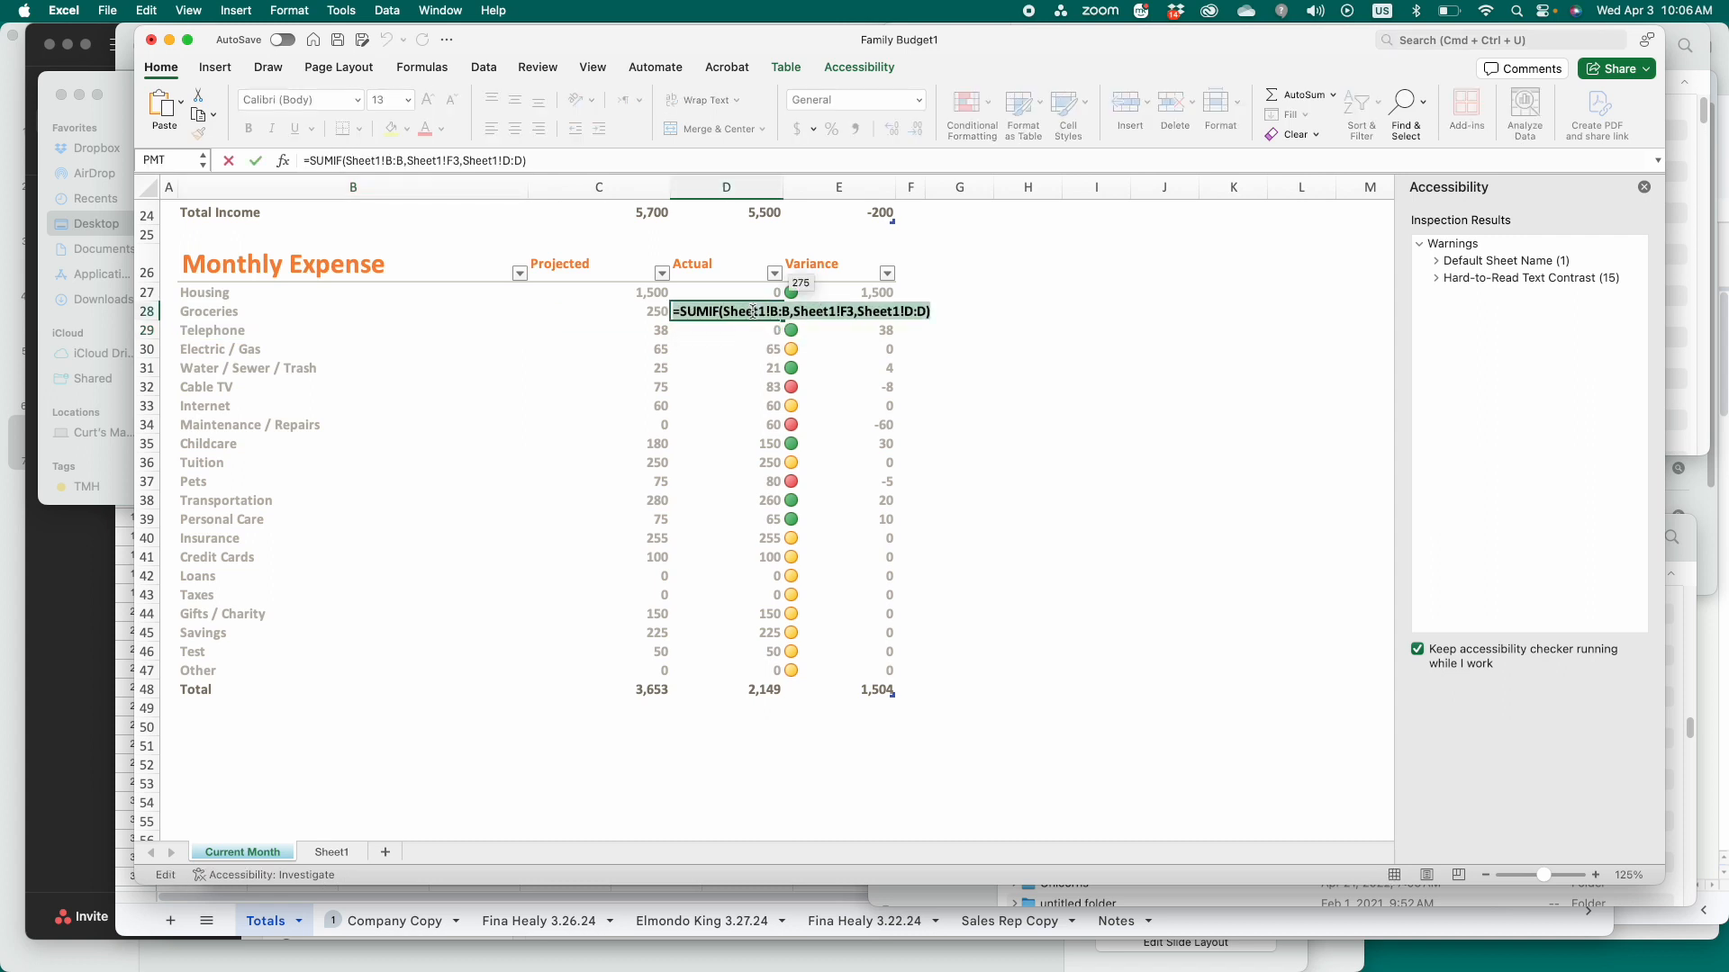
pyautogui.write('=')
pyautogui.click(739, 330)
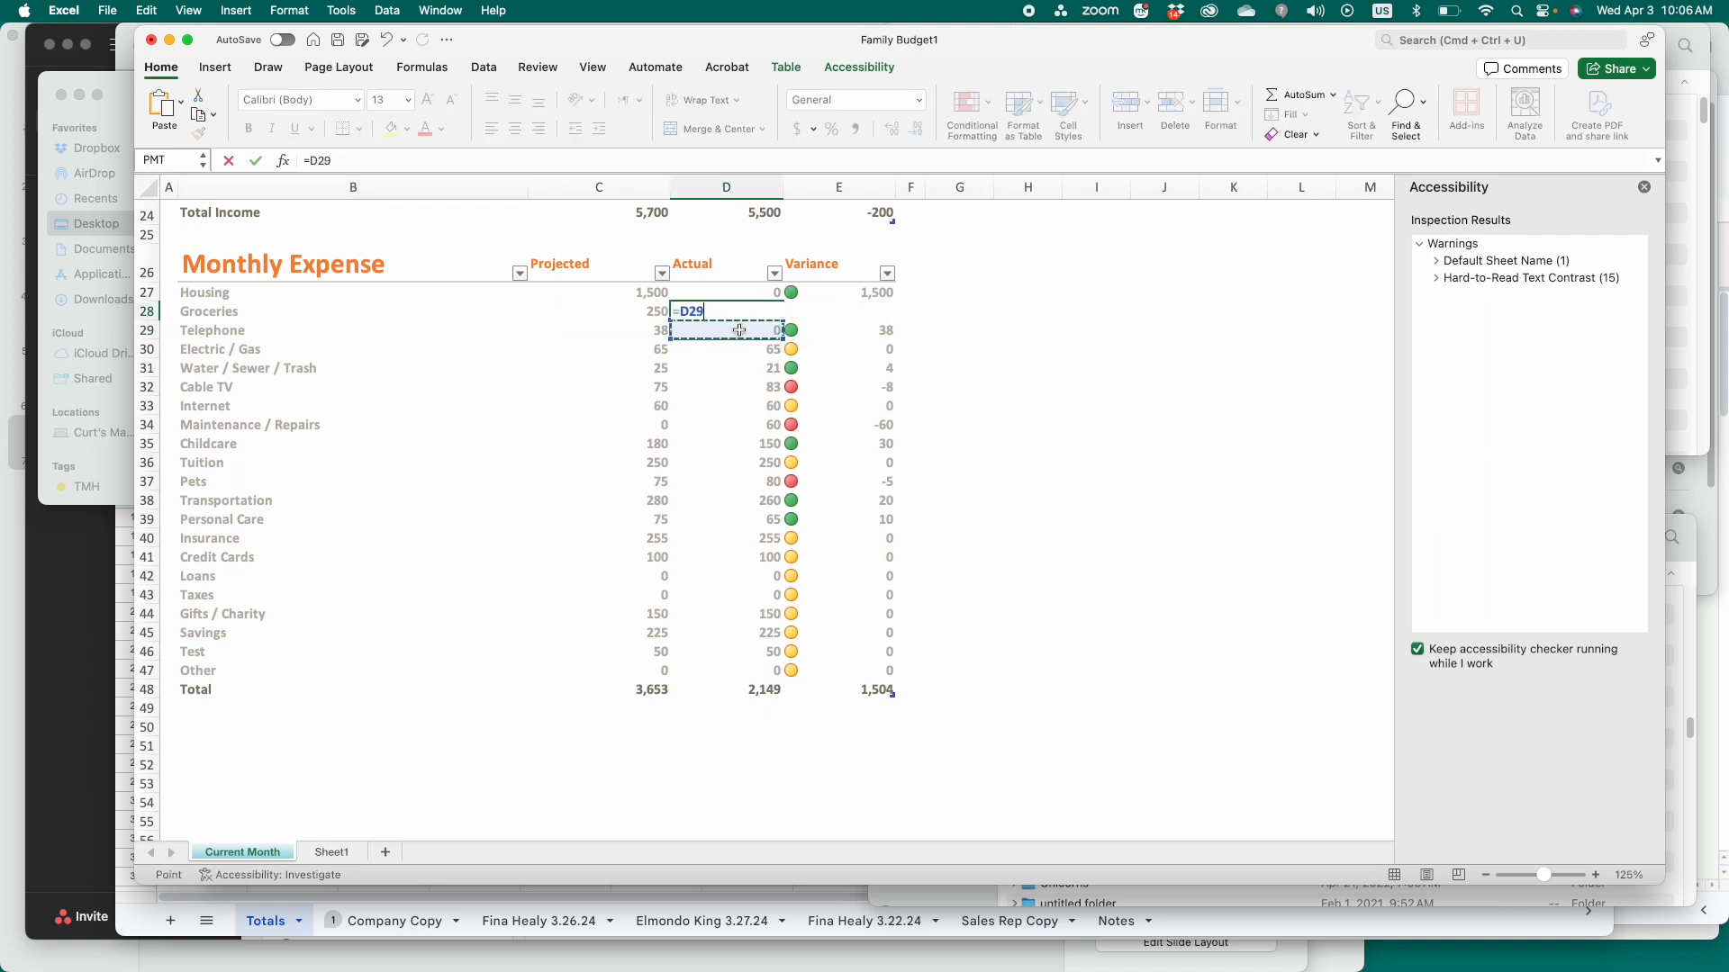
pyautogui.press('Return')
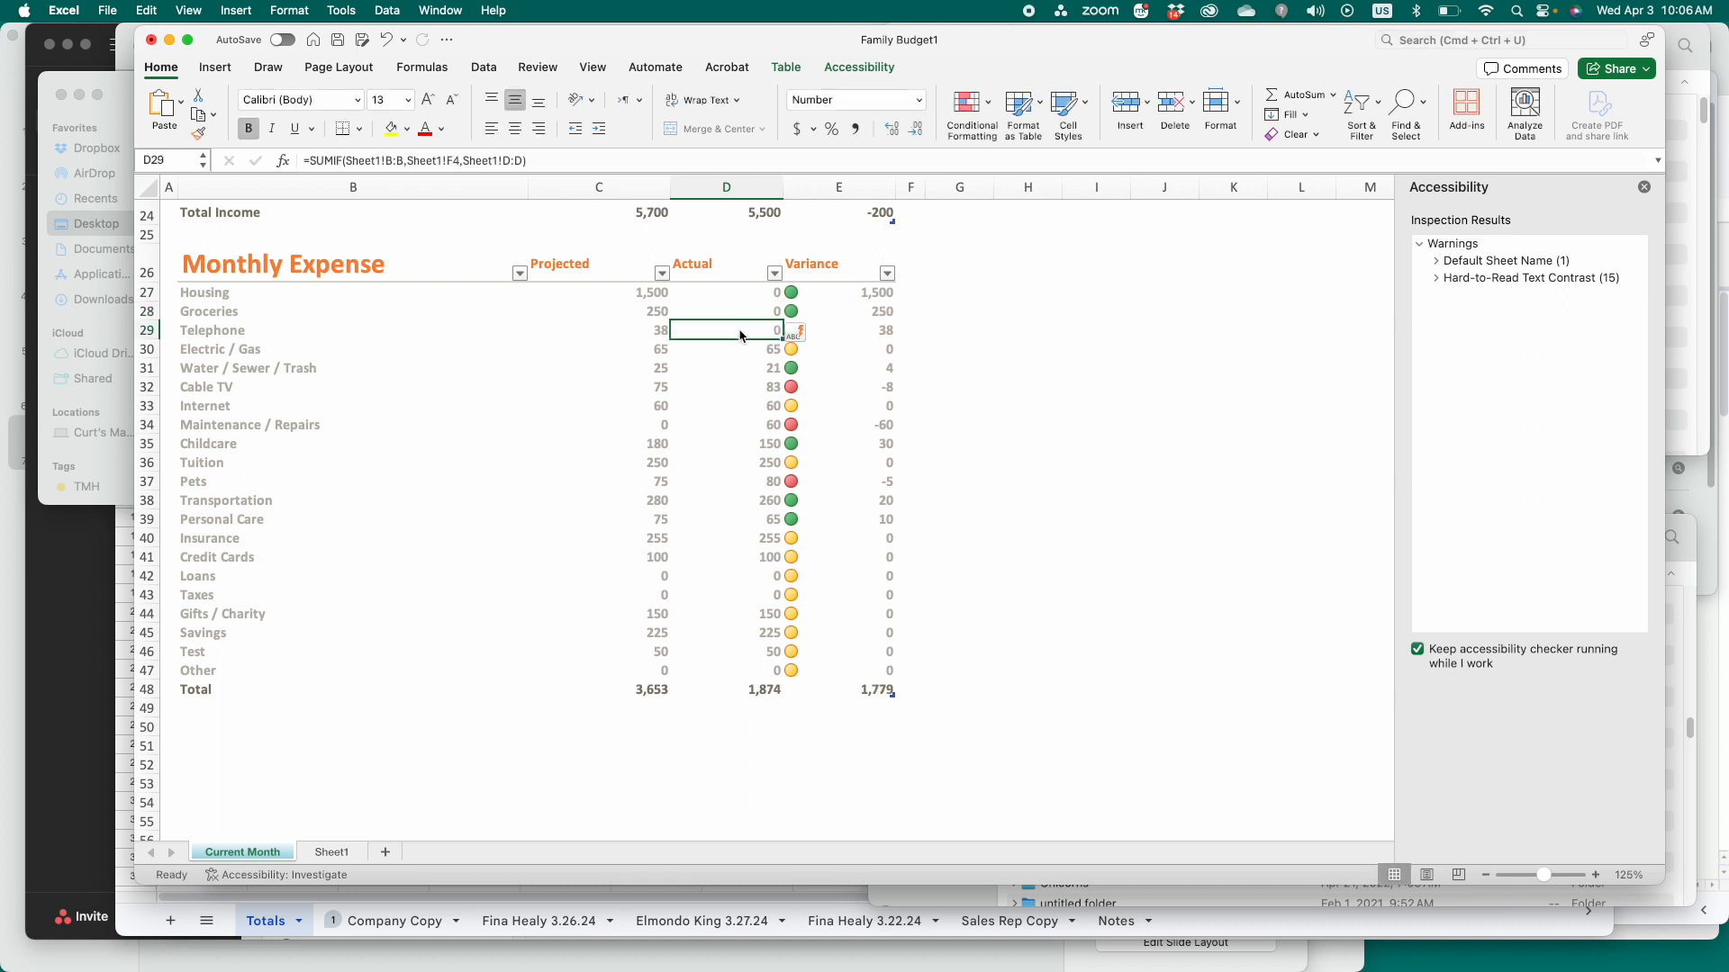
pyautogui.press('super+z')
# - Replace the Telephone actual formula in D29 with the copied SUMIF formula, changing its criteria to Sheet1!F4
pyautogui.click(761, 335)
pyautogui.doubleClick(764, 335)
pyautogui.press('Escape')
pyautogui.doubleClick(764, 335)
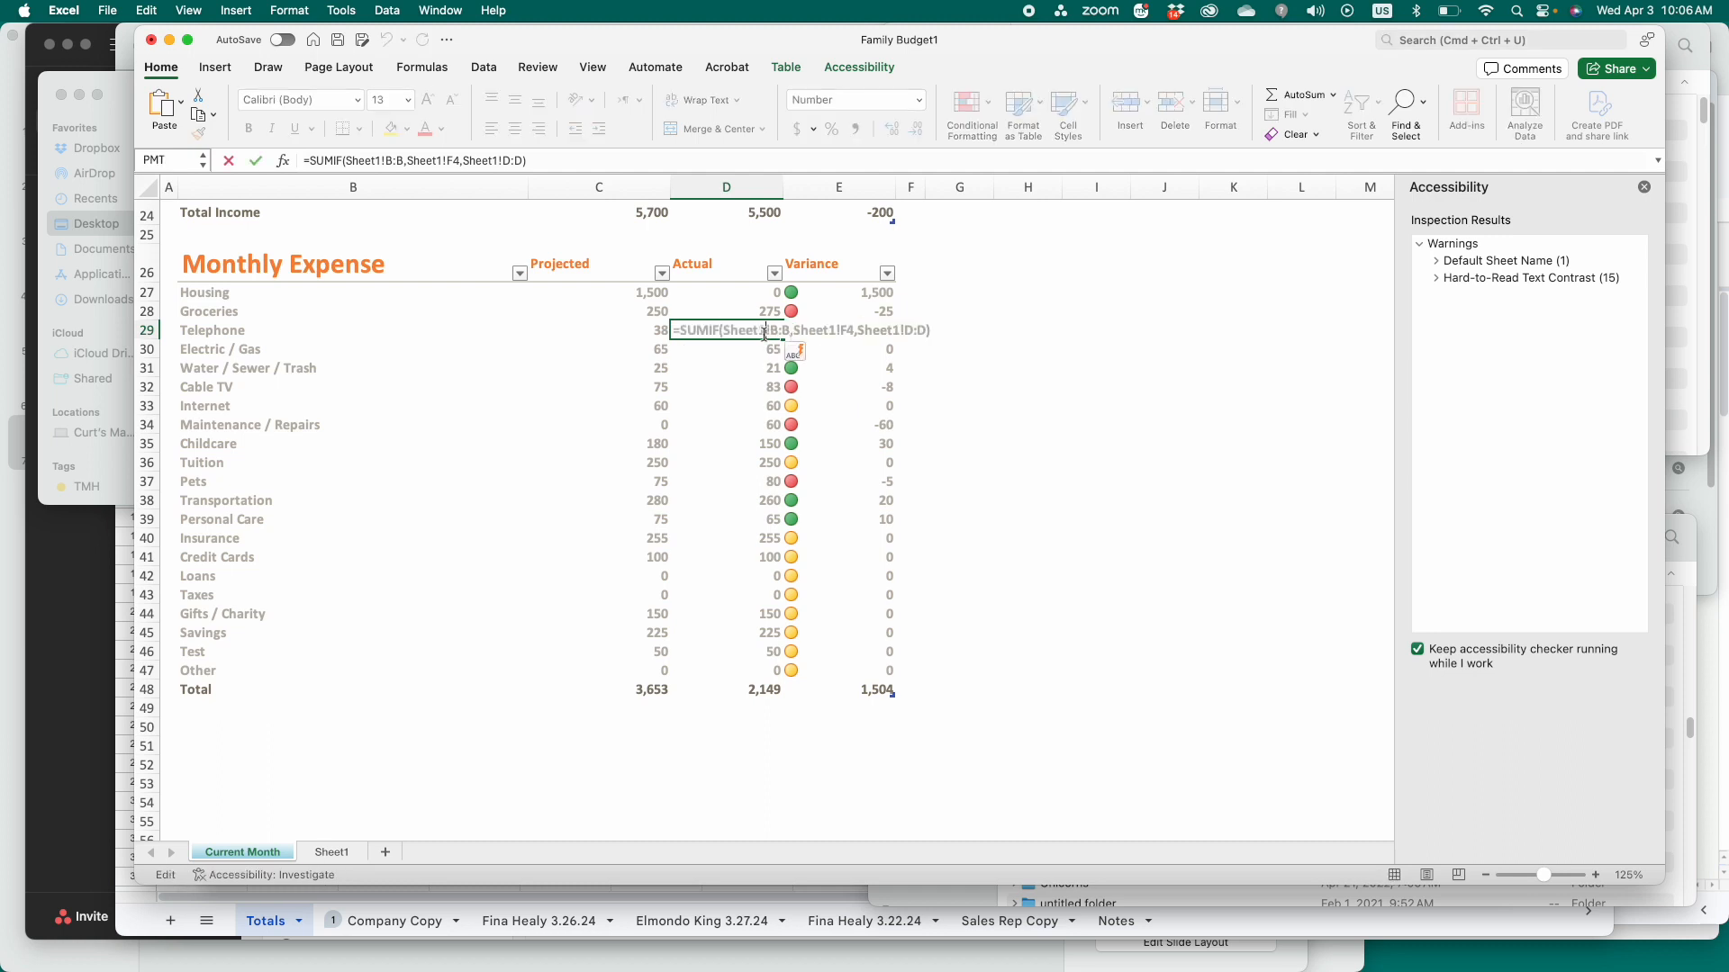
pyautogui.tripleClick(765, 335)
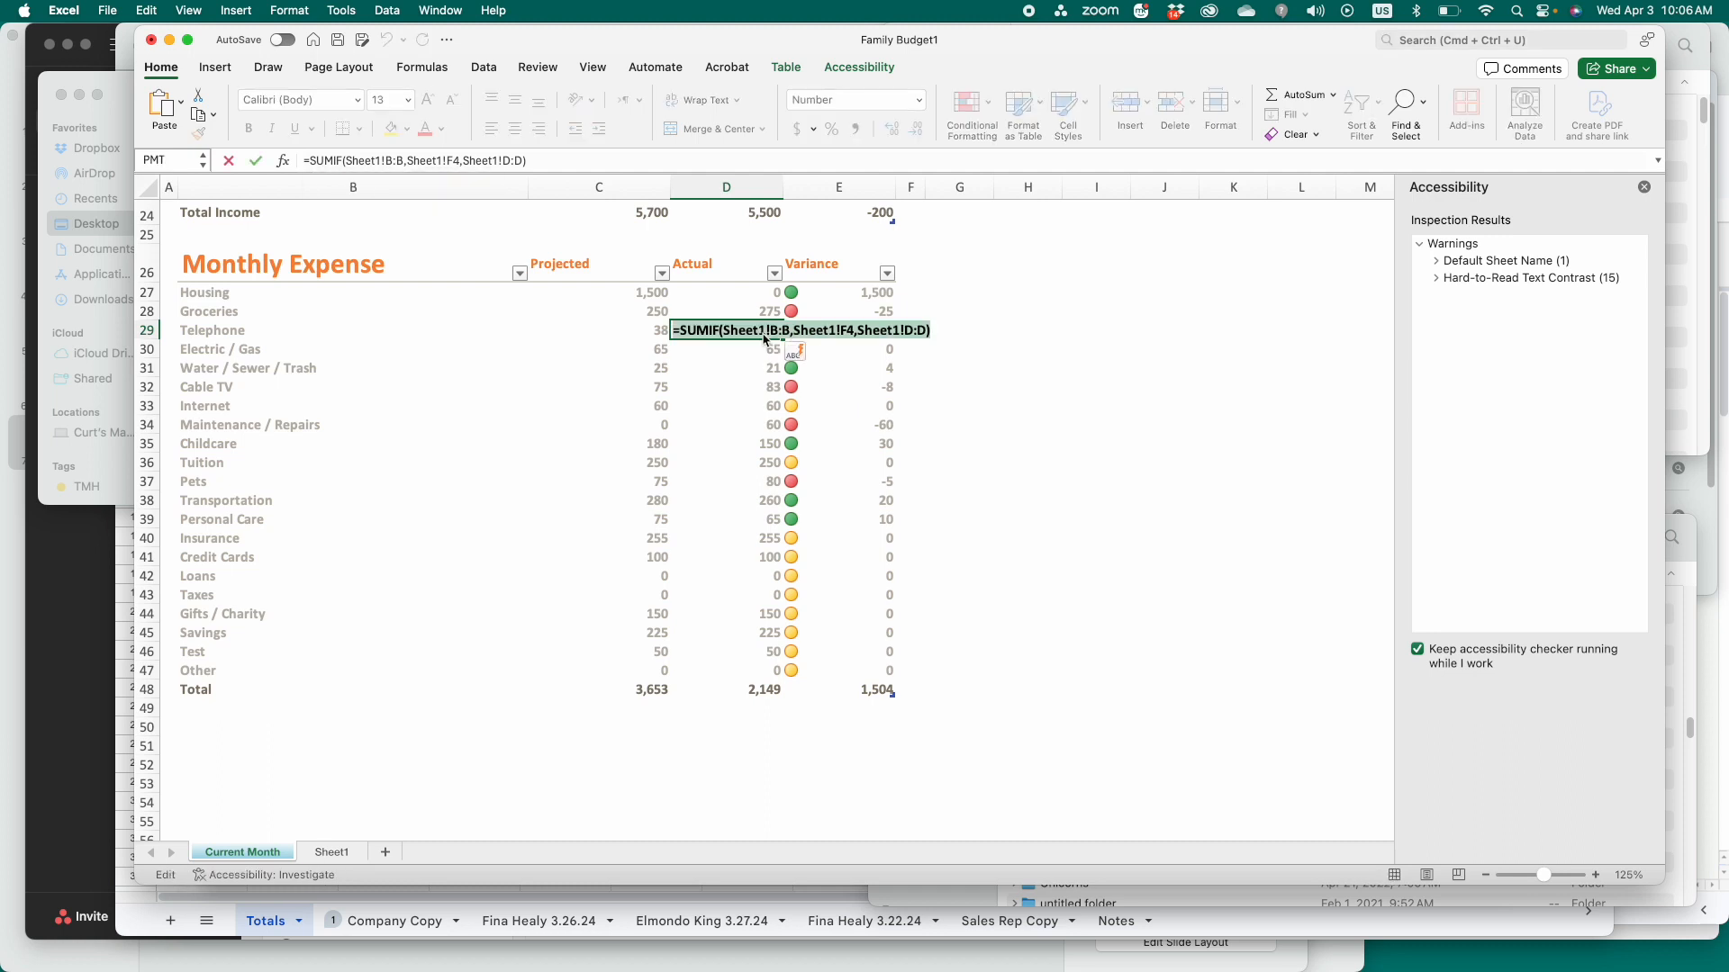
pyautogui.press('super+v')
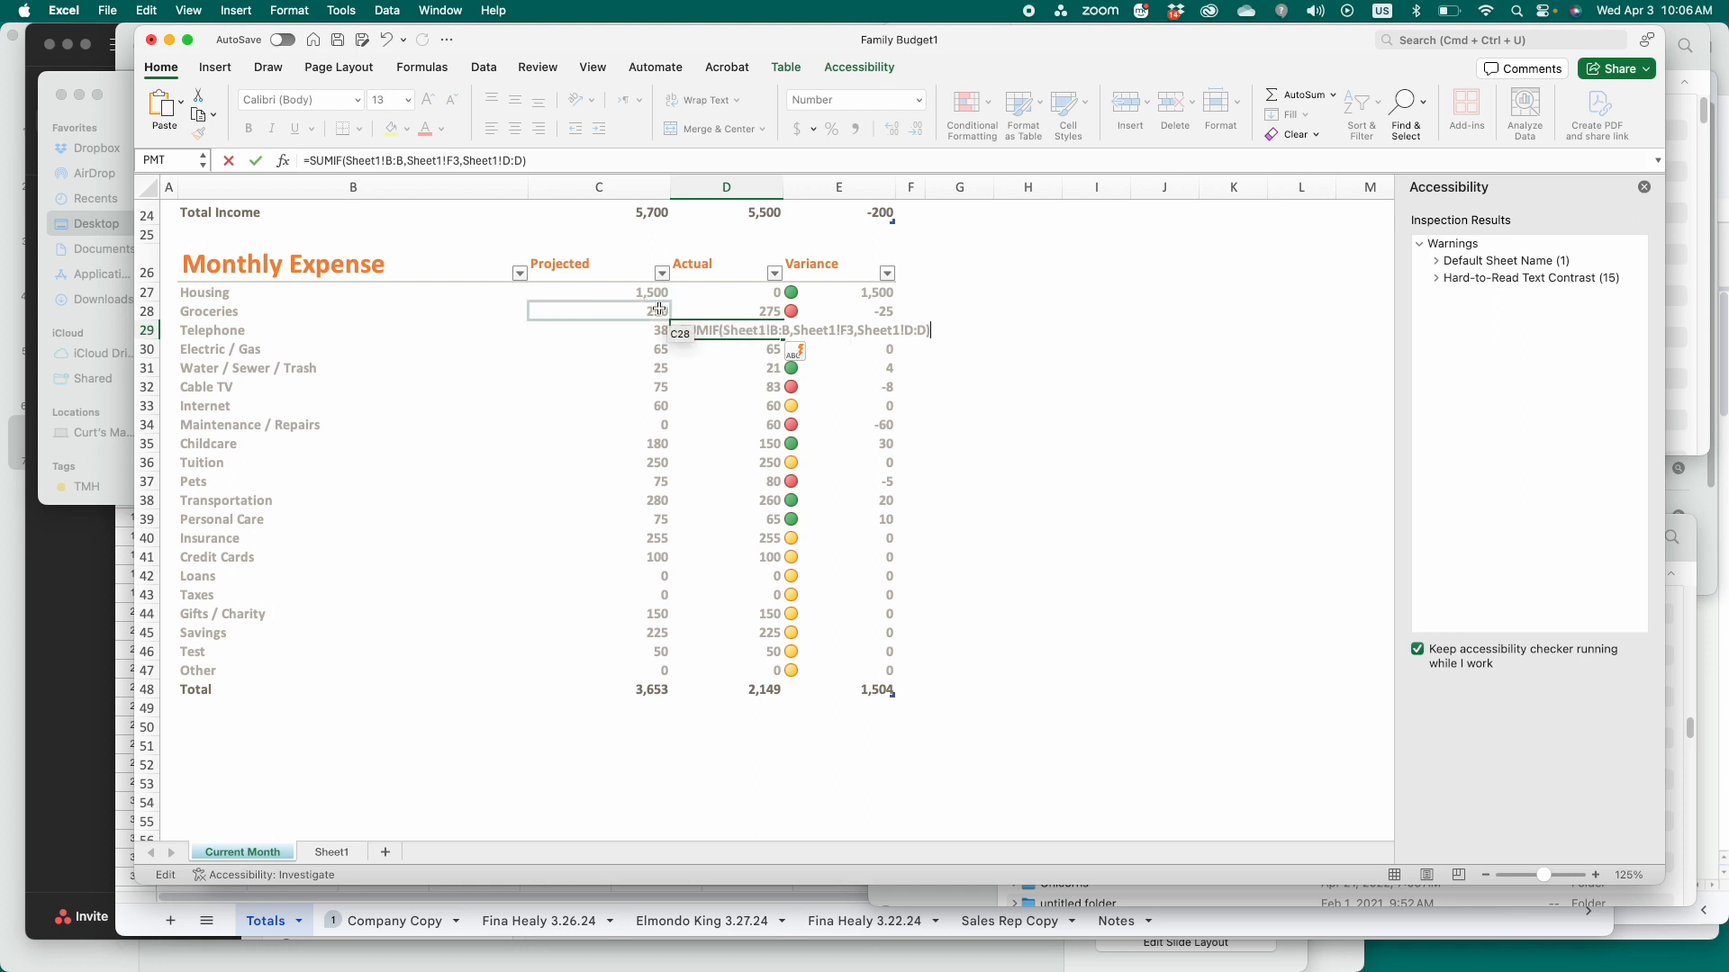
pyautogui.click(851, 332)
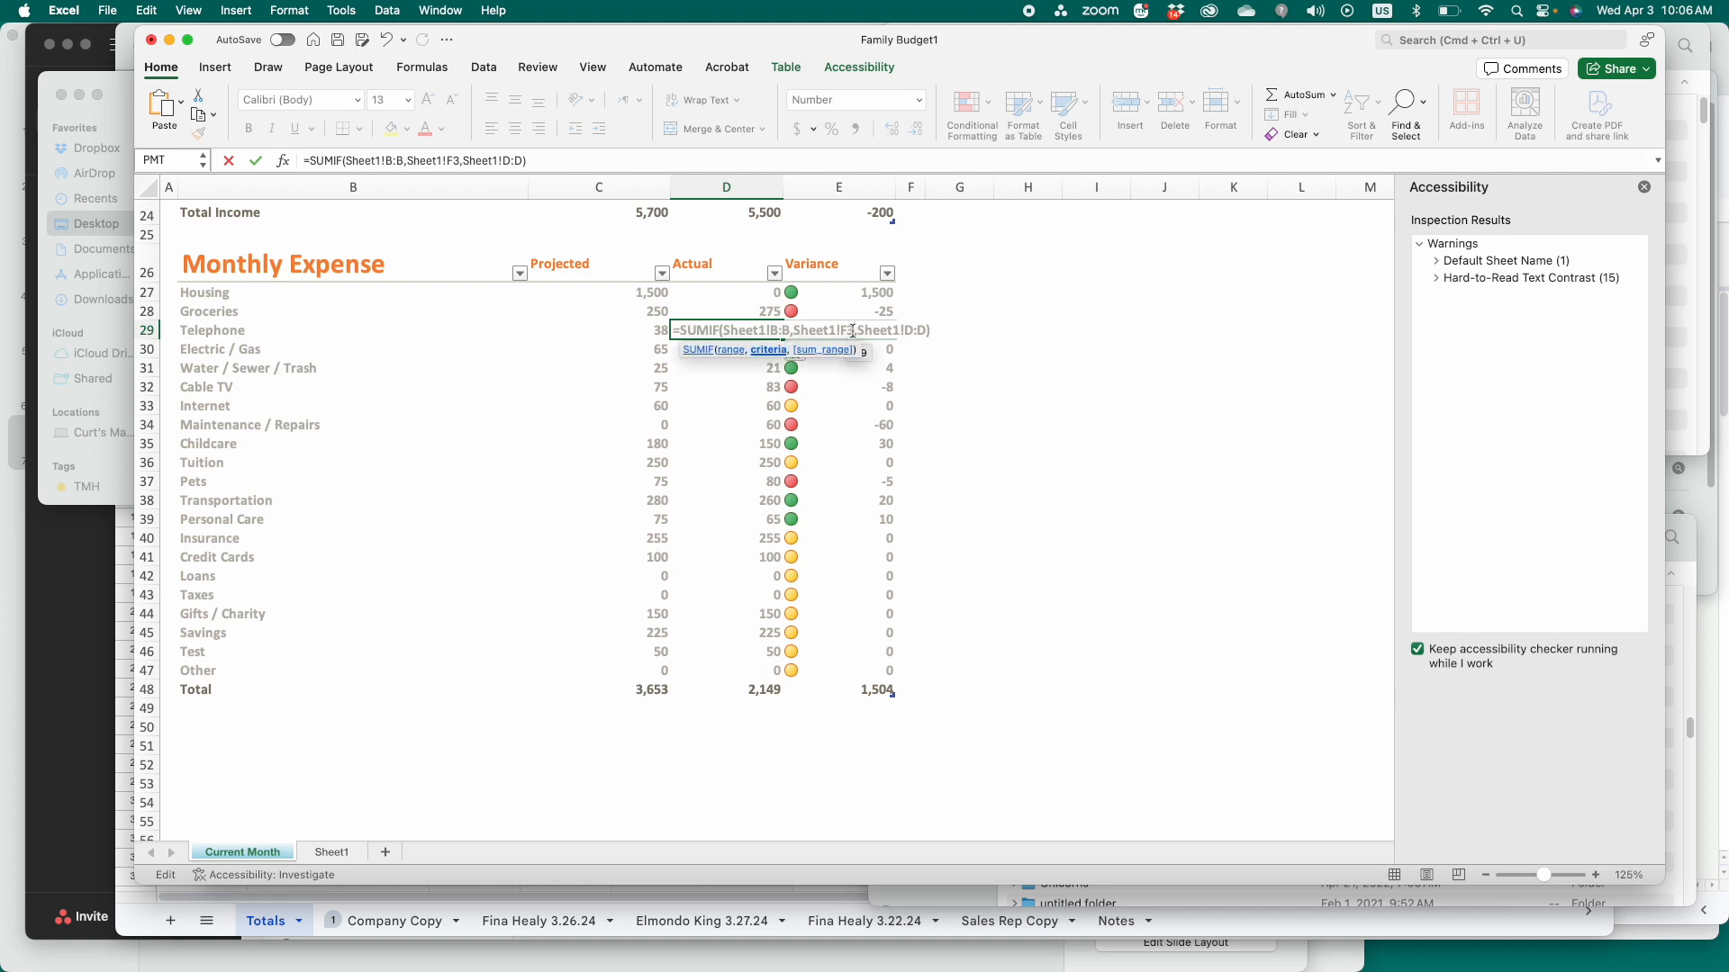
pyautogui.press('BackSpace')
pyautogui.write('4')
pyautogui.press('Return')
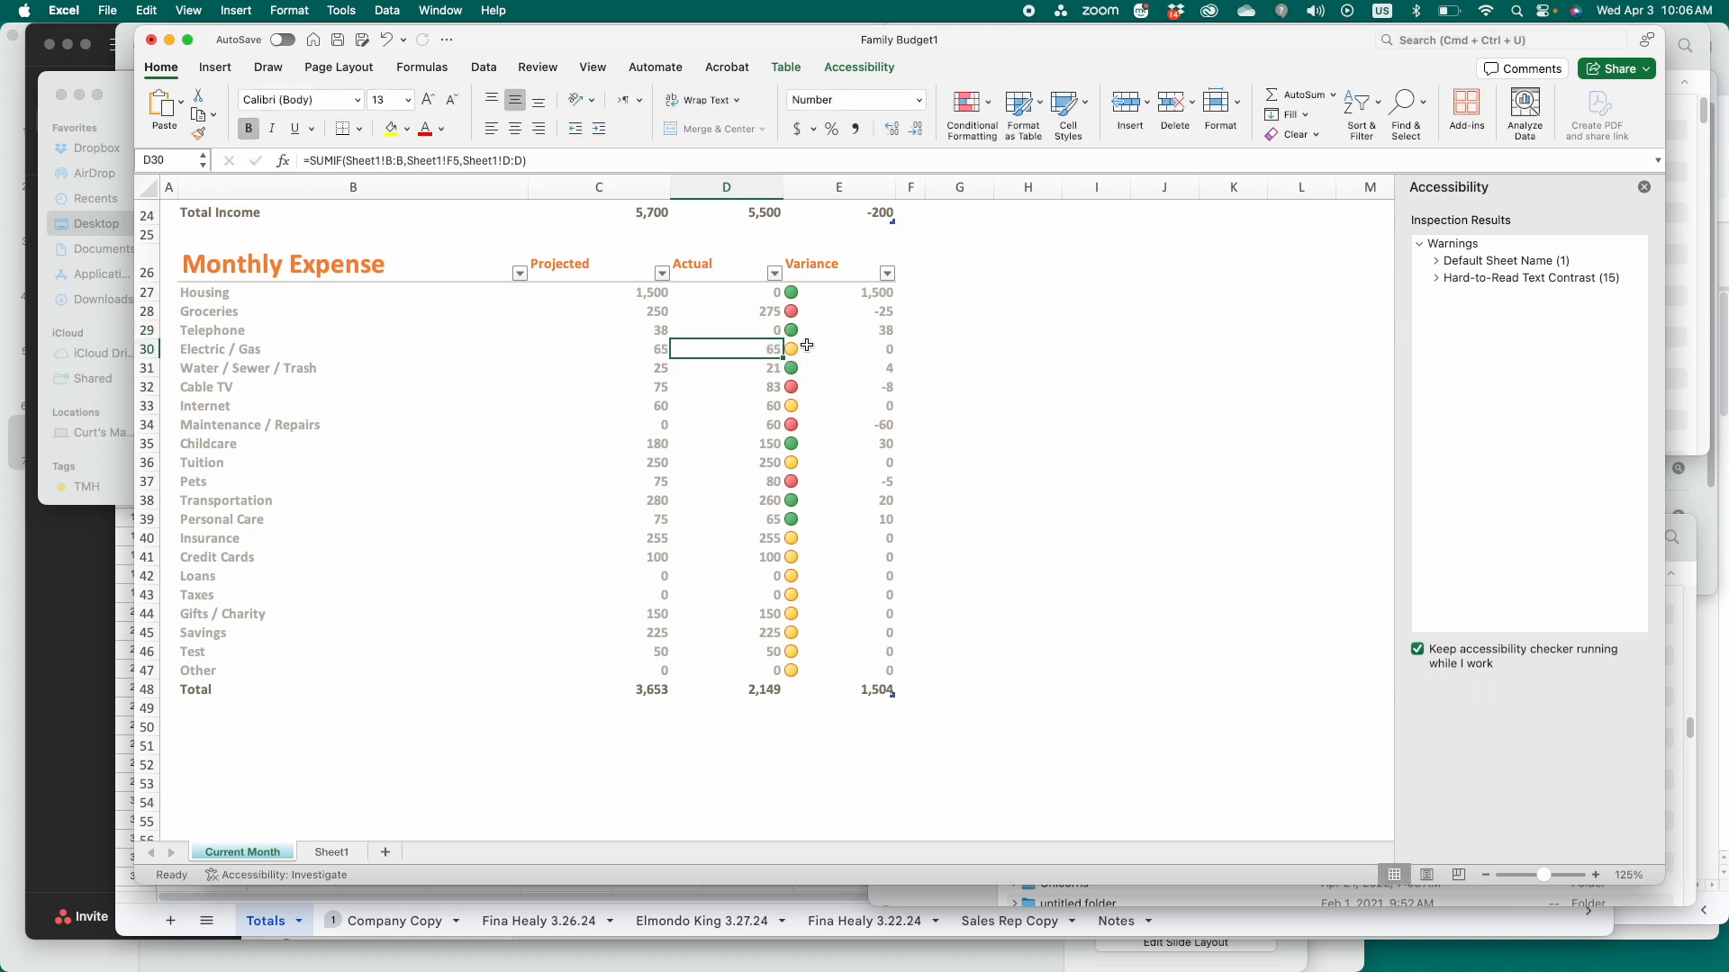
# - Correct the Cell Bill category in Sheet1 B3 by pasting Telephone from key cell F4, and return to Current Month
pyautogui.click(331, 852)
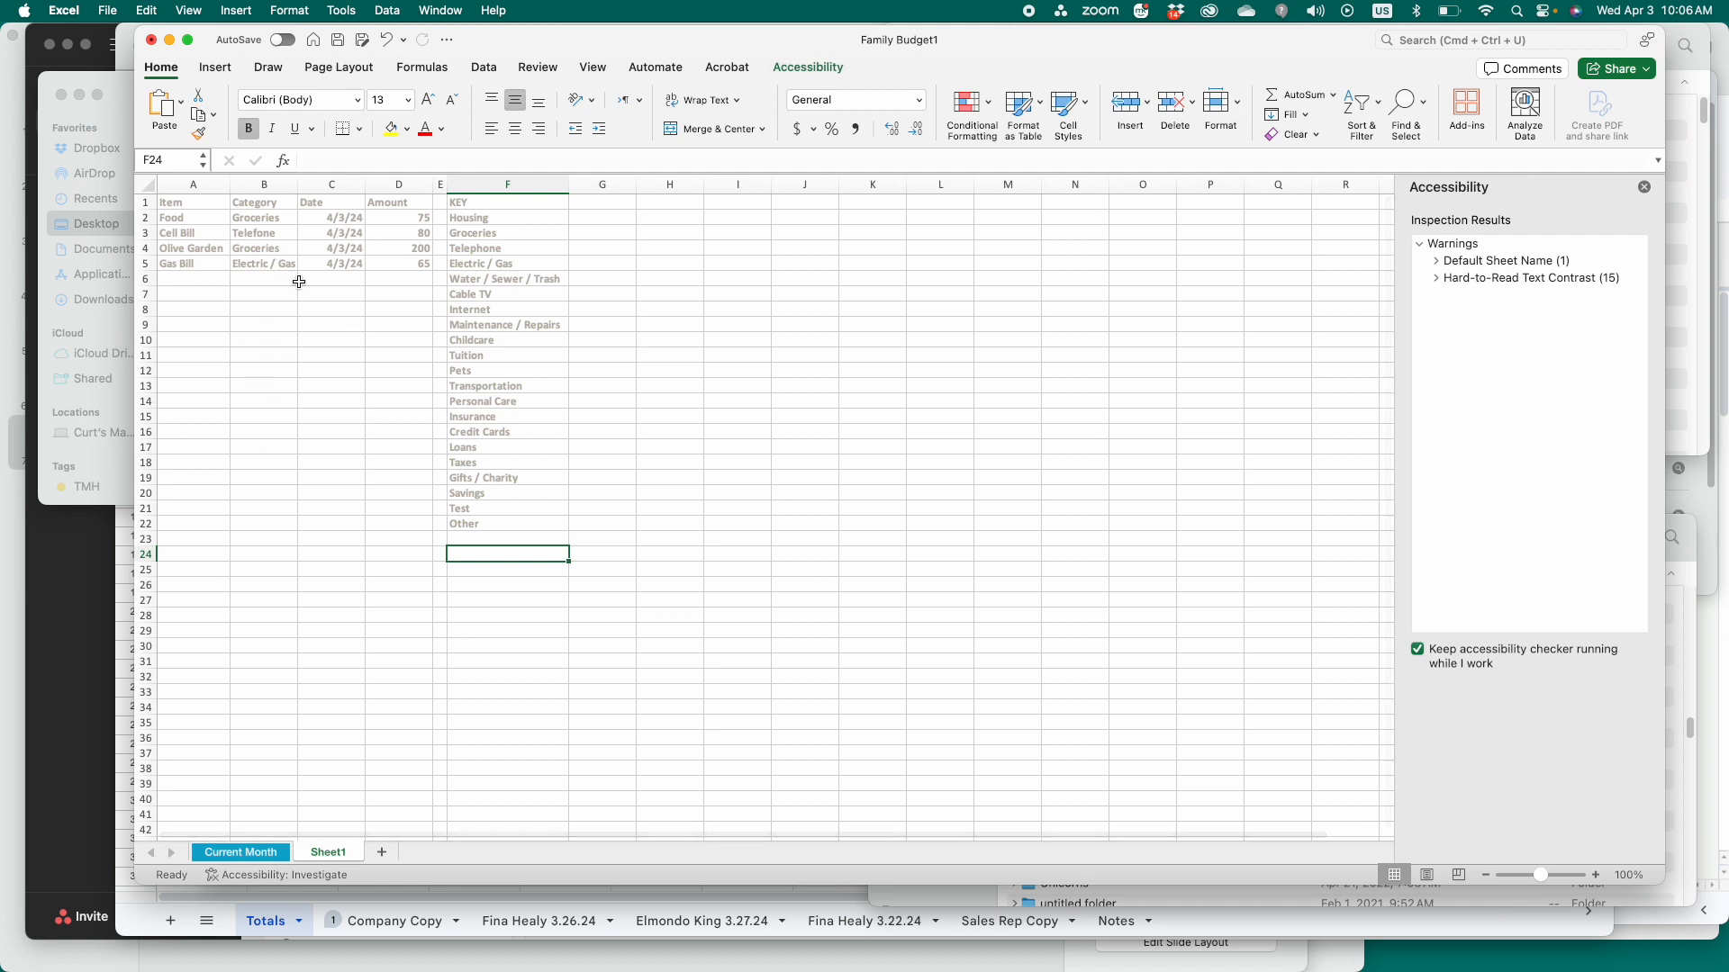
pyautogui.click(267, 237)
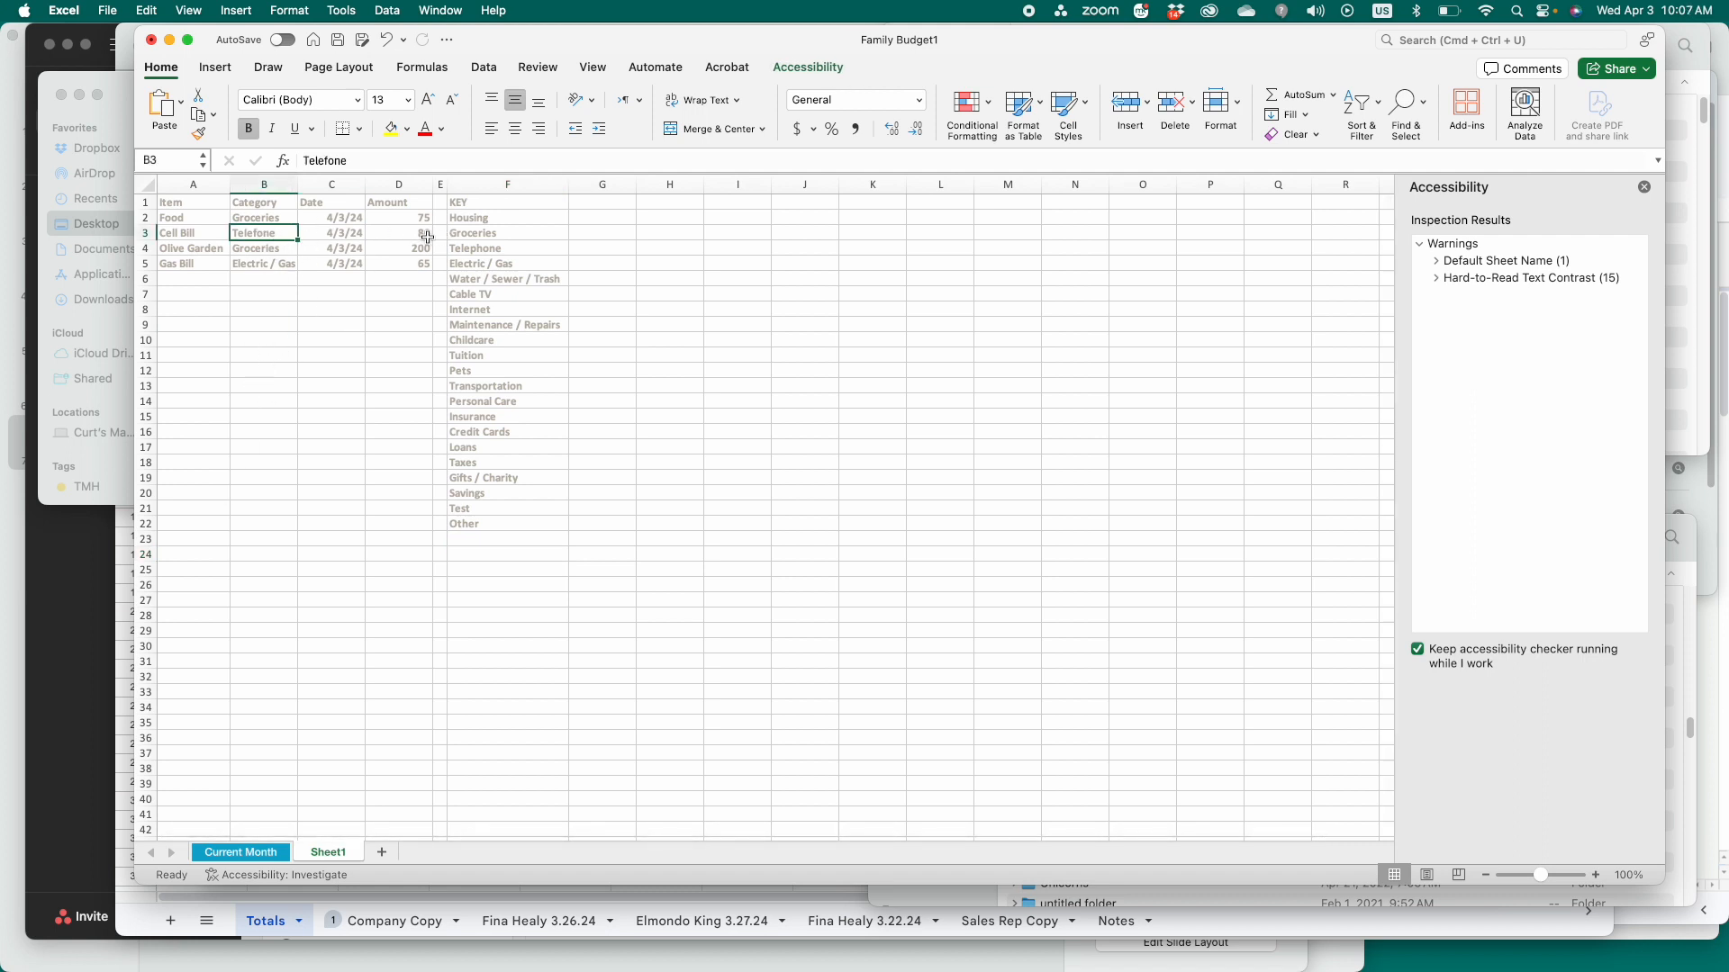
pyautogui.click(464, 249)
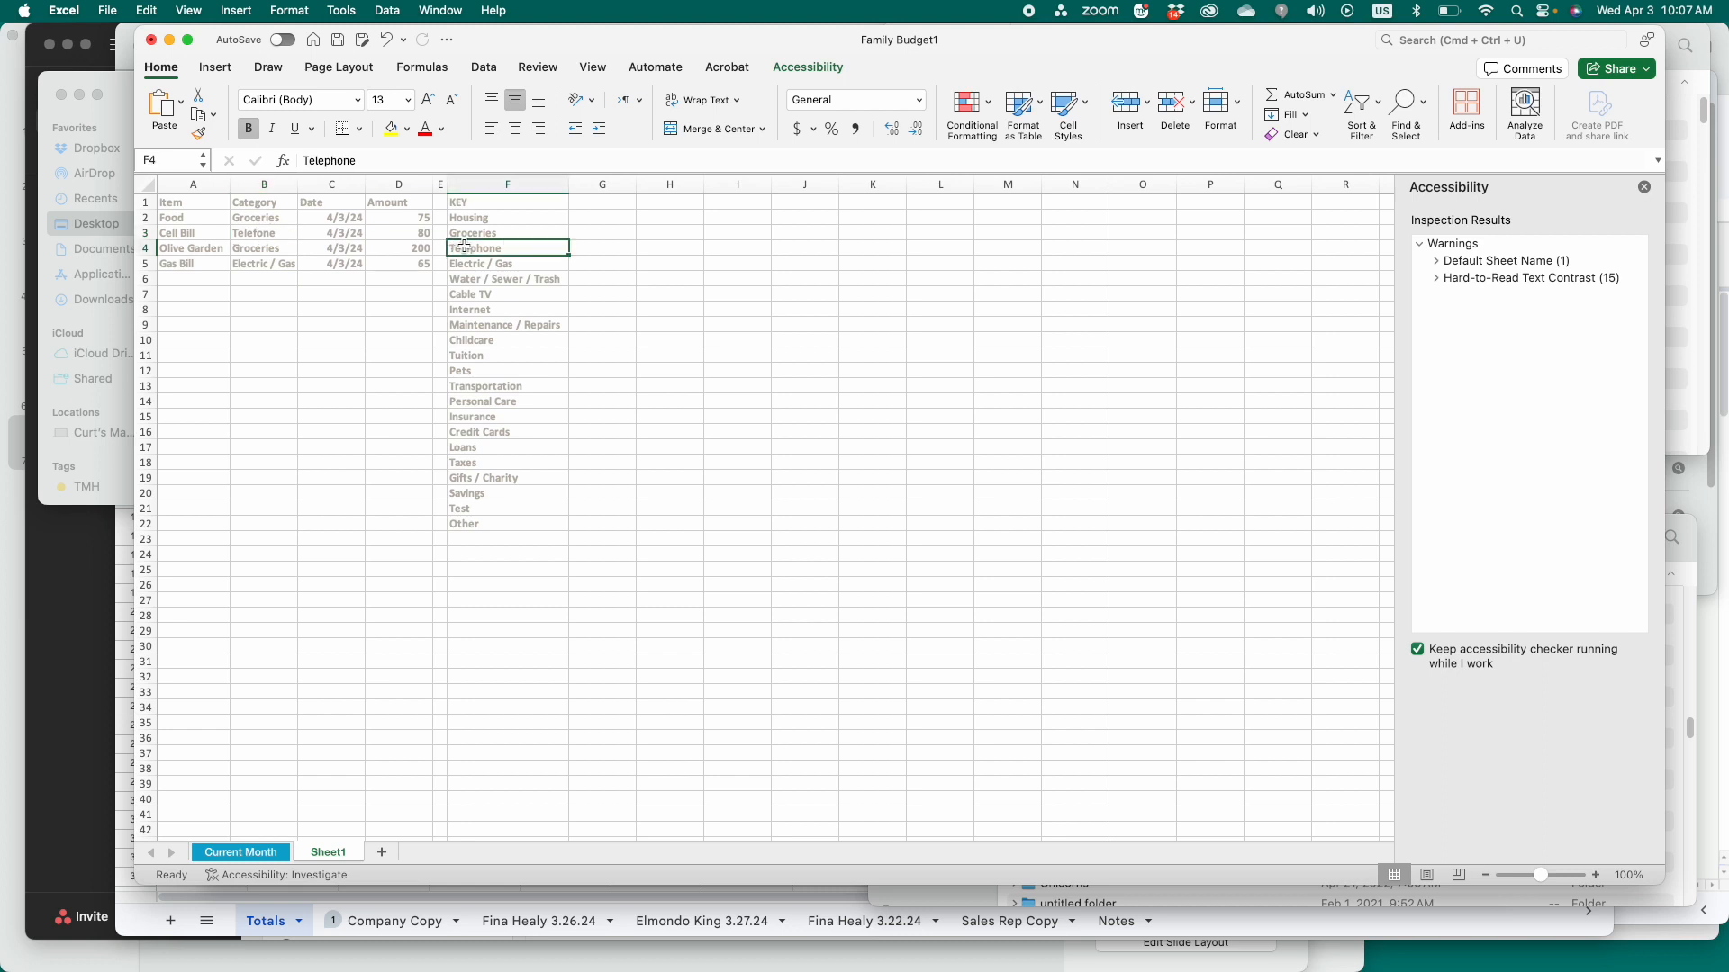
pyautogui.press('super+c')
pyautogui.click(295, 235)
pyautogui.press('super+v')
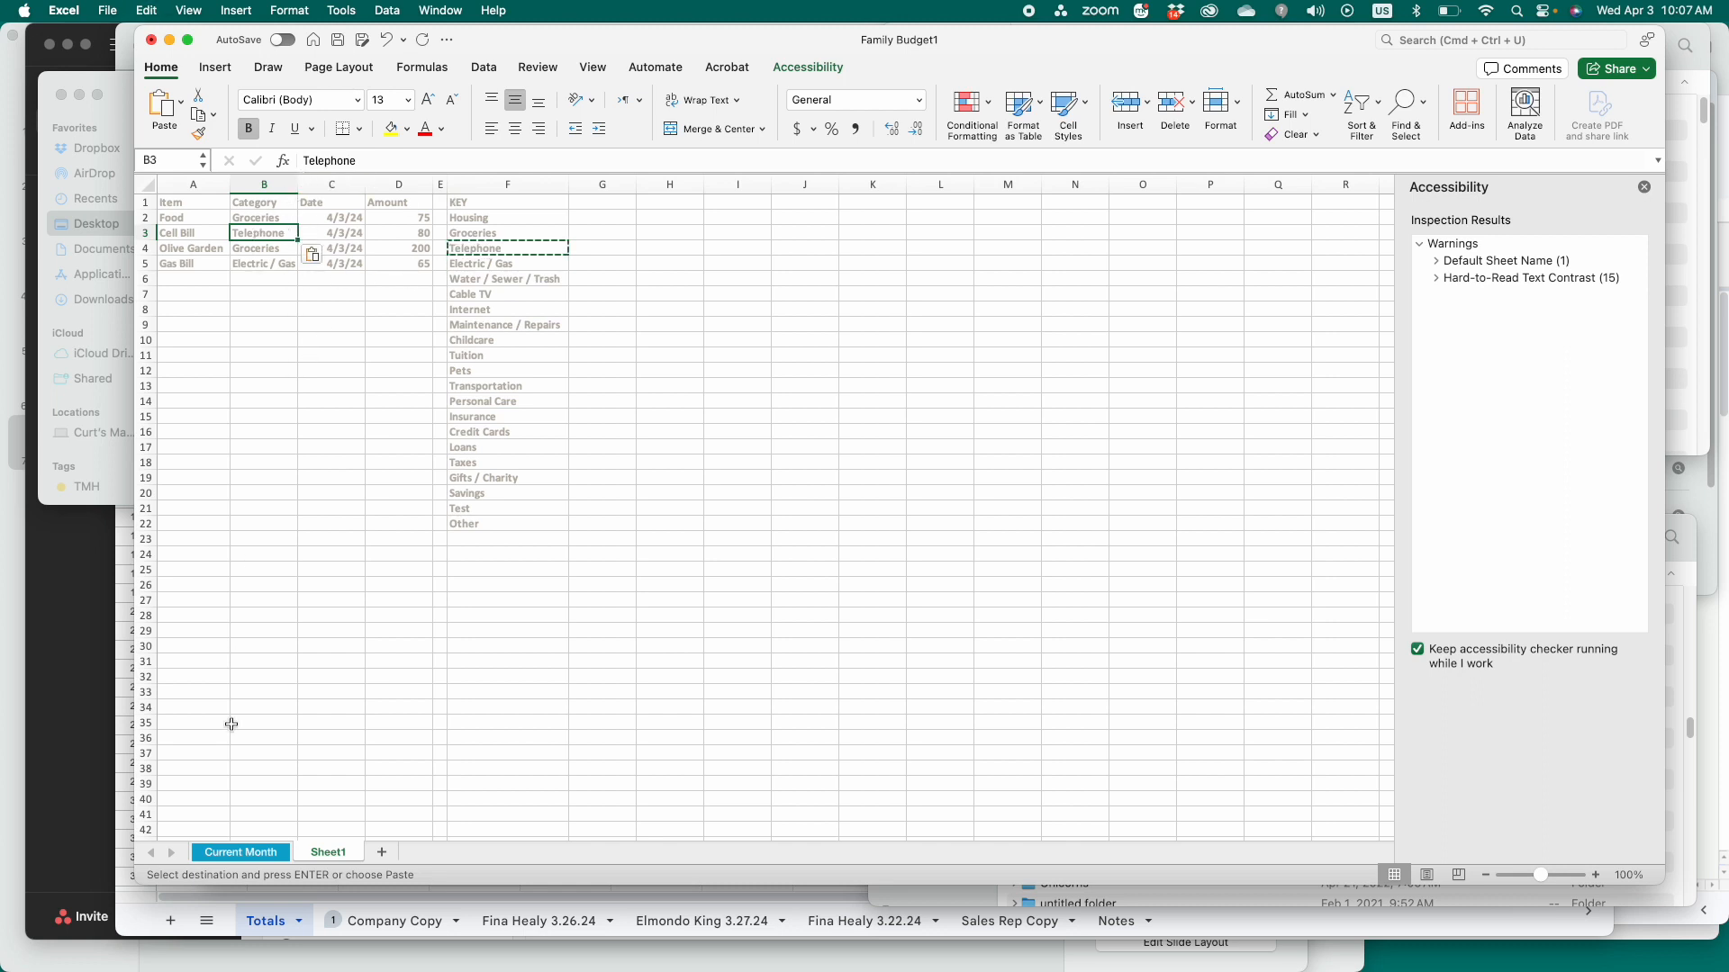
pyautogui.click(267, 855)
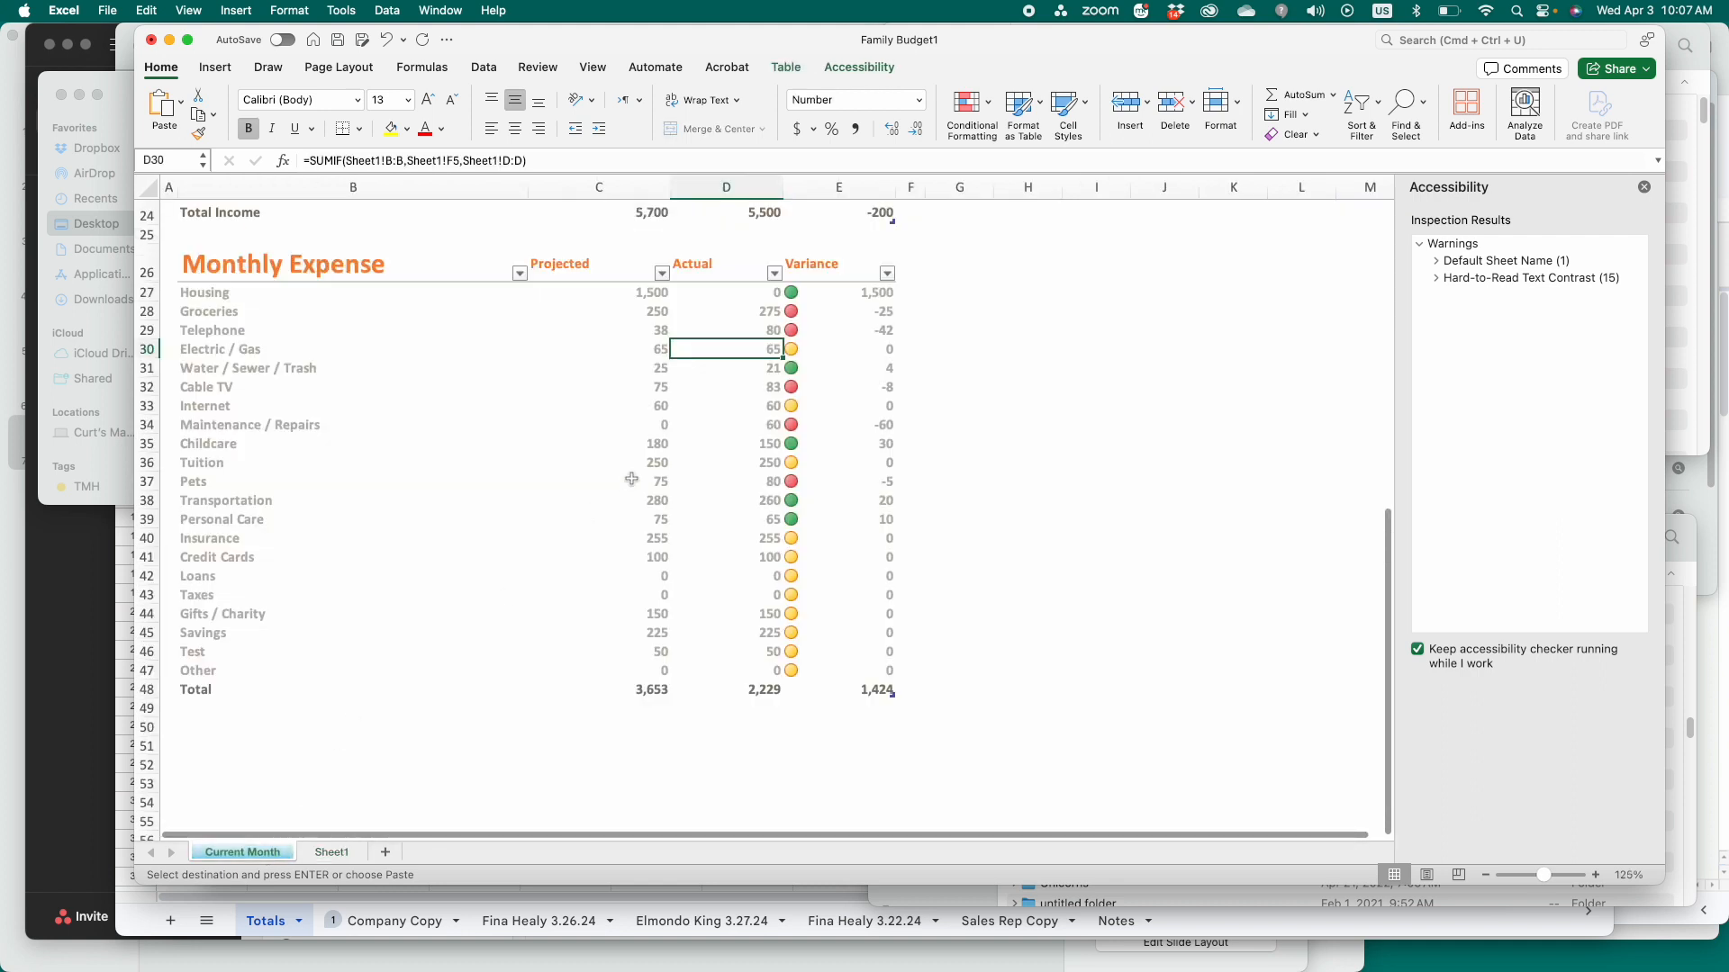
pyautogui.doubleClick(771, 349)
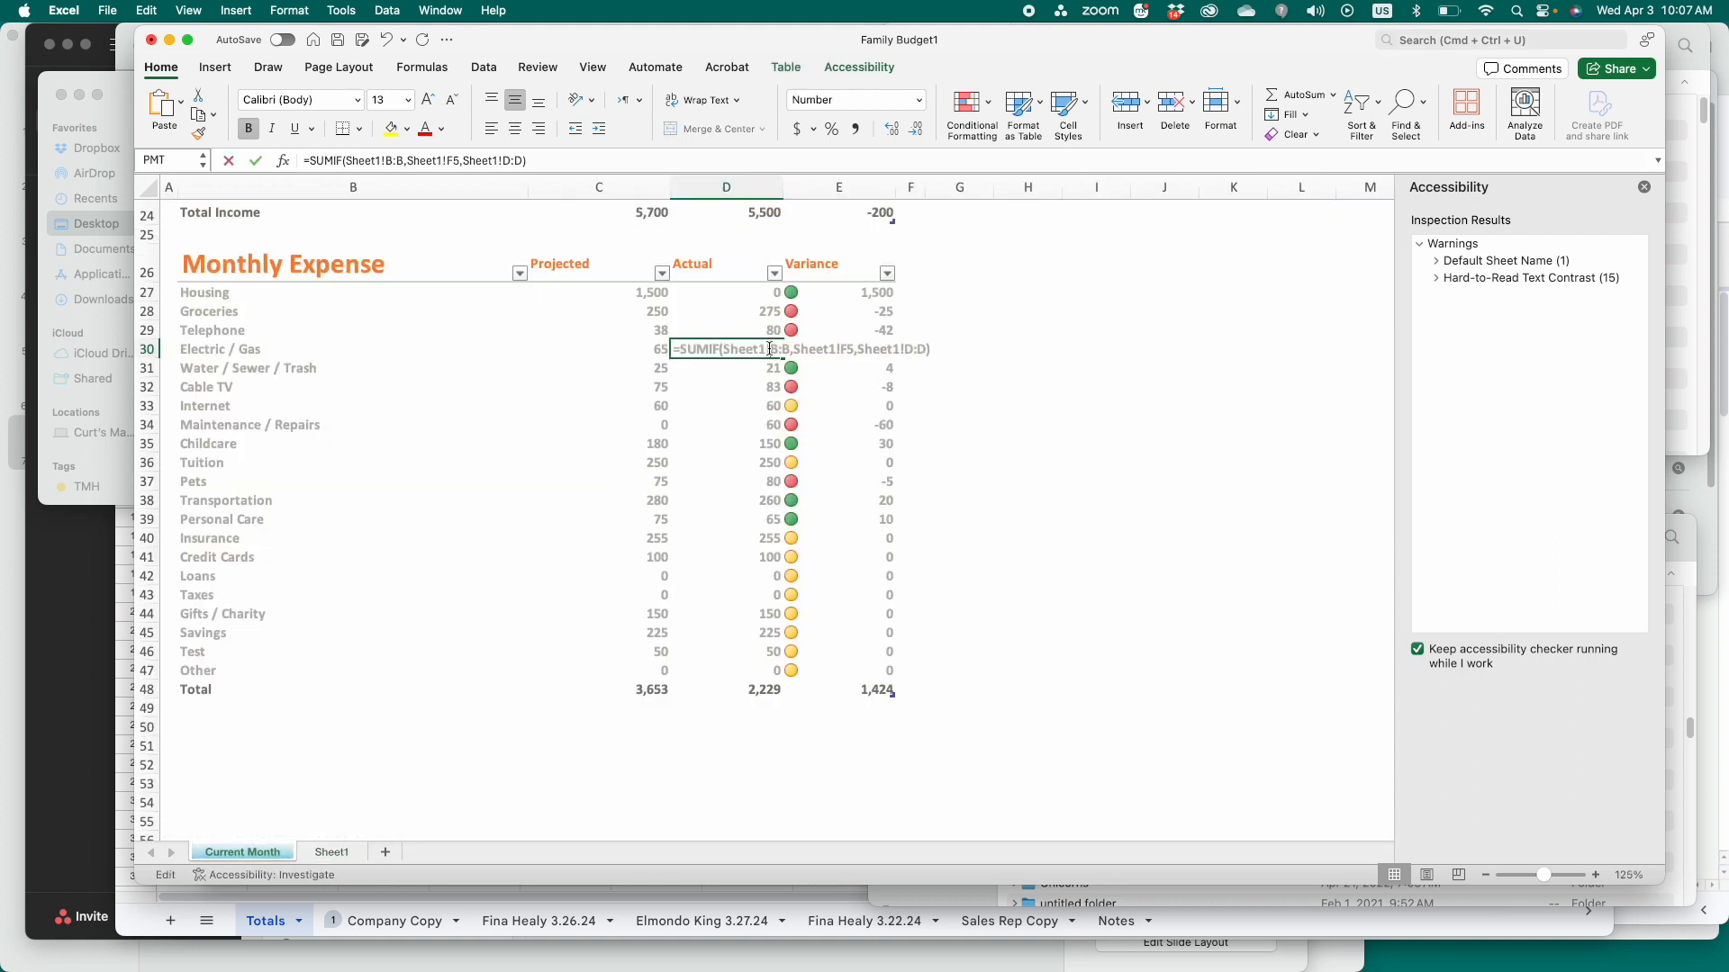
pyautogui.press('super+a')
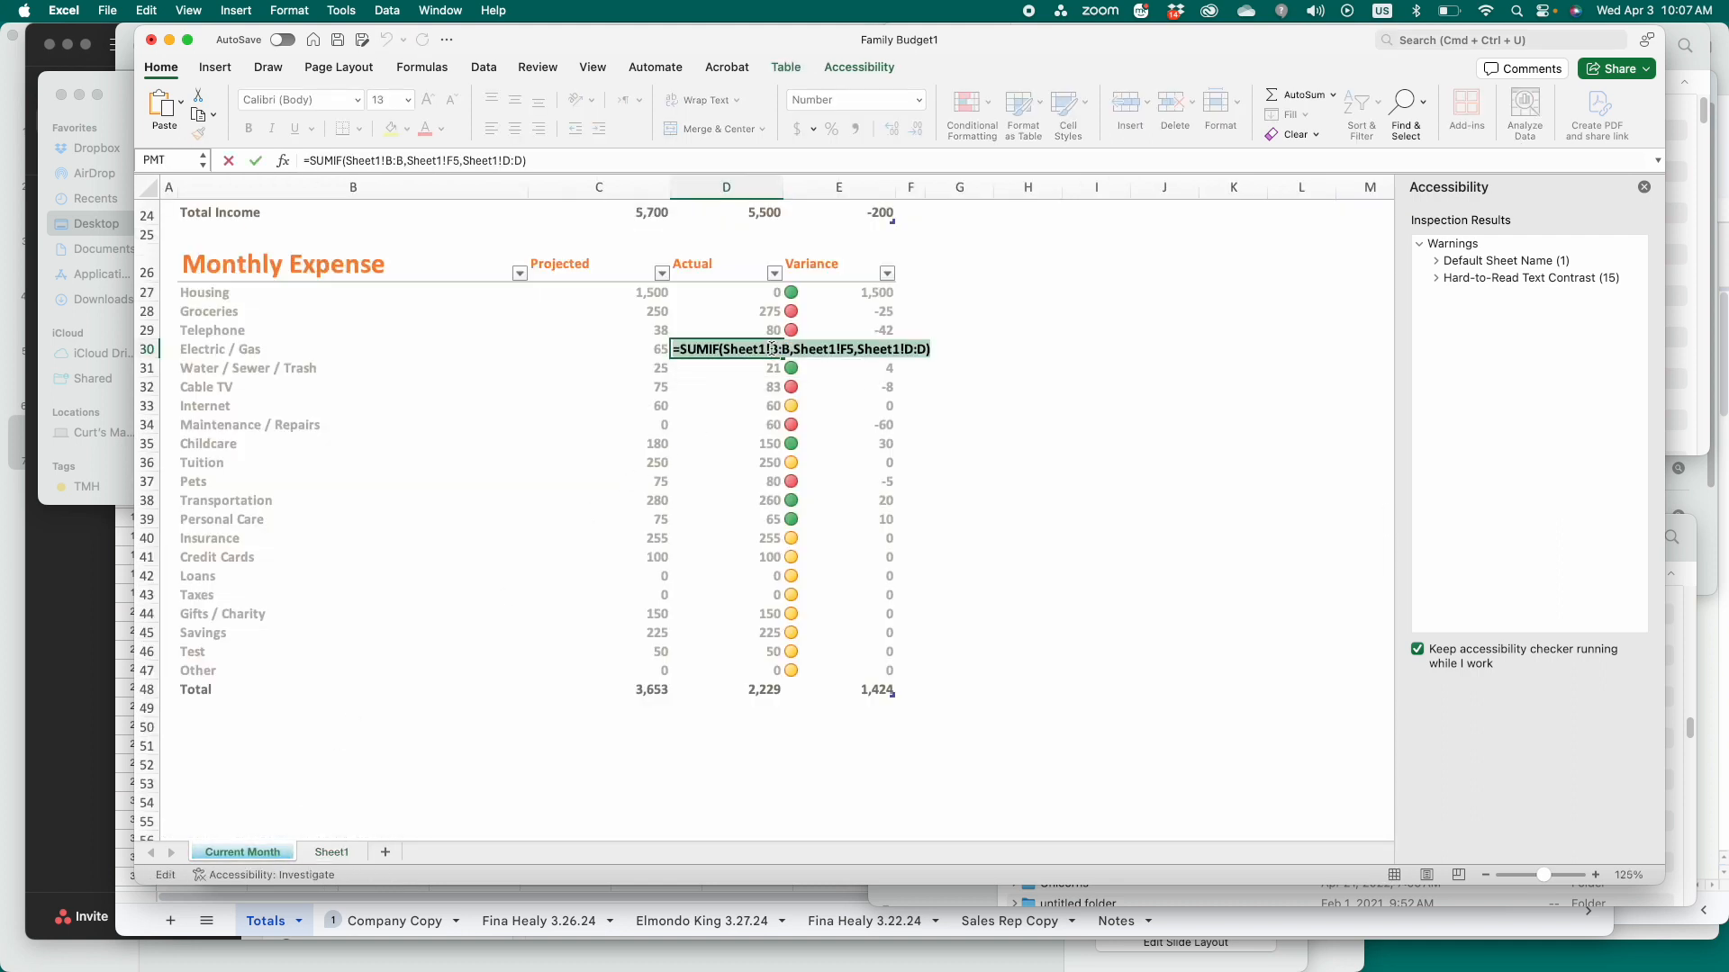
pyautogui.write('Telephone')
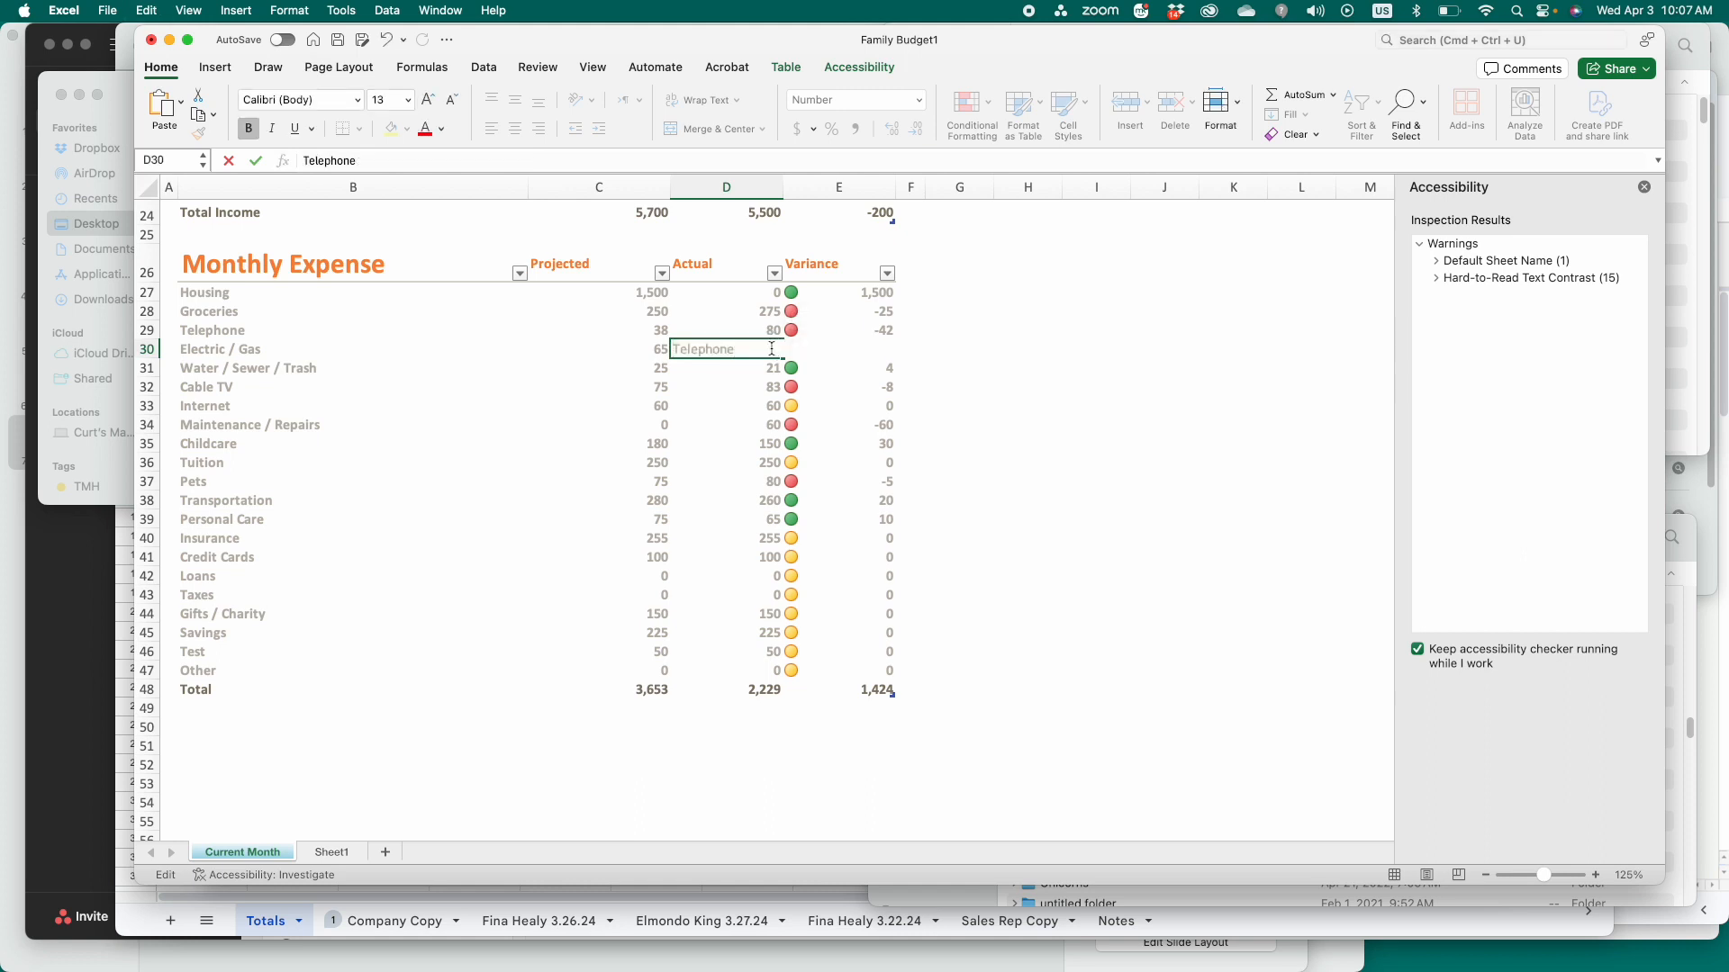
pyautogui.press('Return')
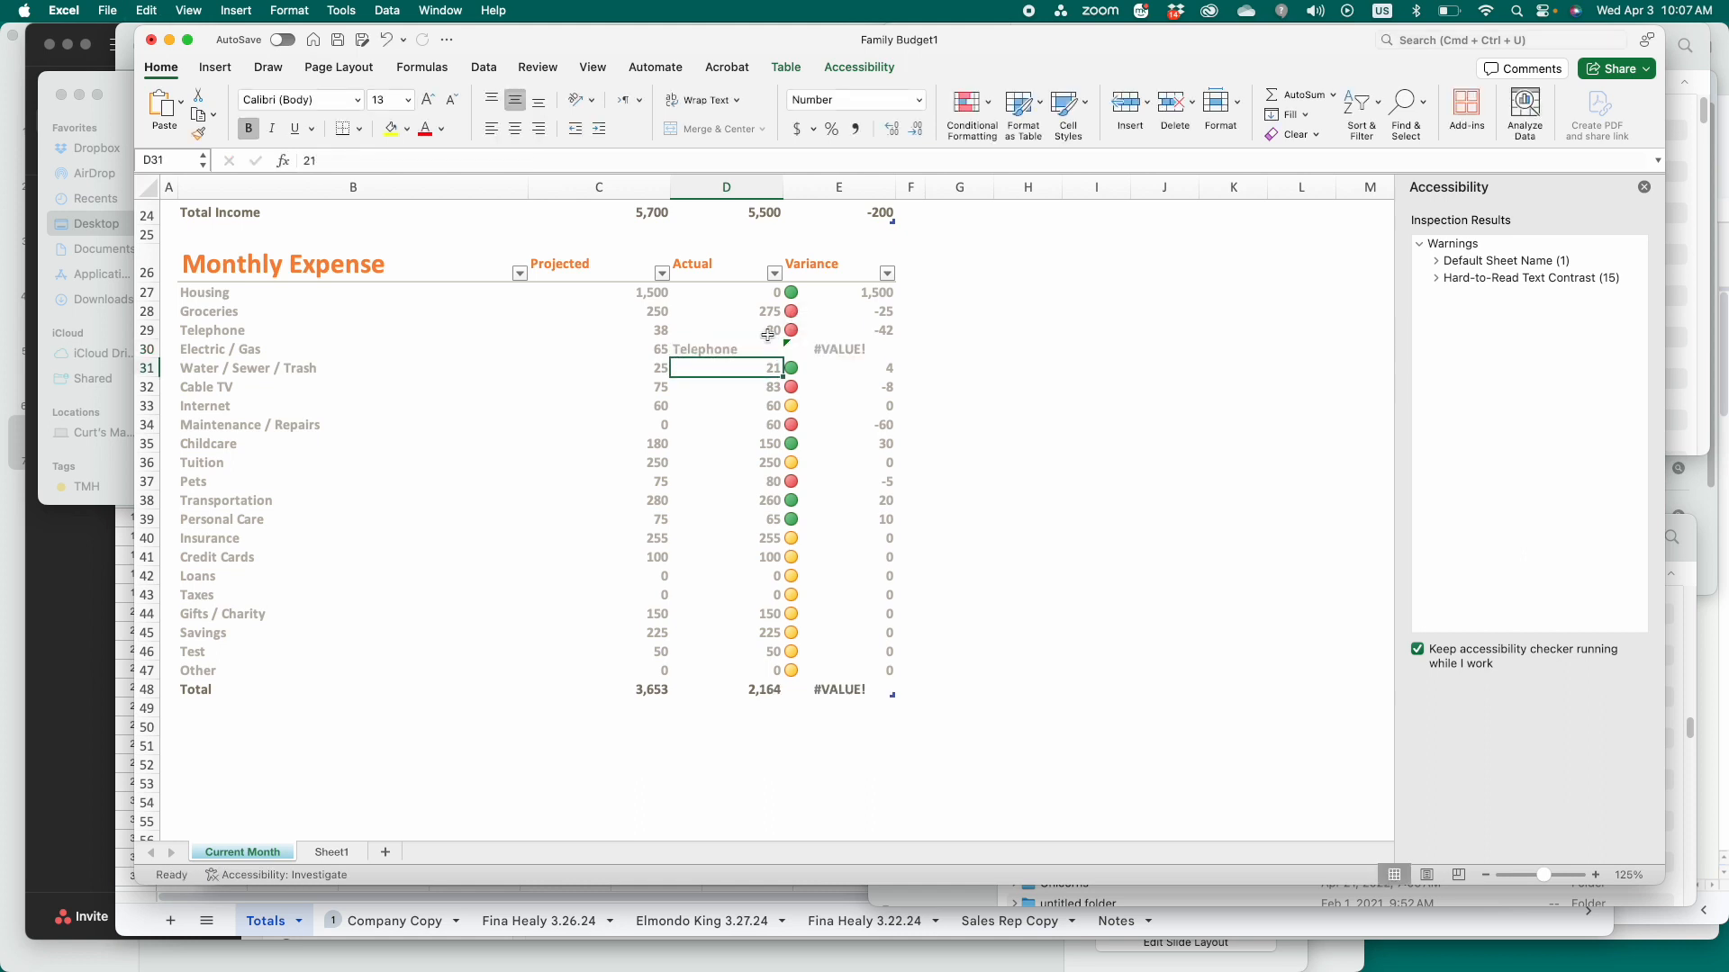
pyautogui.doubleClick(768, 330)
pyautogui.press('super+a')
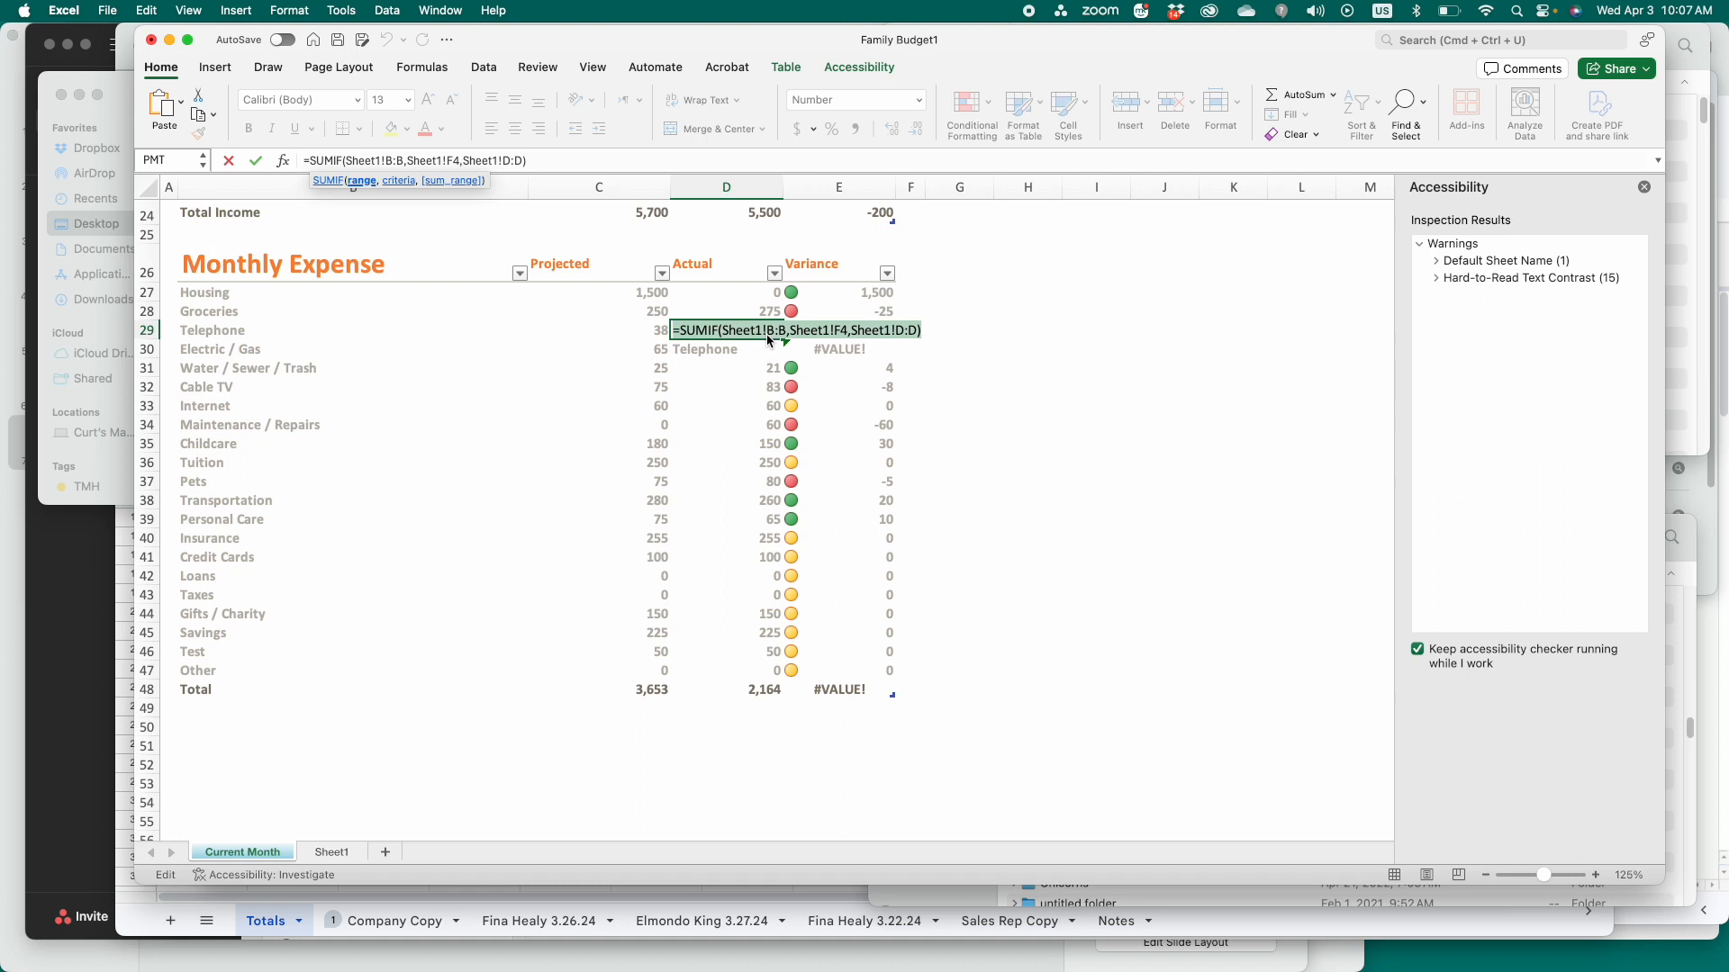
pyautogui.click(751, 351)
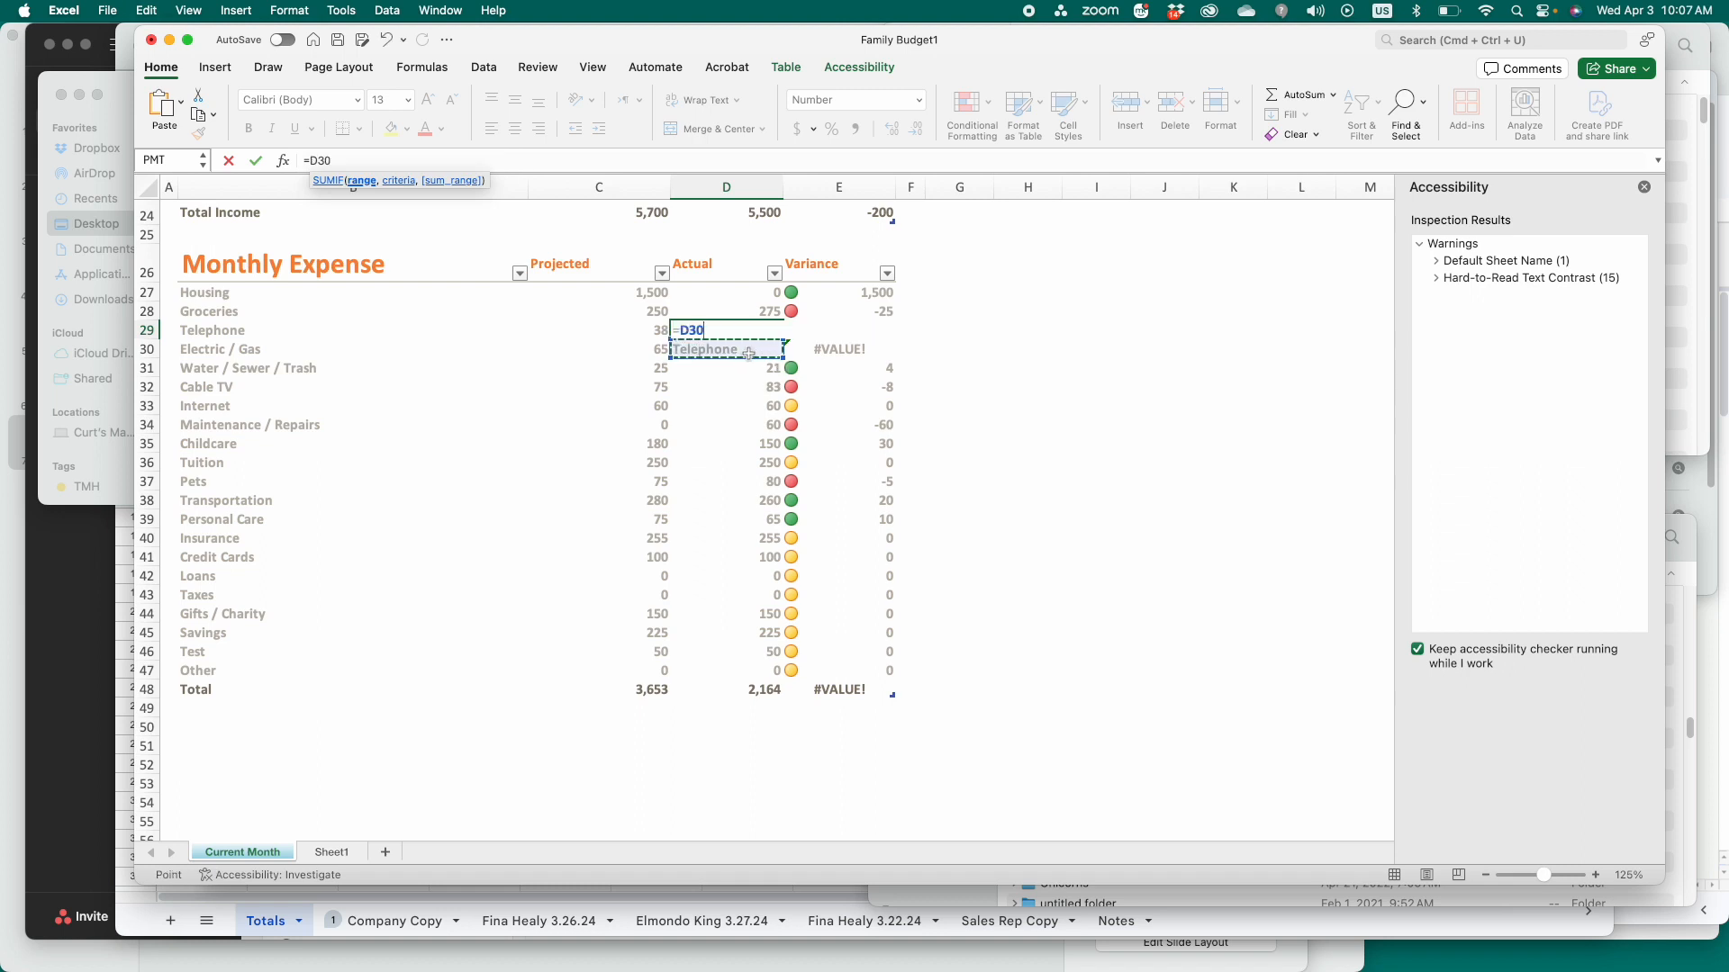
pyautogui.press('Return')
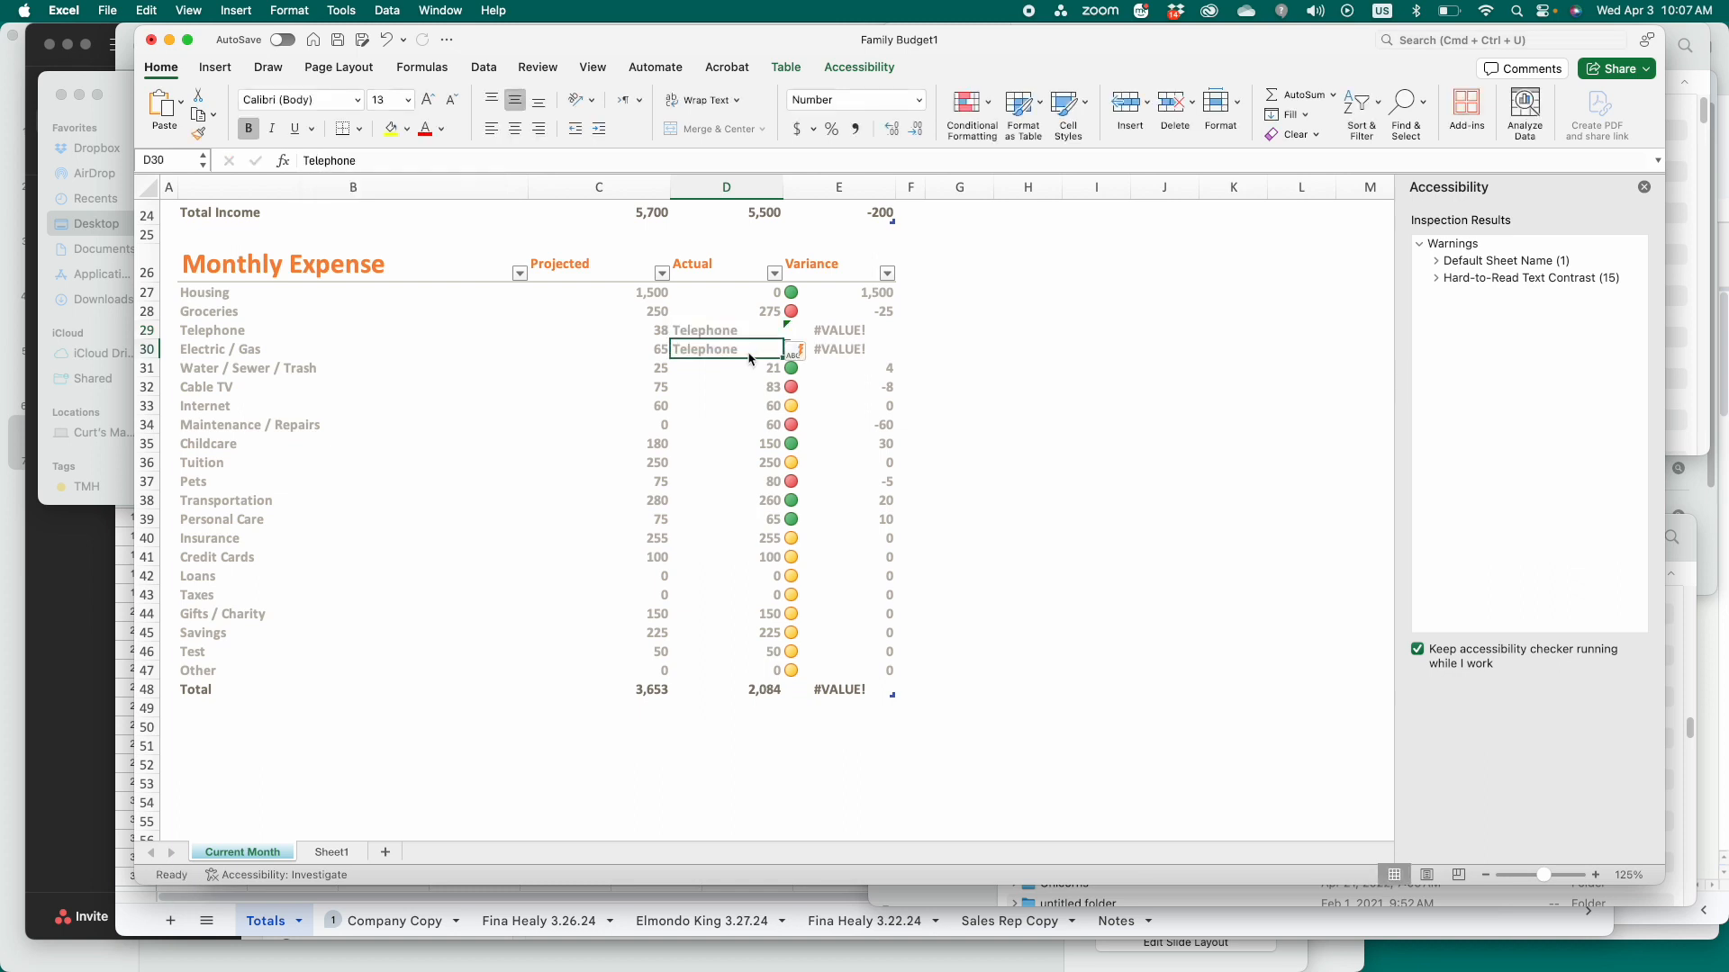
pyautogui.press('super+z')
# - Copy the SUMIF formula from D29 into the Electric / Gas actual cell D30, changing its criteria to Sheet1!F6
pyautogui.doubleClick(747, 331)
pyautogui.press('super+a')
pyautogui.press('super+c')
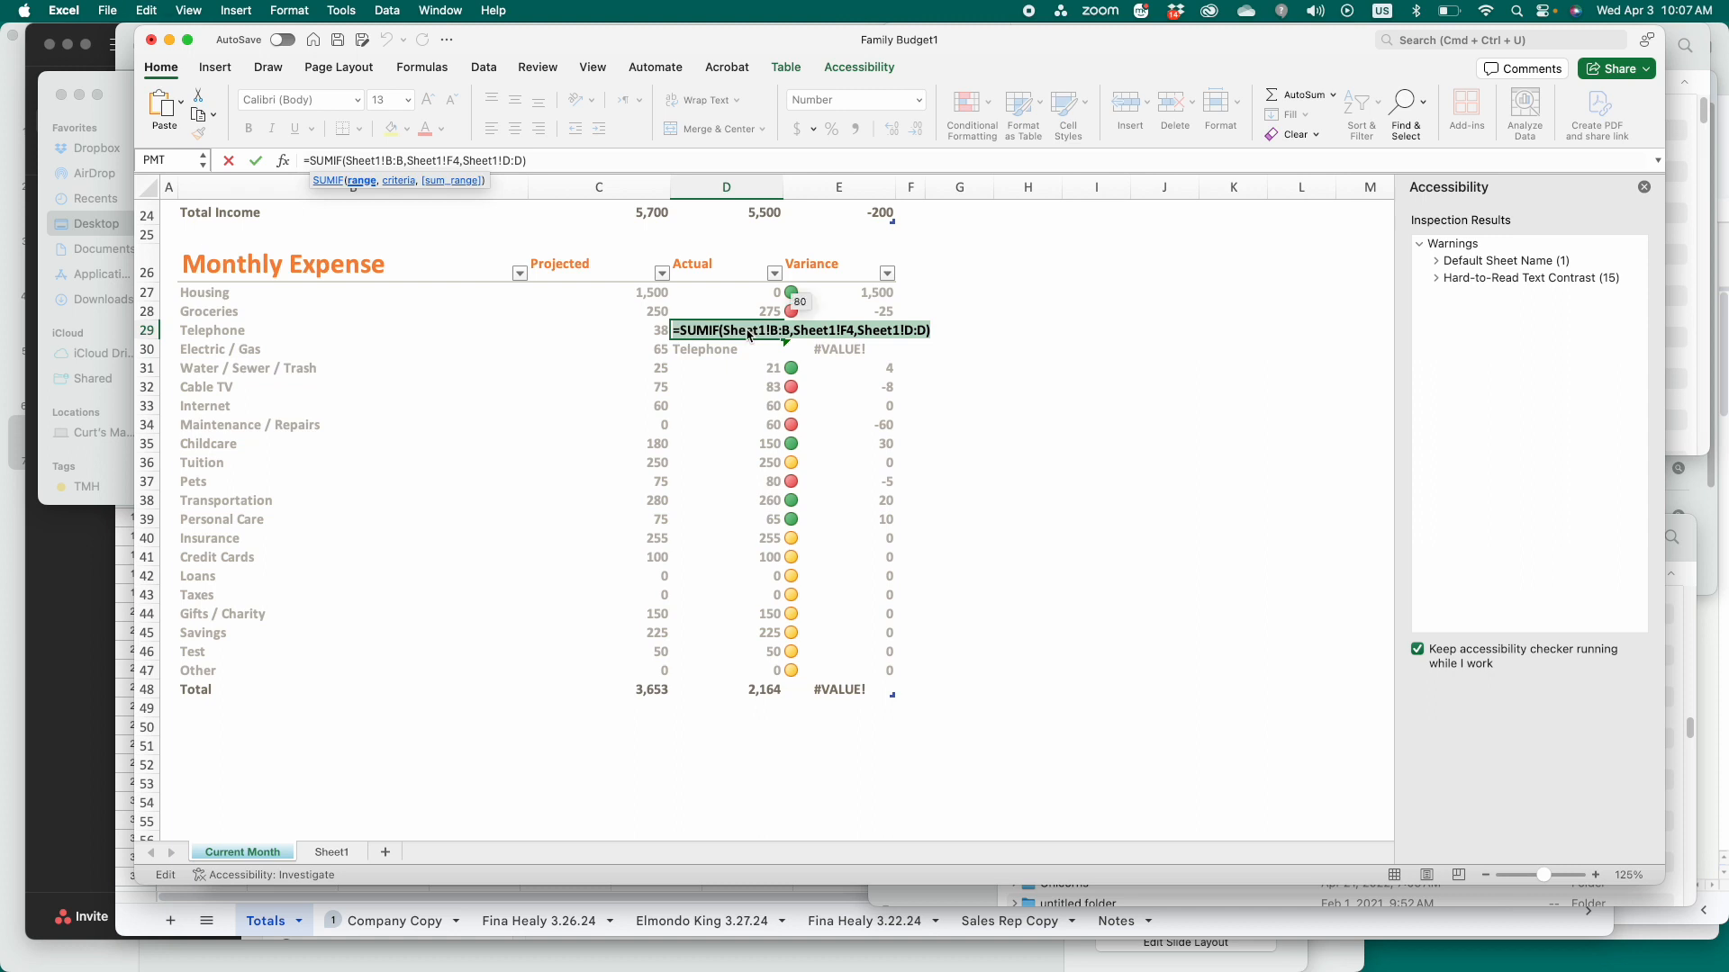
pyautogui.press('Return')
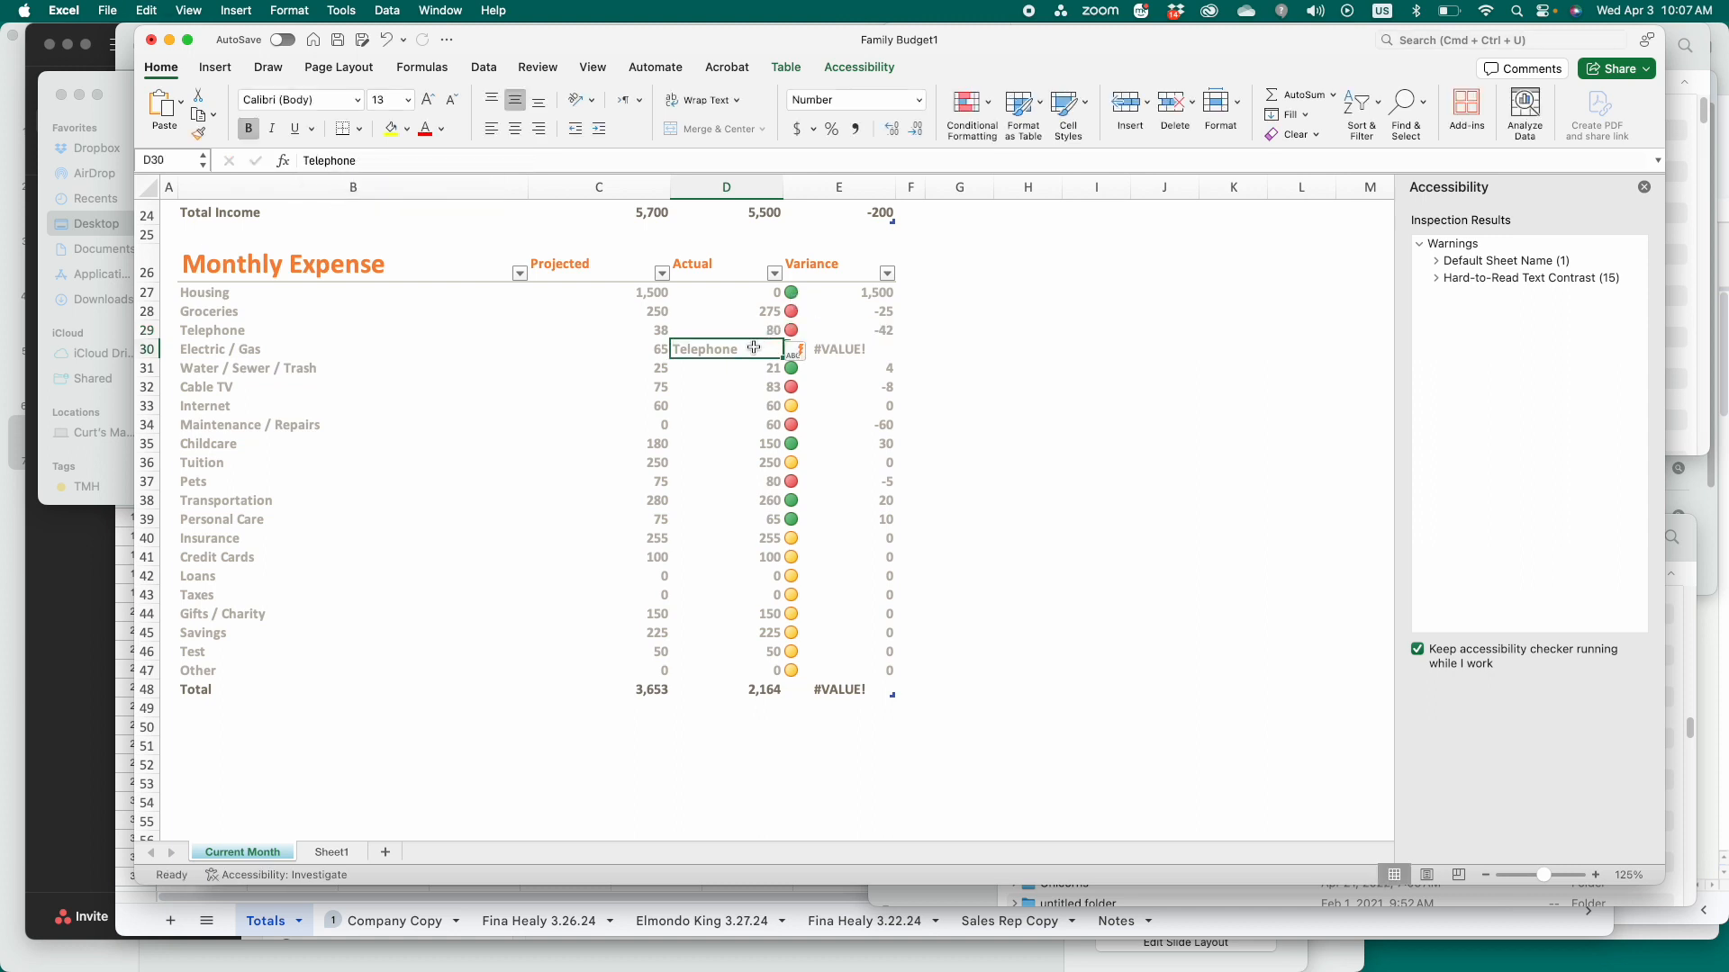
pyautogui.doubleClick(753, 348)
pyautogui.doubleClick(753, 348)
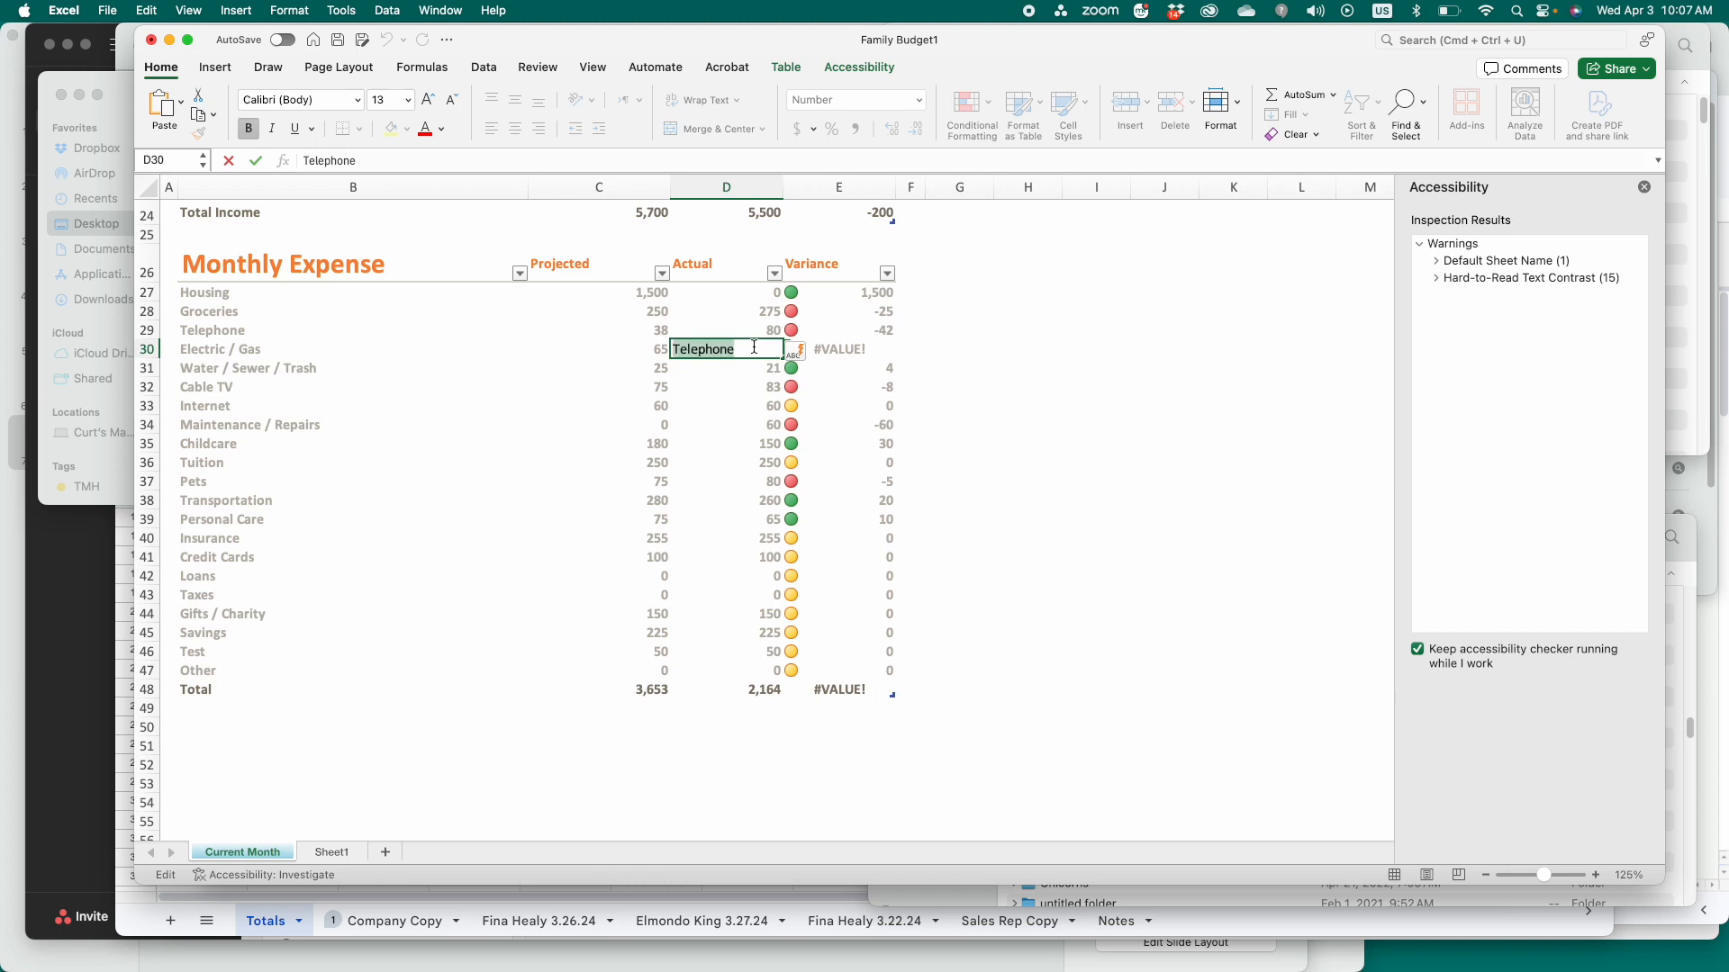
pyautogui.press('super+v')
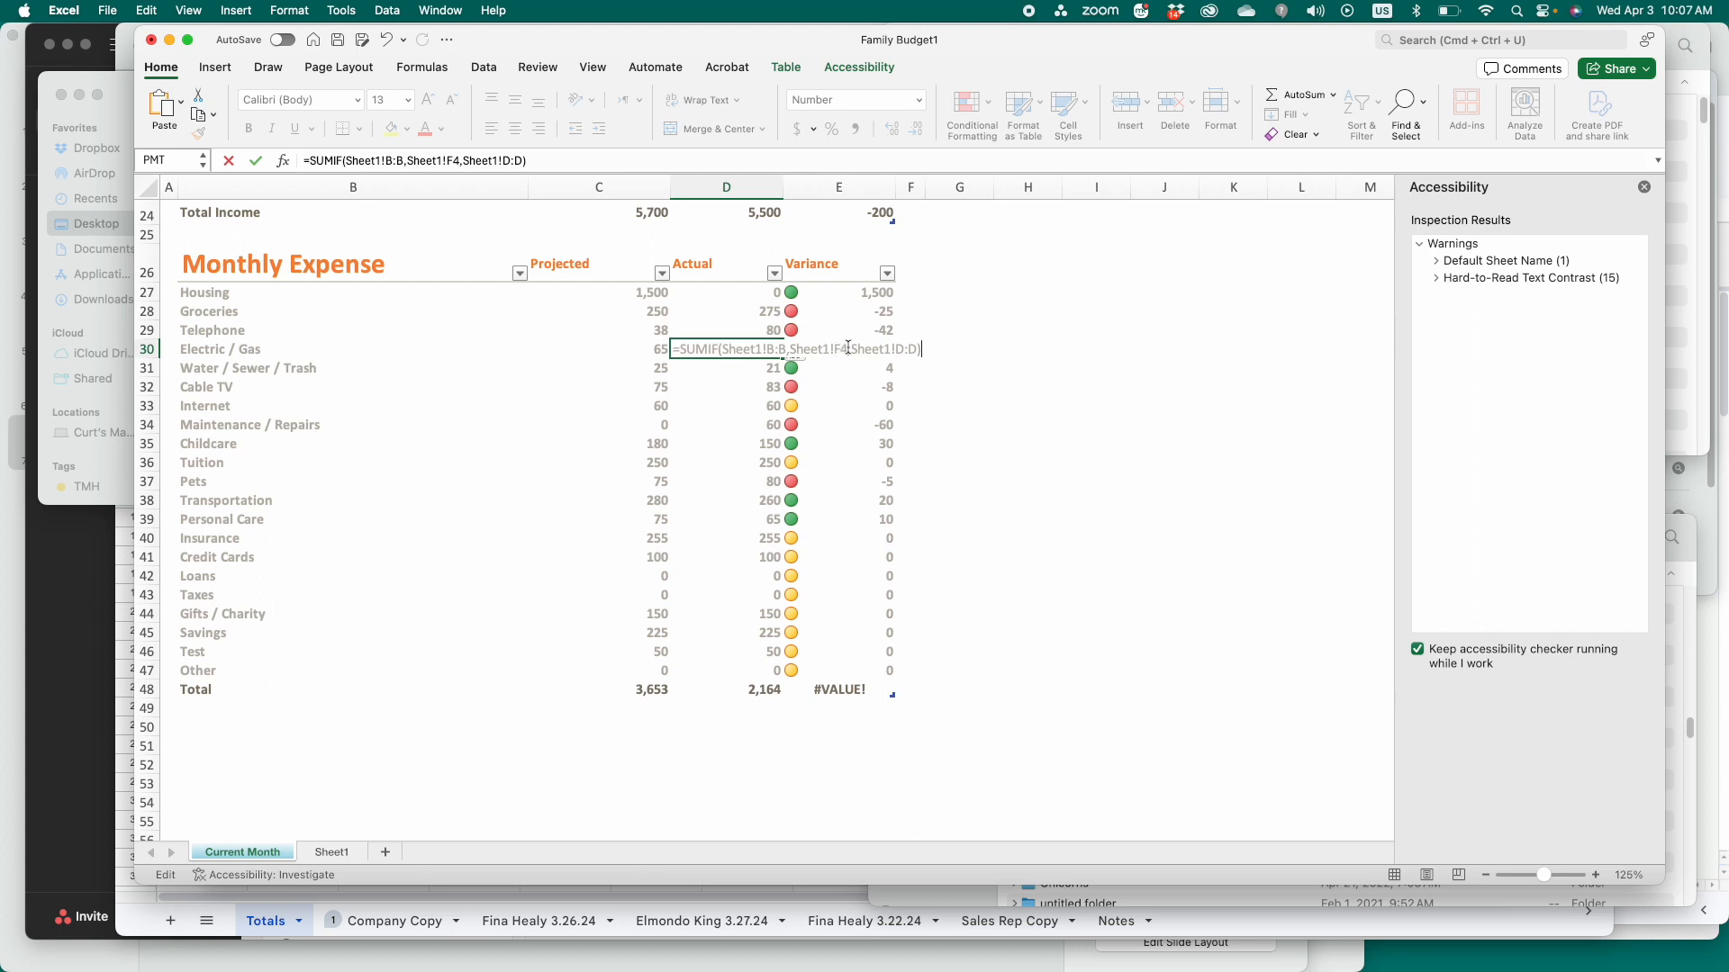
pyautogui.click(848, 349)
pyautogui.press('BackSpace')
pyautogui.write('6')
pyautogui.press('Return')
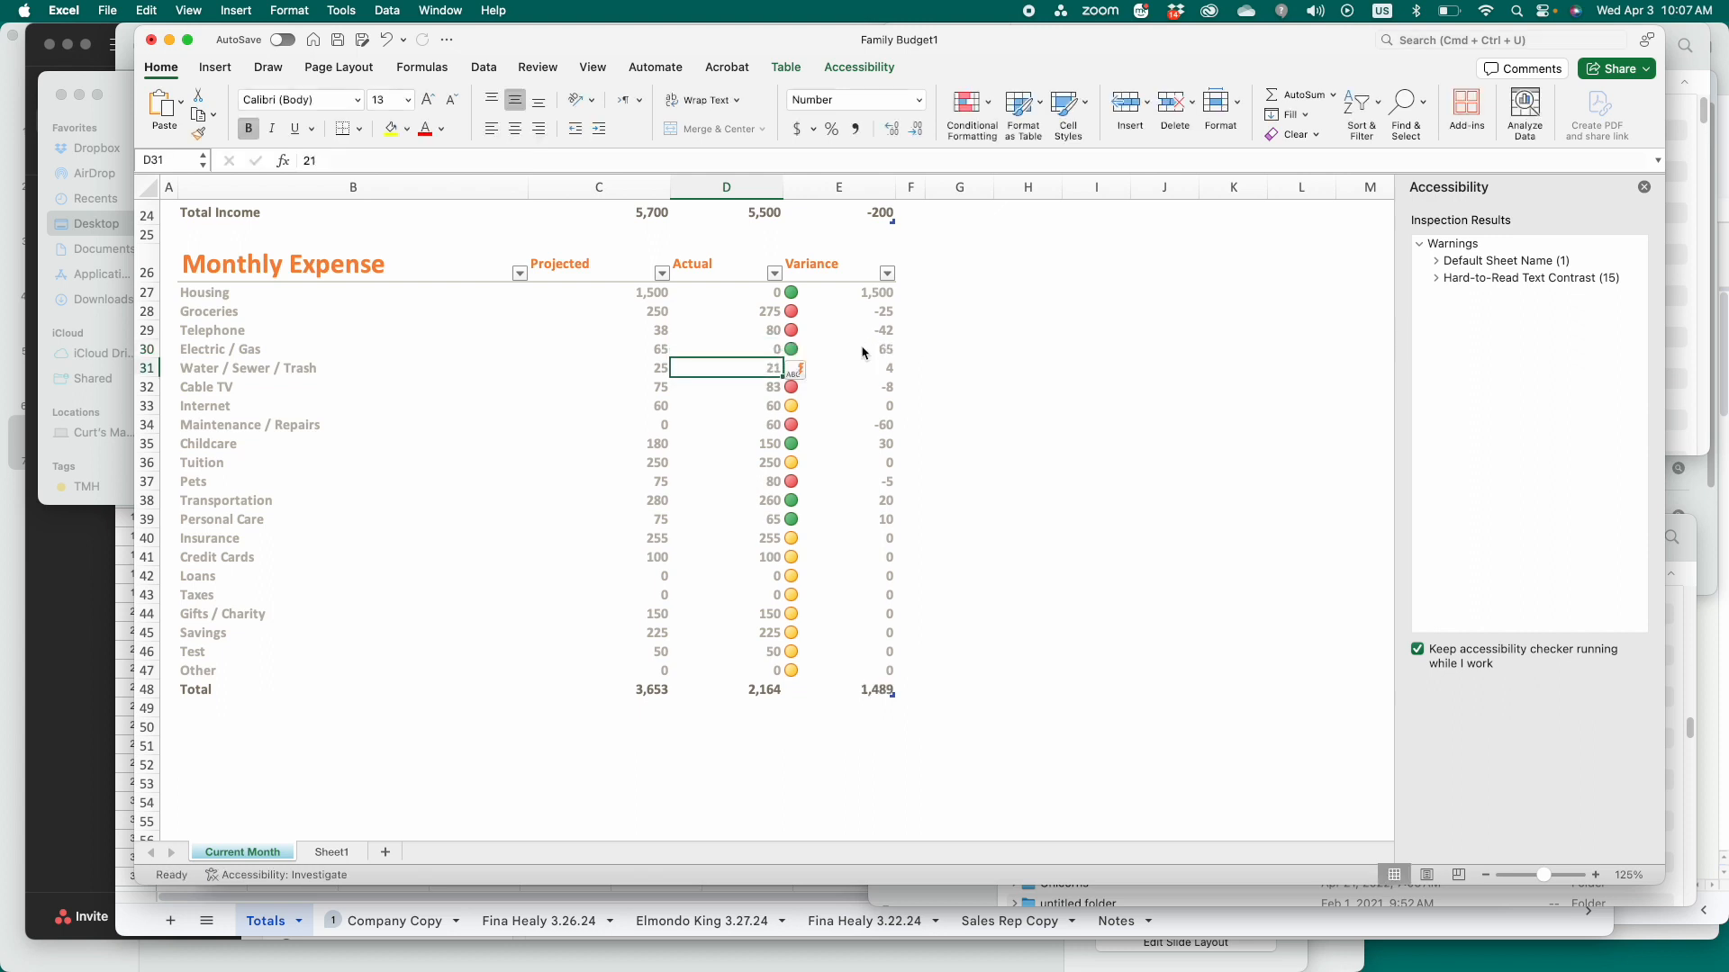
# - Check the Electric / Gas row in the Sheet1 key and change the criteria in the D30 formula to Sheet1!F5
pyautogui.click(754, 351)
pyautogui.click(331, 851)
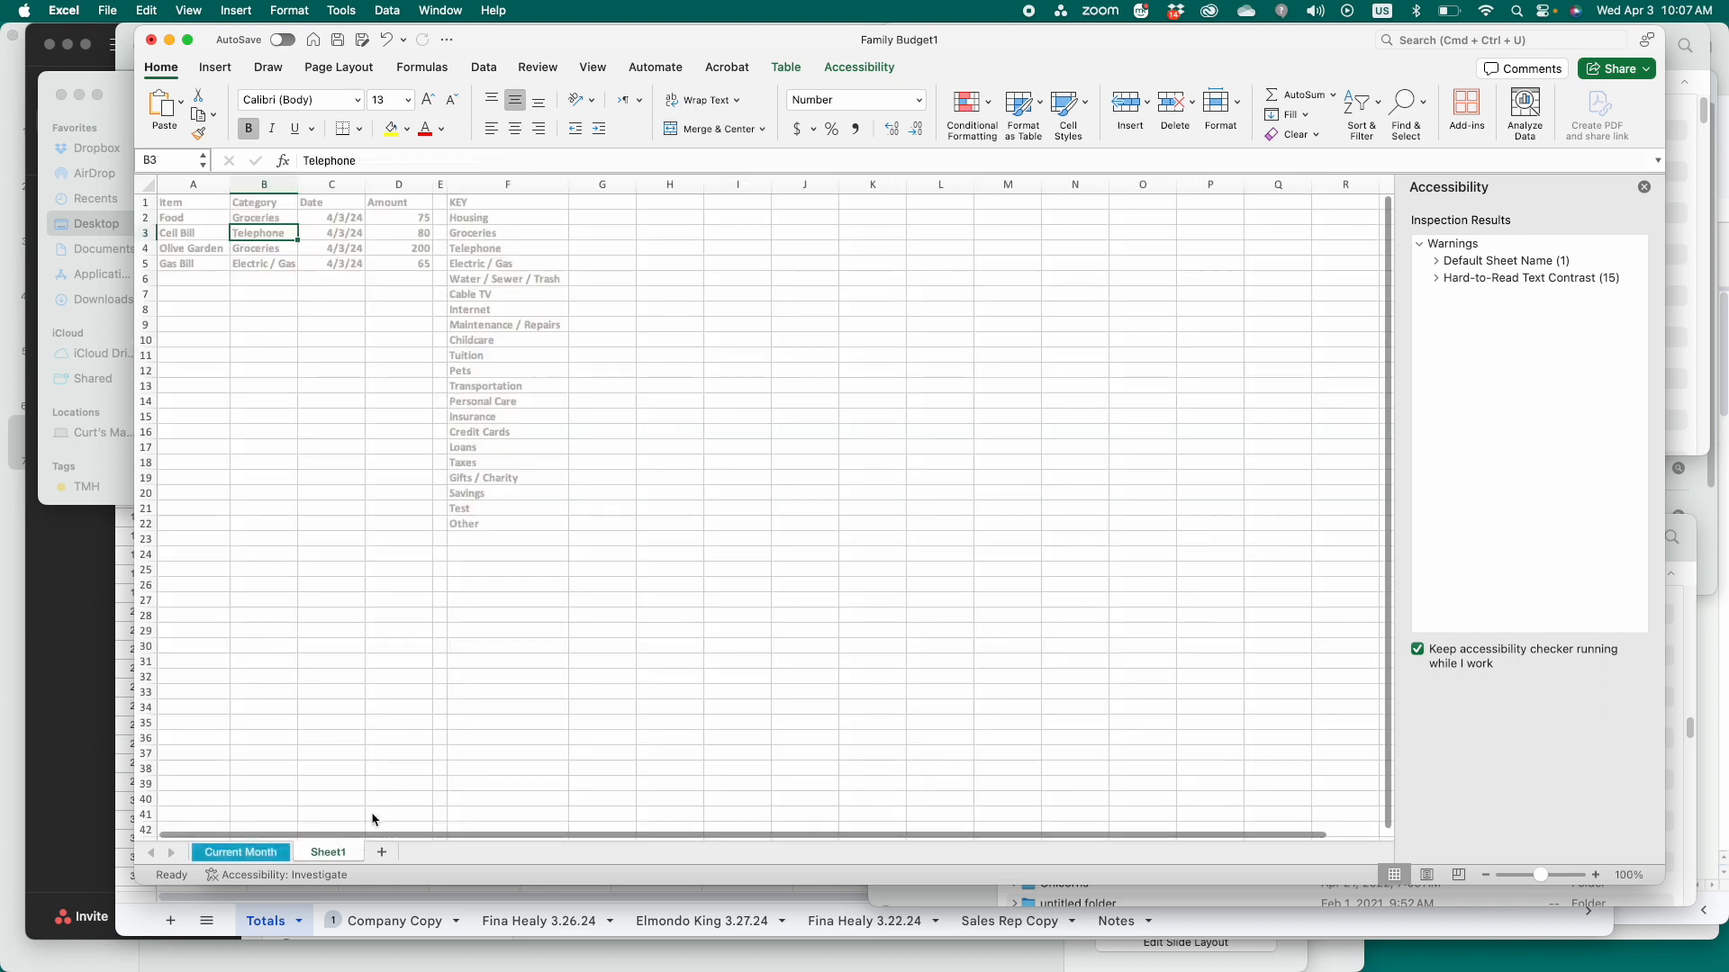
pyautogui.click(498, 264)
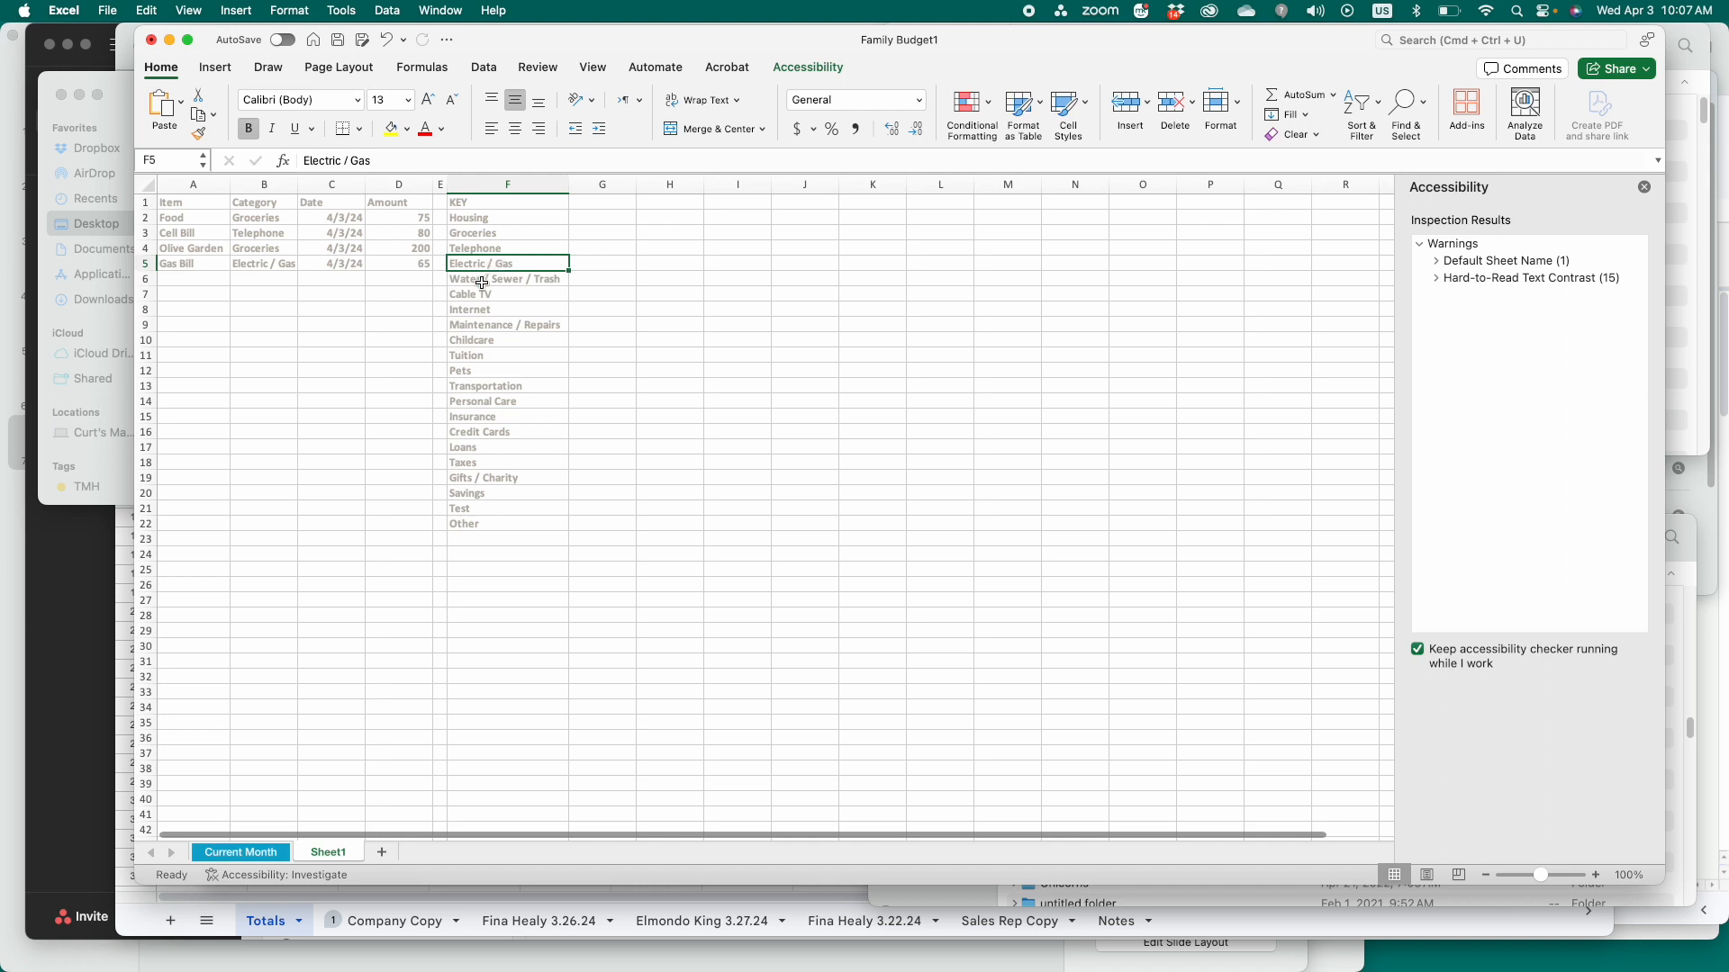
pyautogui.click(241, 852)
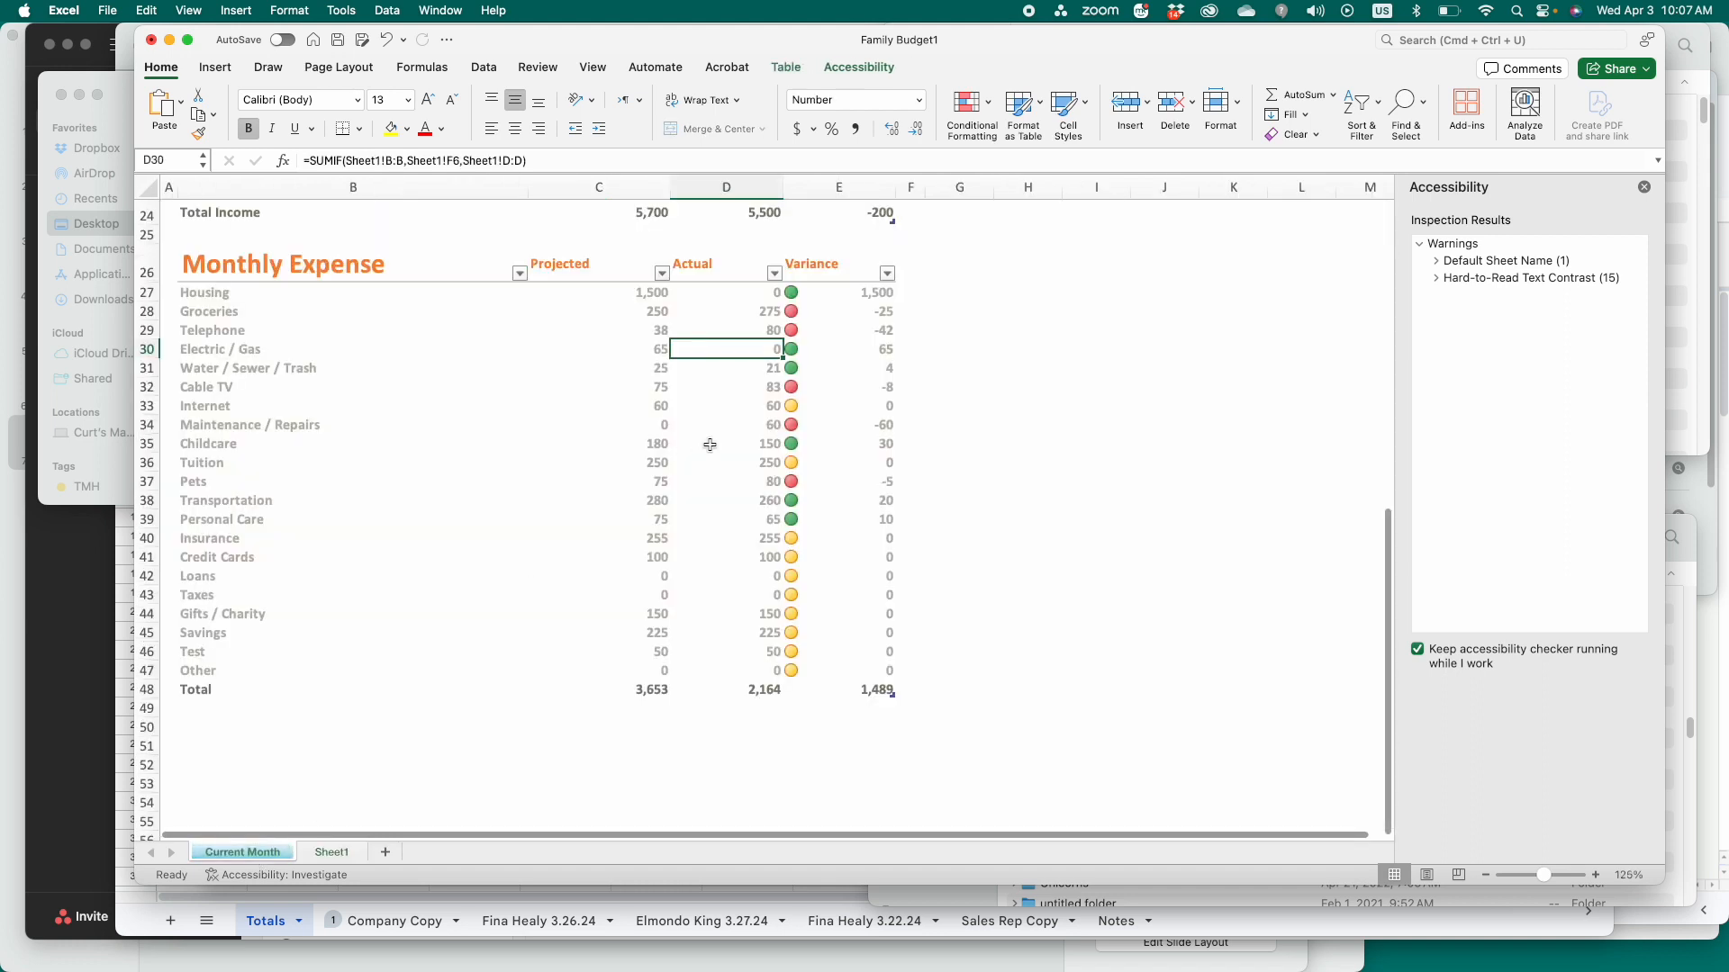
pyautogui.doubleClick(759, 349)
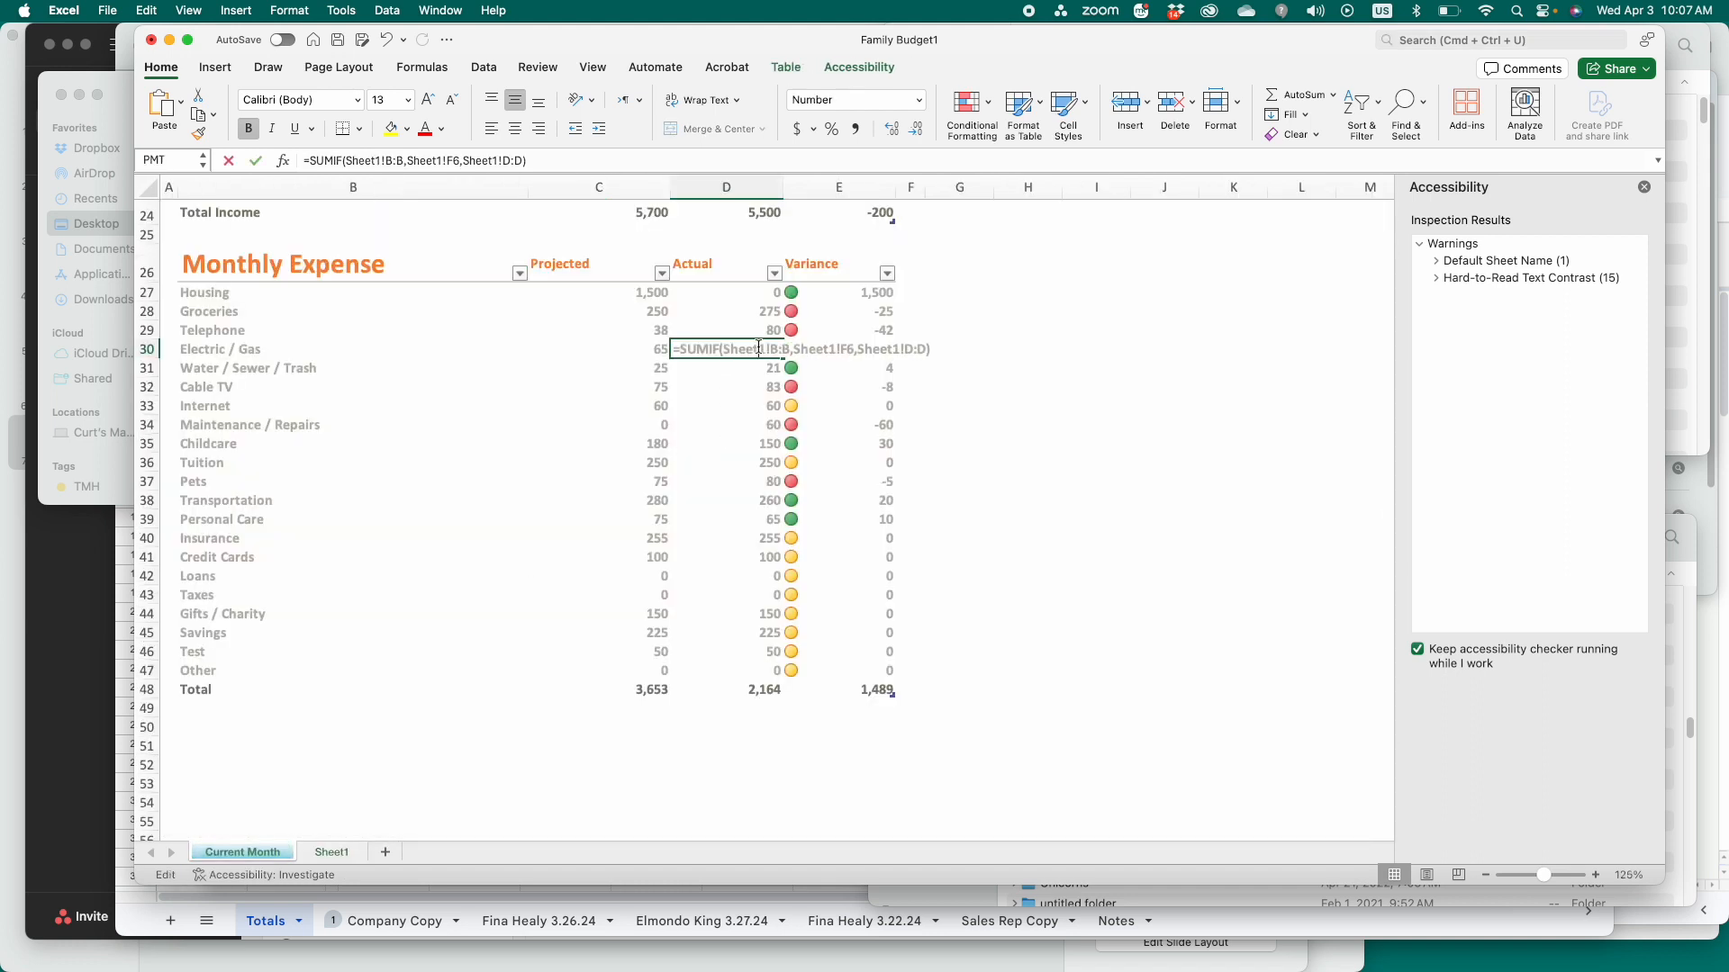
pyautogui.click(852, 350)
pyautogui.press('Return')
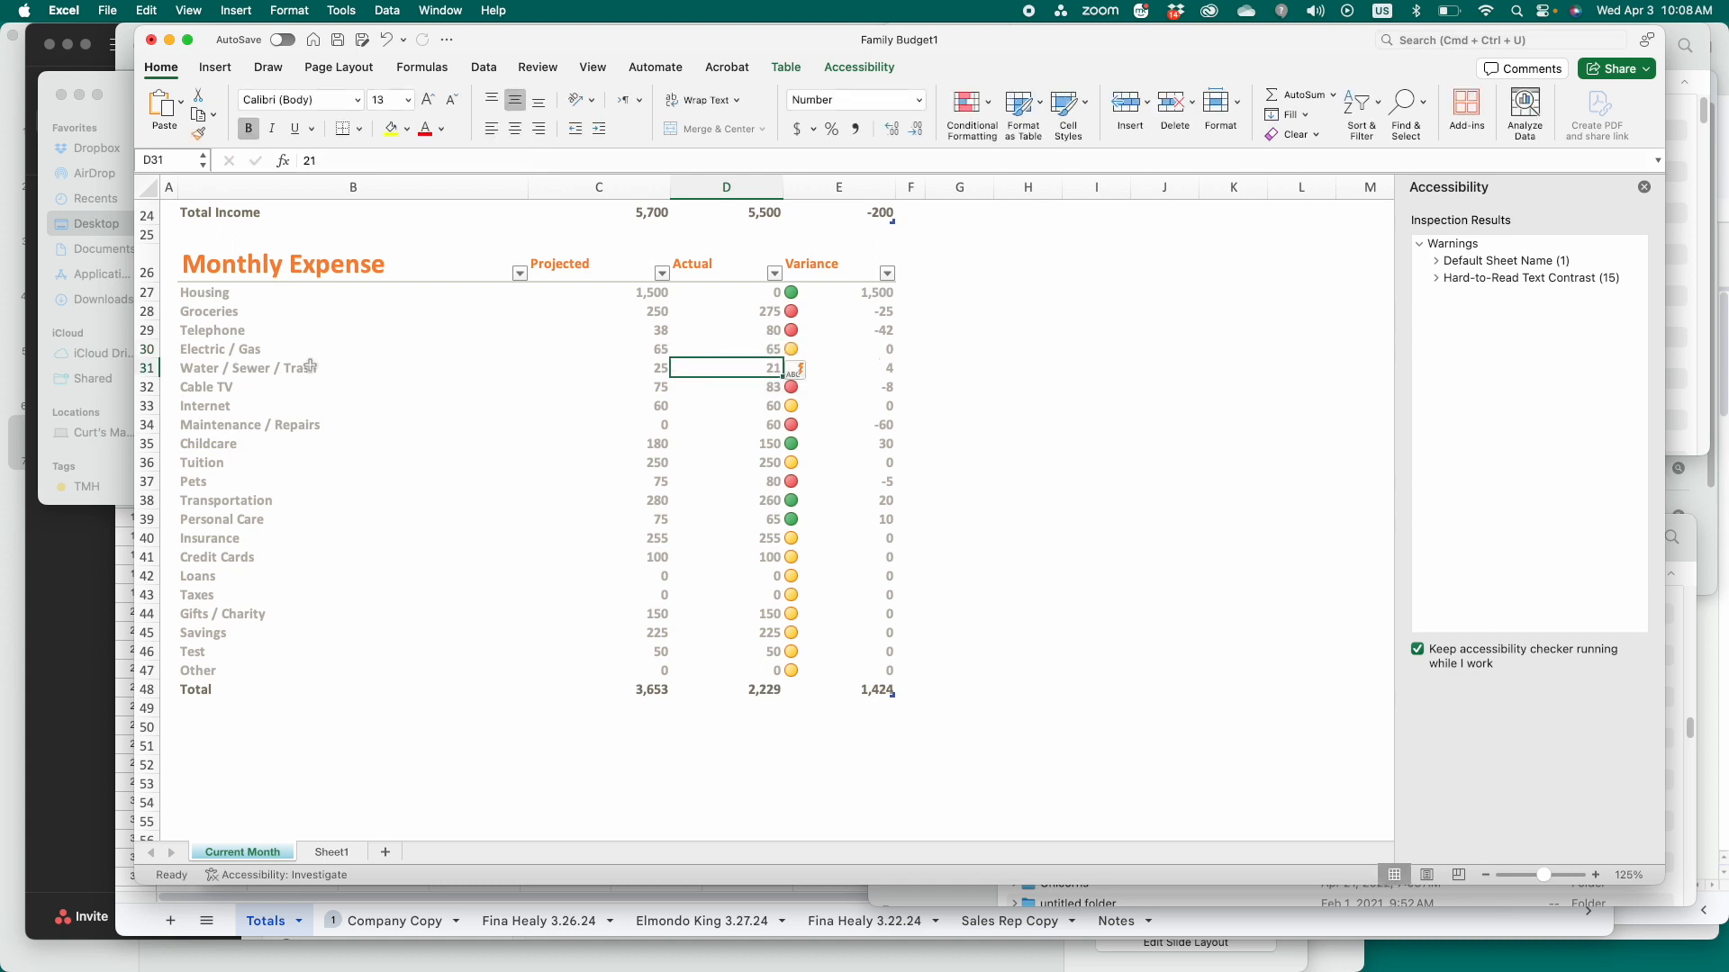
# - Paste the copied SUMIF formula into the Water / Sewer / Trash actual cell D31, changing its criteria to Sheet1!F6
pyautogui.doubleClick(757, 368)
pyautogui.doubleClick(759, 369)
pyautogui.press('super+v')
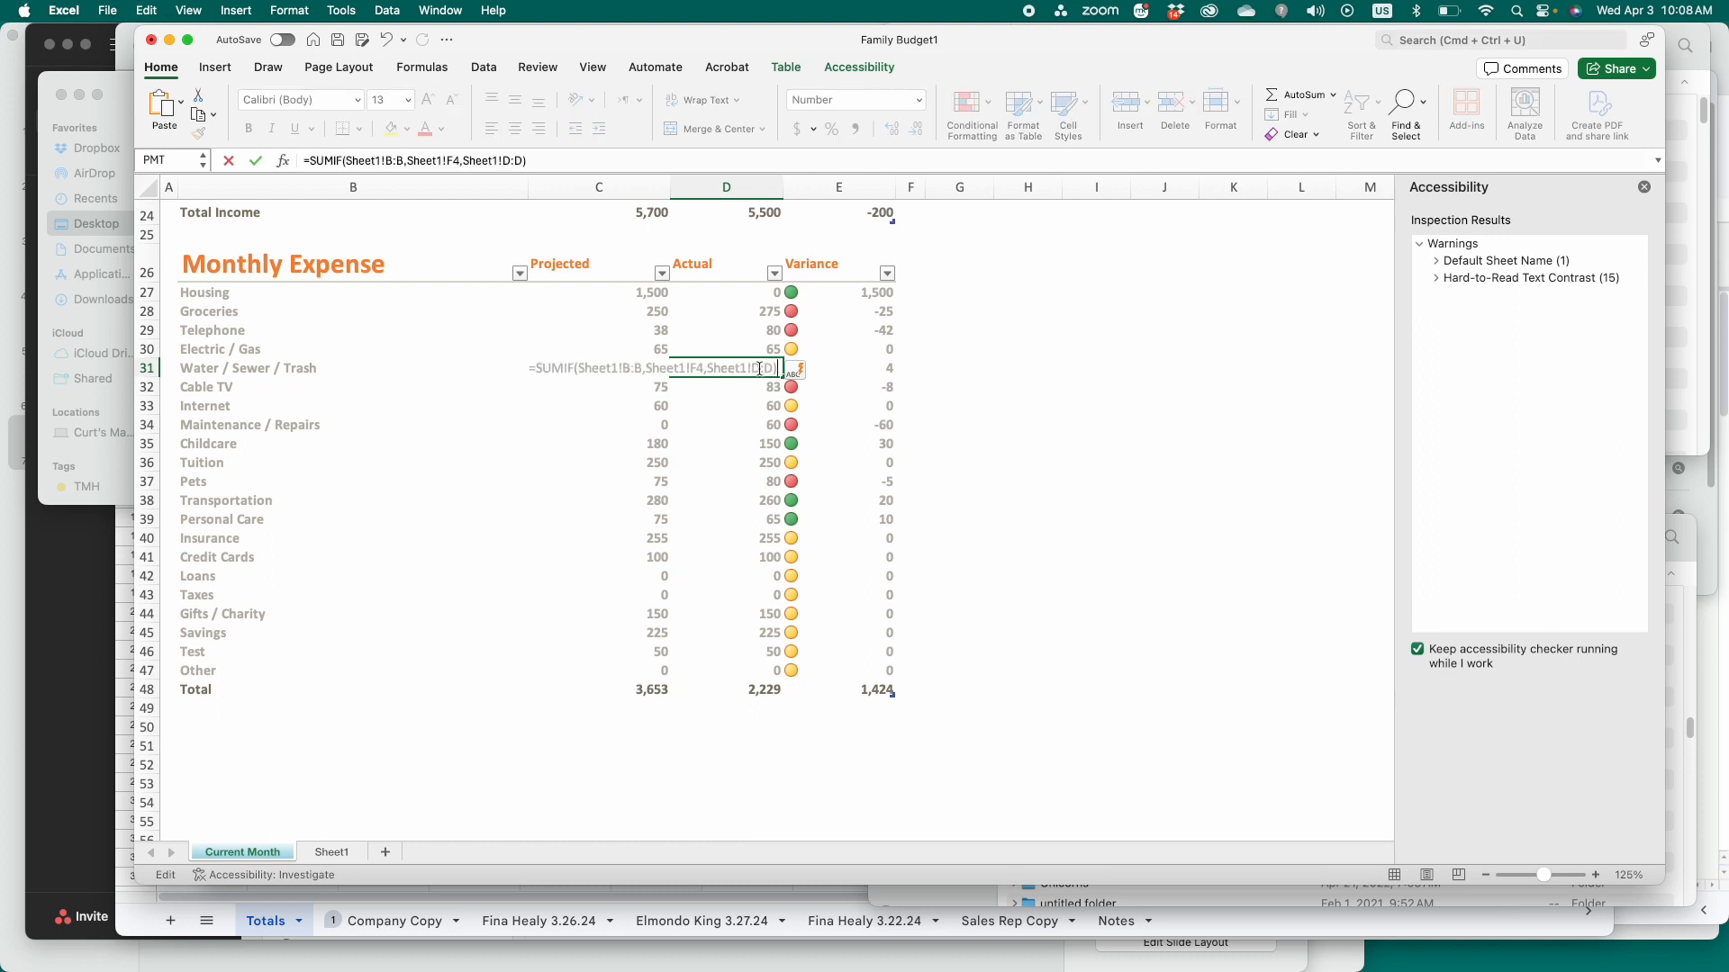
pyautogui.click(702, 368)
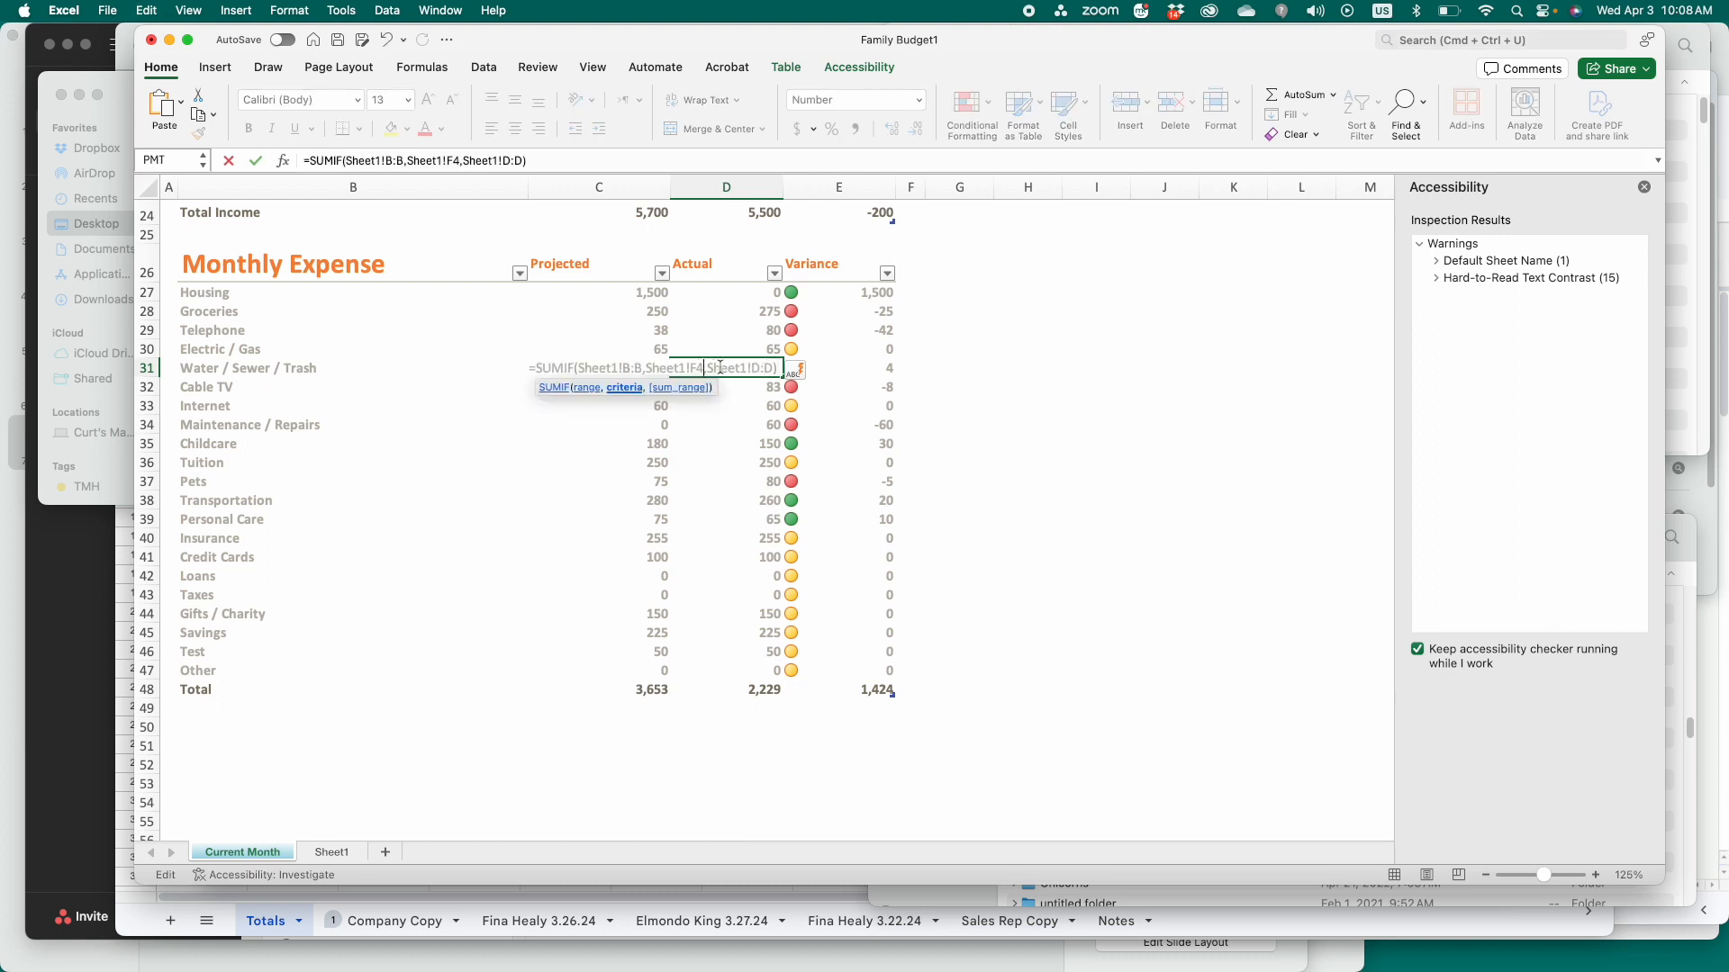
pyautogui.press('BackSpace')
pyautogui.write('6')
pyautogui.press('Return')
# - Paste the copied SUMIF formula into the Cable TV actual cell D32, changing its criteria to Sheet1!F7
pyautogui.doubleClick(726, 391)
pyautogui.press('super+a')
pyautogui.press('super+v')
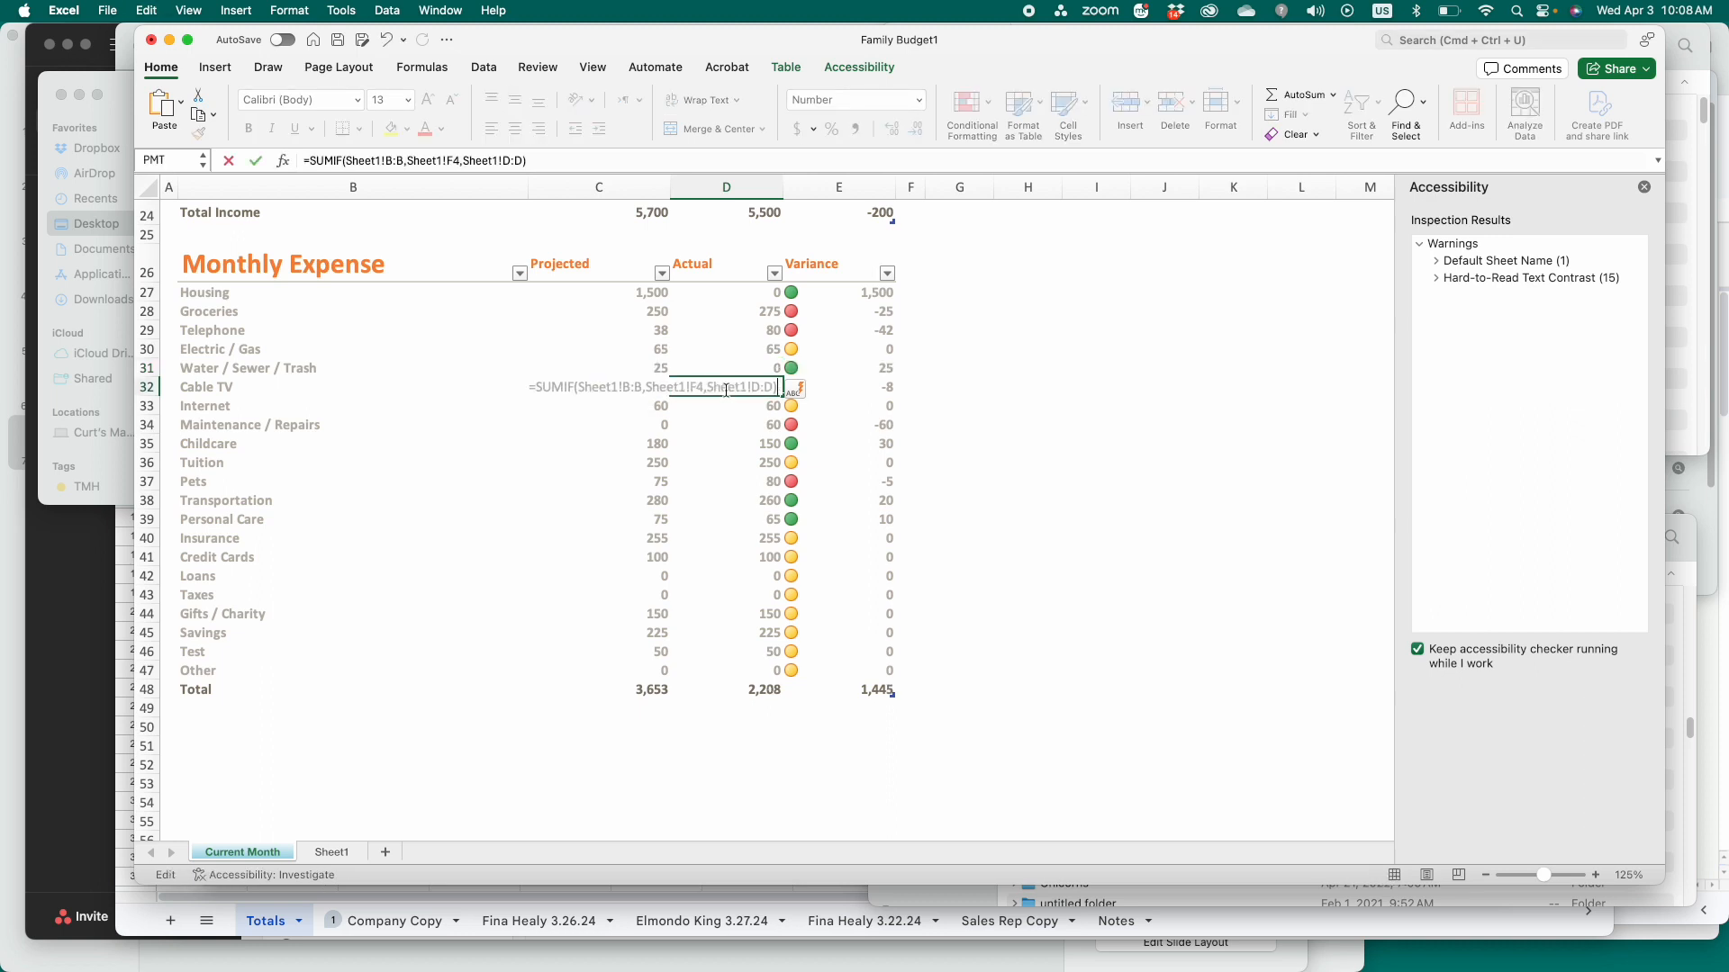
pyautogui.click(705, 389)
pyautogui.press('BackSpace')
pyautogui.write('7')
pyautogui.press('Return')
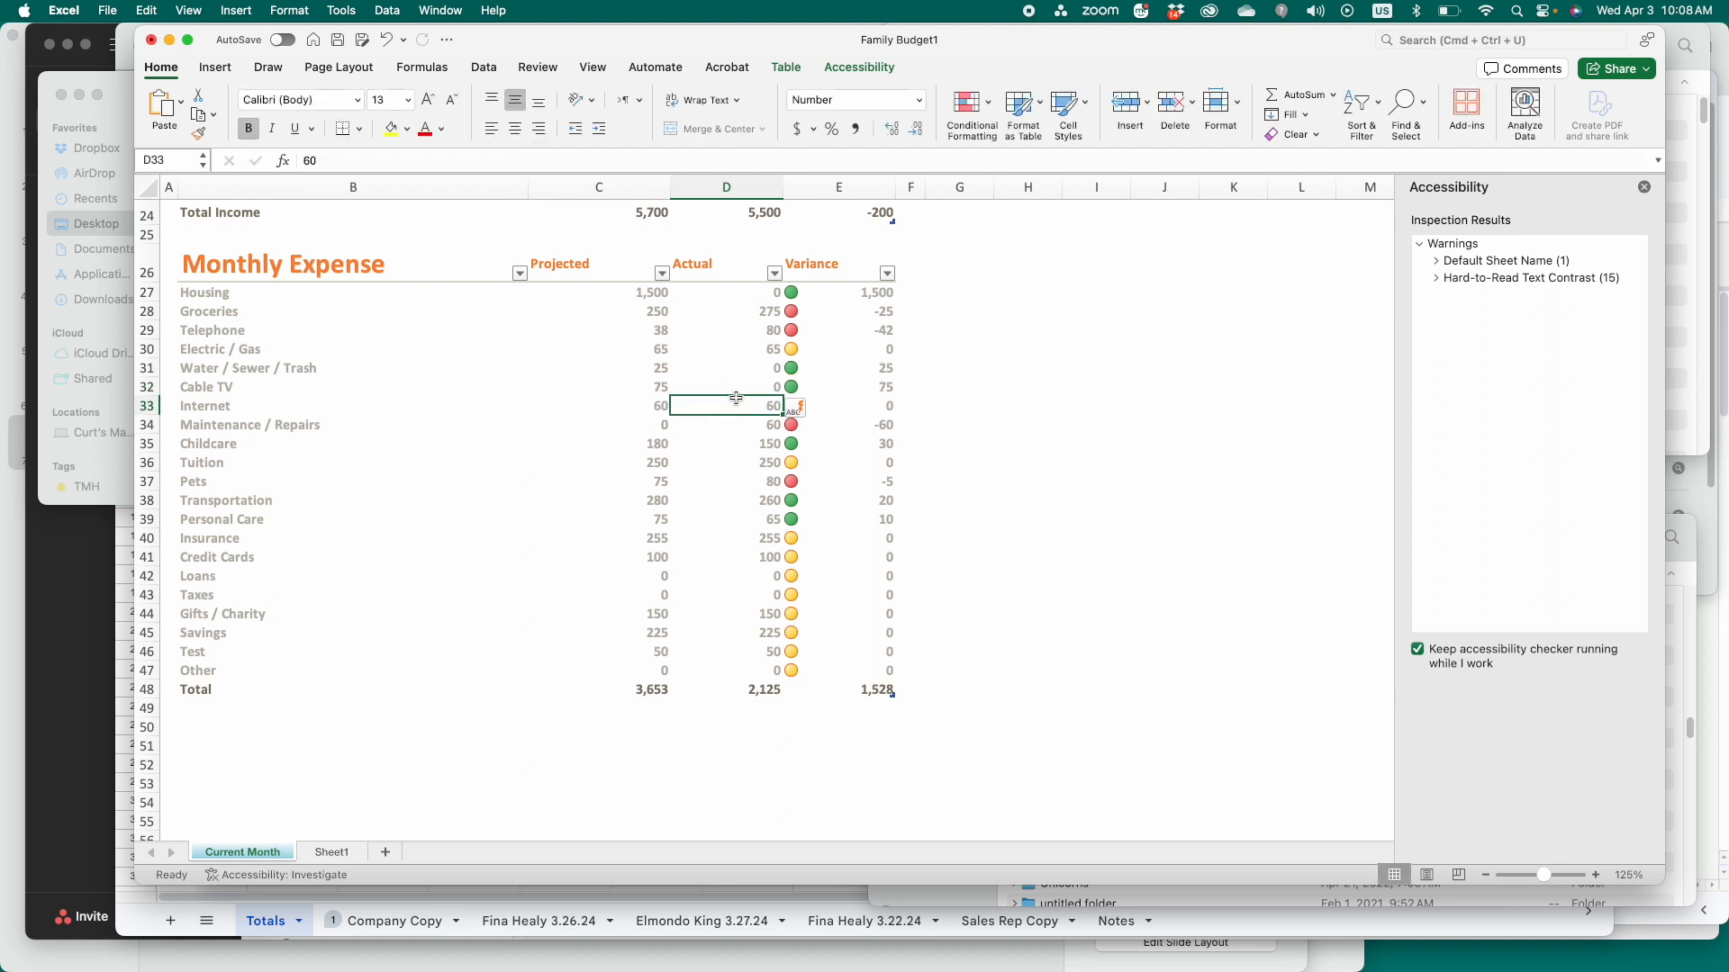
# - Paste the copied SUMIF formula into the Internet actual cell D33, changing its criteria to Sheet1!F8
pyautogui.press('super+a')
pyautogui.press('super+v')
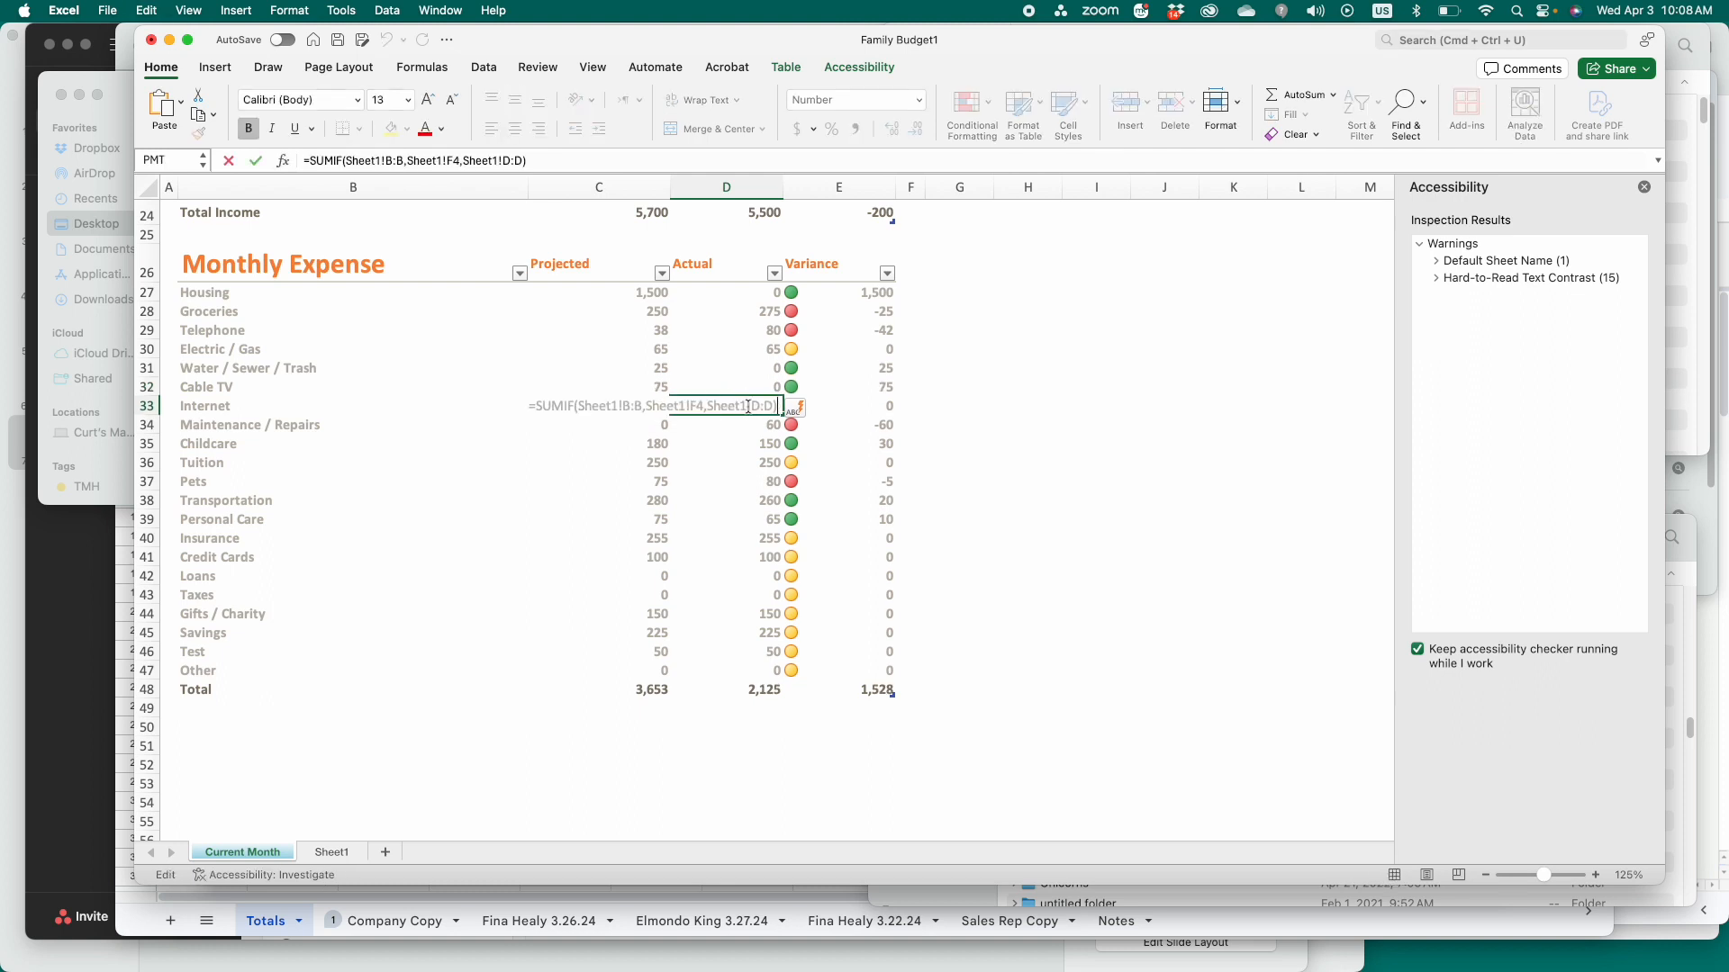
pyautogui.click(703, 408)
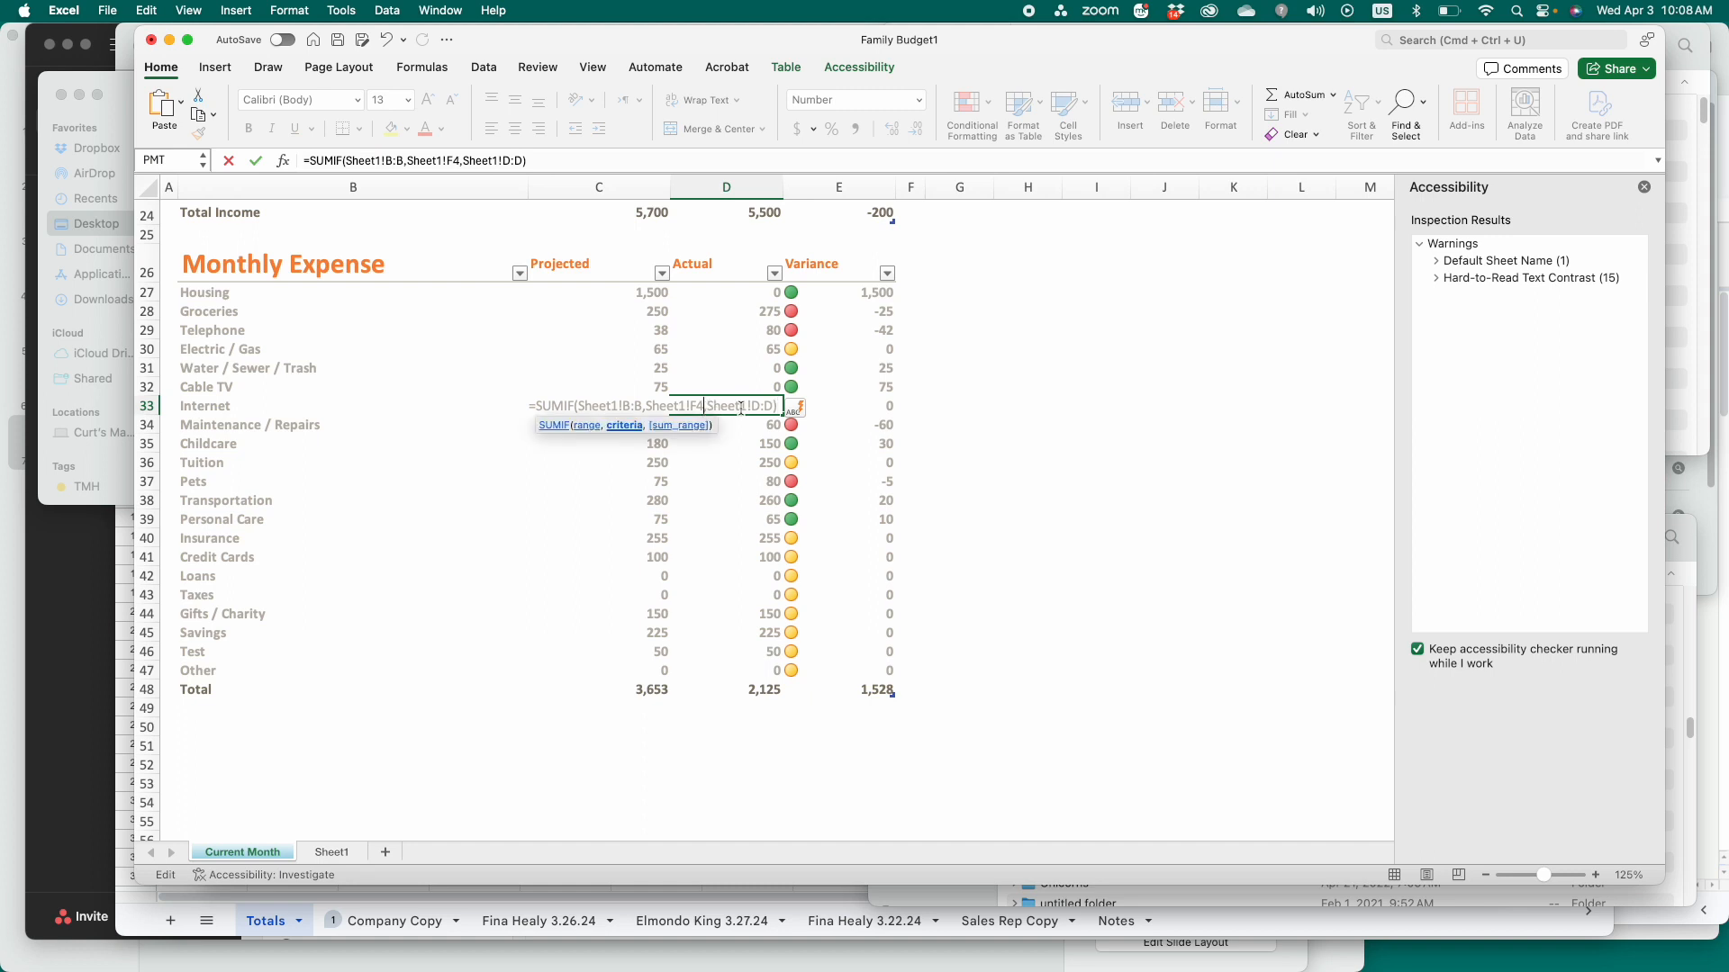
pyautogui.press('BackSpace')
pyautogui.write('8')
pyautogui.press('Return')
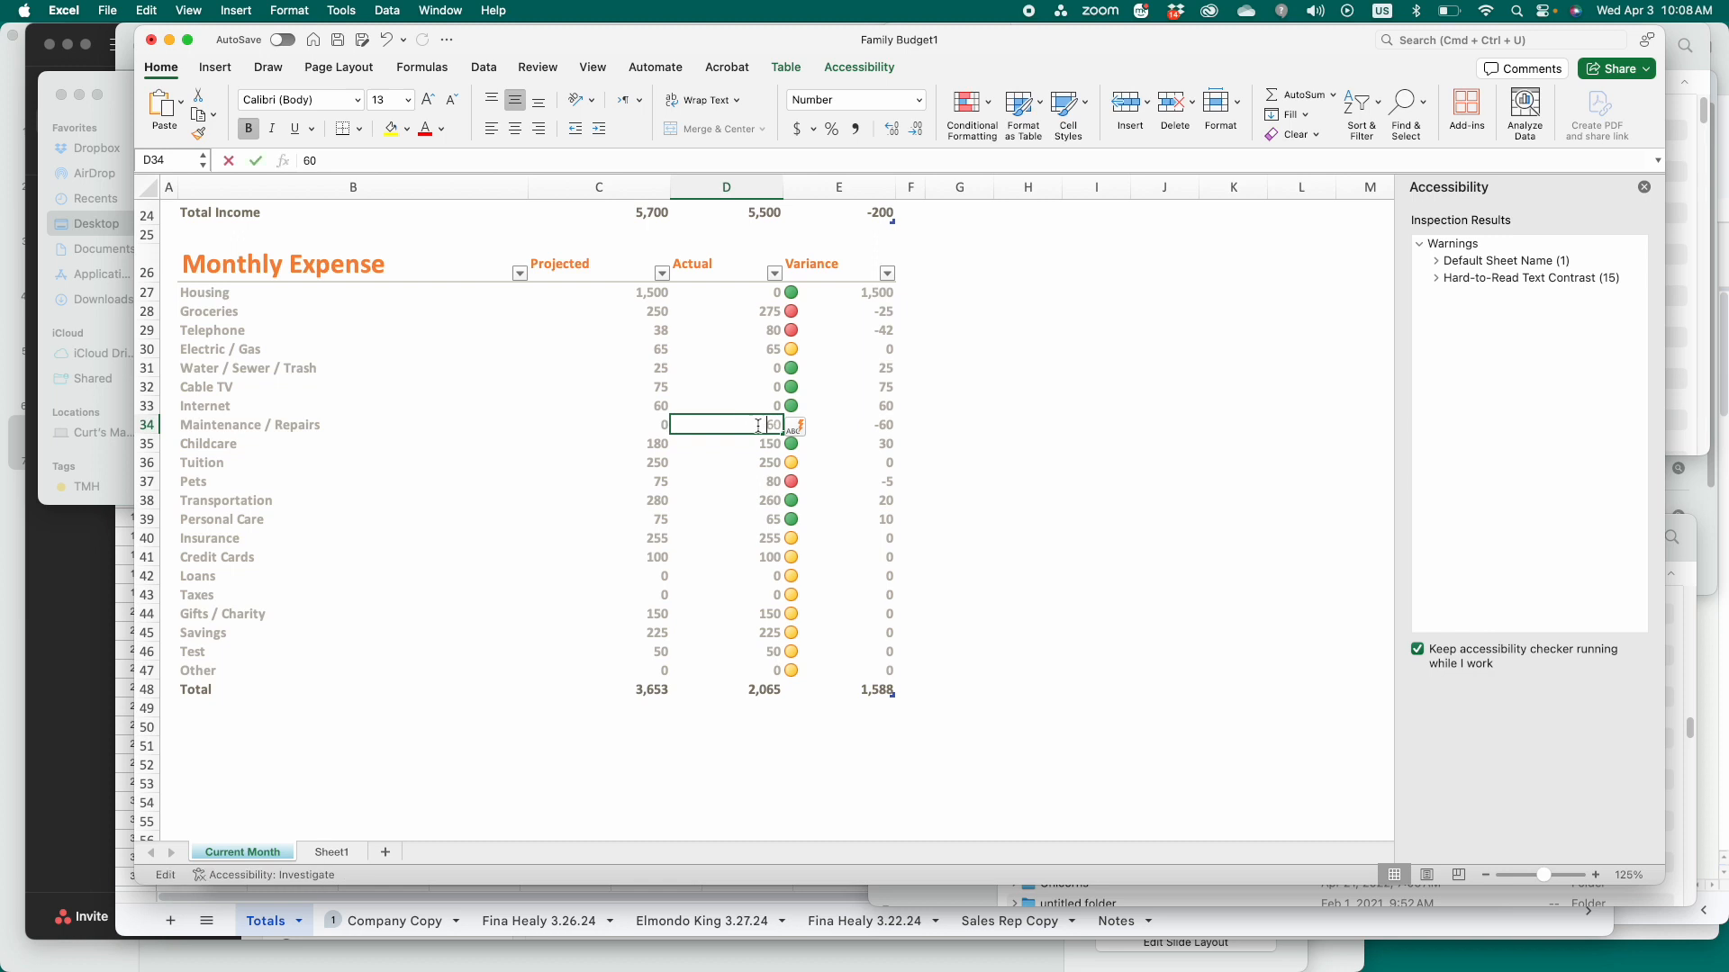
# - Paste the copied SUMIF formula into the Maintenance / Repairs actual cell D34, changing its criteria to Sheet1!F9
pyautogui.press('super+a')
pyautogui.press('super+v')
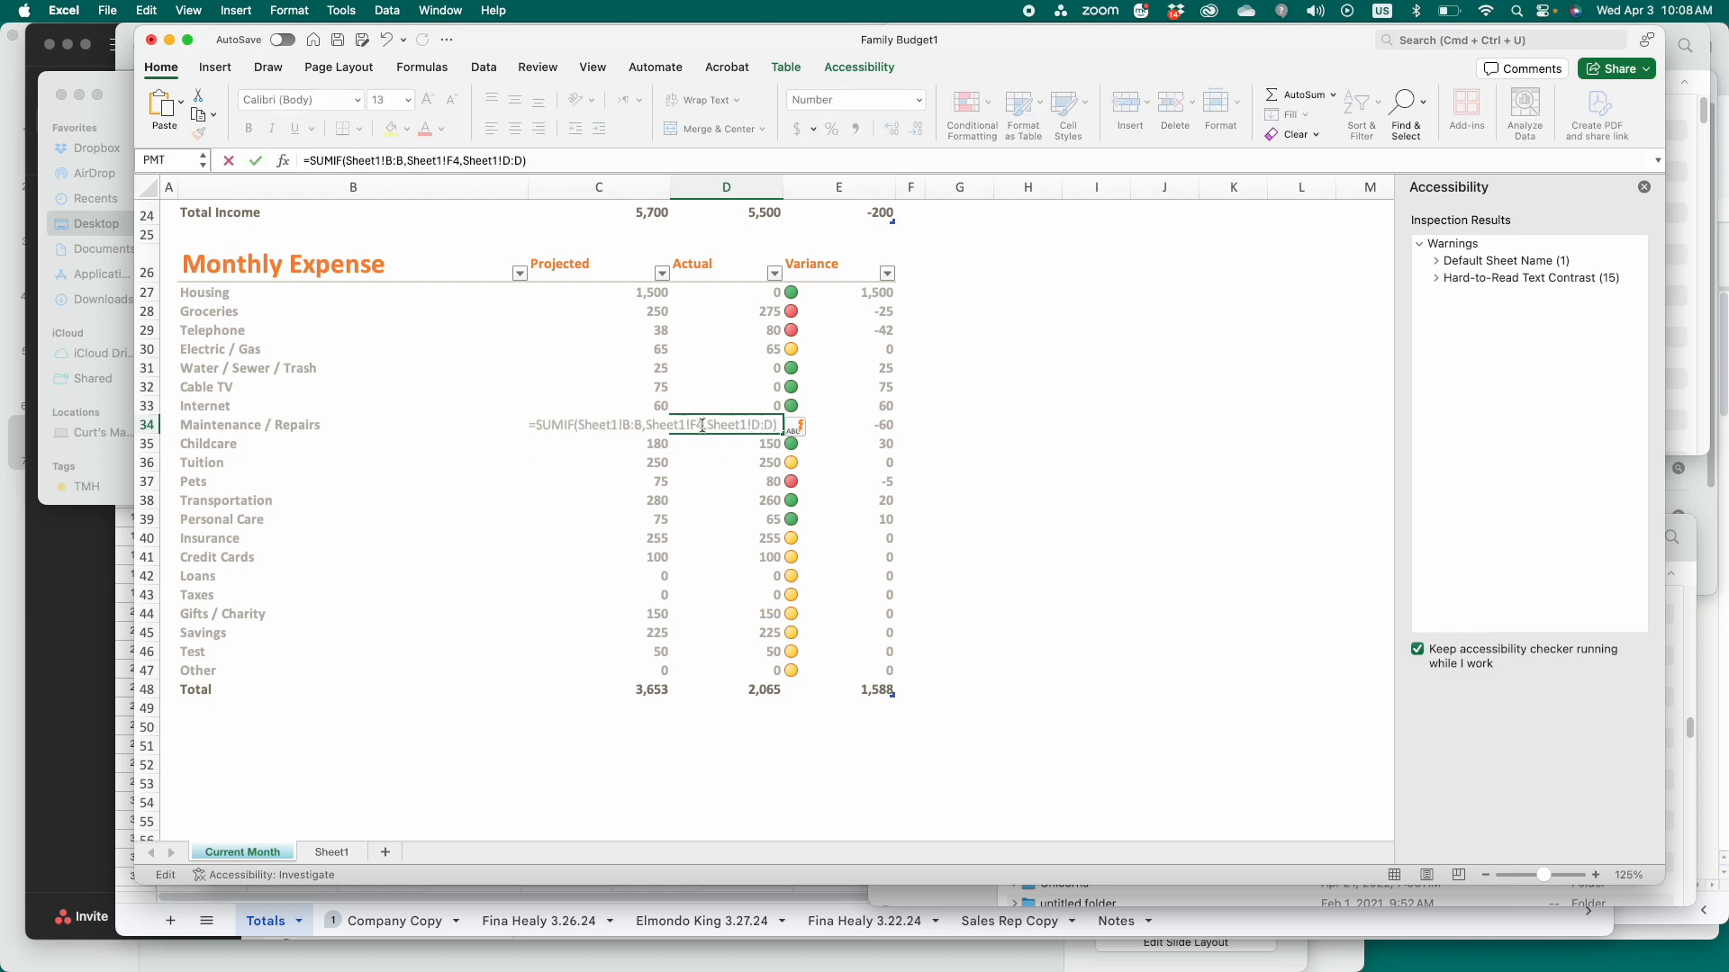
pyautogui.click(704, 425)
pyautogui.press('BackSpace')
pyautogui.write('9')
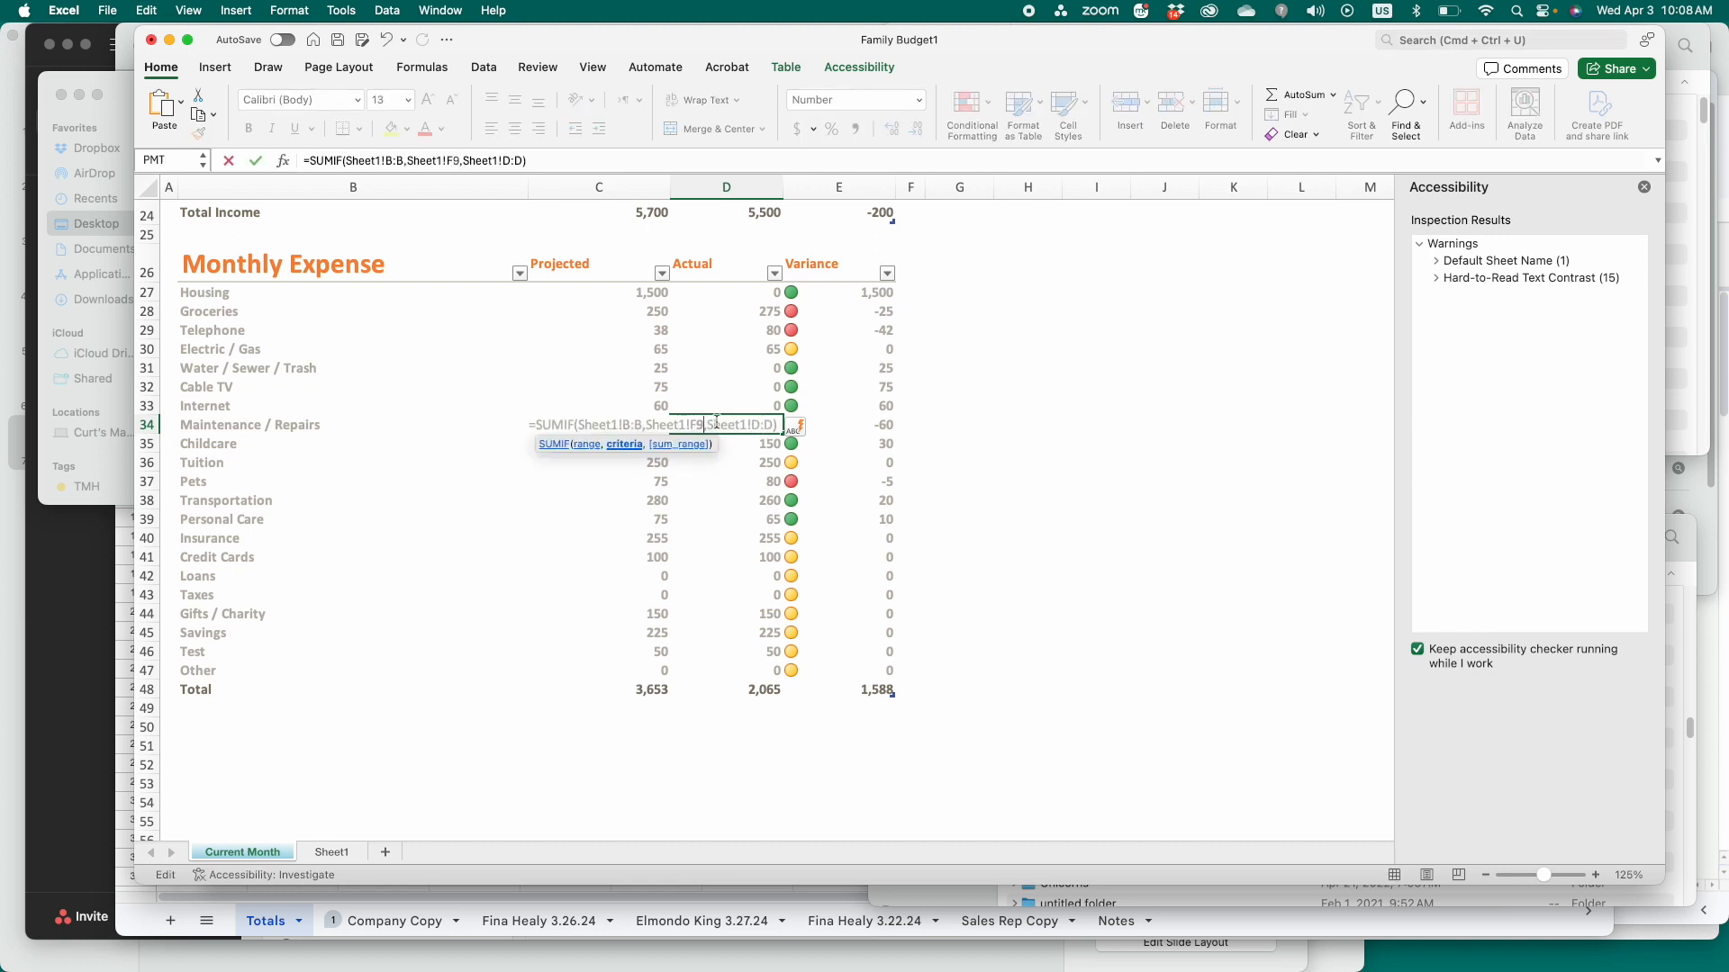
pyautogui.press('Return')
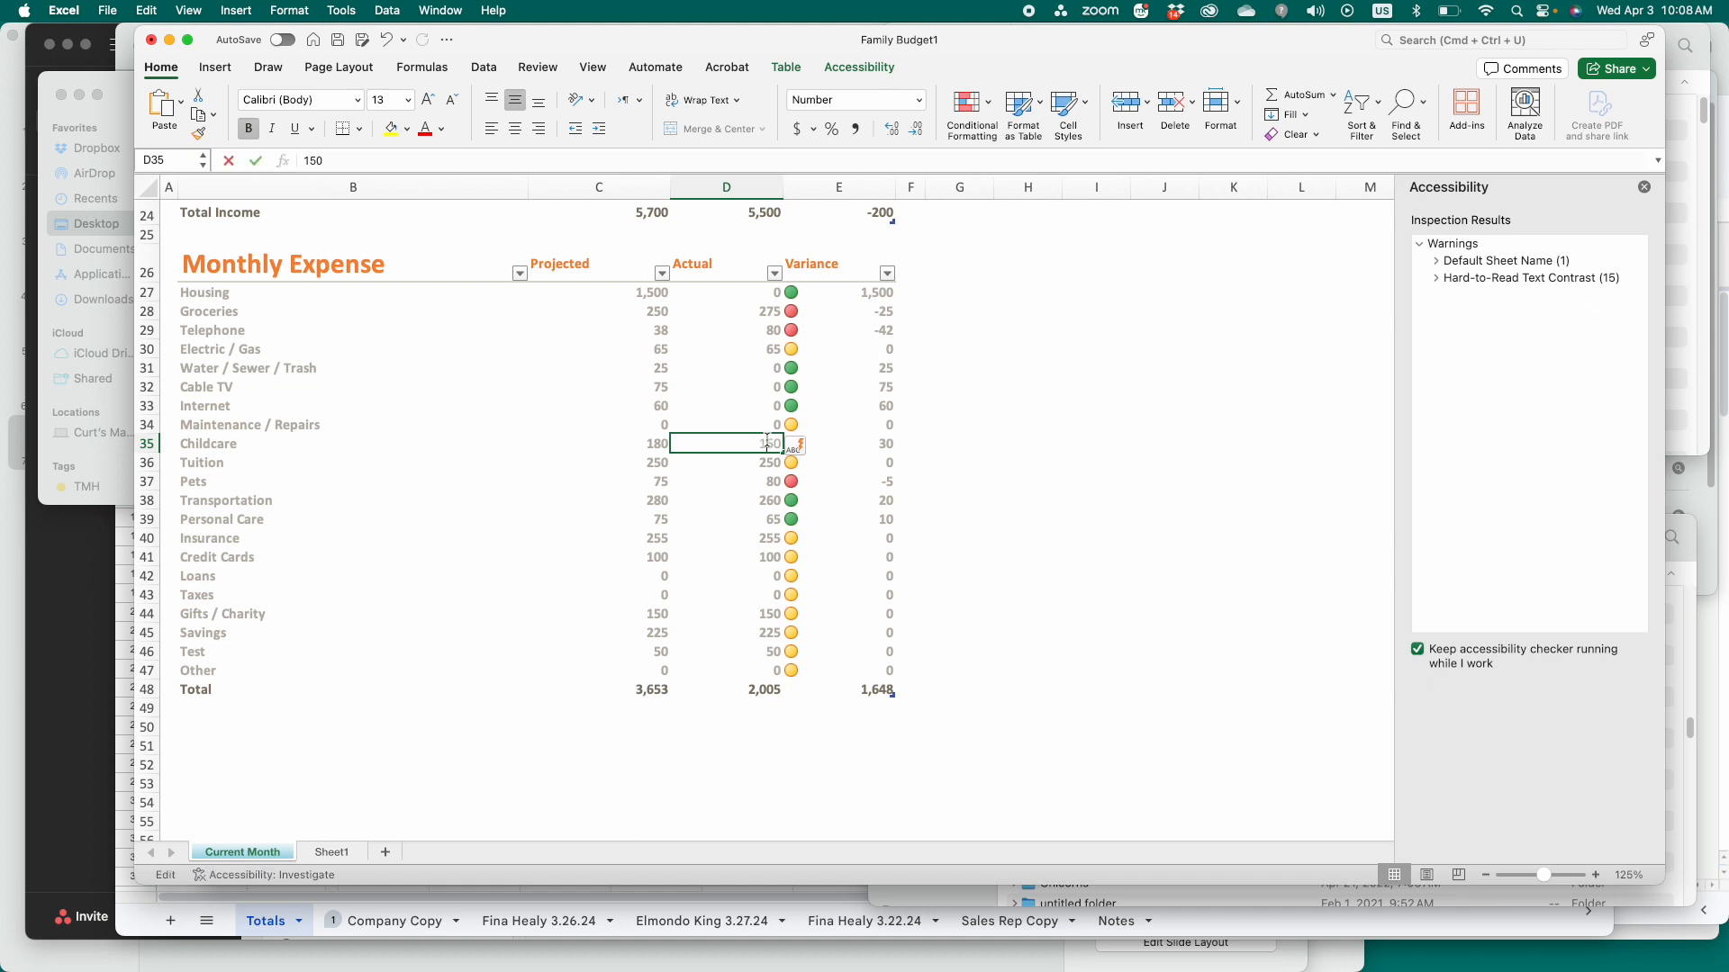
# - Paste the copied SUMIF formula into the Childcare actual cell D35, changing its criteria to Sheet1!F10
pyautogui.press('super+a')
pyautogui.press('super+v')
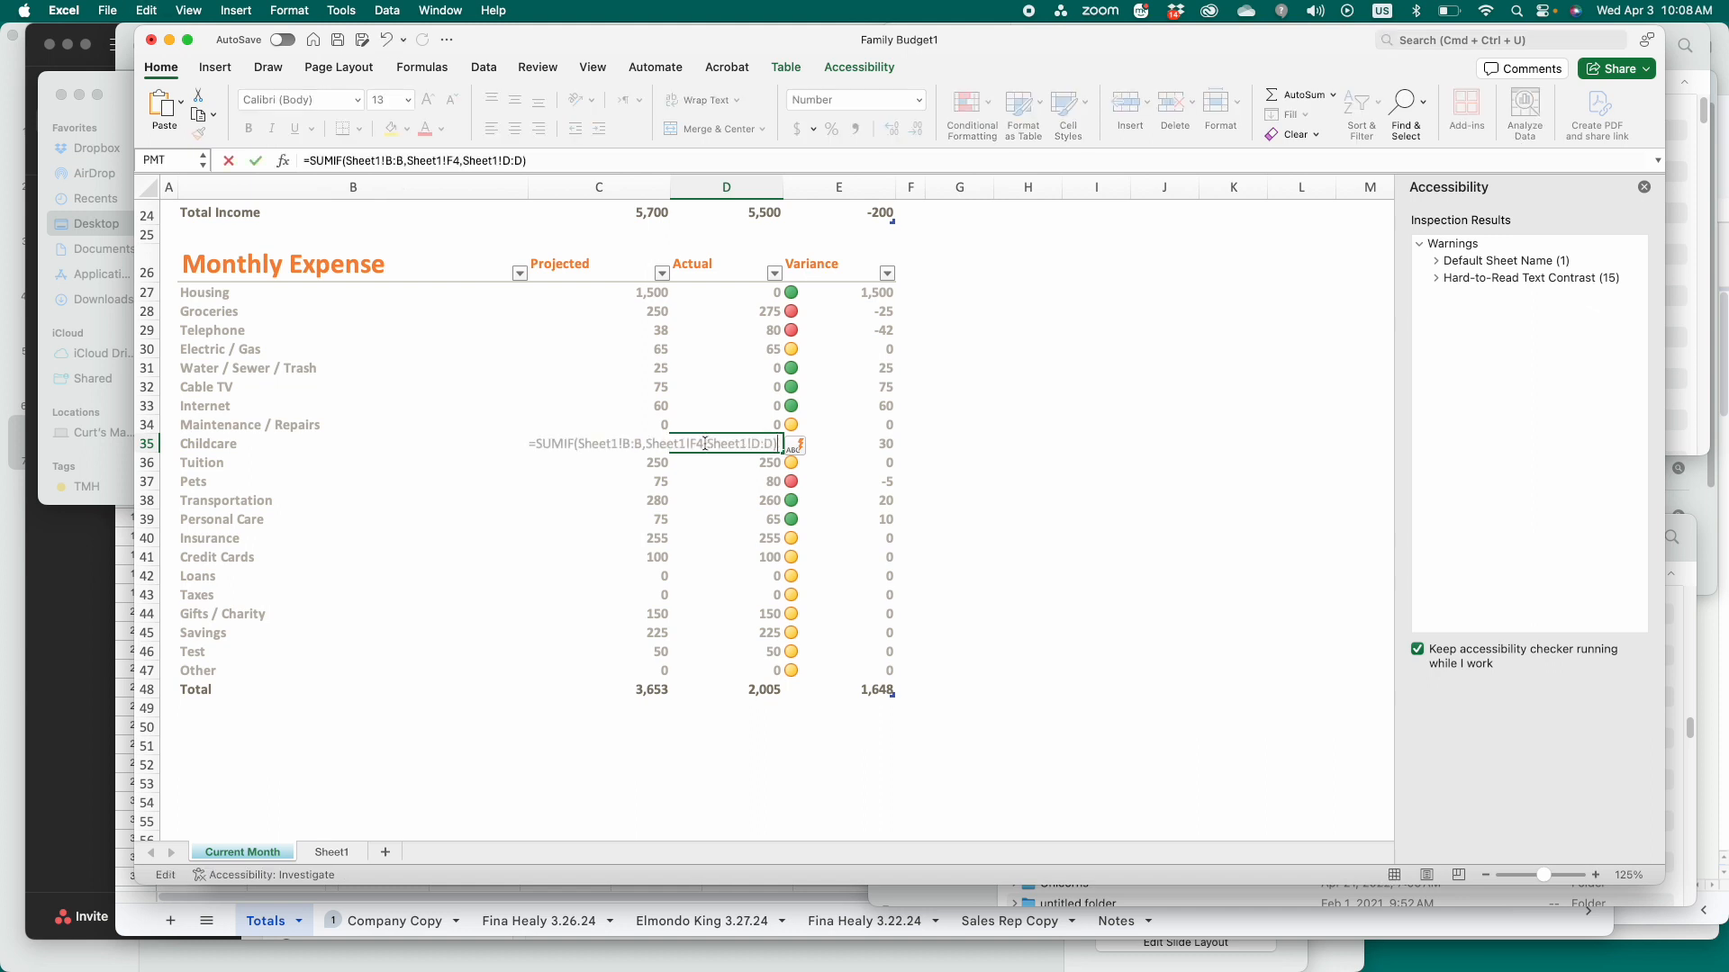
pyautogui.click(705, 443)
pyautogui.press('BackSpace')
pyautogui.write('10')
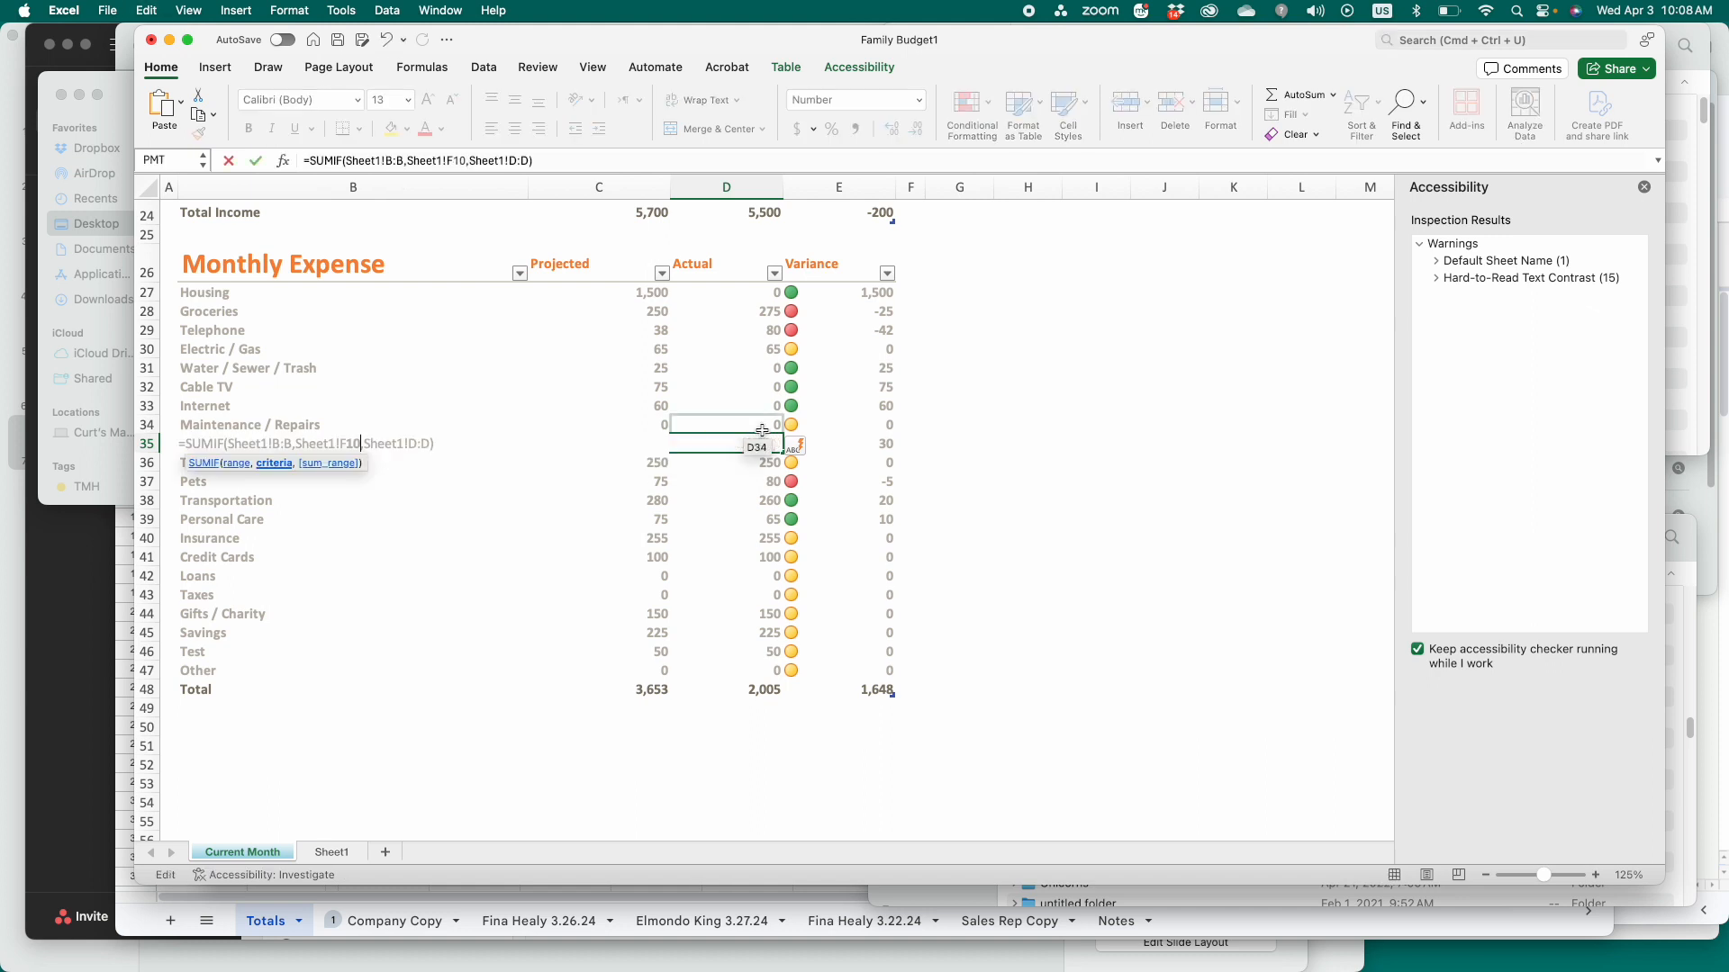
pyautogui.press('Return')
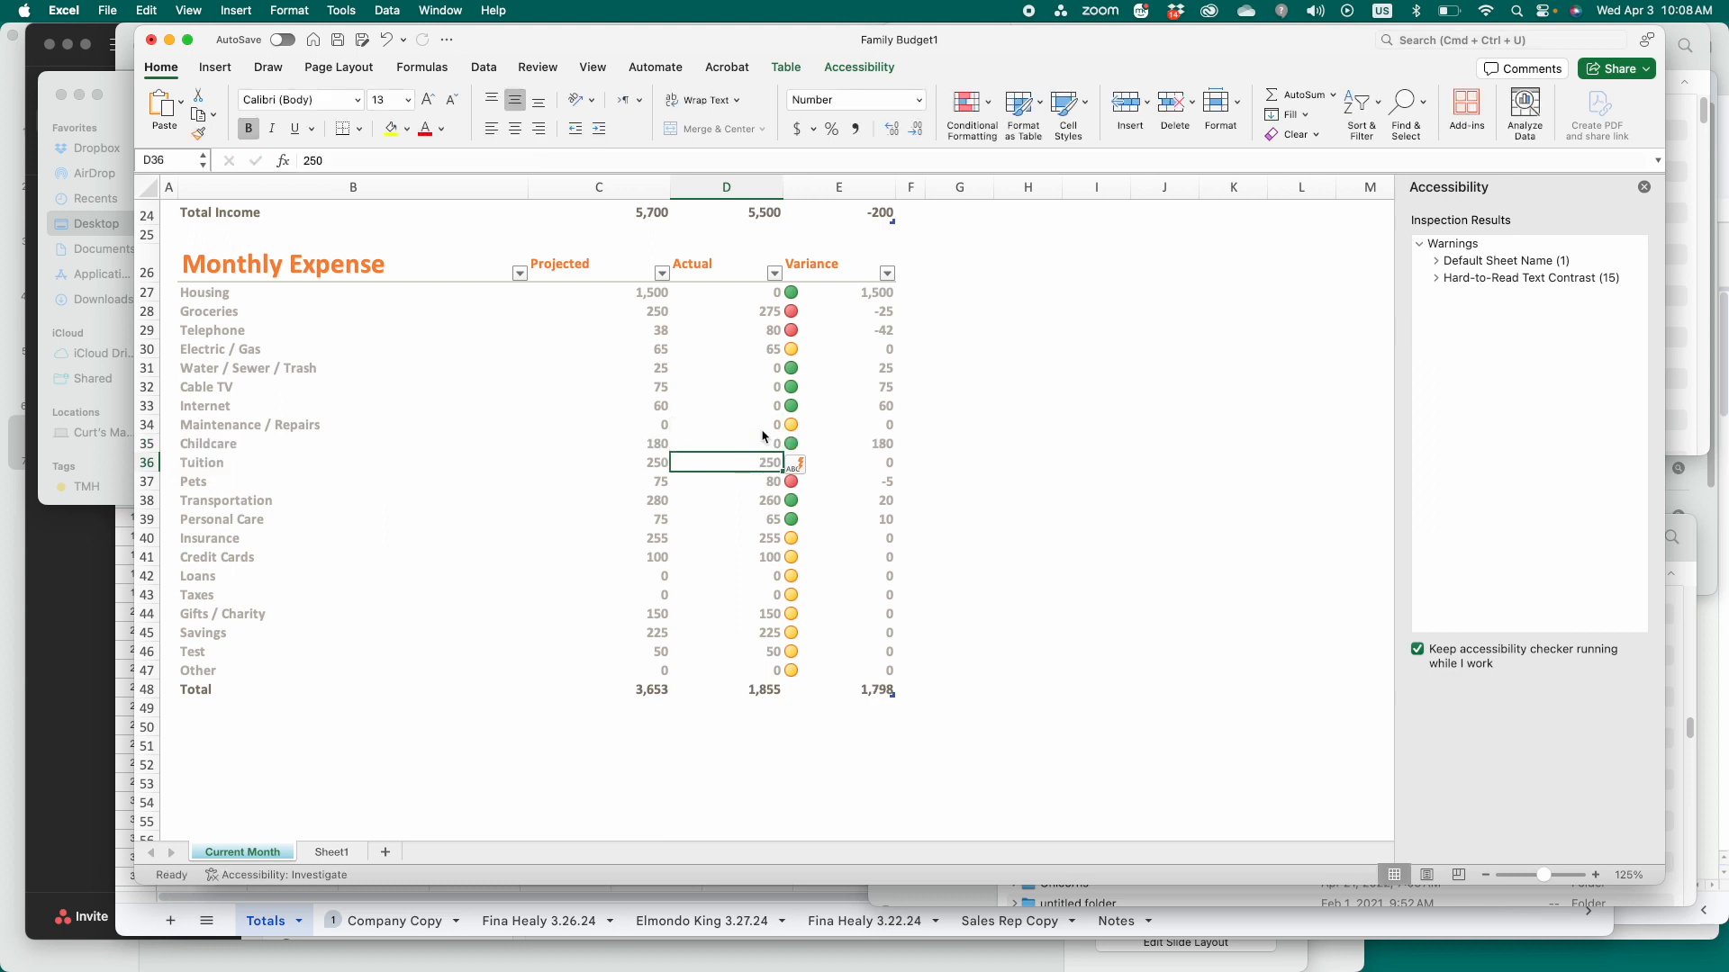
# - Replace the Tuition actual amount in D36 with the copied SUMIF formula, changing its criteria to Sheet1!F11
pyautogui.doubleClick(764, 462)
pyautogui.write('=SUMIF(Sheet1!B:B,Sheet1!F4,Sheet1!D:D)')
pyautogui.click(704, 464)
pyautogui.press('BackSpace')
pyautogui.write(':F')
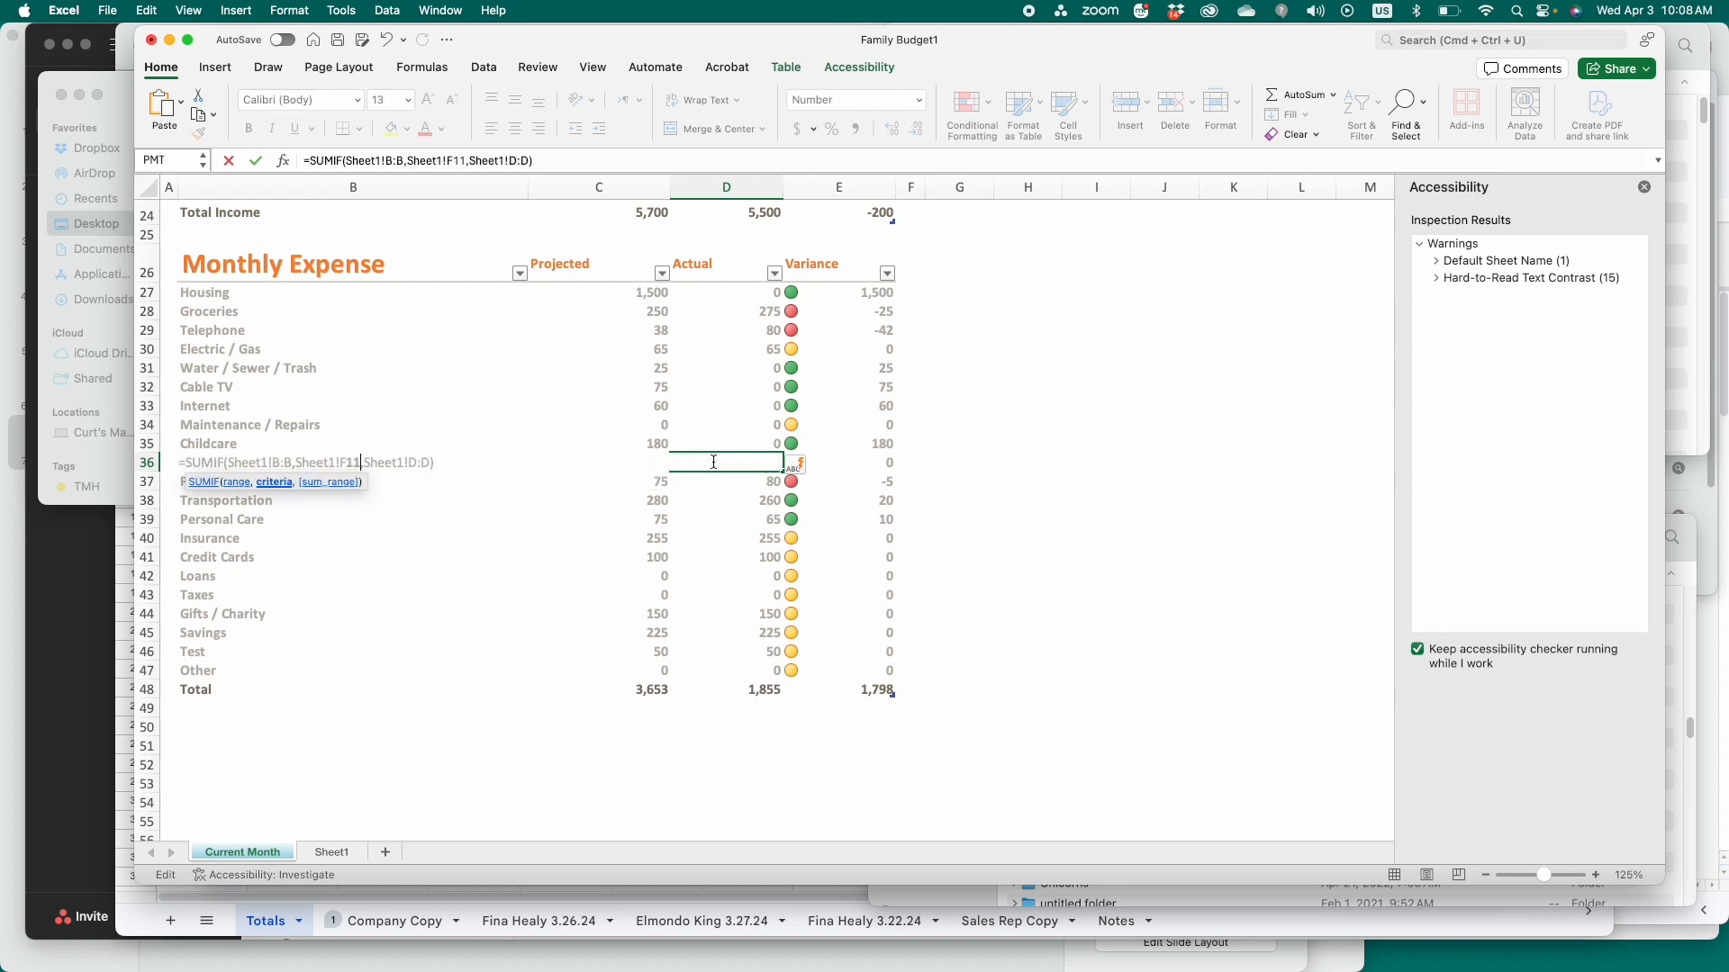
pyautogui.press('Return')
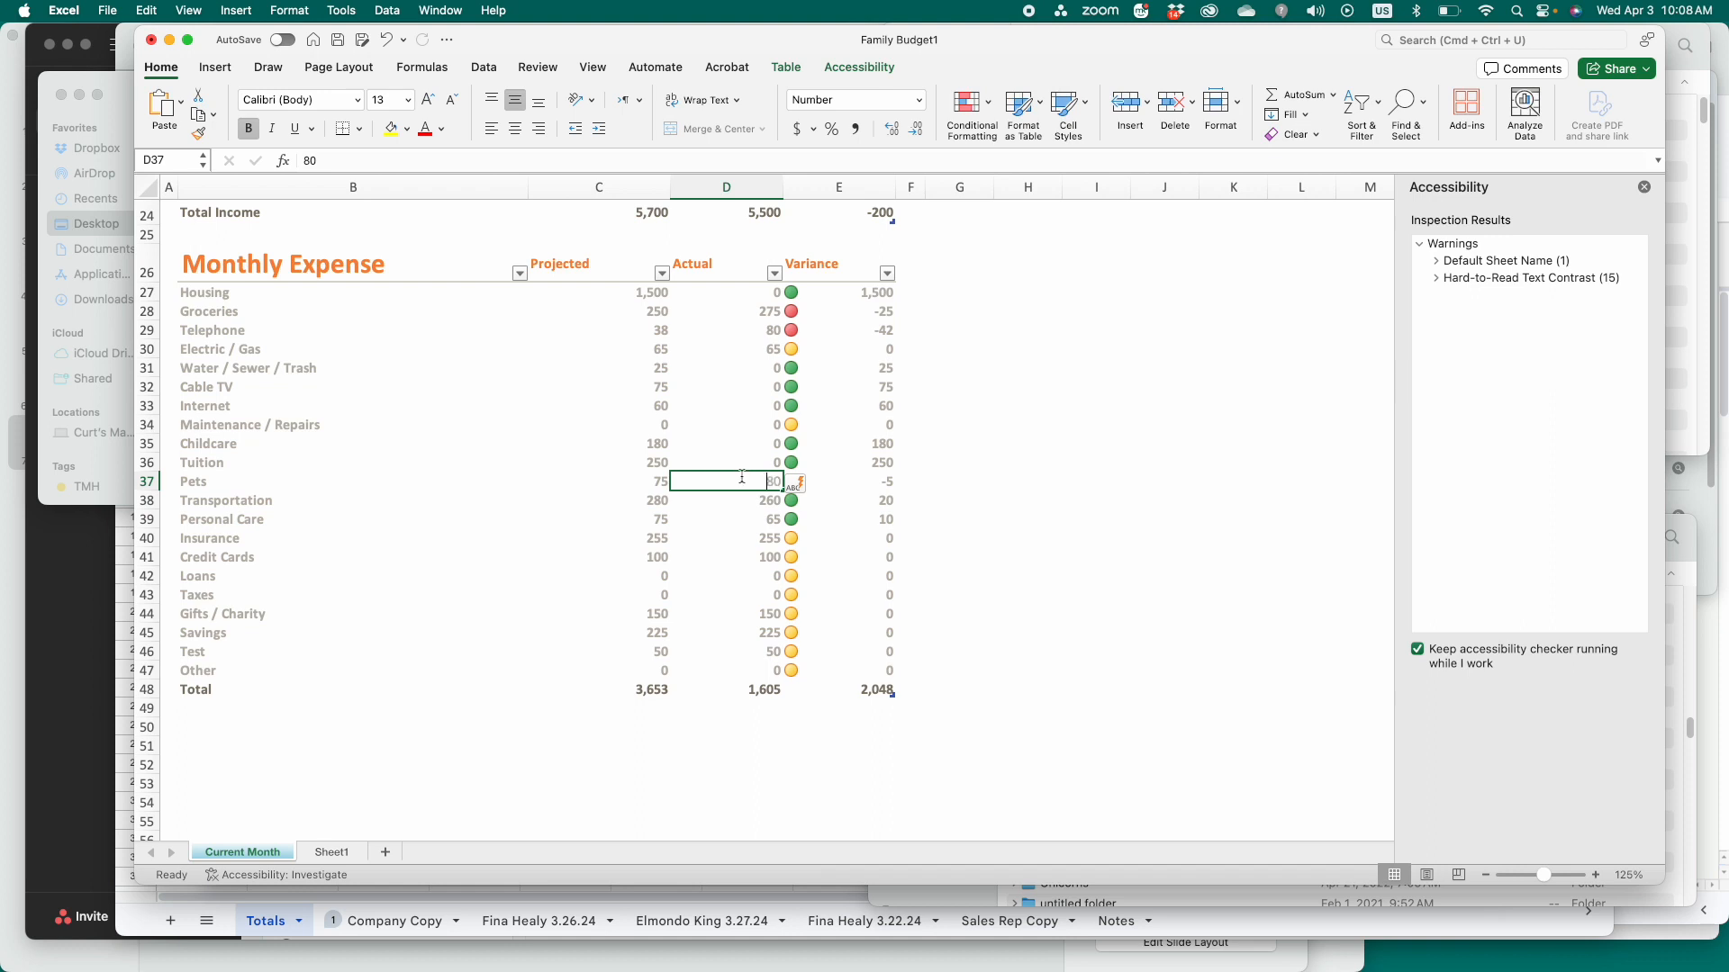
# - Replace the Pets actual amount in D37 with the copied SUMIF formula, changing its criteria to Sheet1!F12
pyautogui.doubleClick(745, 483)
pyautogui.write('=SUMIF(Sheet1!B:B,Sheet1!F4,Sheet1!D:D)')
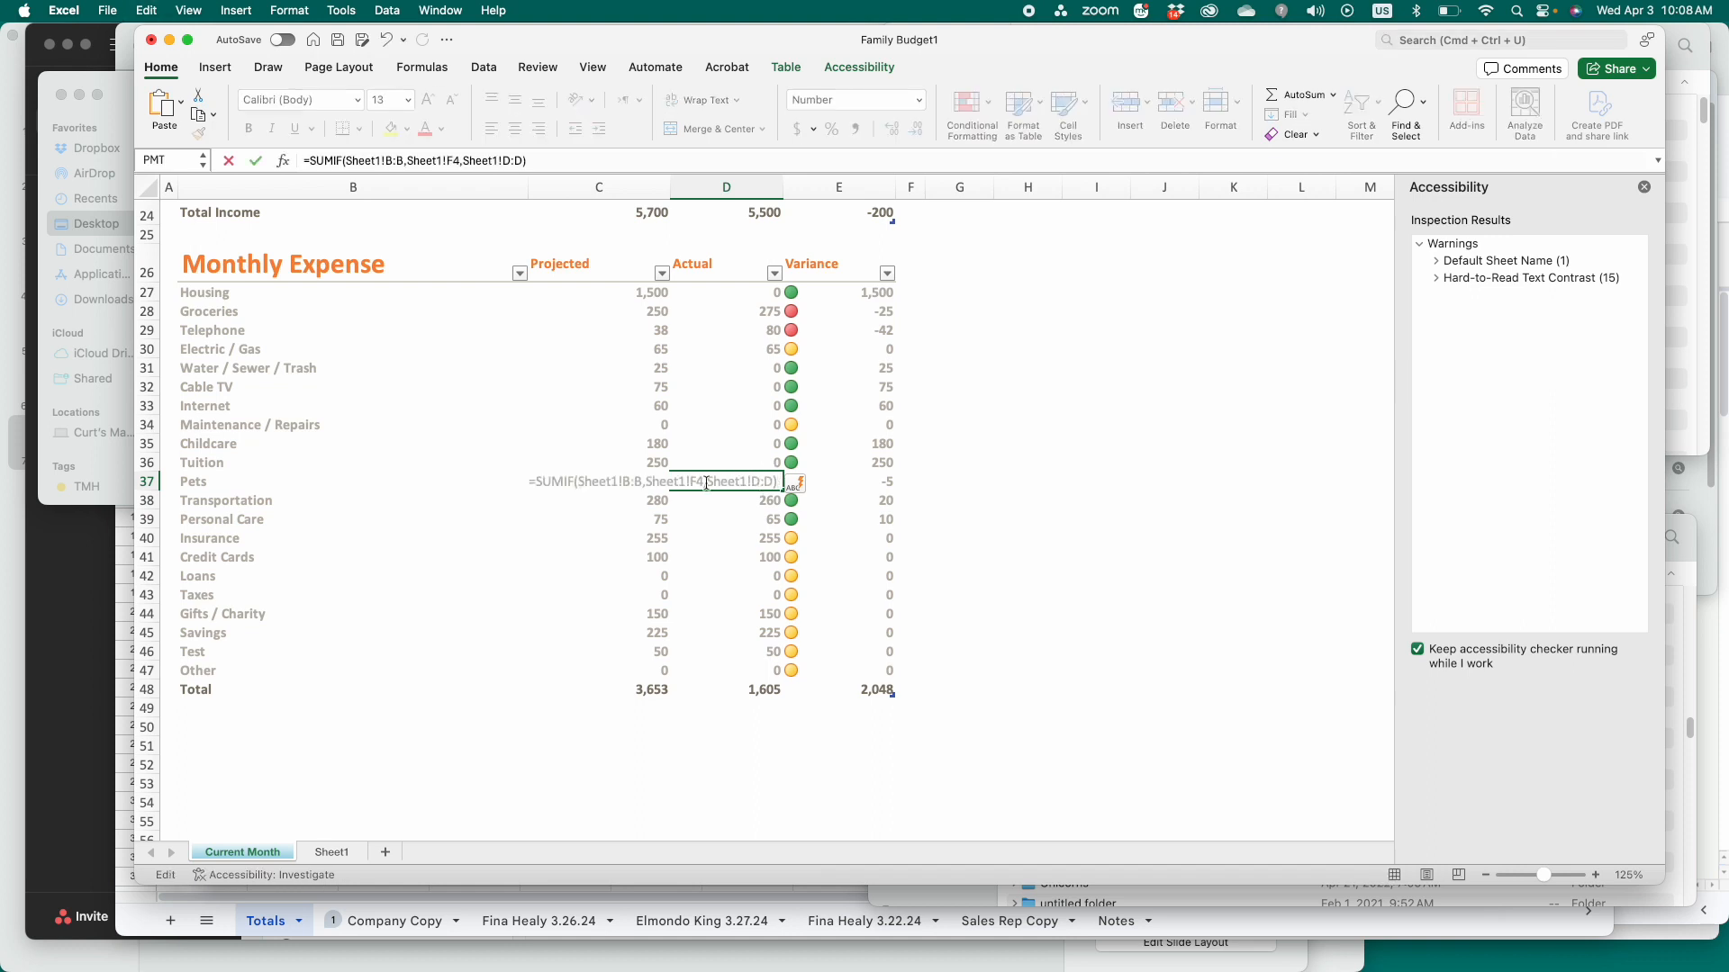
pyautogui.click(703, 484)
pyautogui.press('BackSpace')
pyautogui.write('12')
pyautogui.press('Return')
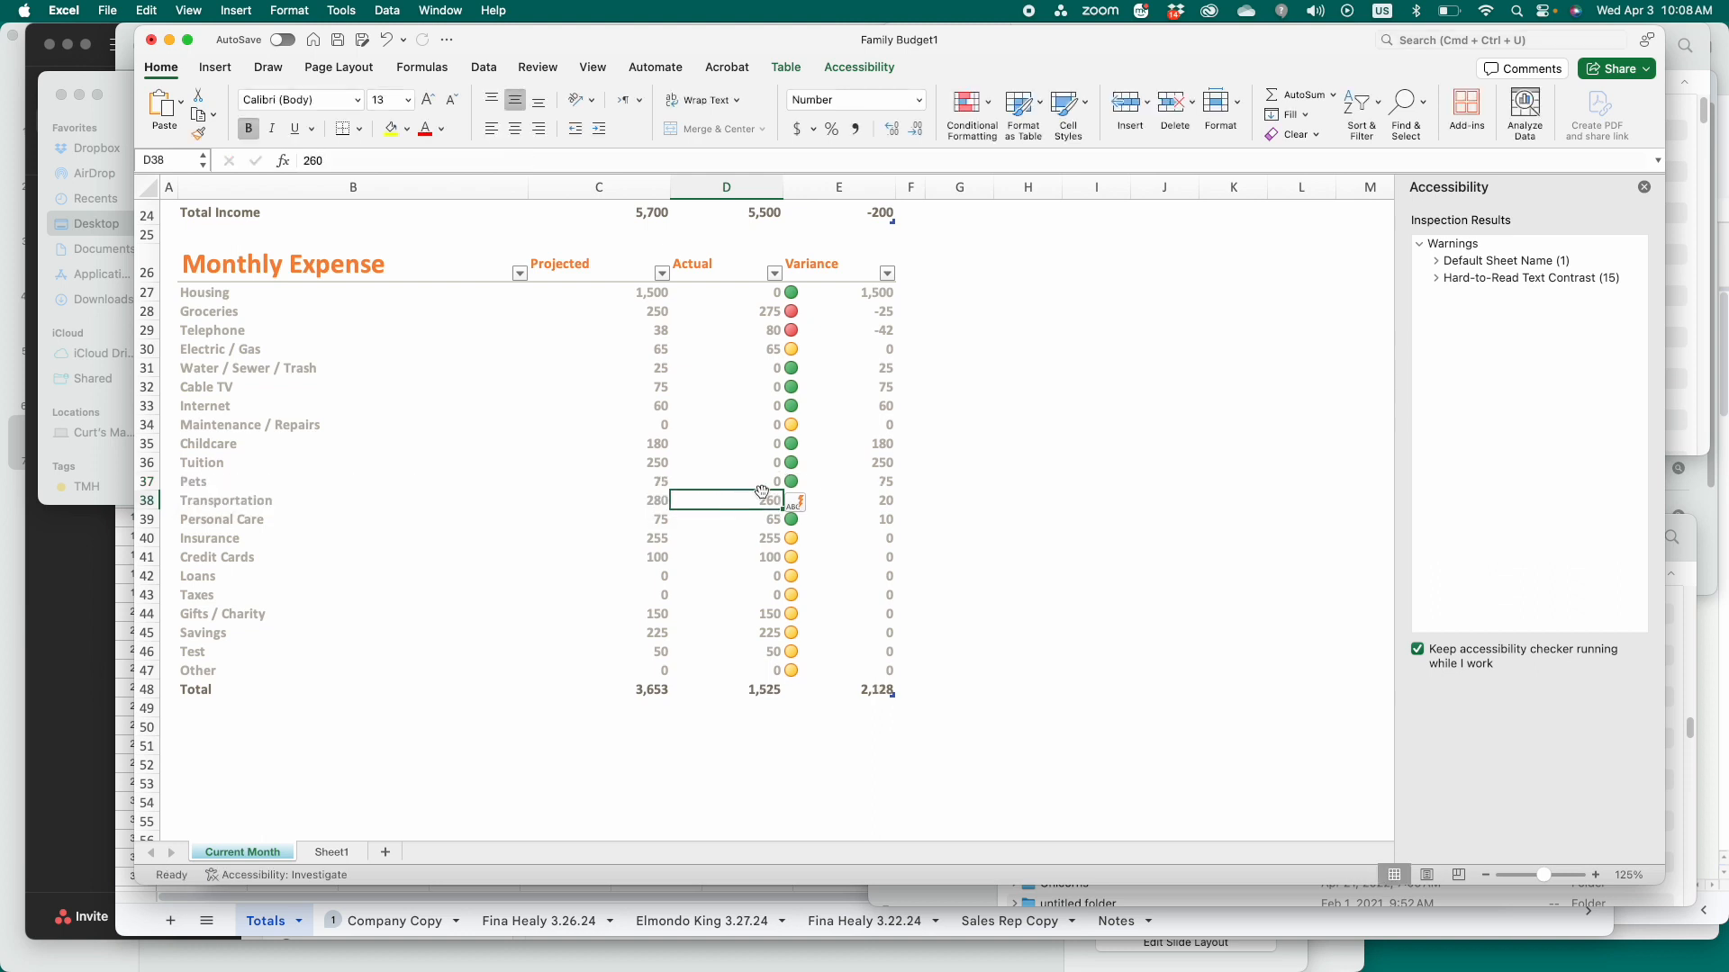
# - Replace the Transportation actual amount in D38 with the copied SUMIF formula, changing its criteria to Sheet1!F13
pyautogui.doubleClick(761, 500)
pyautogui.doubleClick(761, 501)
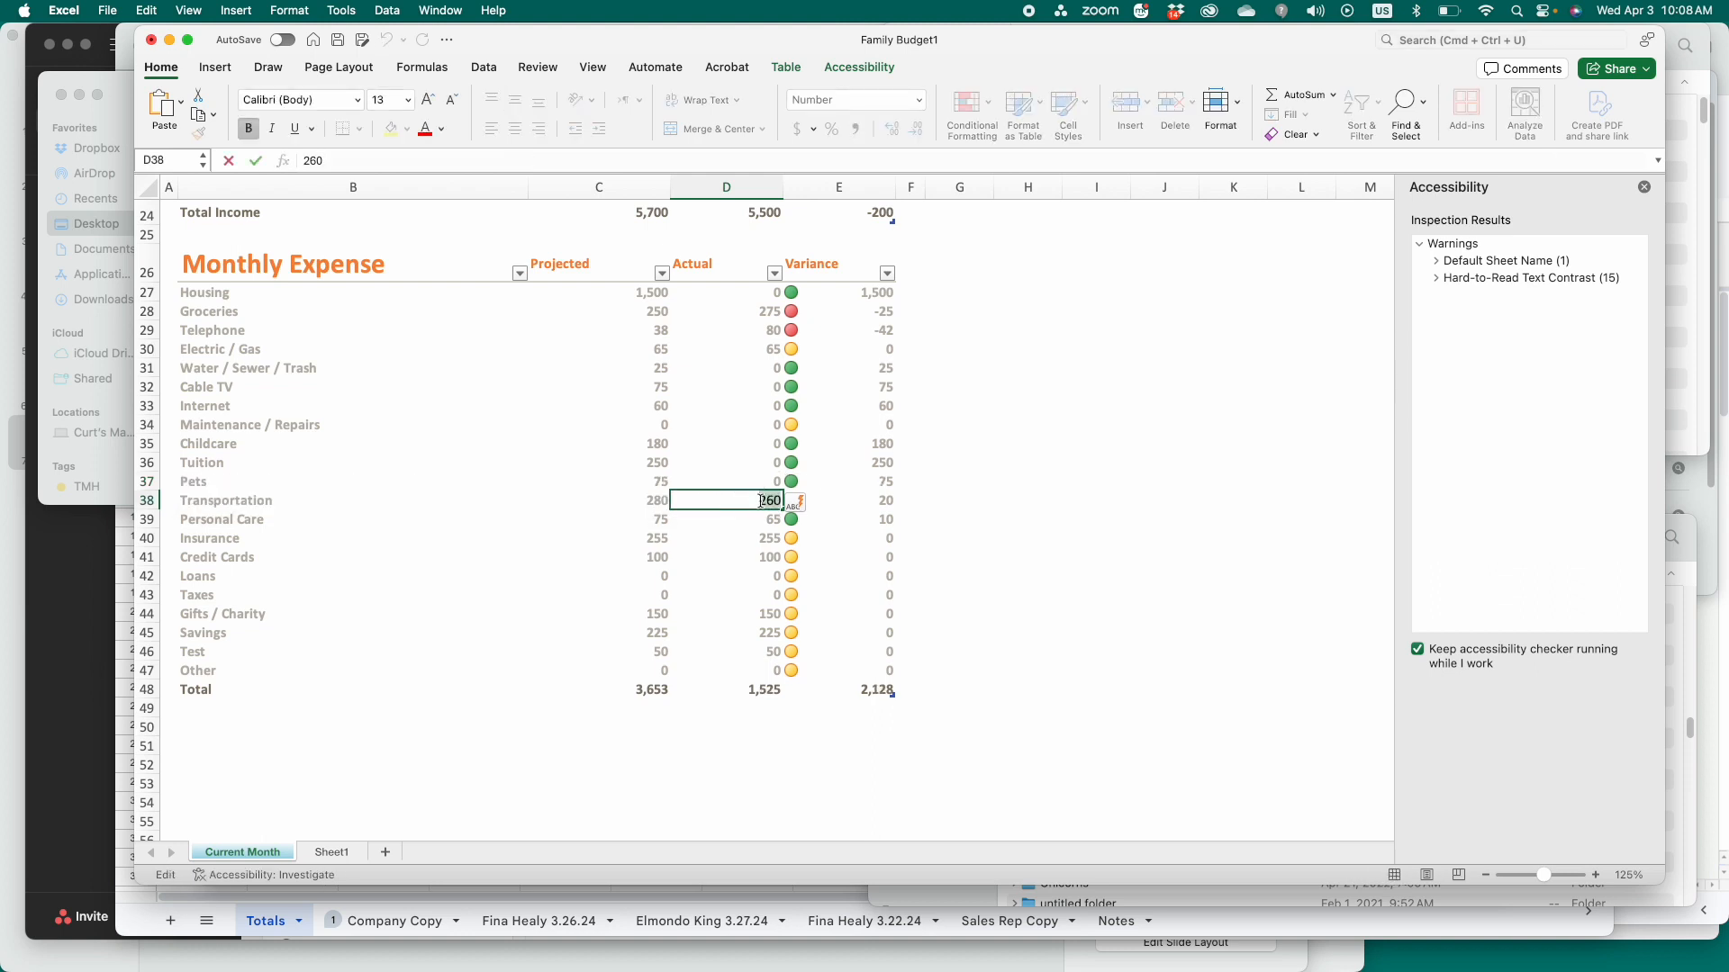
pyautogui.write('=SUMIF(Sheet1!B:B,Sheet1!F4,Sheet1!D:D)')
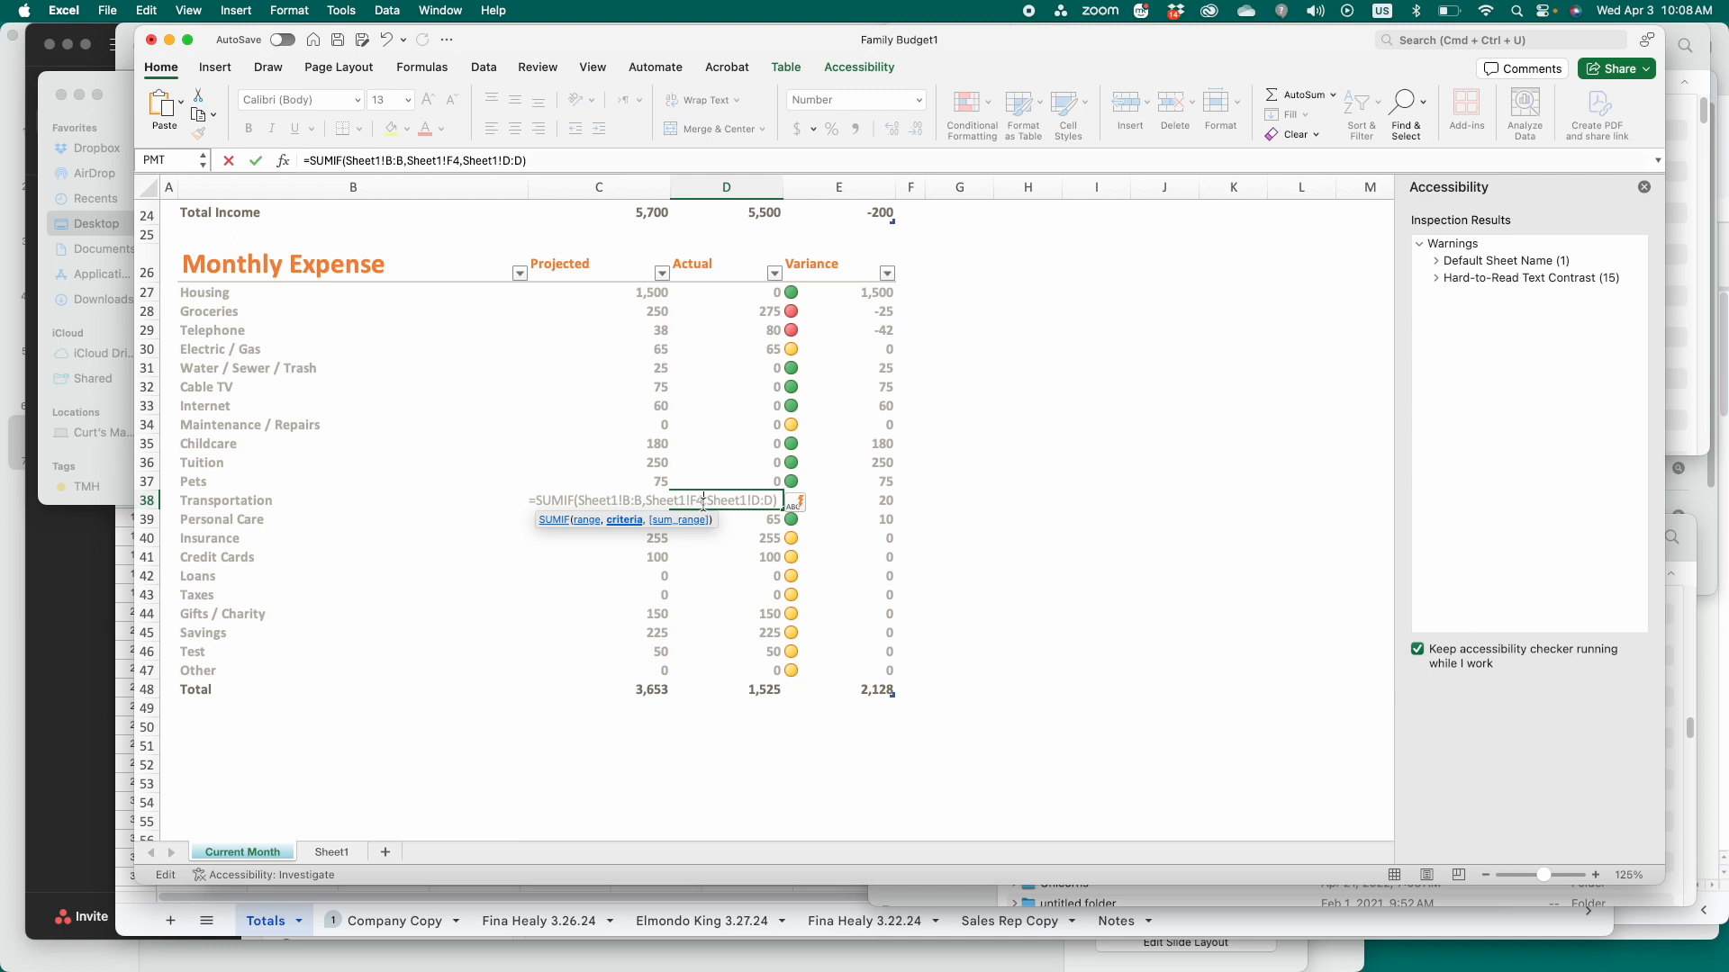
pyautogui.press('Return')
pyautogui.press('Return')
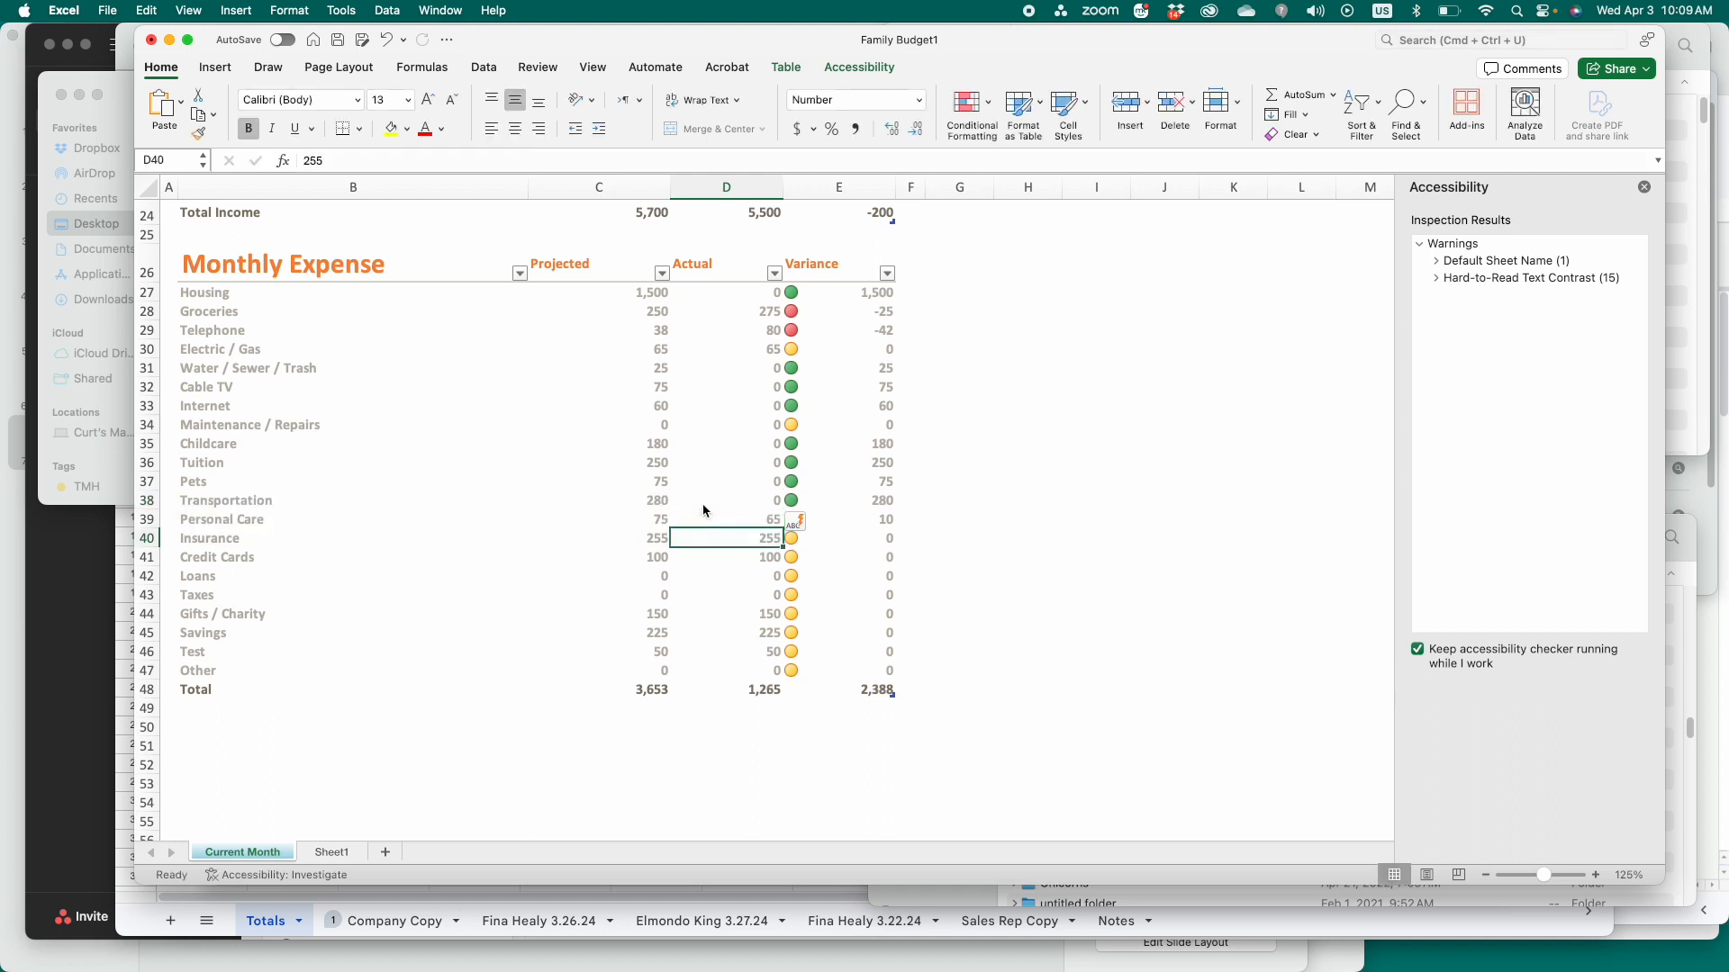
# - Replace the Personal Care actual amount in D39 with the copied SUMIF formula, changing its criteria to Sheet1!F14
pyautogui.doubleClick(744, 520)
pyautogui.write('=SUMIF(Sheet1!B:B,Sheet1!F4,Sheet1!D:D)')
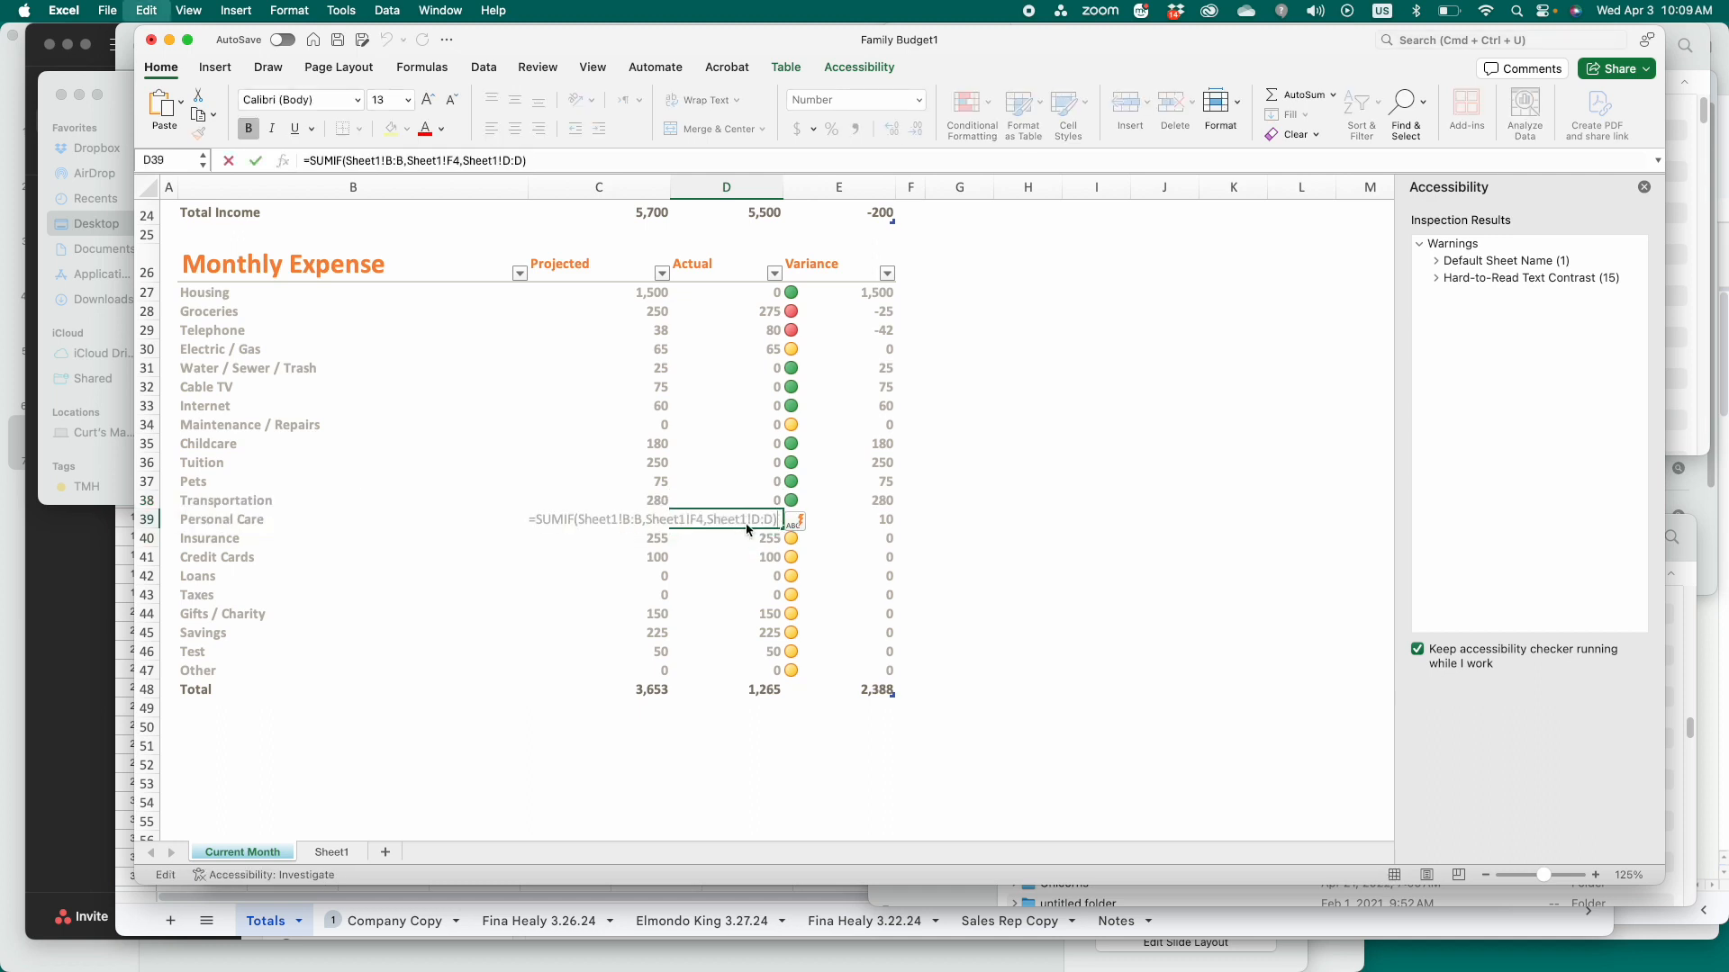
pyautogui.click(703, 521)
pyautogui.press('BackSpace')
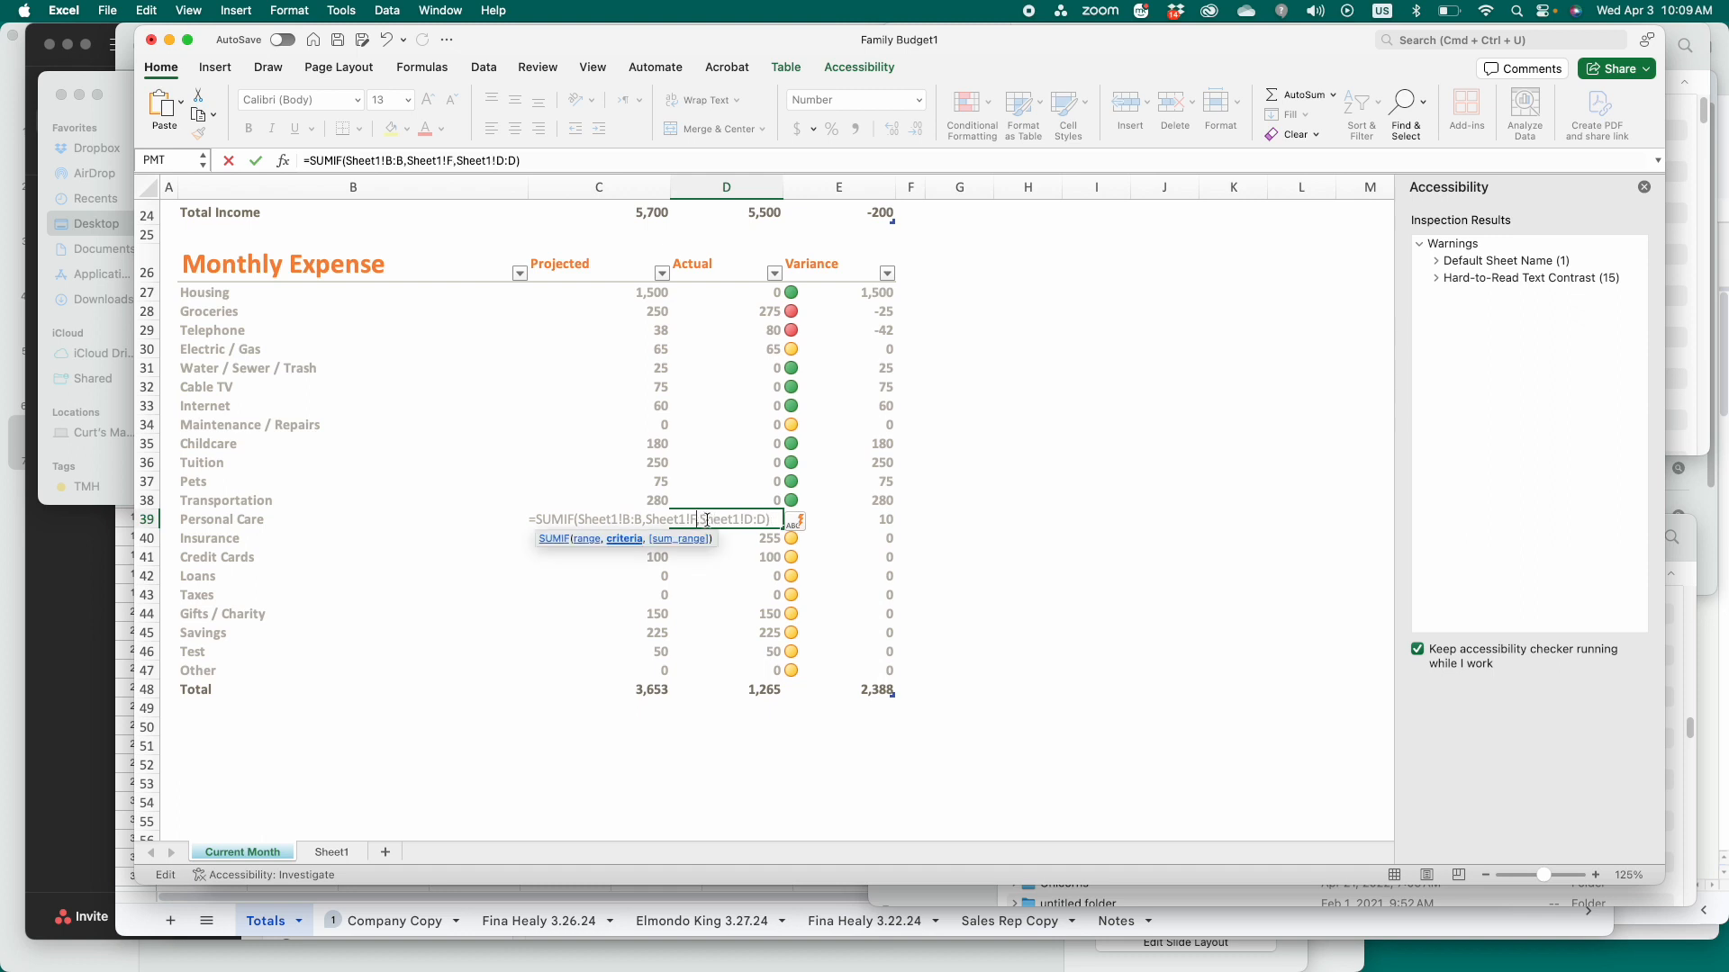
pyautogui.write('12')
pyautogui.press('Return')
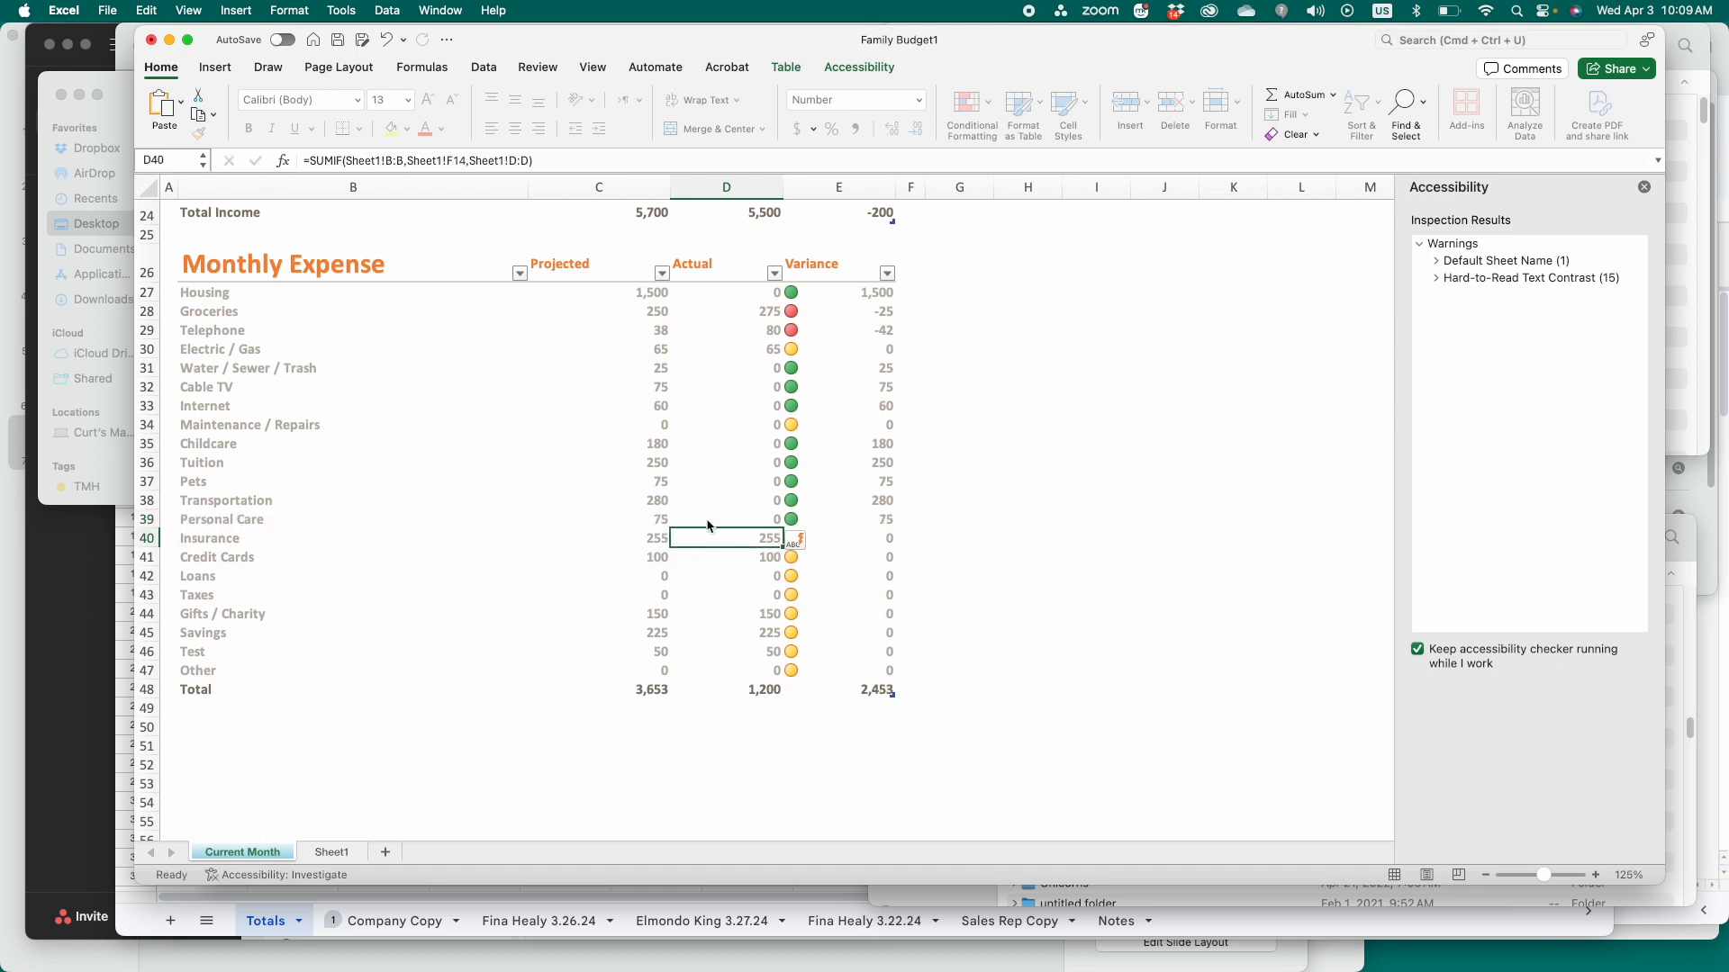
# - Check the criteria in the D38 and D39 formulas and paste the SUMIF formula into the Insurance actual cell D40 with criteria Sheet1!F15
pyautogui.click(728, 506)
pyautogui.doubleClick(728, 506)
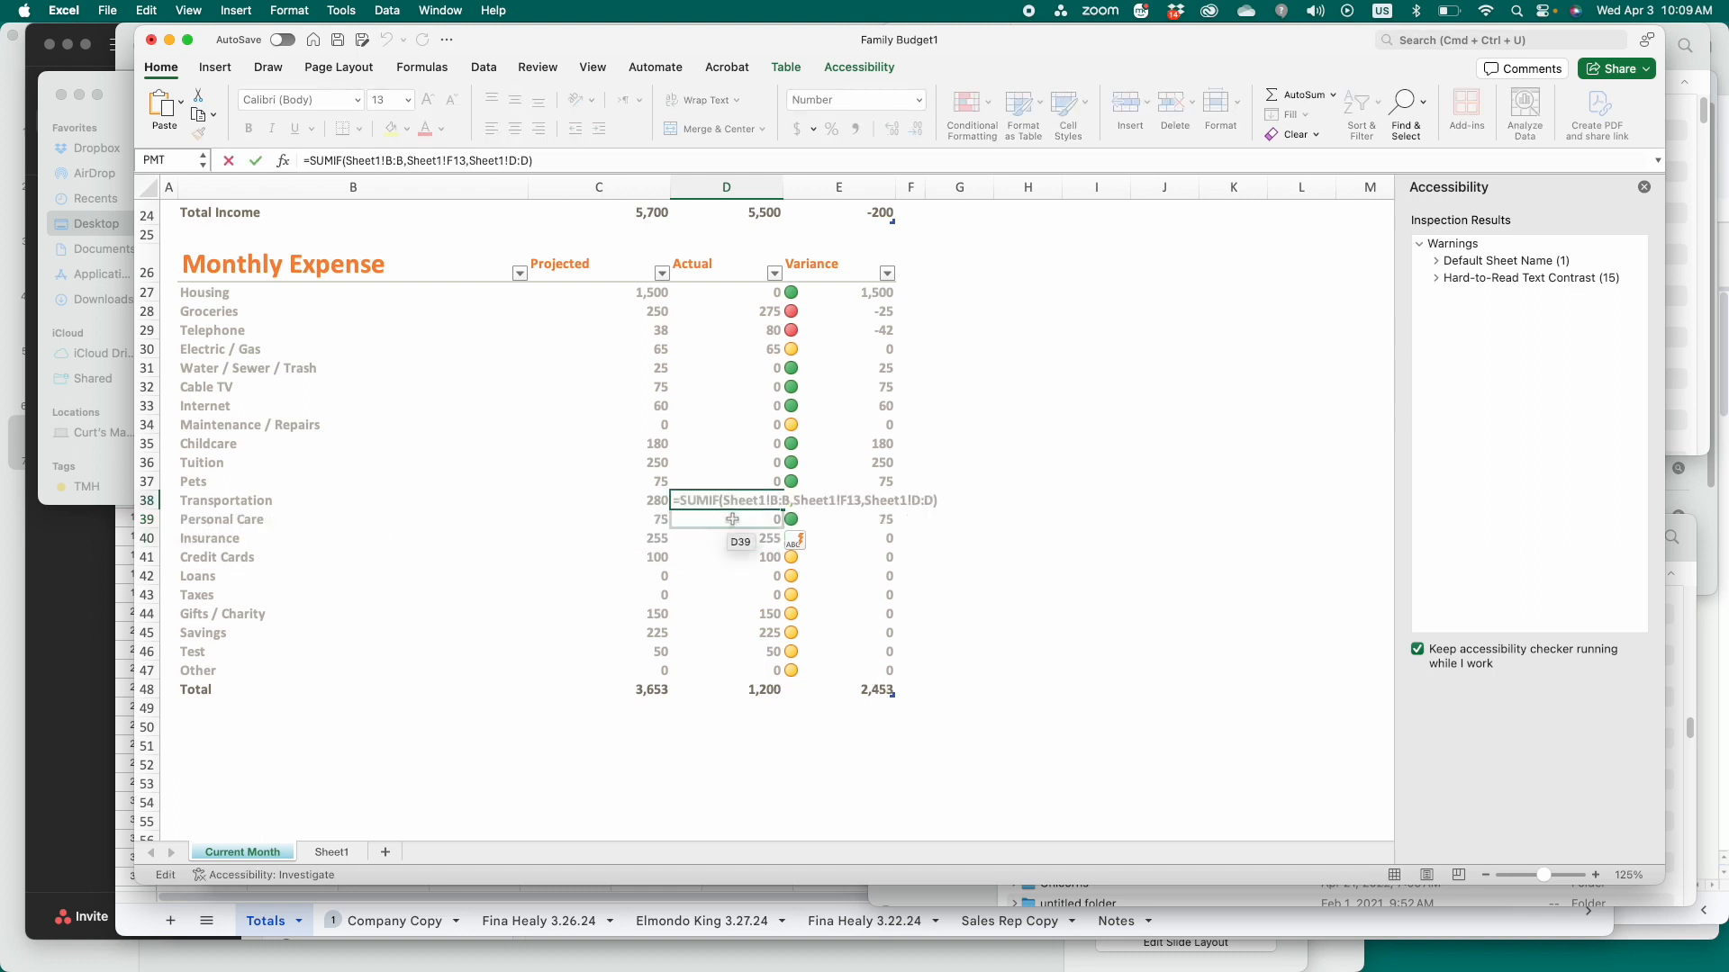
pyautogui.doubleClick(732, 519)
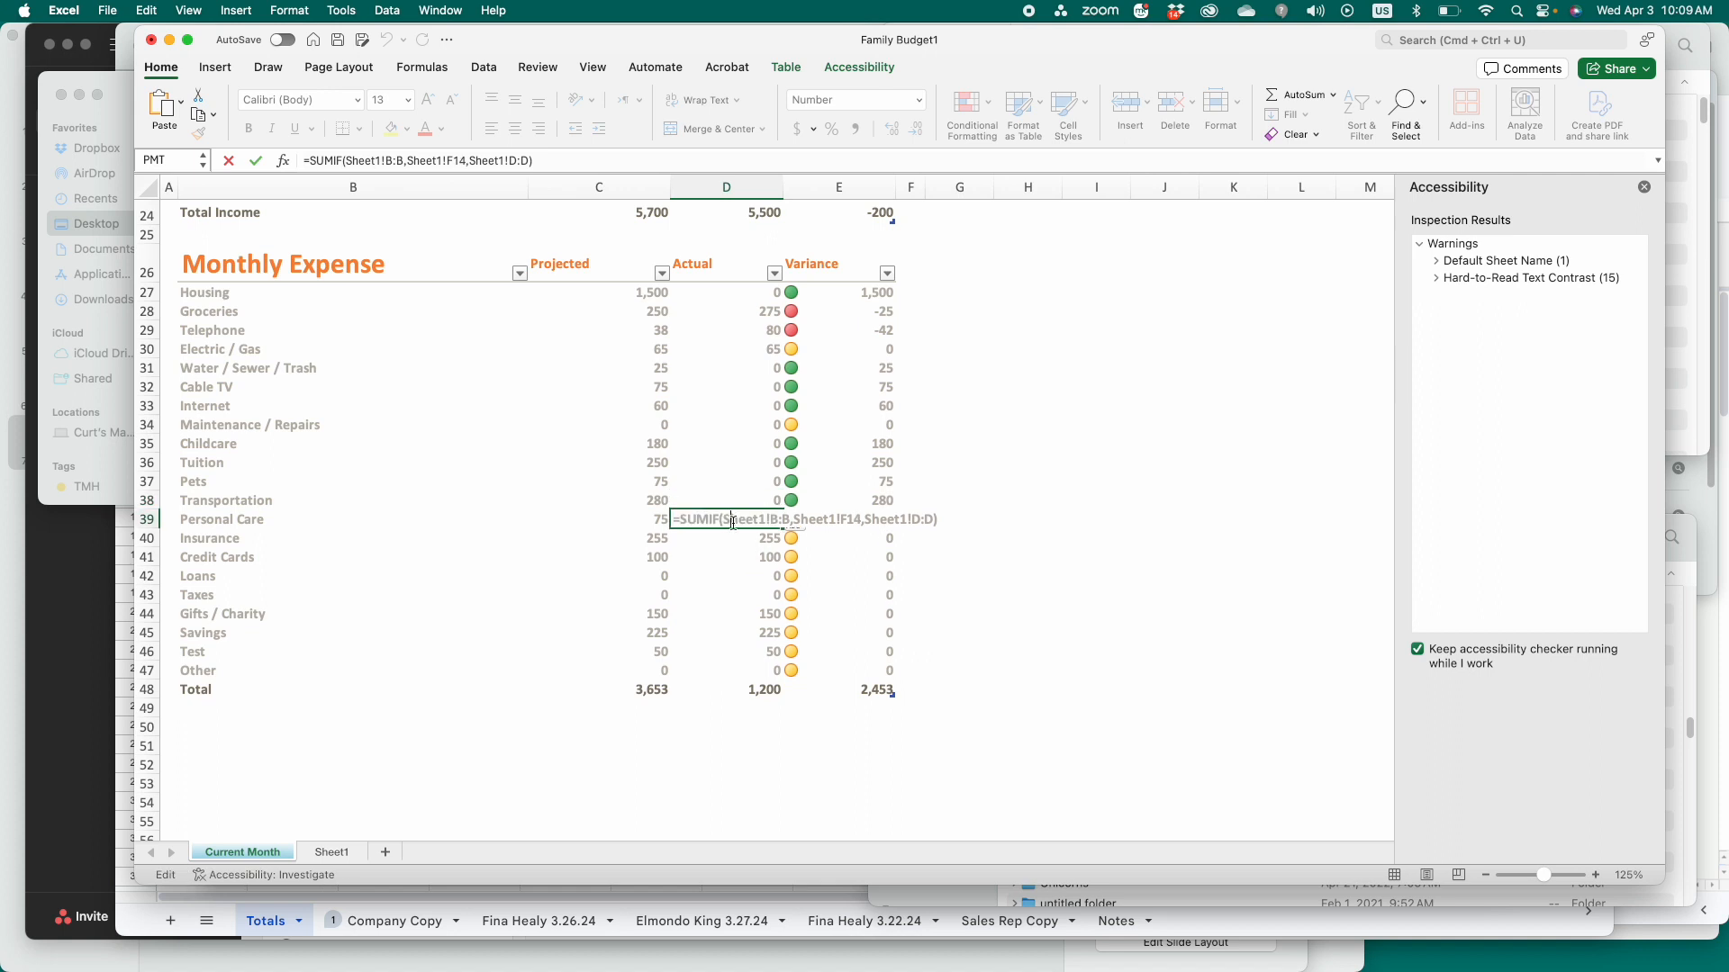
pyautogui.press('Return')
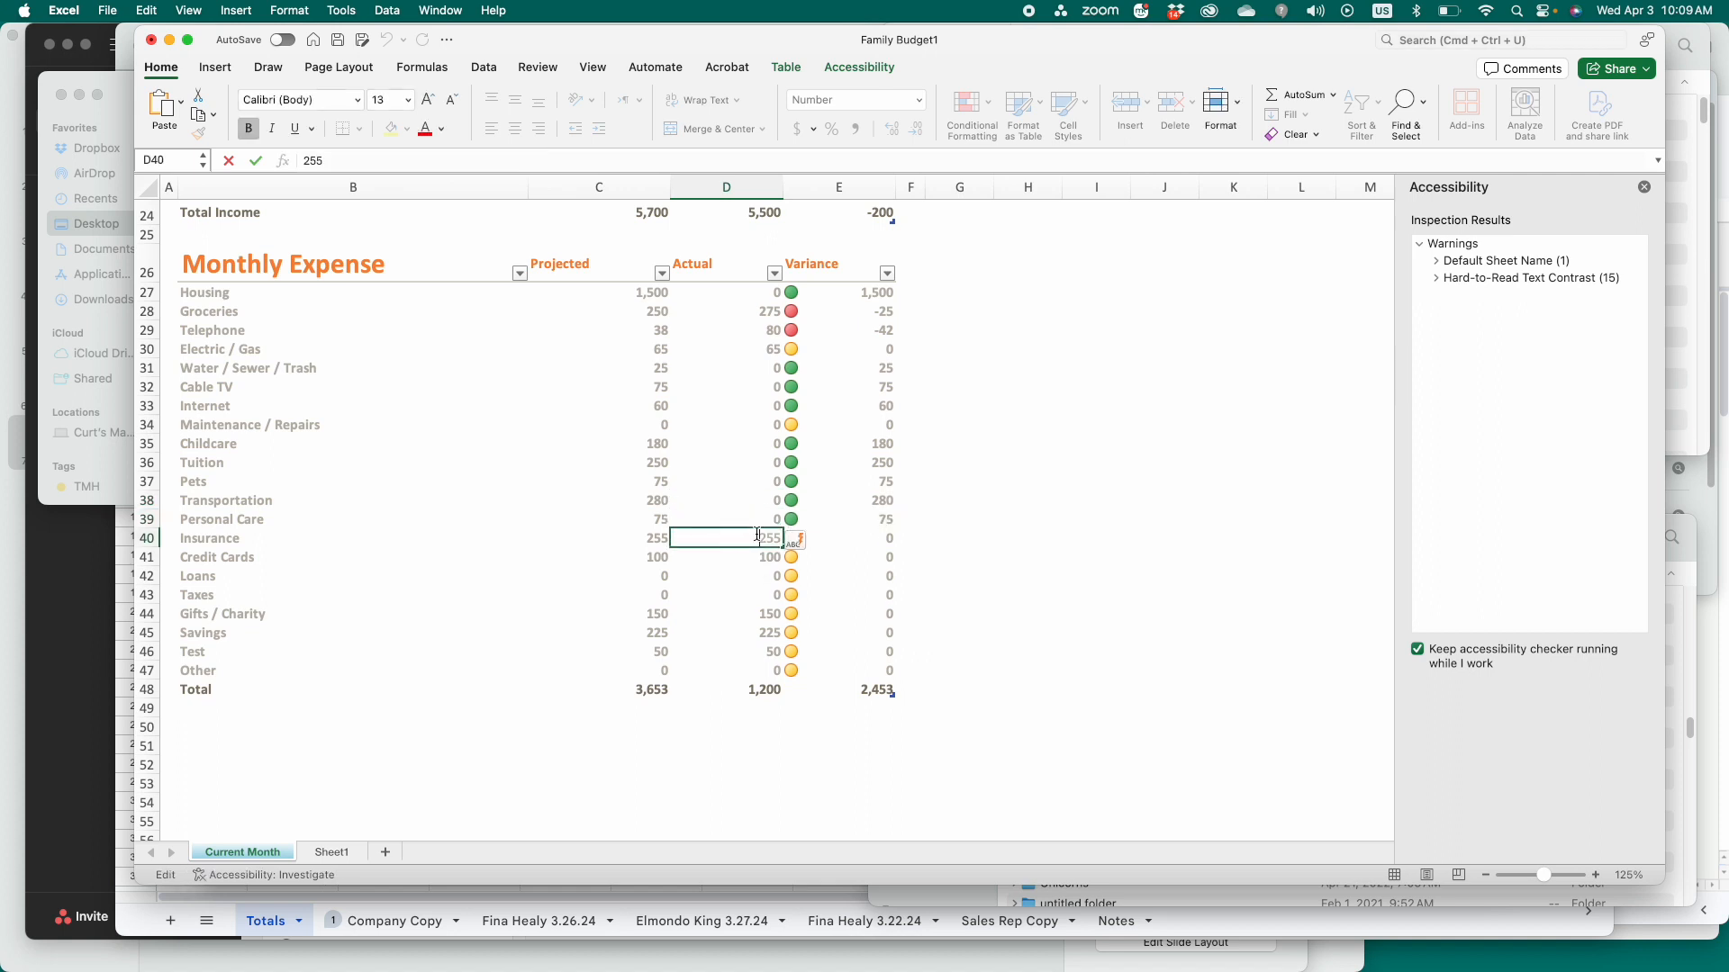
pyautogui.write('=SUMIF(Sheet1!B:B,Sheet1!F4,Sheet1!D:D)')
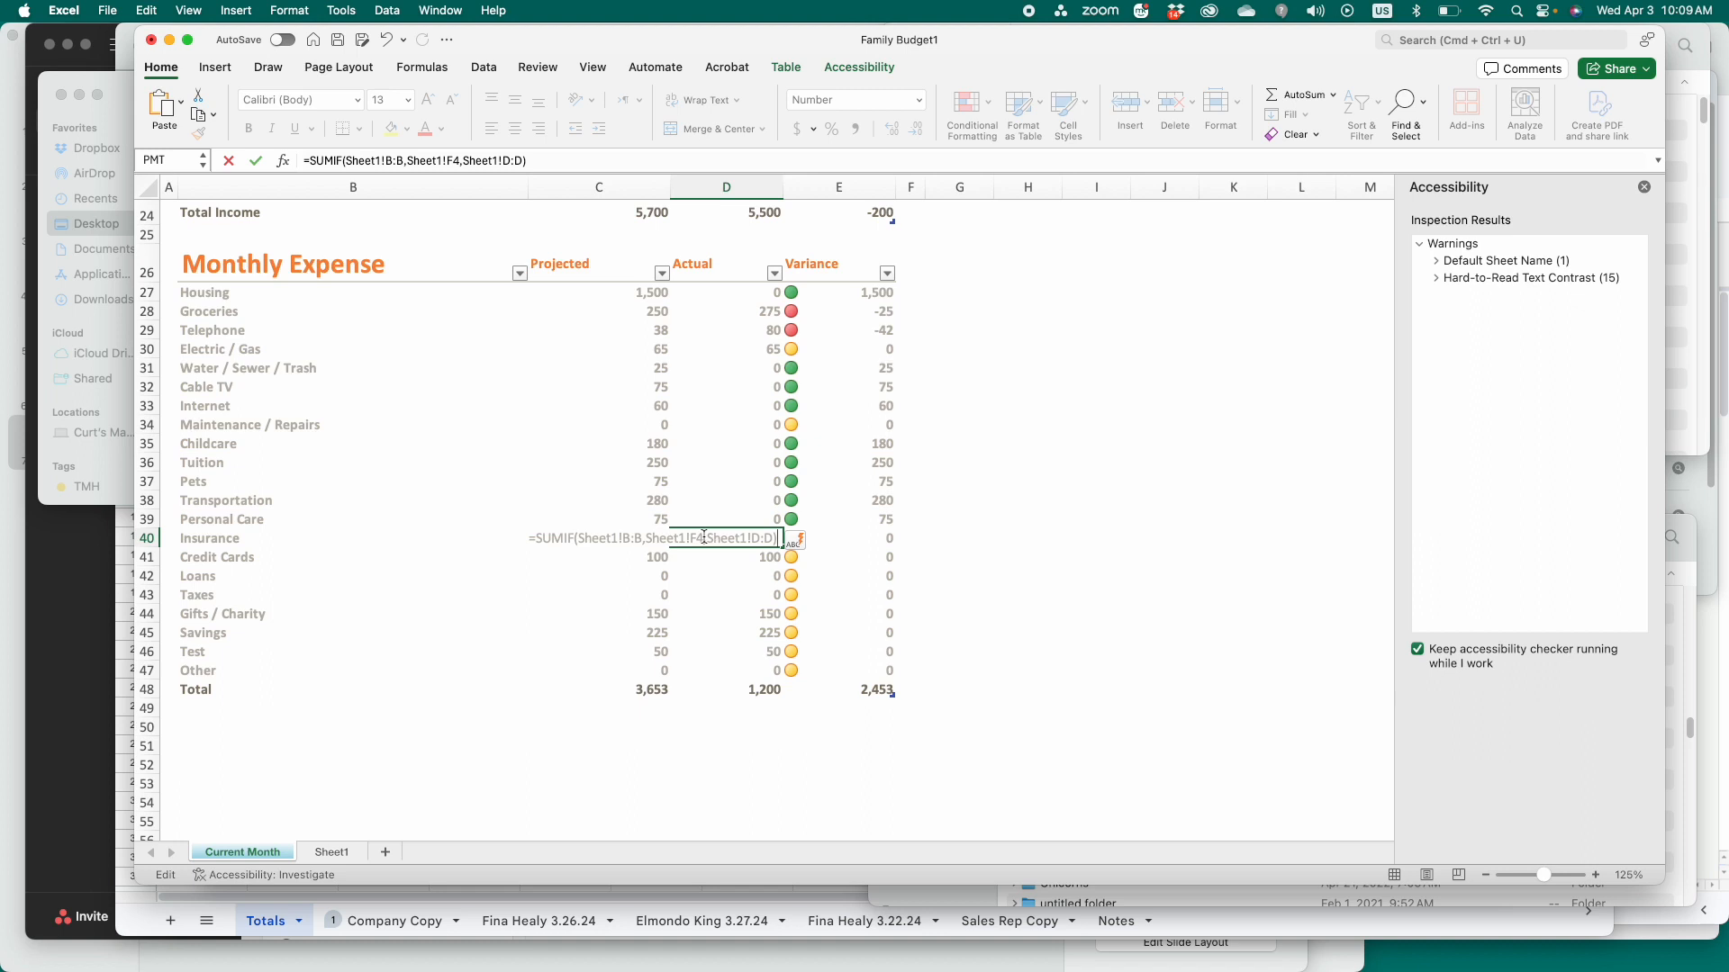
pyautogui.click(705, 538)
pyautogui.press('BackSpace')
pyautogui.write('15')
pyautogui.press('Return')
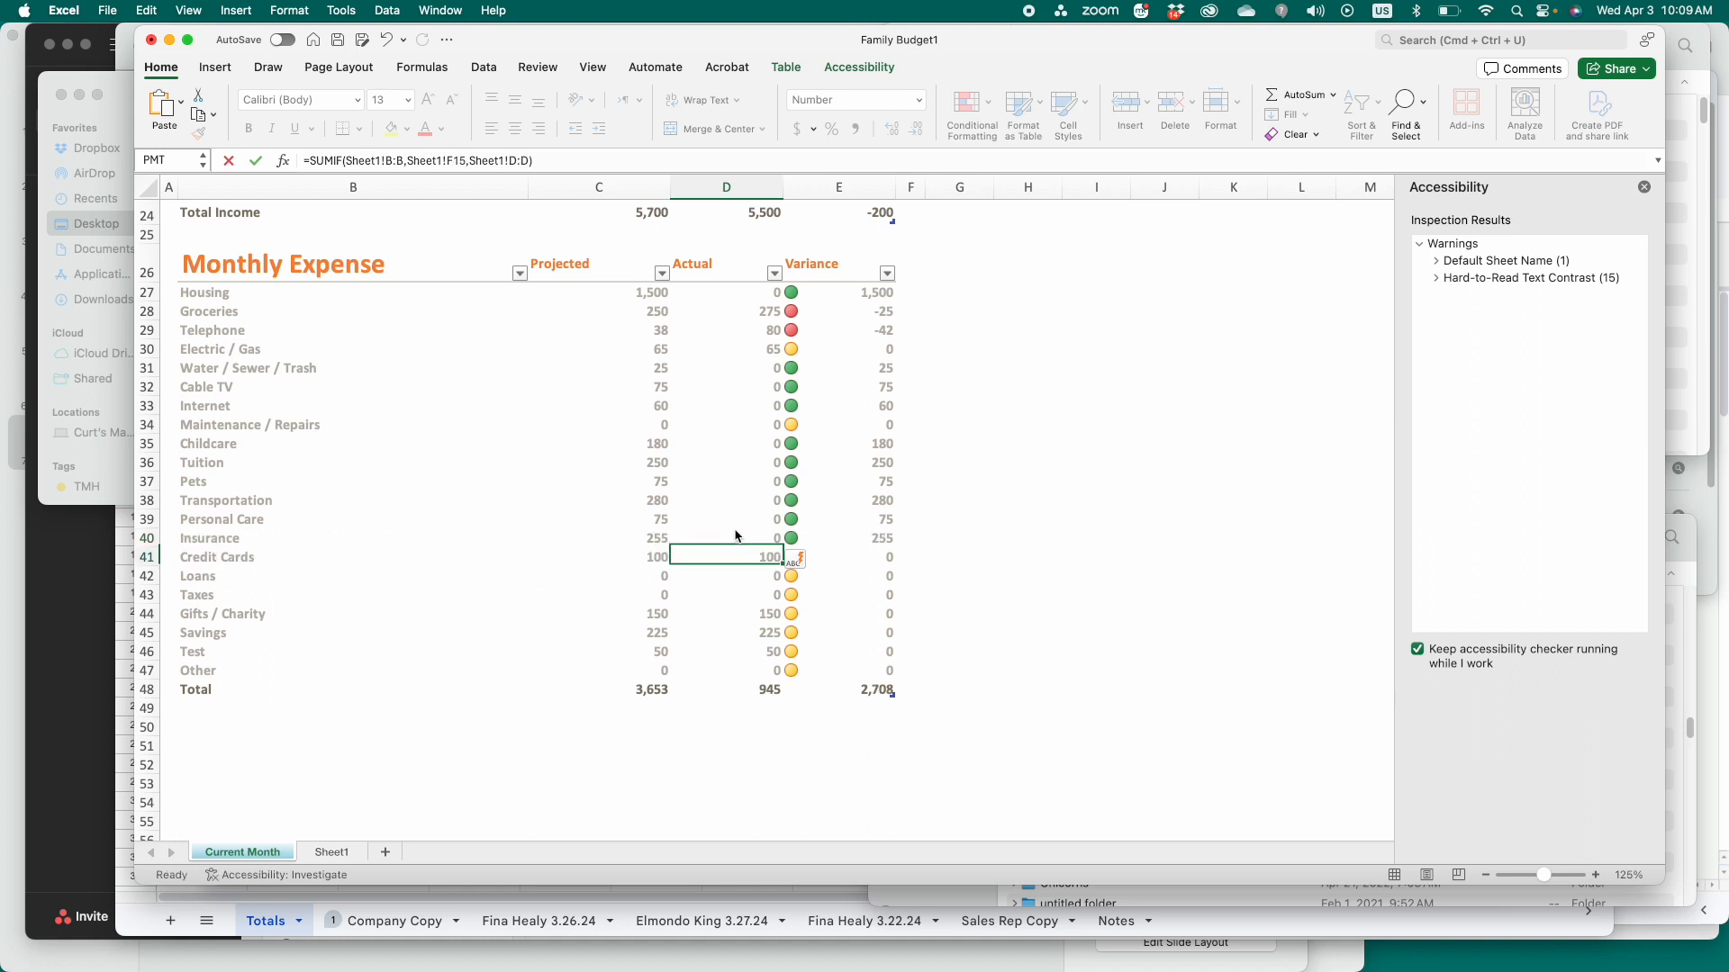
# - Replace the Credit Cards actual amount in D41 with the copied SUMIF formula, changing its criteria to Sheet1!F16
pyautogui.doubleClick(747, 554)
pyautogui.write('=SUMIF(Sheet1!B:B,Sheet1!F4,Sheet1!D:D)')
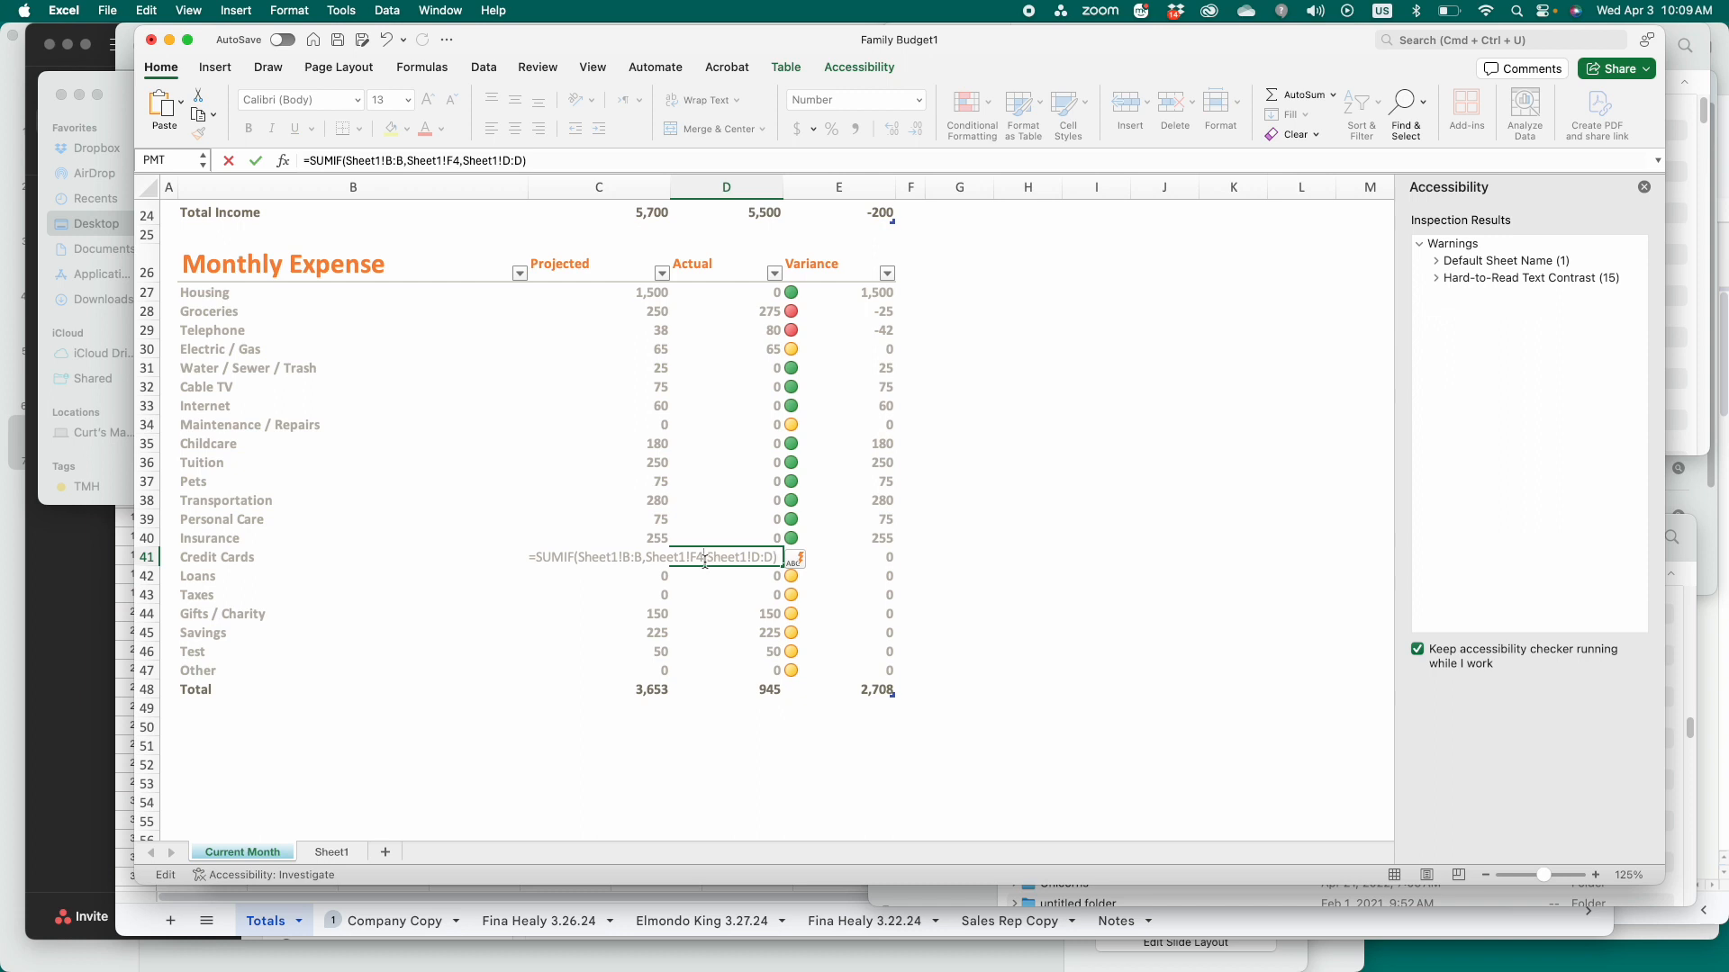
pyautogui.click(704, 558)
pyautogui.press('BackSpace')
pyautogui.write('16')
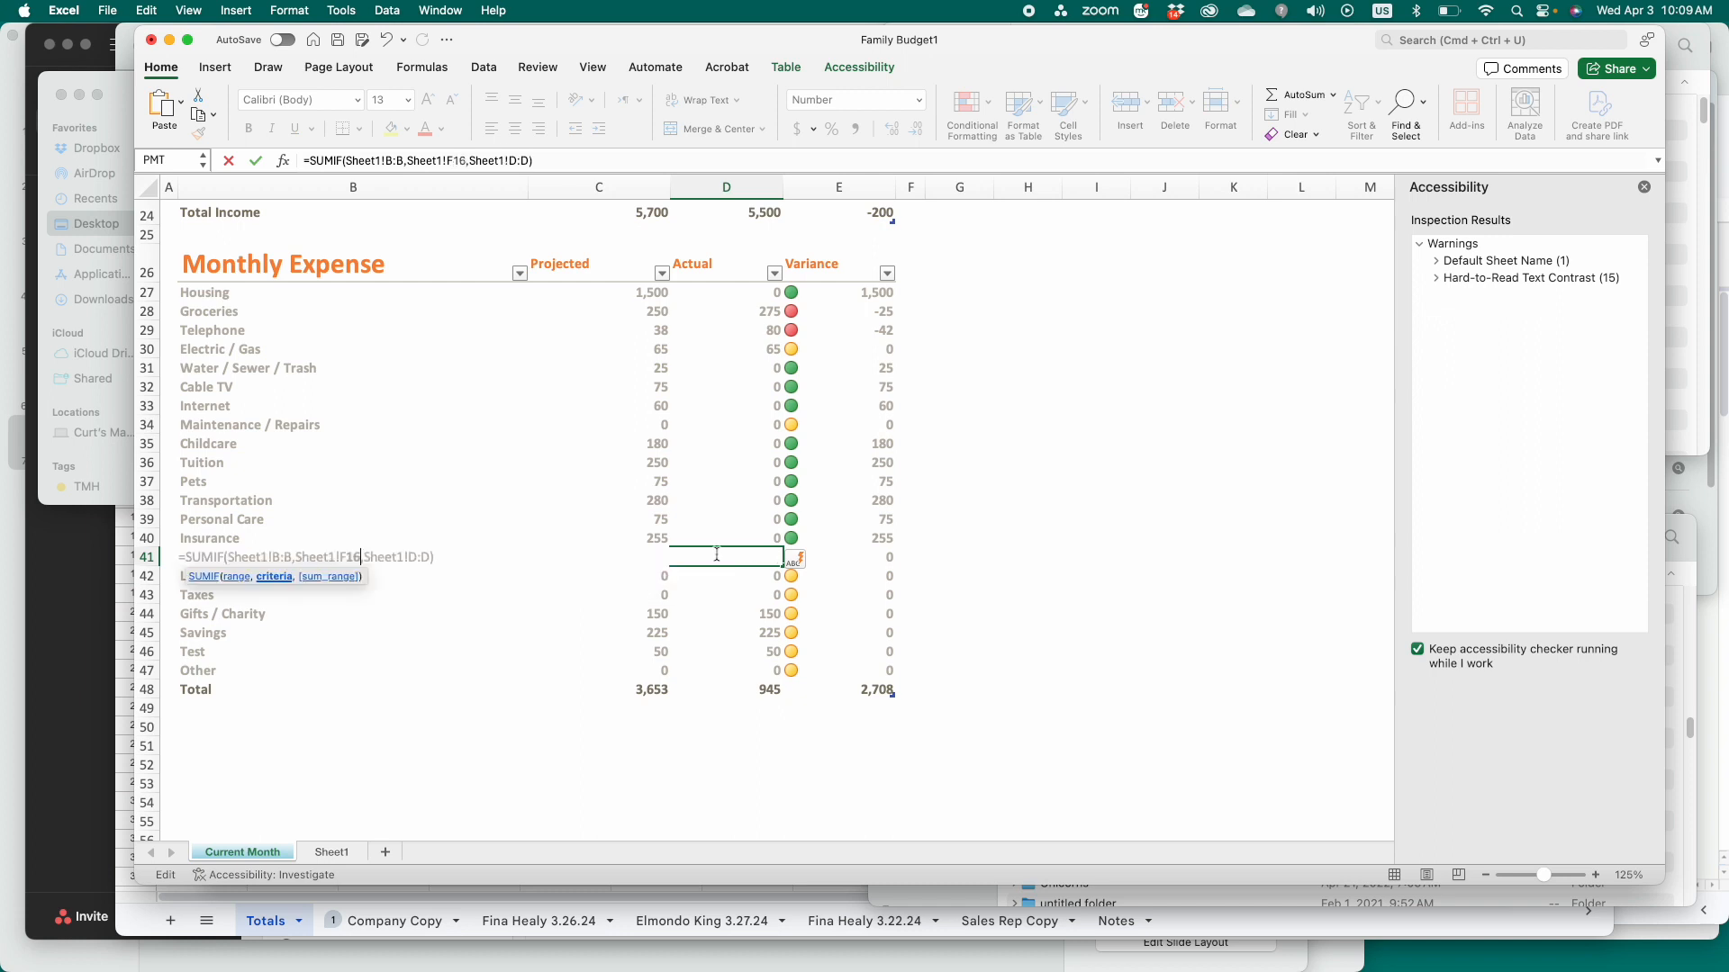
pyautogui.press('Return')
# - Replace the Loans actual amount in D42 with the copied SUMIF formula, changing its criteria to Sheet1!F17
pyautogui.doubleClick(758, 575)
pyautogui.write('=SUMIF(Sheet1!B:B,Sheet1!F4,Sheet1!D:D)')
pyautogui.click(704, 576)
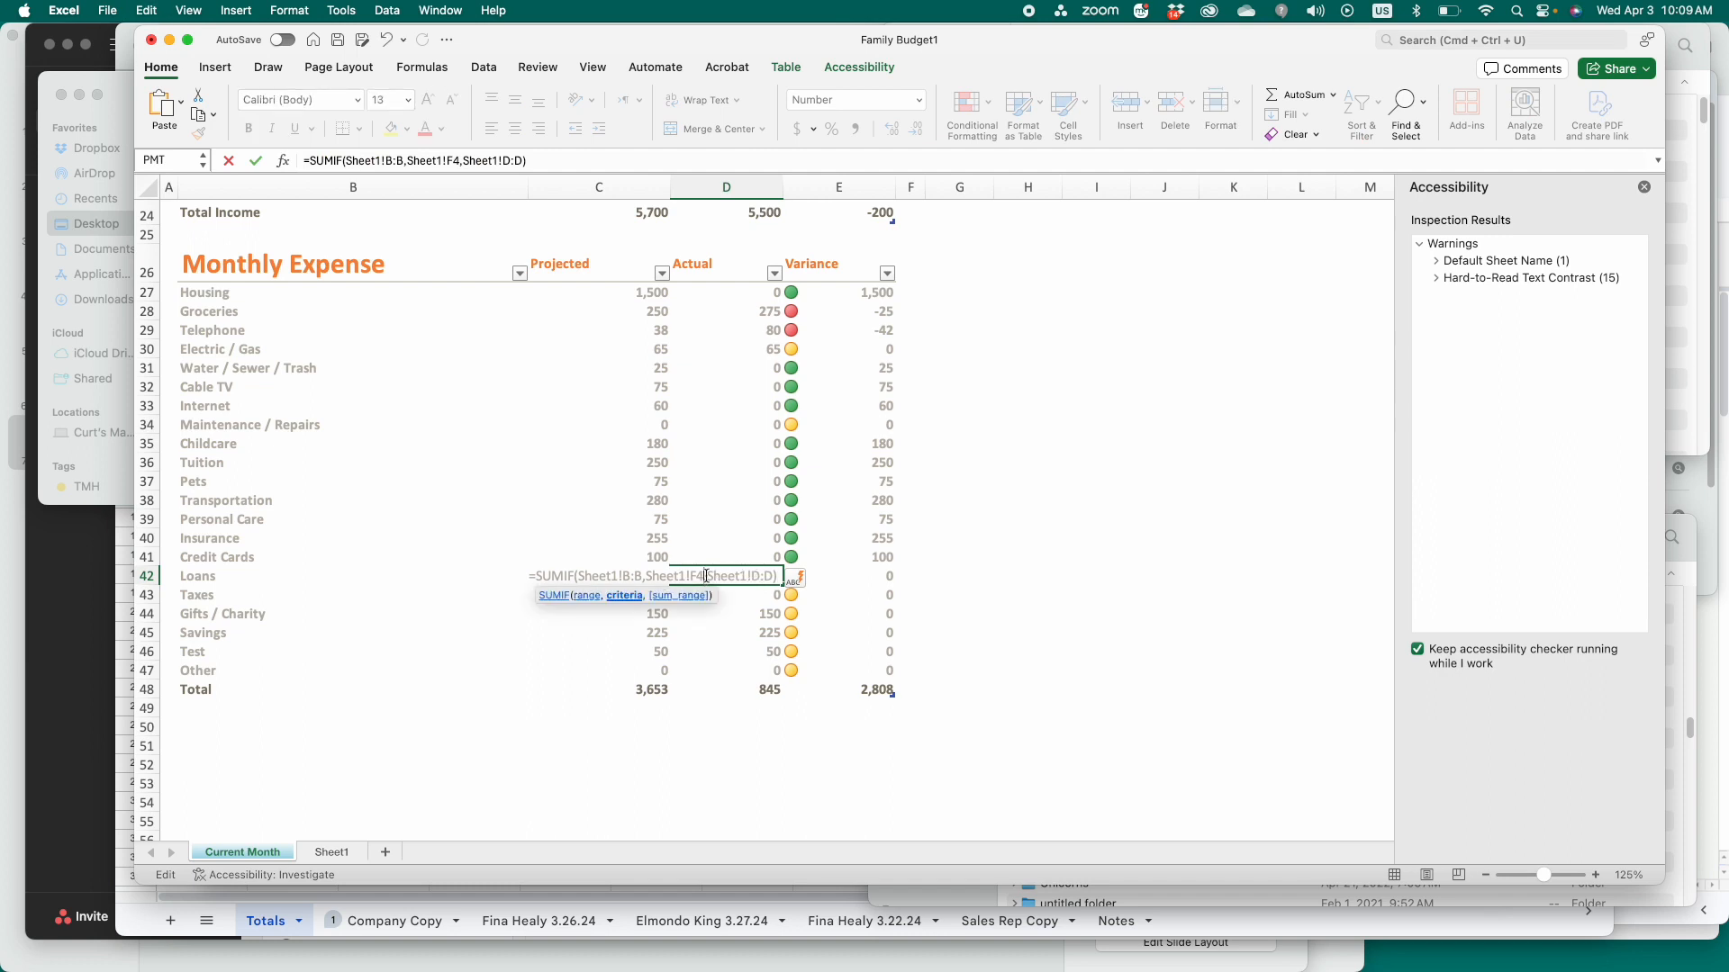
pyautogui.press('Return')
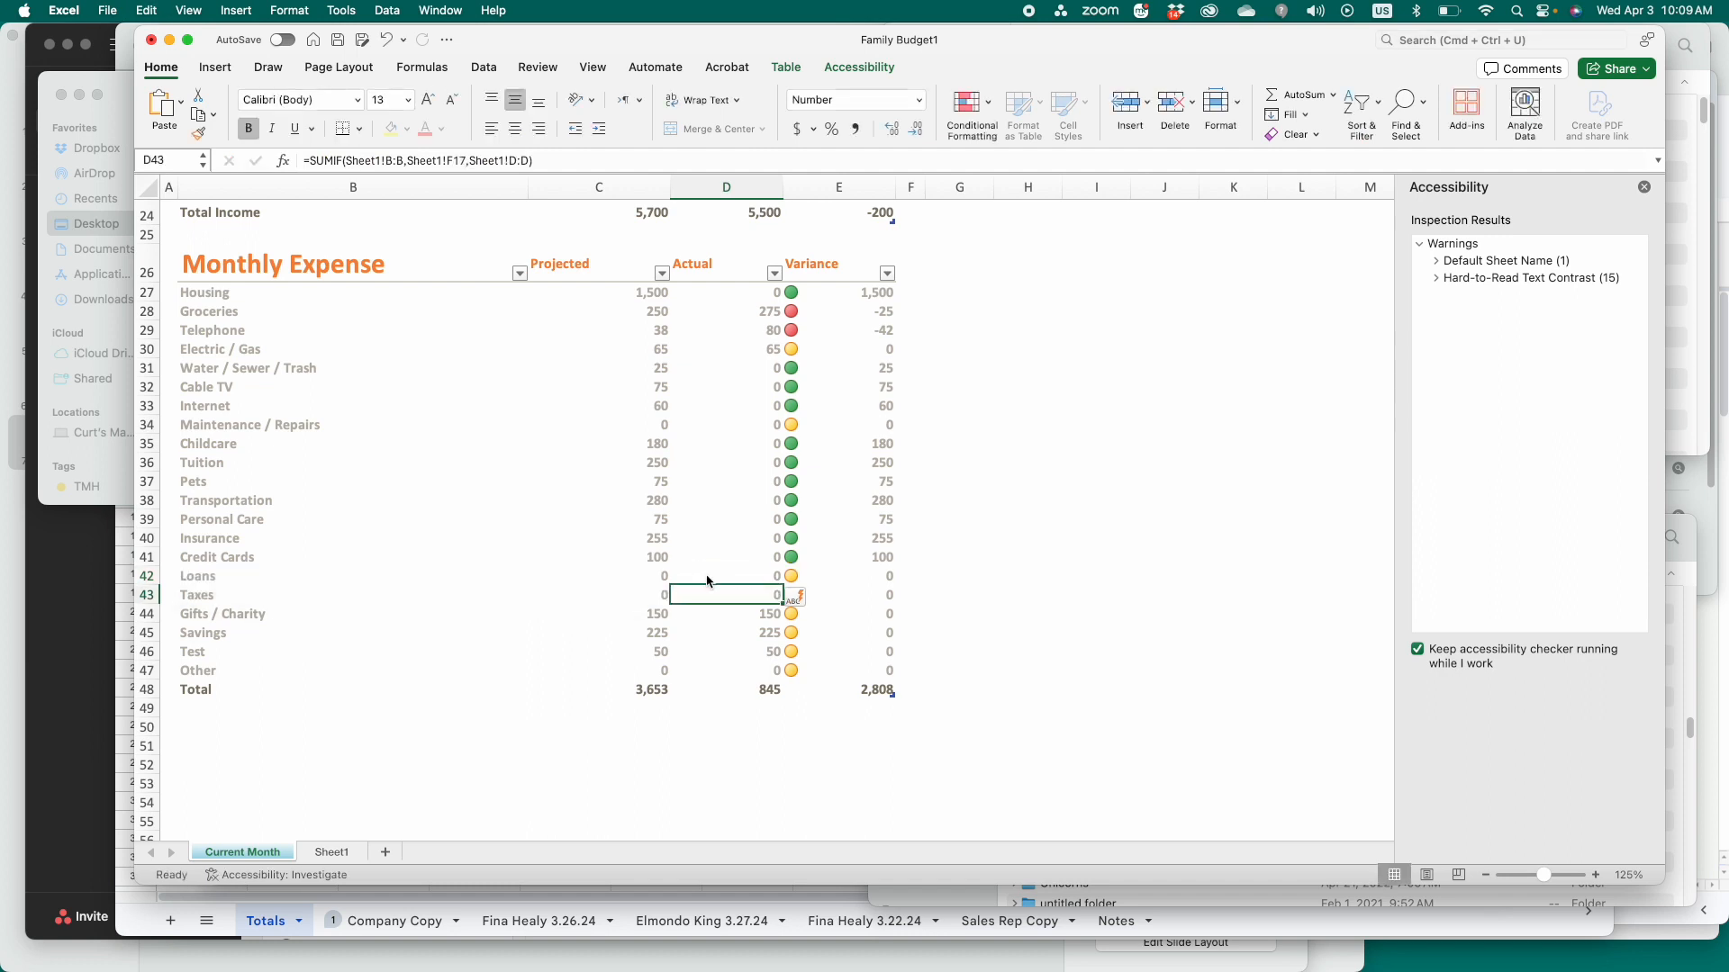
# - Replace the Taxes actual amount in D43 with the copied SUMIF formula, pointing its criteria to the Taxes key cell on Sheet1
pyautogui.doubleClick(728, 592)
pyautogui.write('=SUMIF(Sheet1!B:B,Sheet1!F4,Sheet1!D:D)')
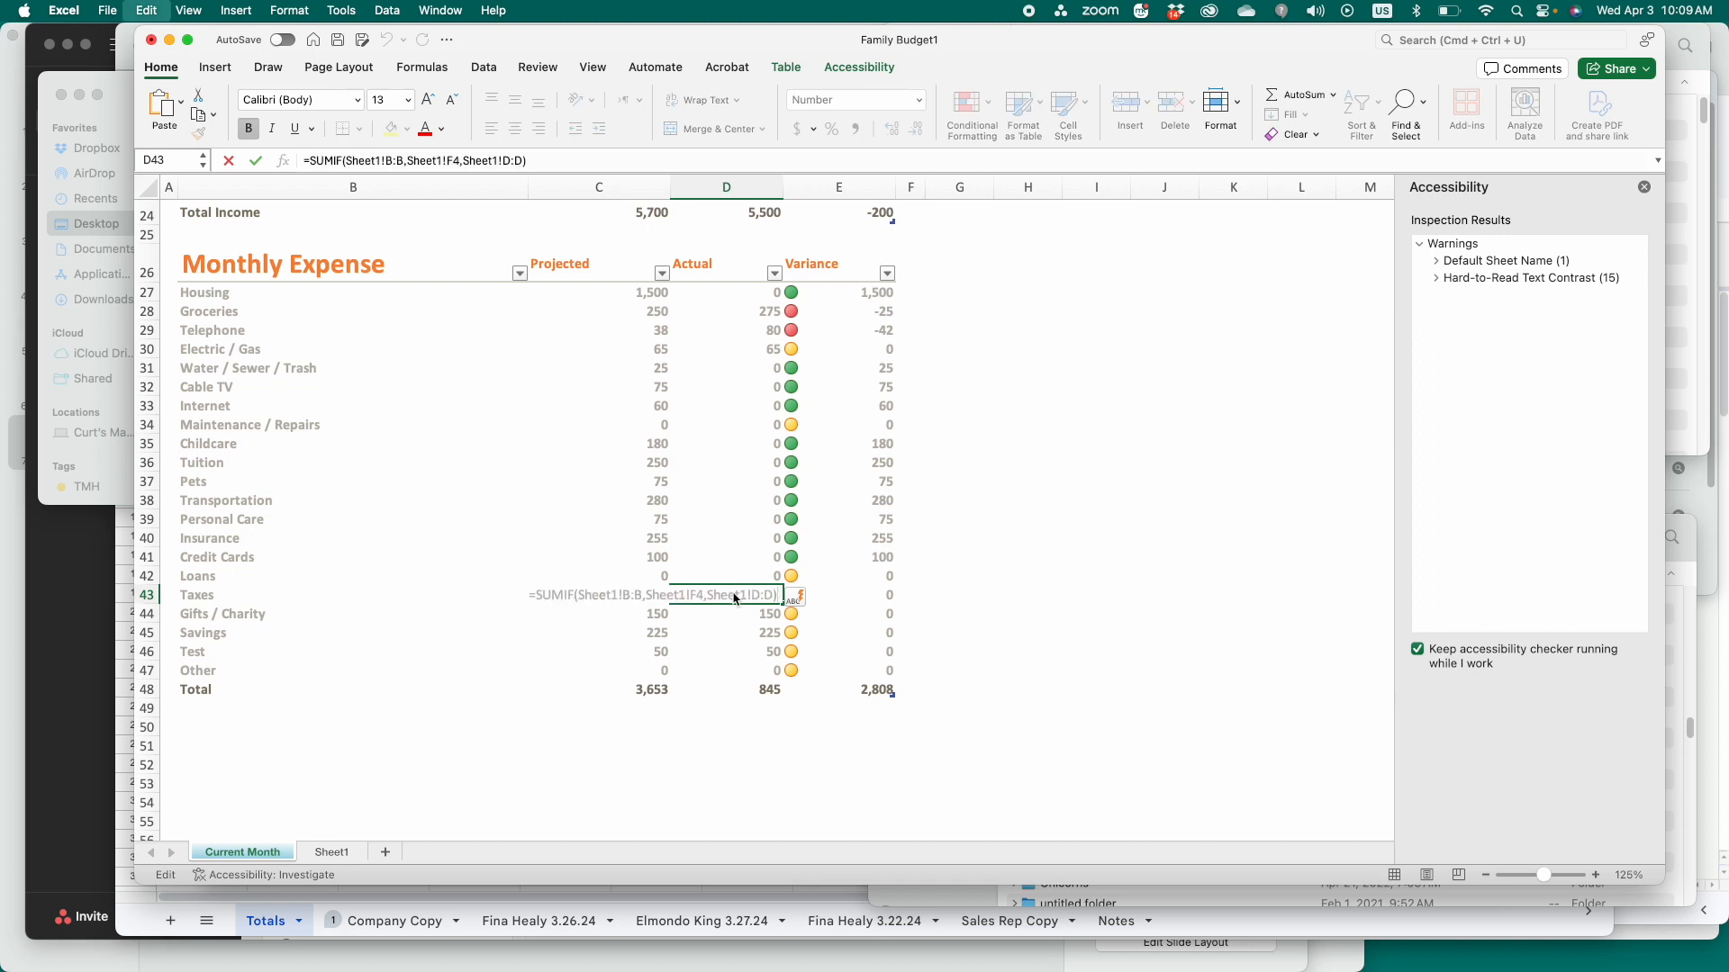
pyautogui.click(703, 595)
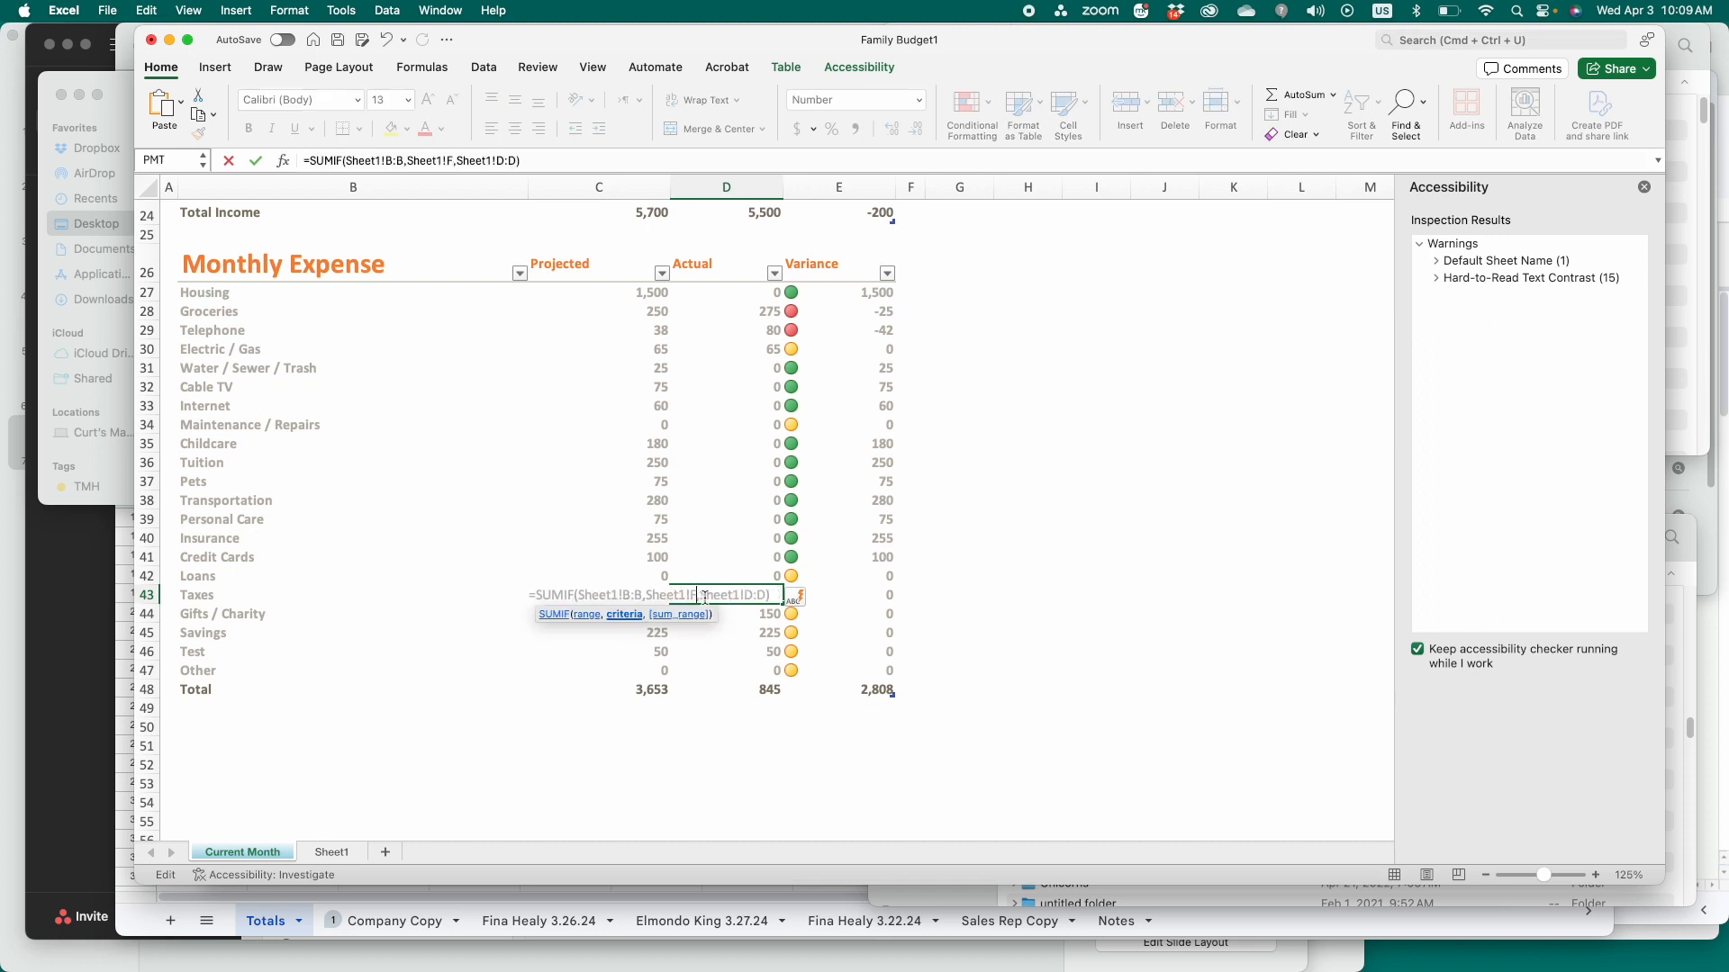
pyautogui.press('Return')
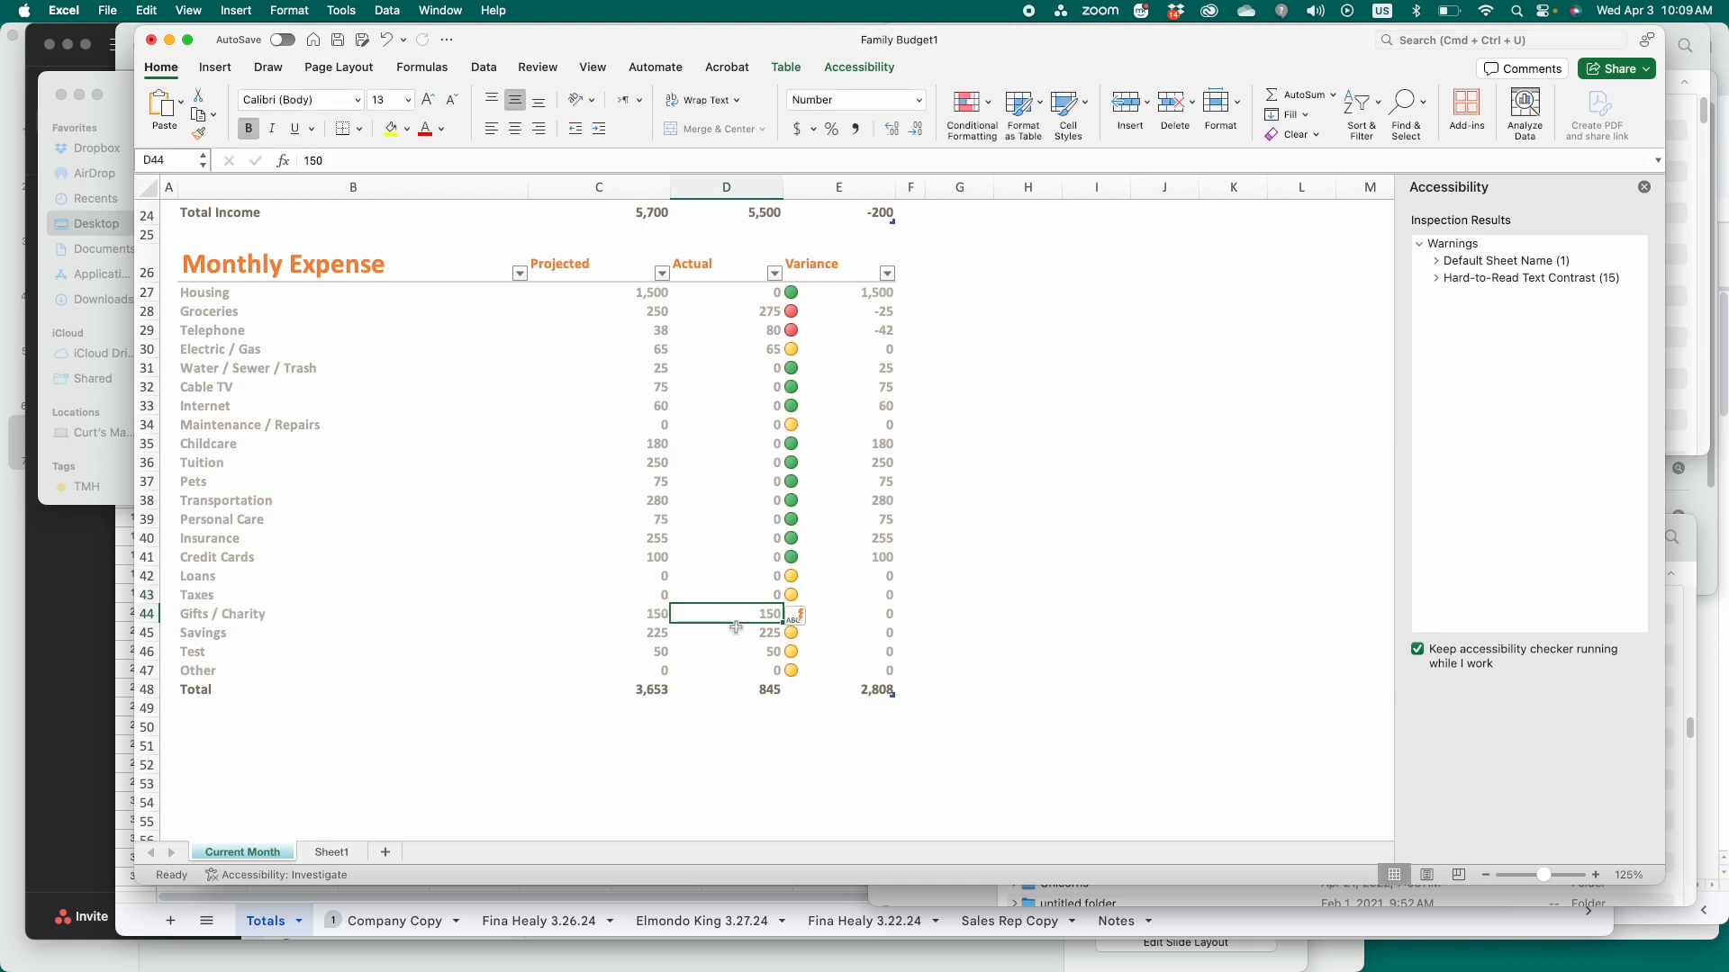
# - Replace the Gifts / Charity actual amount in D44 with the copied SUMIF formula, changing its criteria to Sheet1!F19
pyautogui.doubleClick(736, 620)
pyautogui.write('=SUMIF(Sheet1!B:B,Sheet1!F4,Sheet1!D:D)')
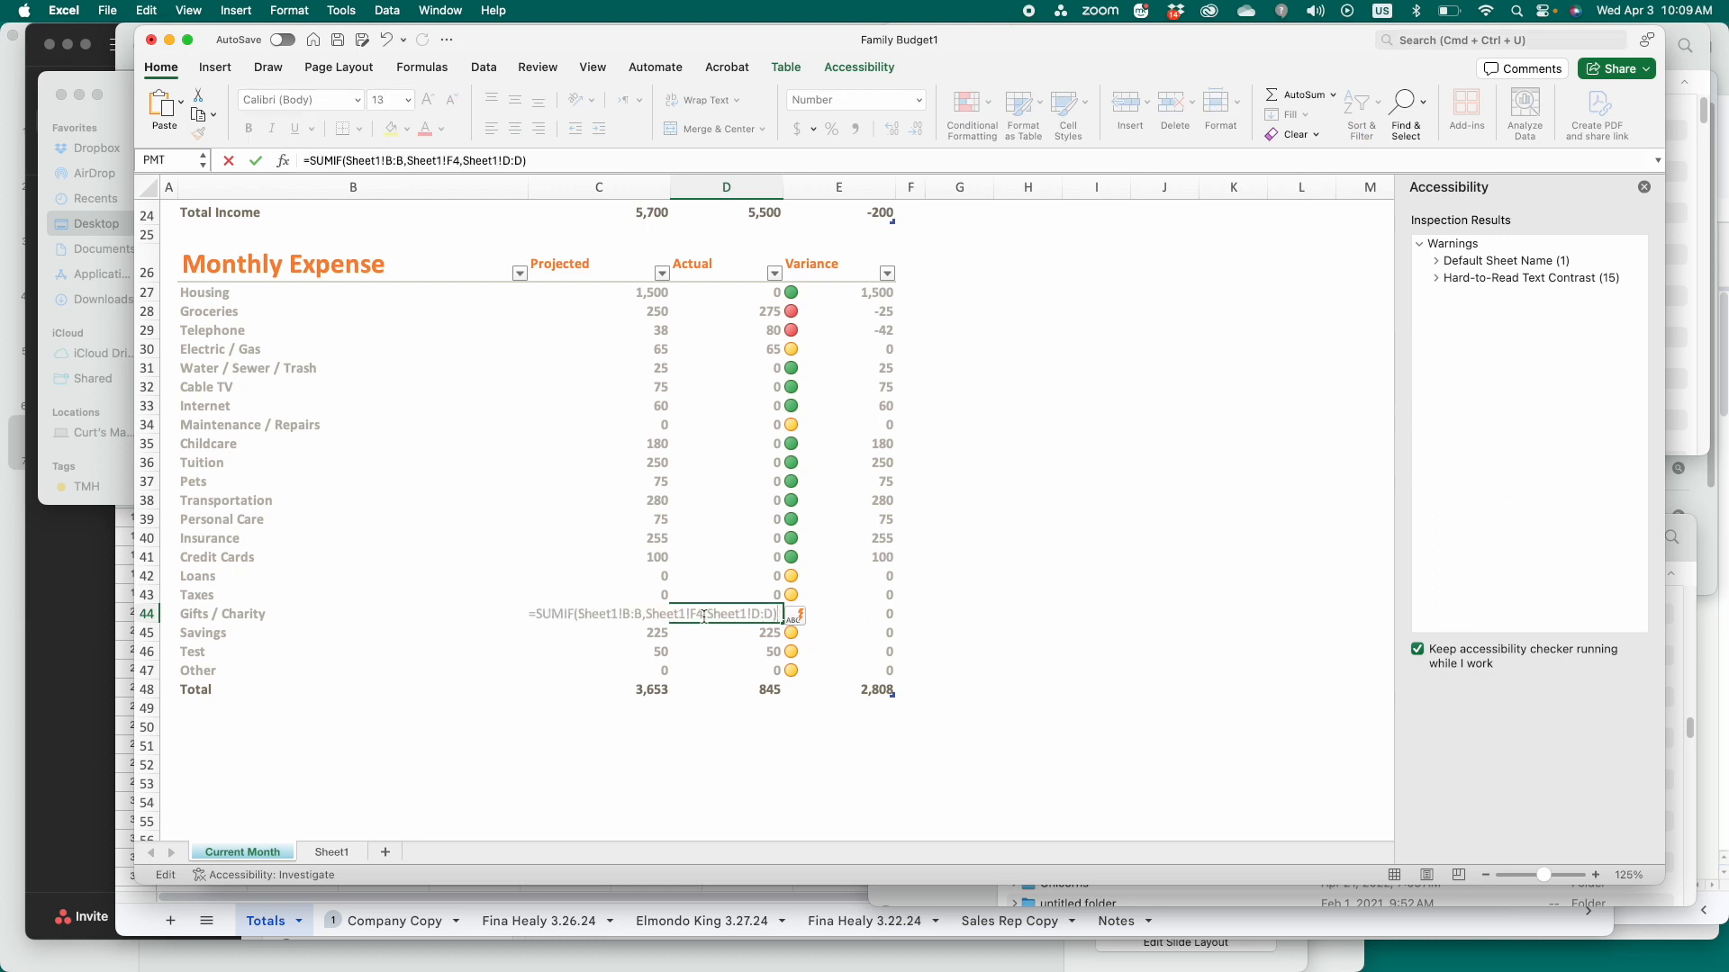
pyautogui.click(721, 610)
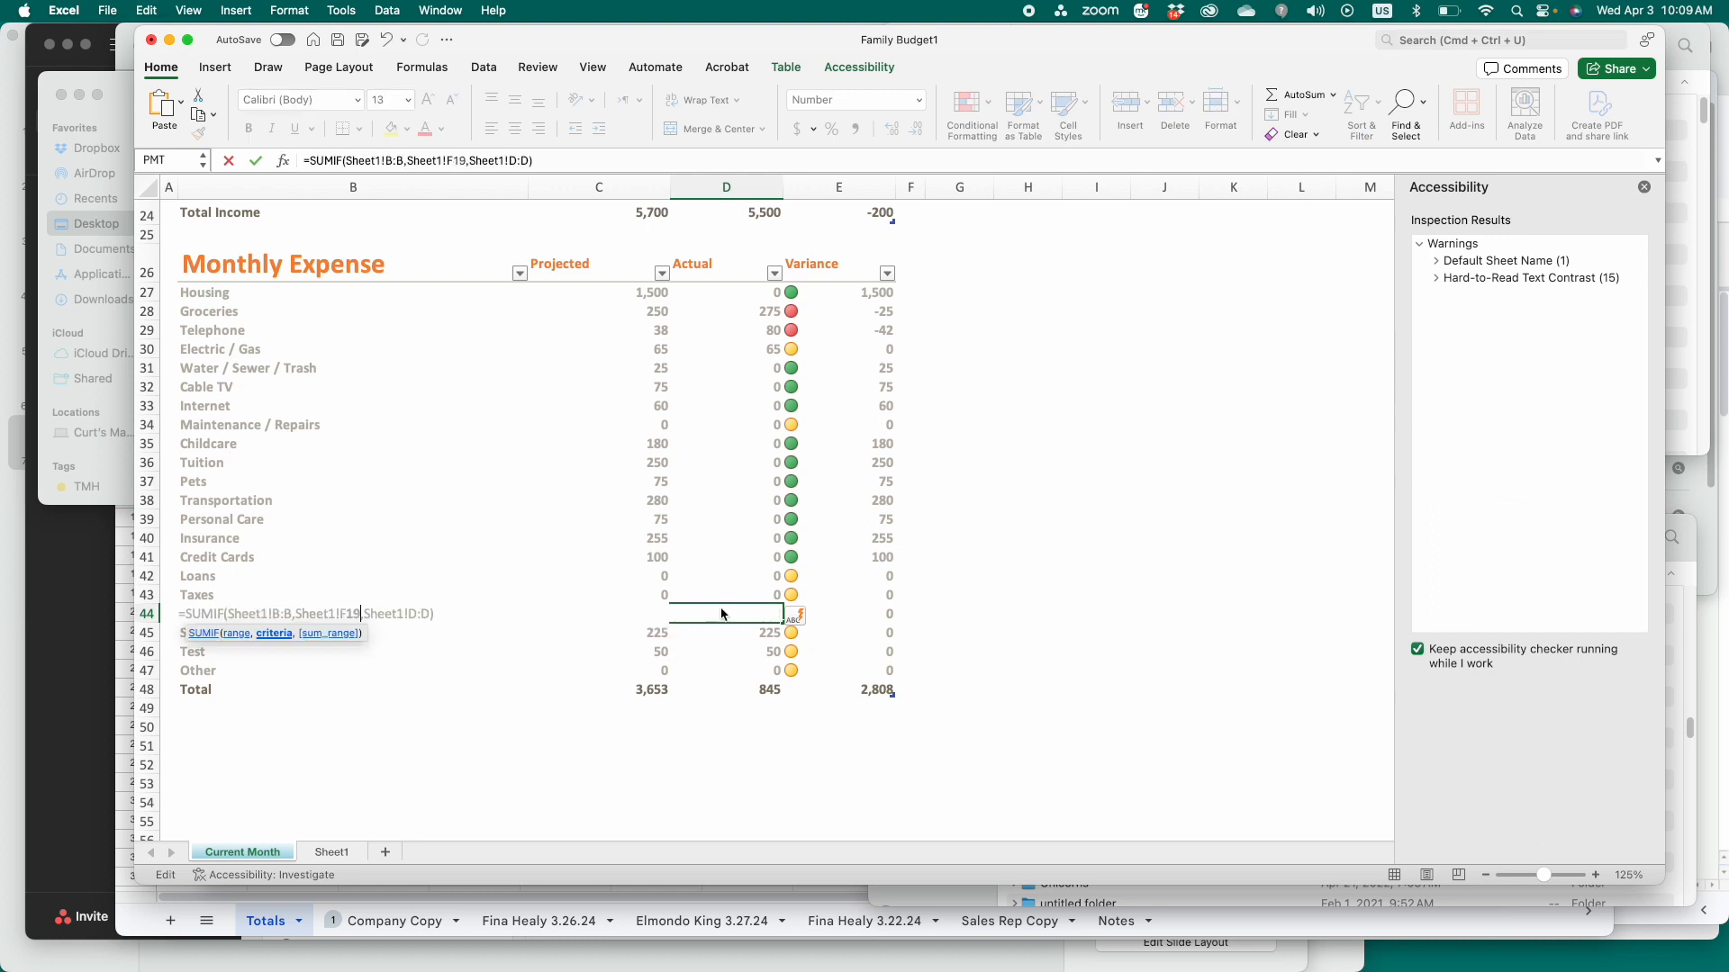
pyautogui.press('Return')
# - Replace the Savings actual amount in D45 with the copied SUMIF formula, changing its criteria to Sheet1!F20
pyautogui.doubleClick(737, 630)
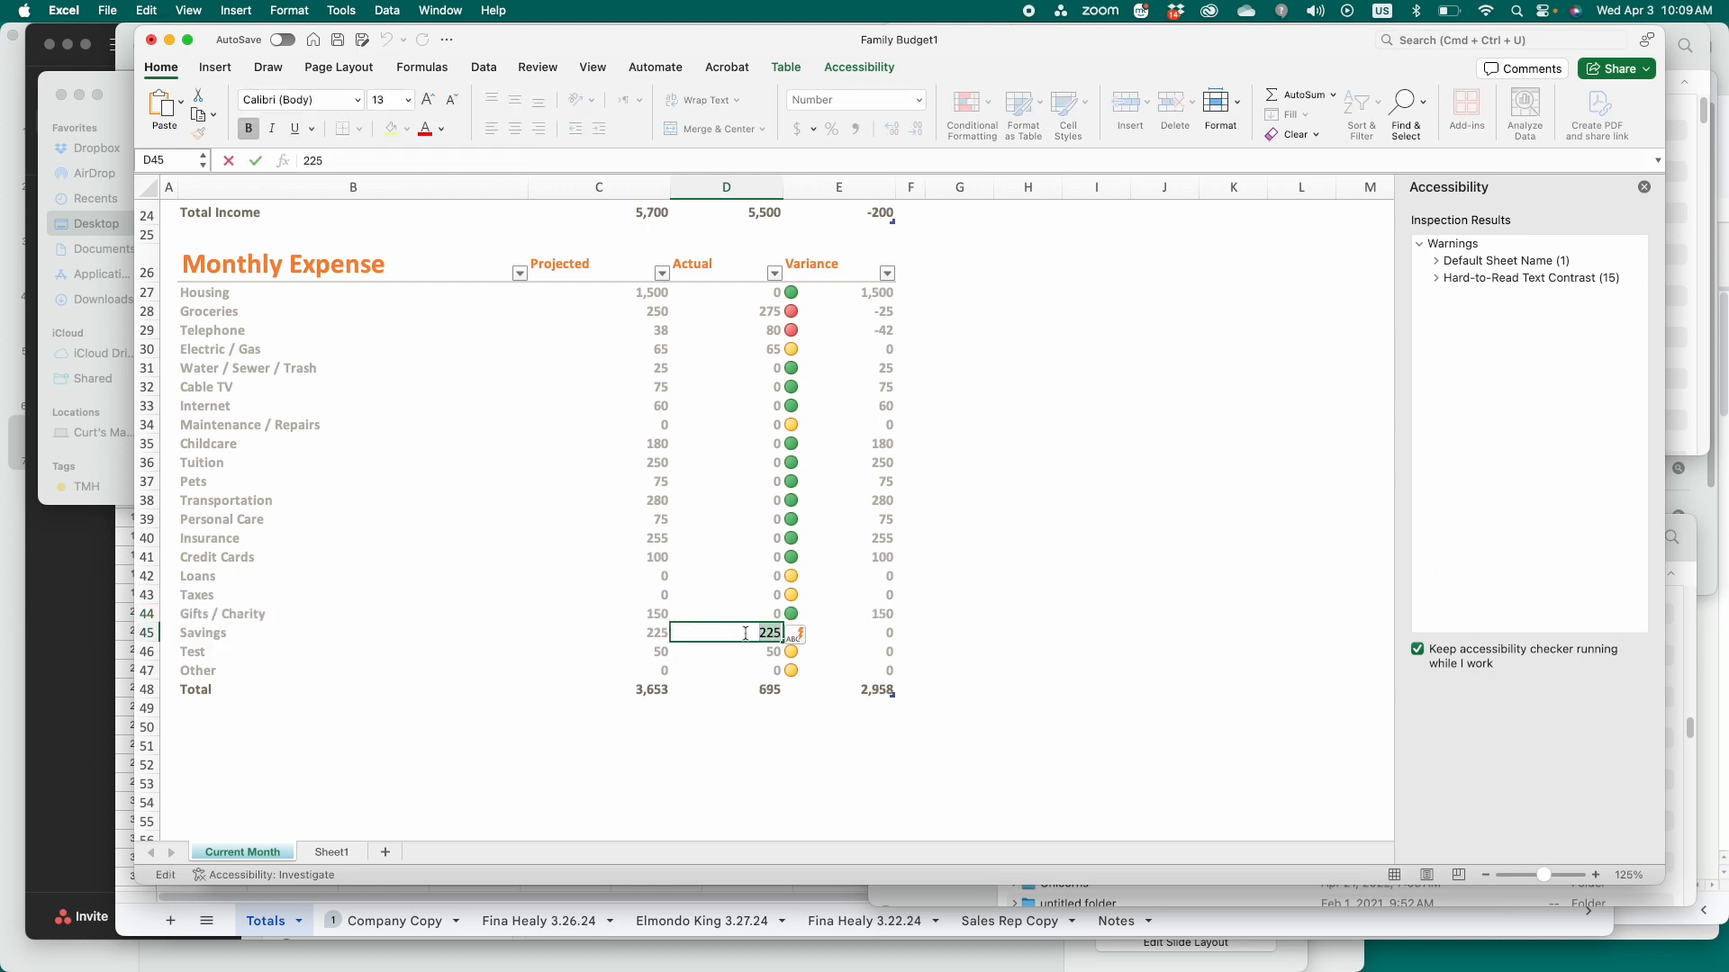
pyautogui.write('=SUMIF(Sheet1!B:B,Sheet1!F4,Sheet1!D:D)')
pyautogui.press('BackSpace')
pyautogui.write('20')
pyautogui.press('Return')
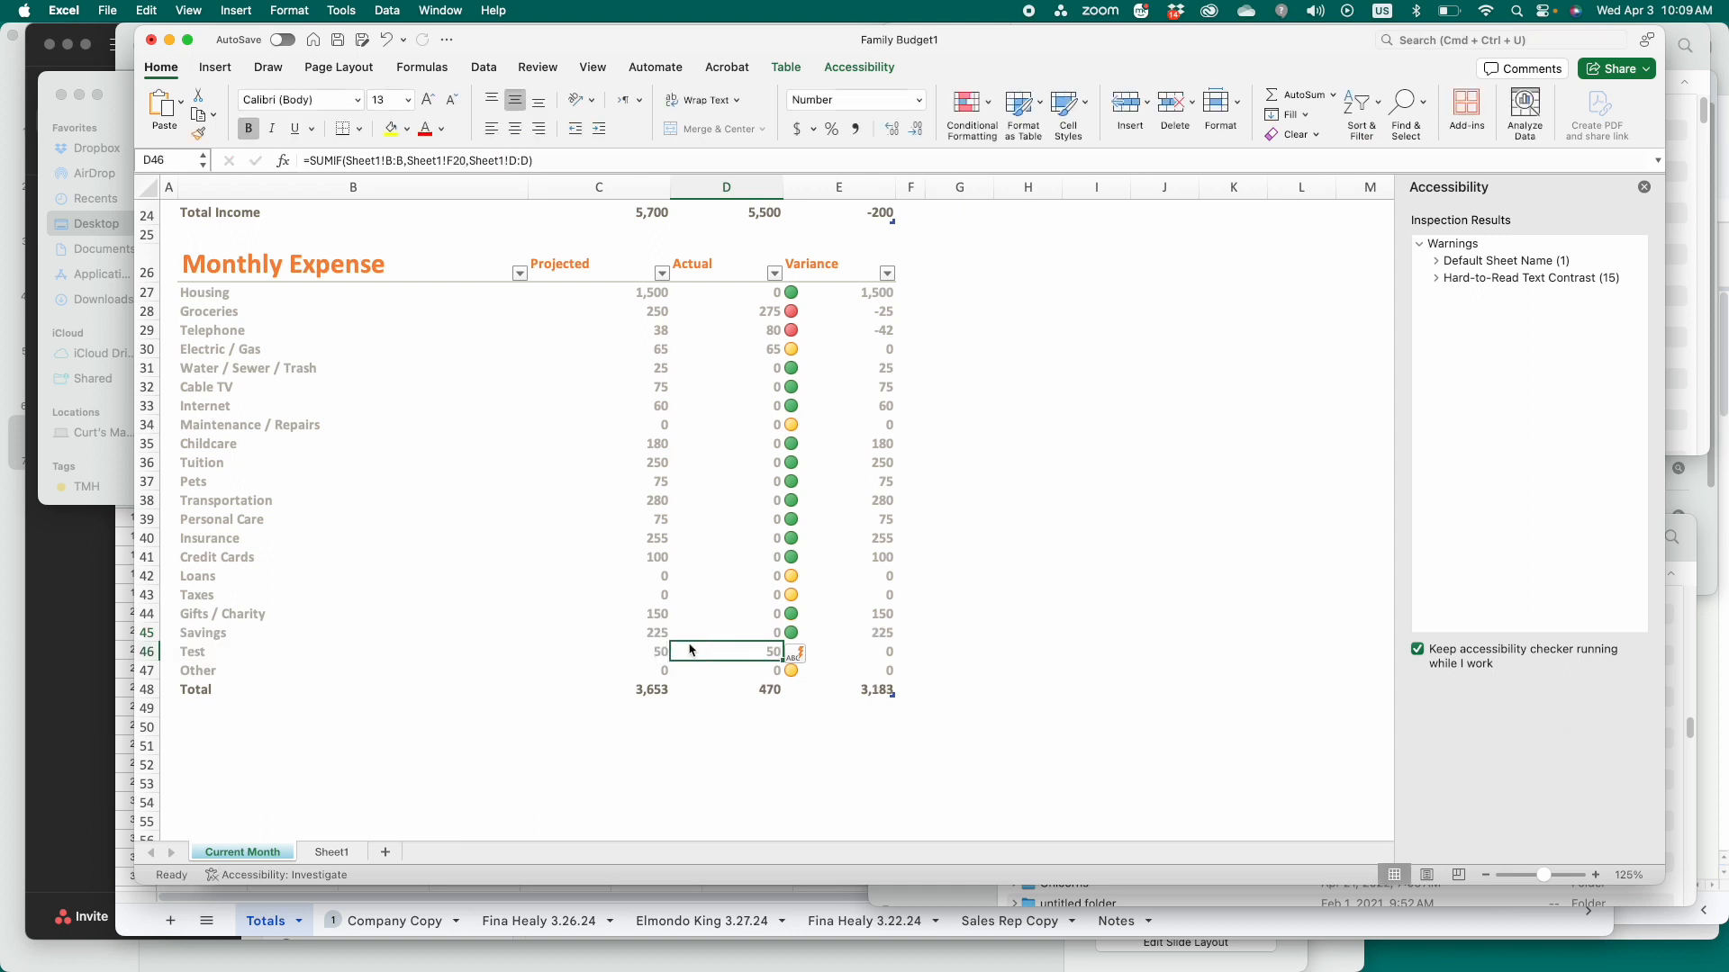
# - Replace the Test actual amount in D46 with the copied SUMIF formula, changing its criteria to Sheet1!F21
pyautogui.doubleClick(717, 656)
pyautogui.write('=SUMIF(Sheet1!B:B,Sheet1!F4,Sheet1!D:D)')
pyautogui.click(703, 652)
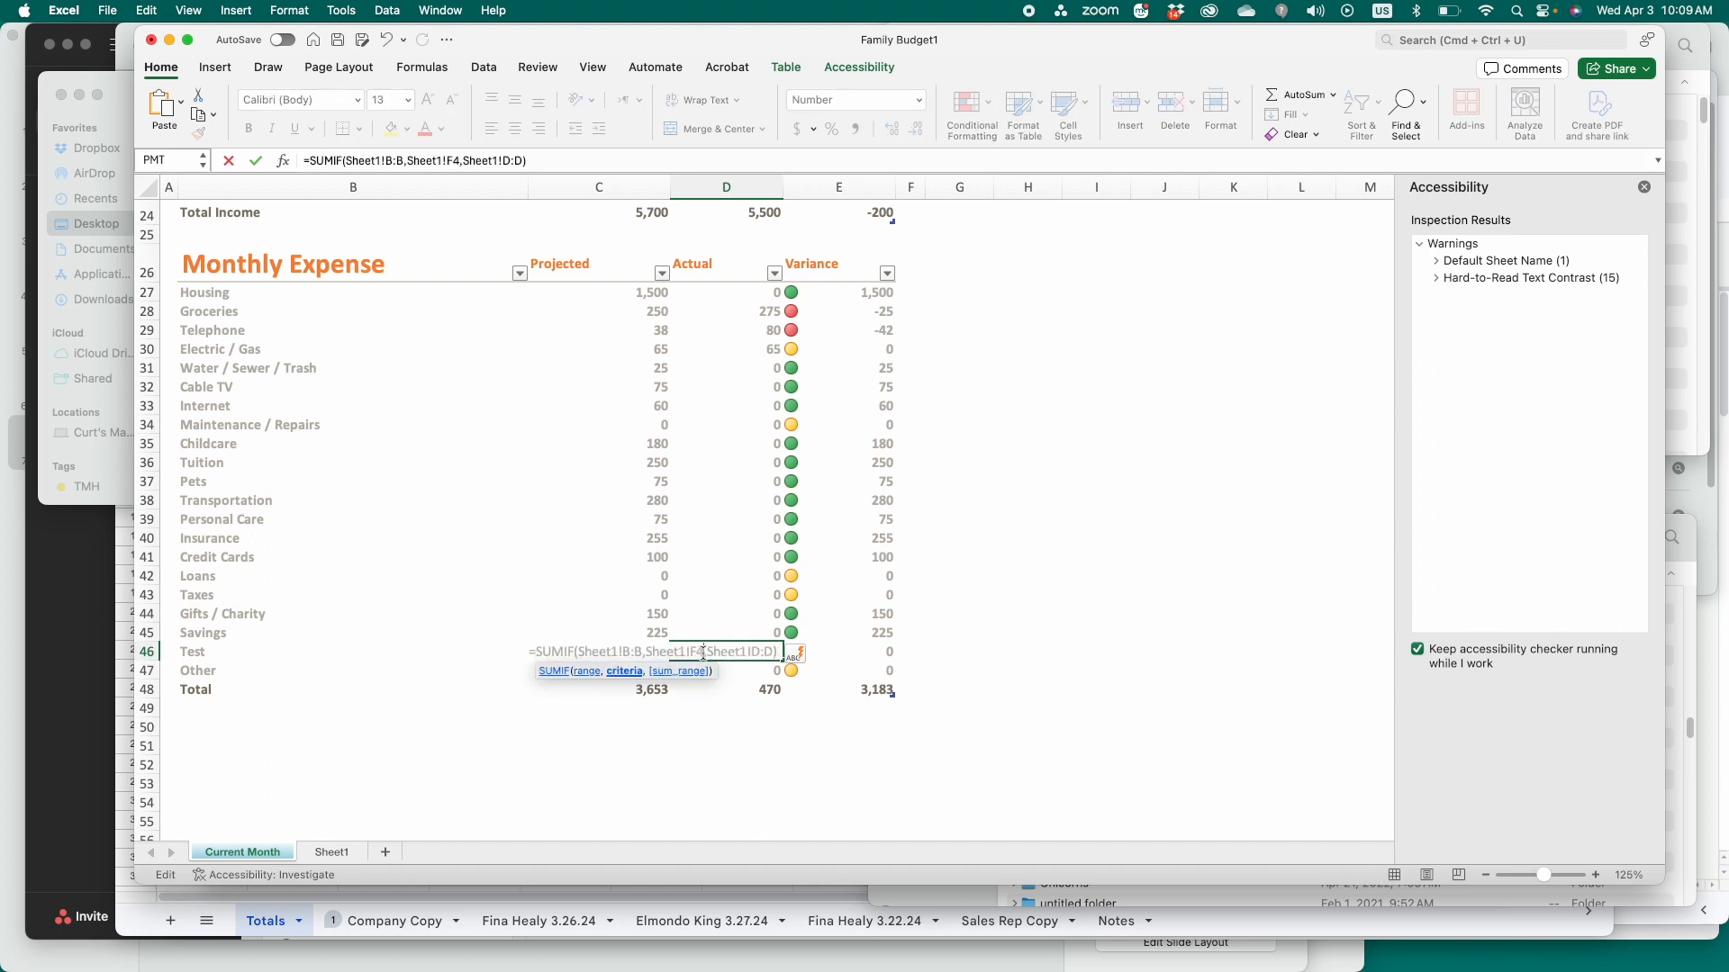
pyautogui.press('Return')
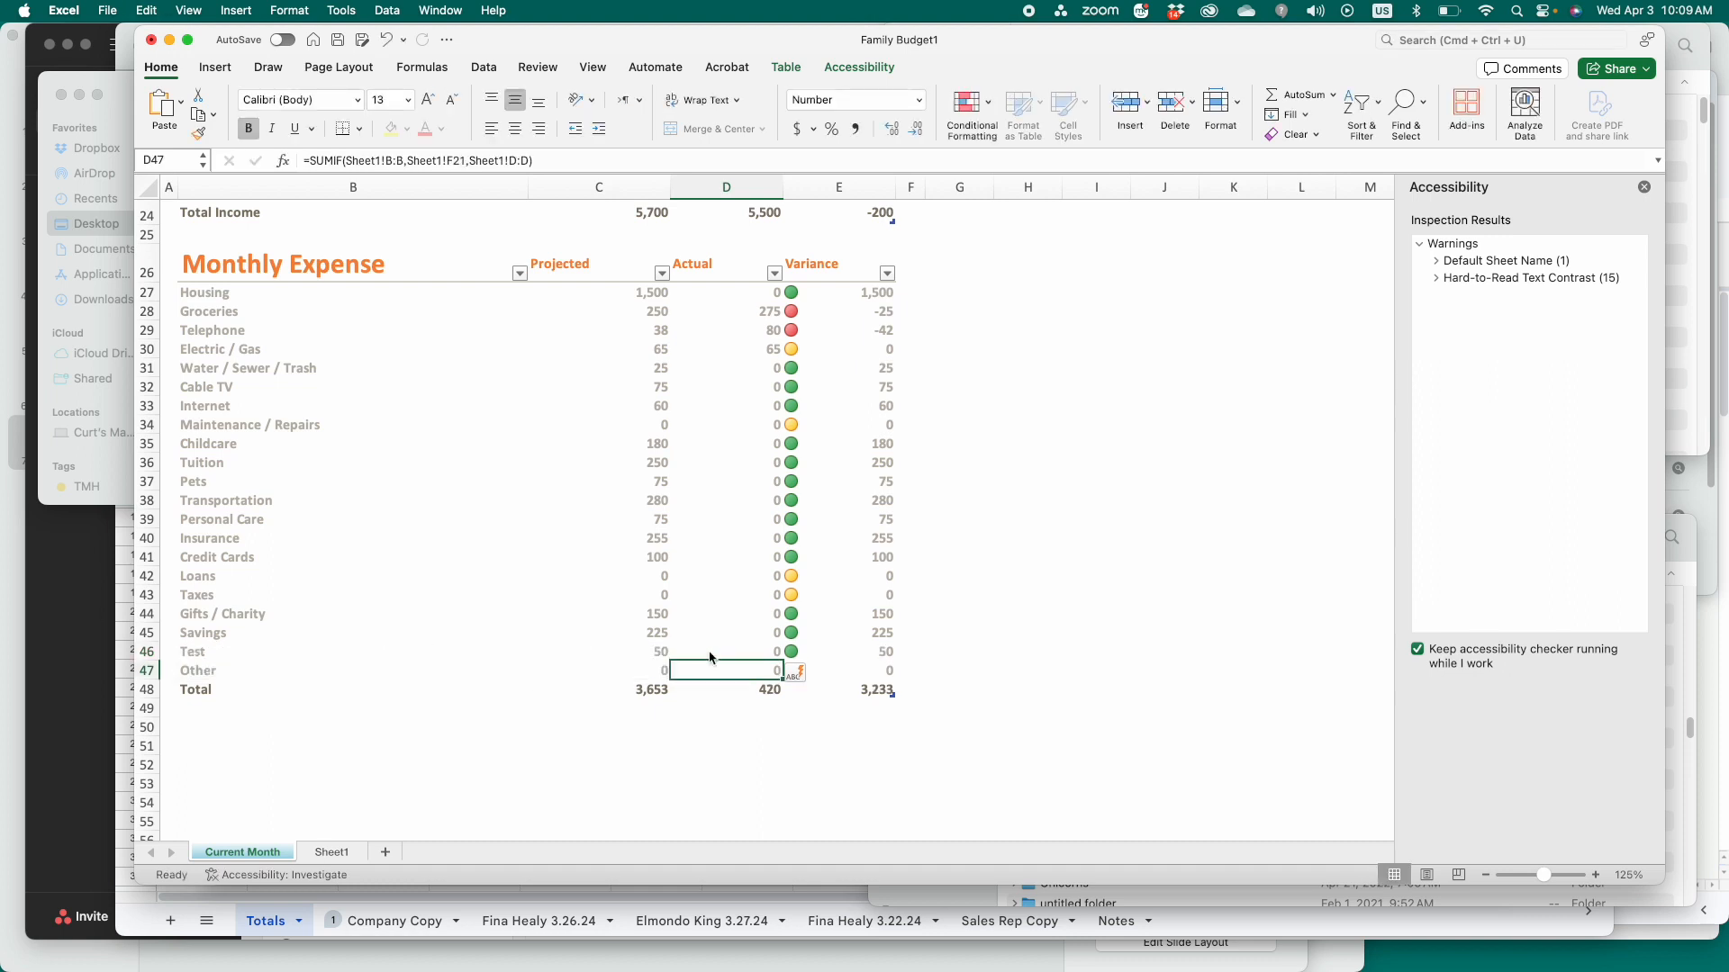
# - Replace the Other actual amount in D47 with the copied SUMIF formula, changing its criteria to Sheet1!F22
pyautogui.doubleClick(777, 672)
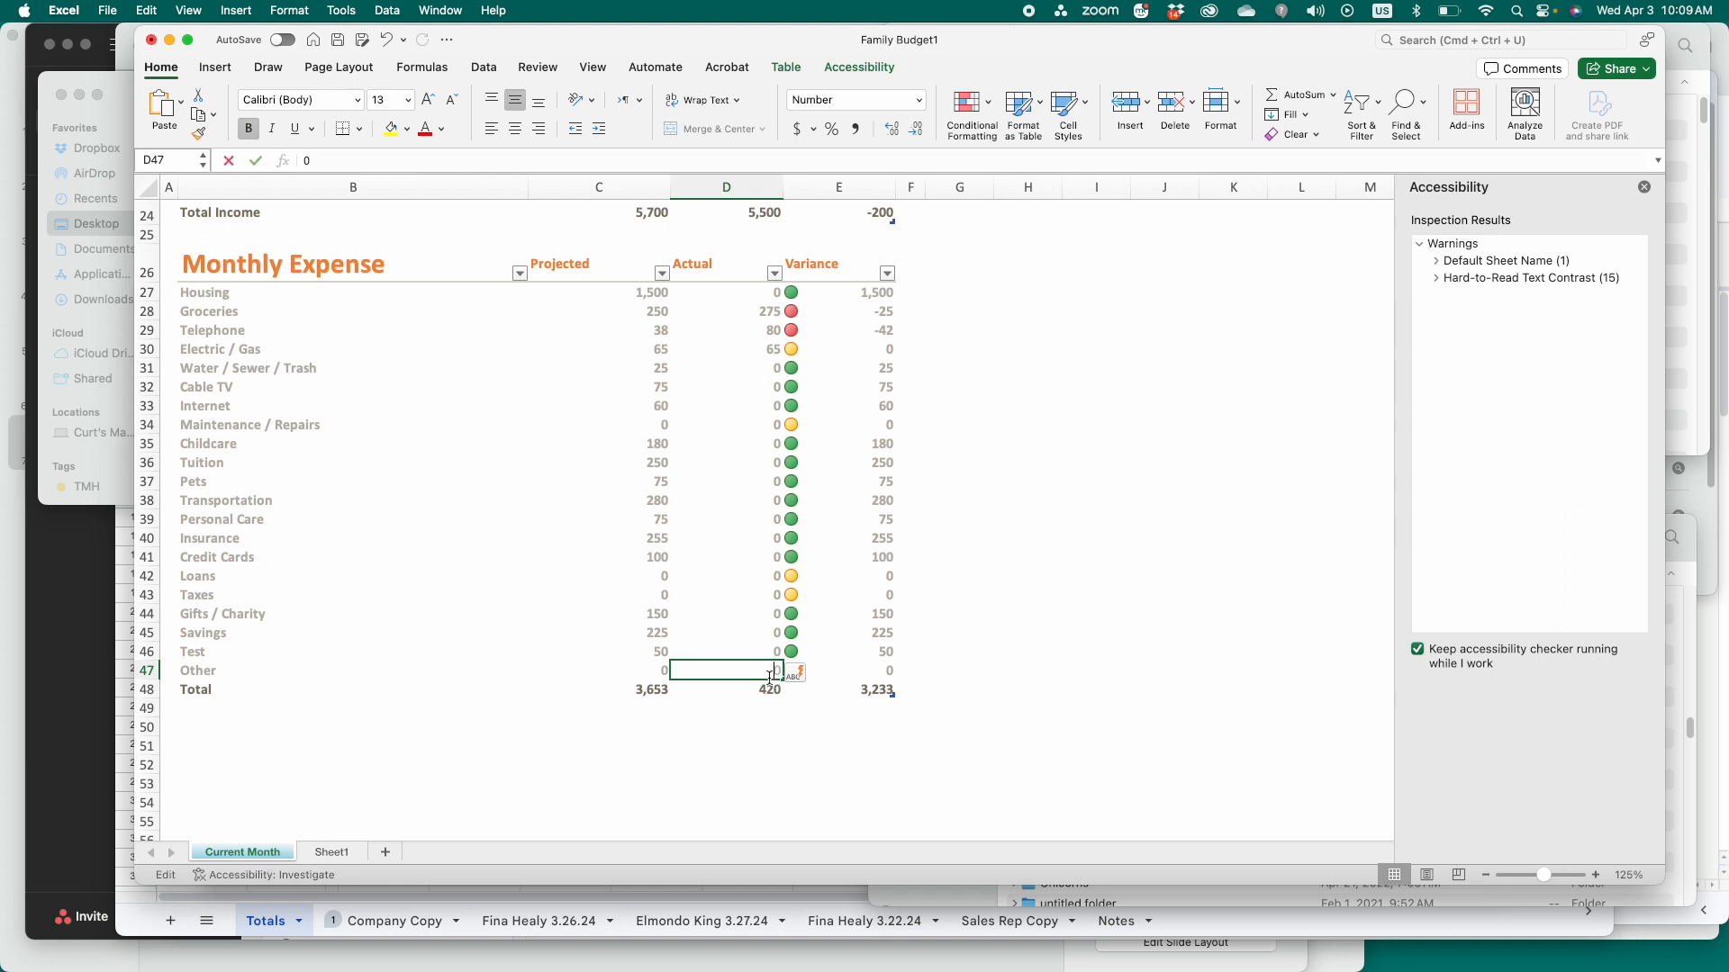
pyautogui.doubleClick(776, 671)
pyautogui.write('=SUMIF(Sheet1!B:B,Sheet1!F4,Sheet1!D:D)')
pyautogui.click(704, 670)
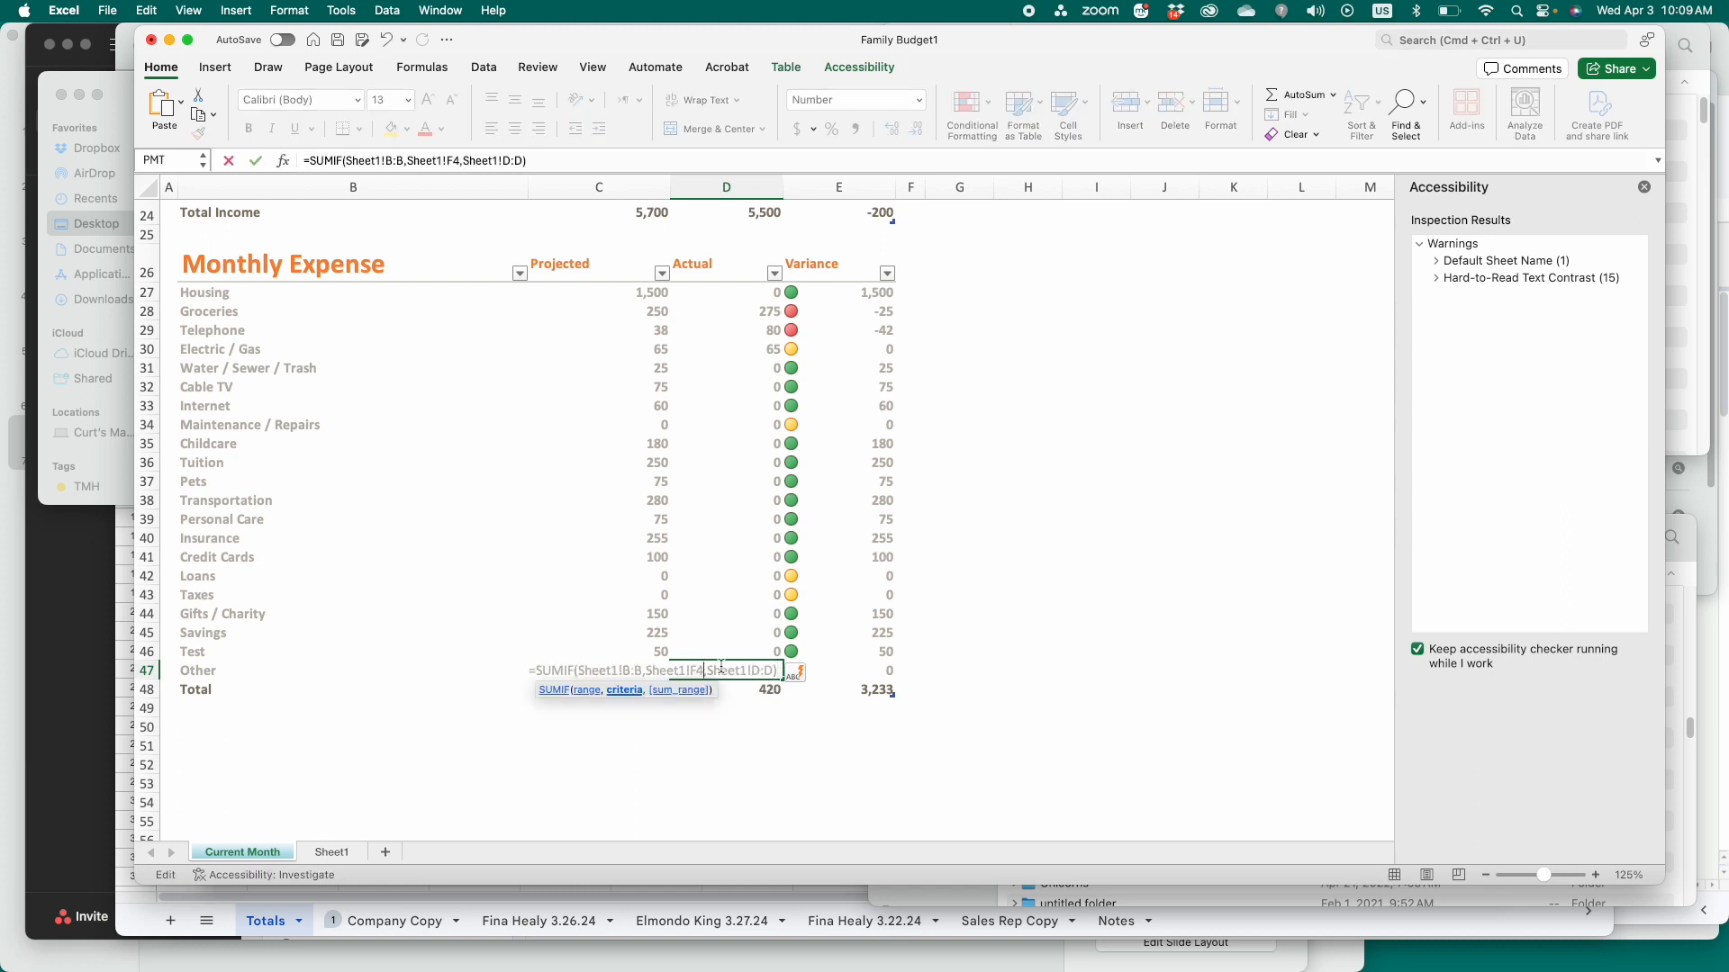
pyautogui.press('Return')
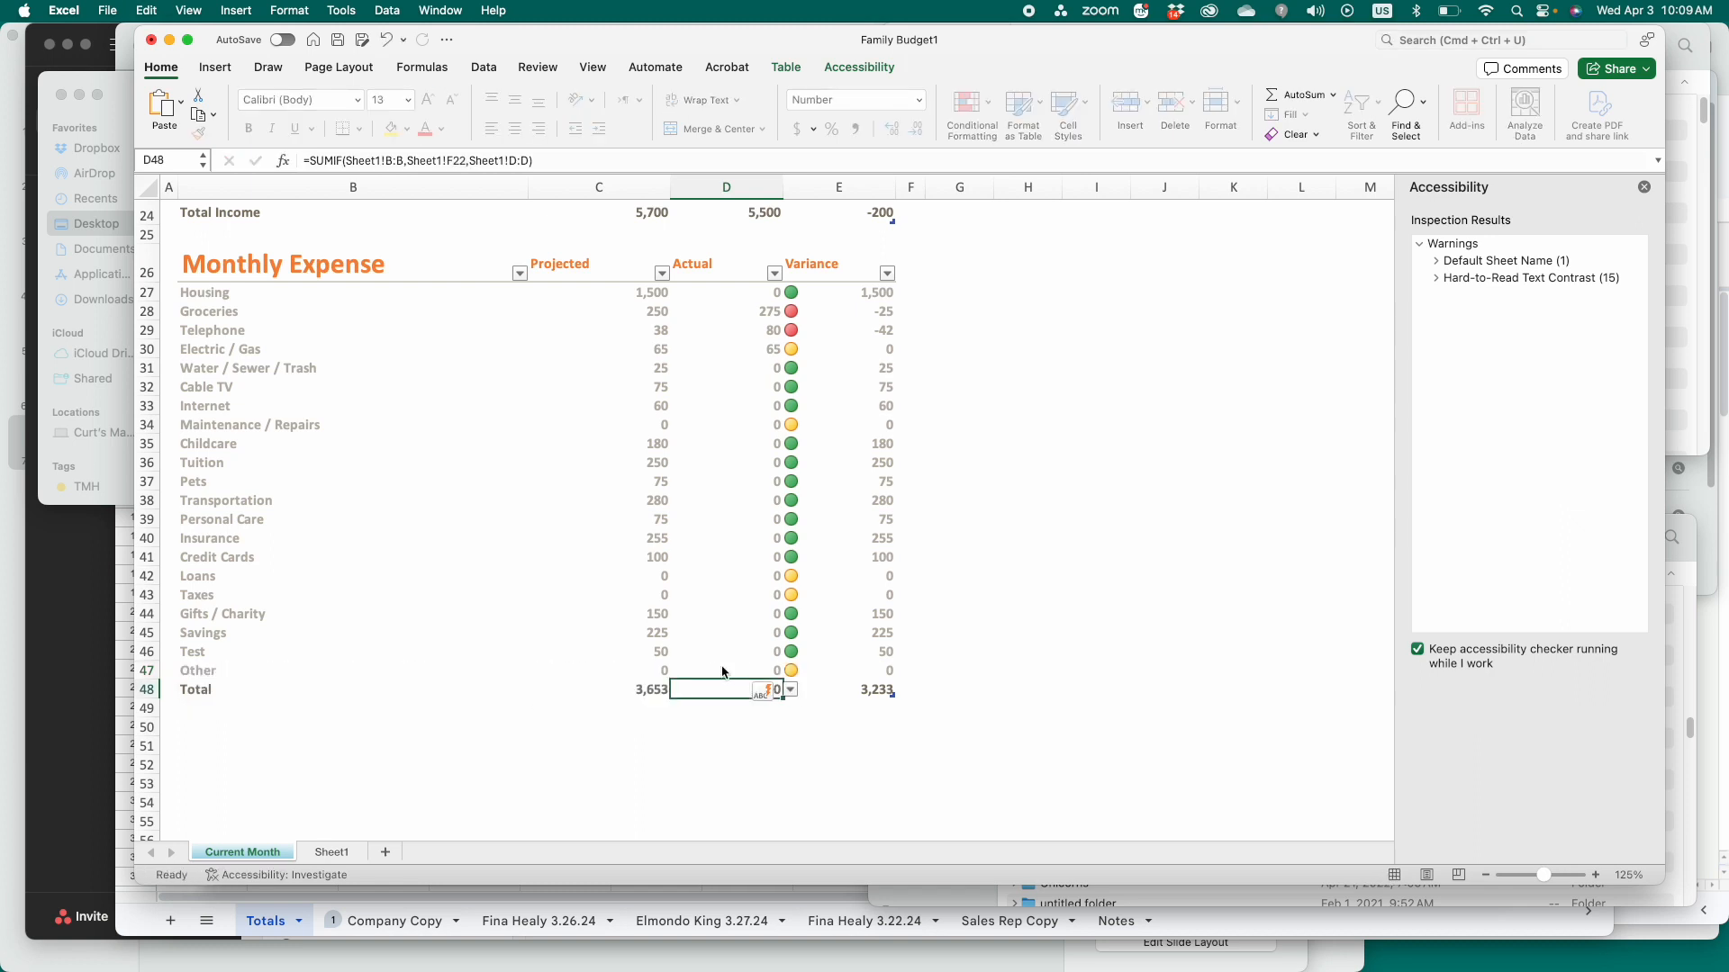
# - Copy Water / Sewer / Trash from the key on Sheet1 into category cell B6 and autofit column B's width
pyautogui.click(330, 852)
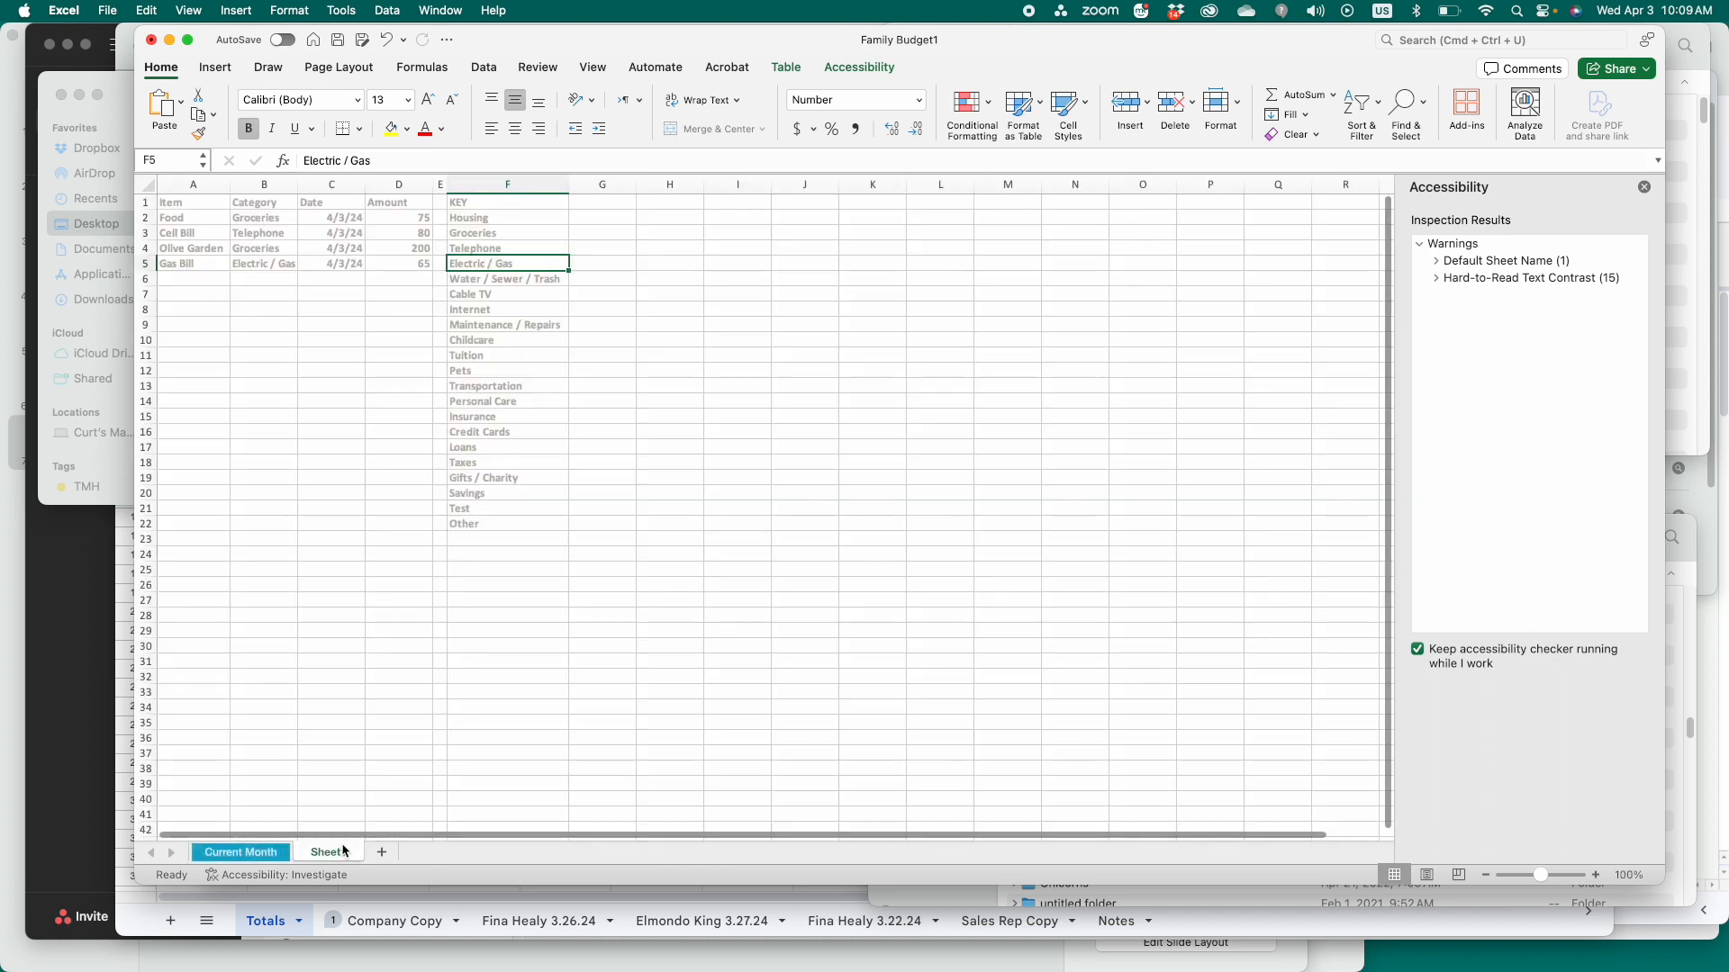
pyautogui.click(267, 264)
pyautogui.click(280, 234)
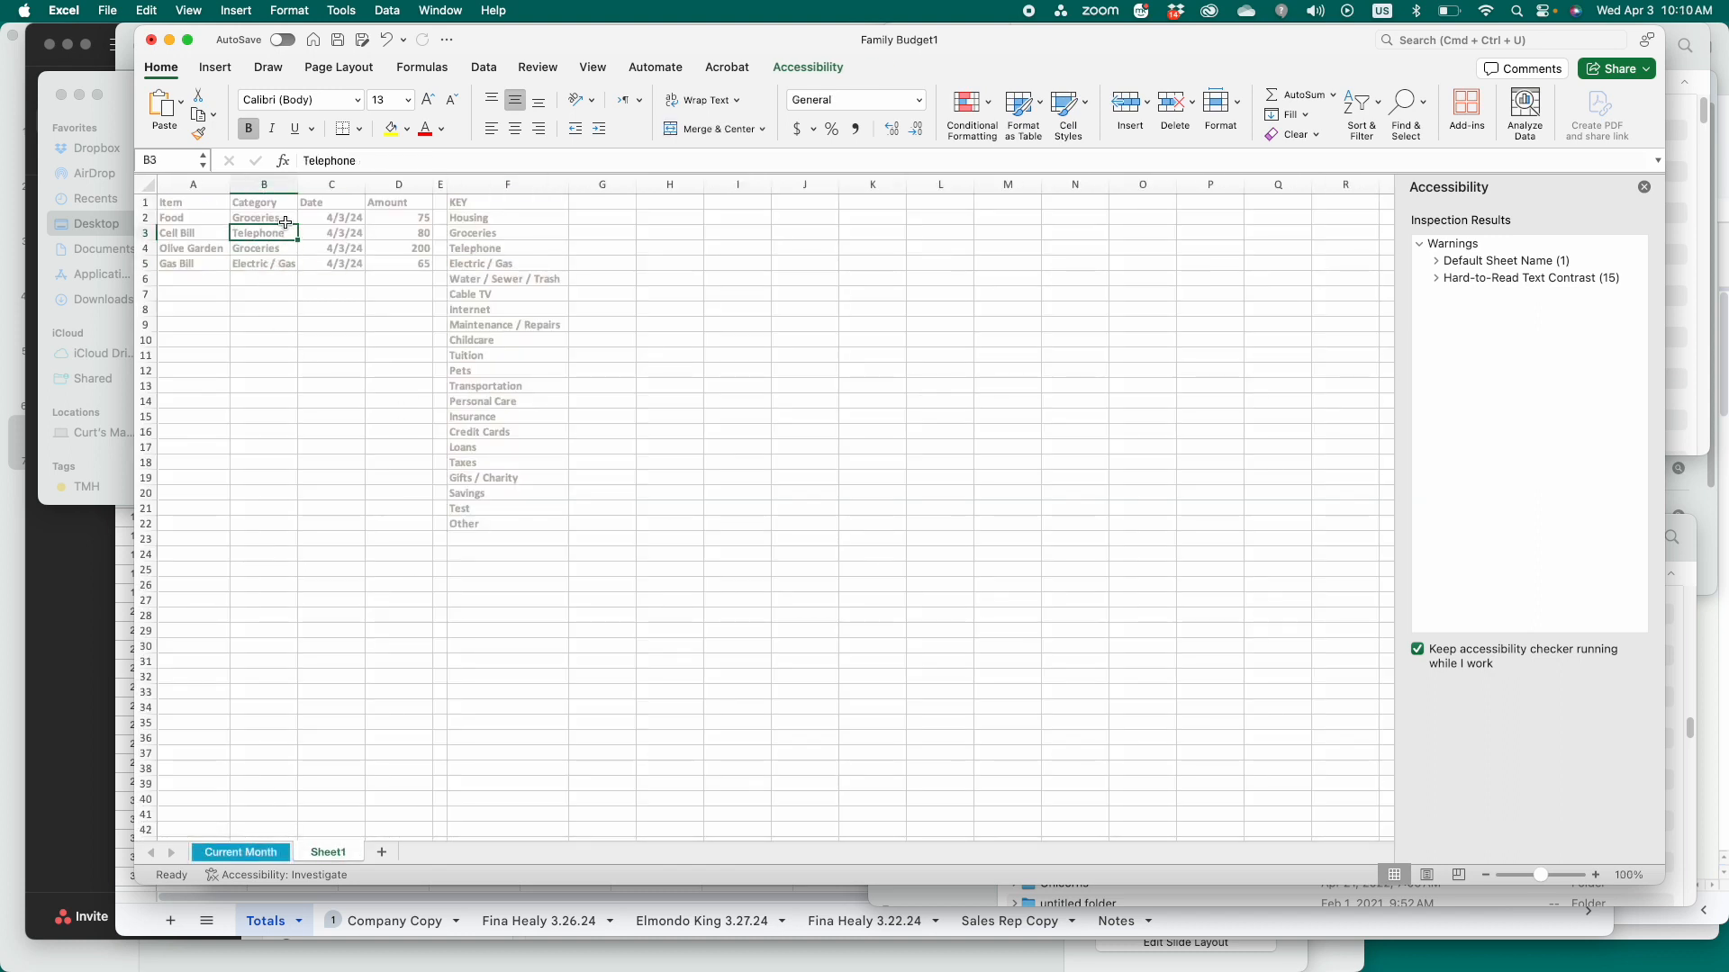
pyautogui.click(243, 852)
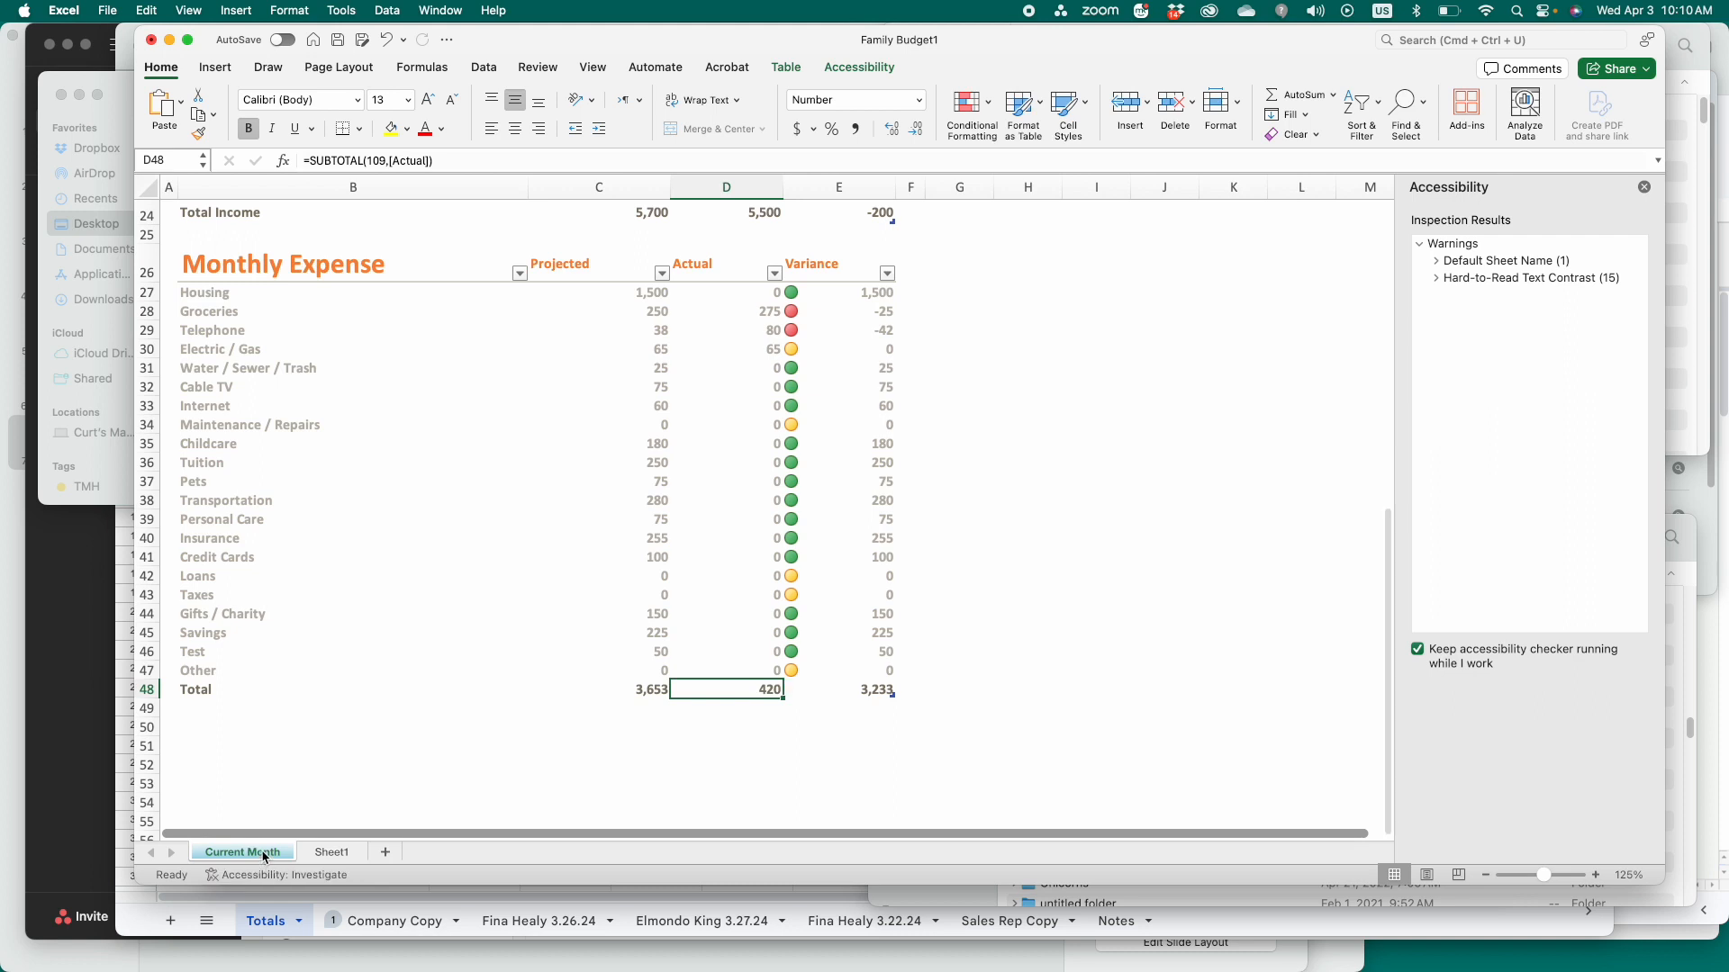
pyautogui.click(332, 852)
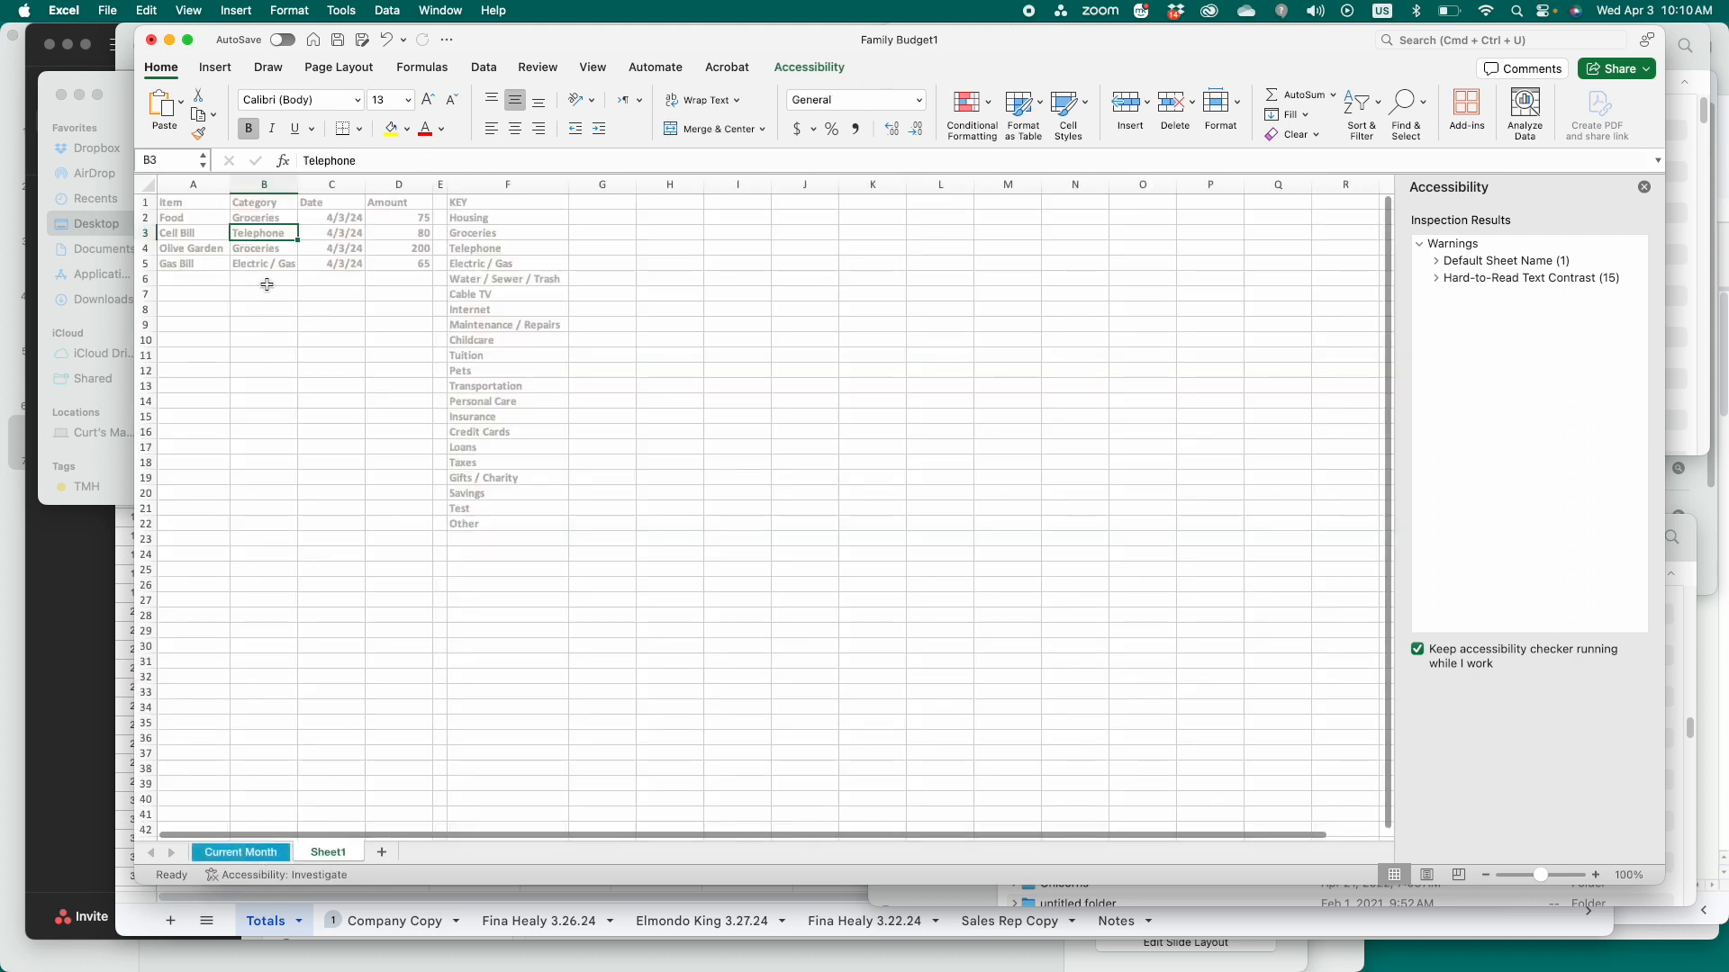
pyautogui.click(464, 279)
pyautogui.press('super+c')
pyautogui.click(280, 283)
pyautogui.press('super+v')
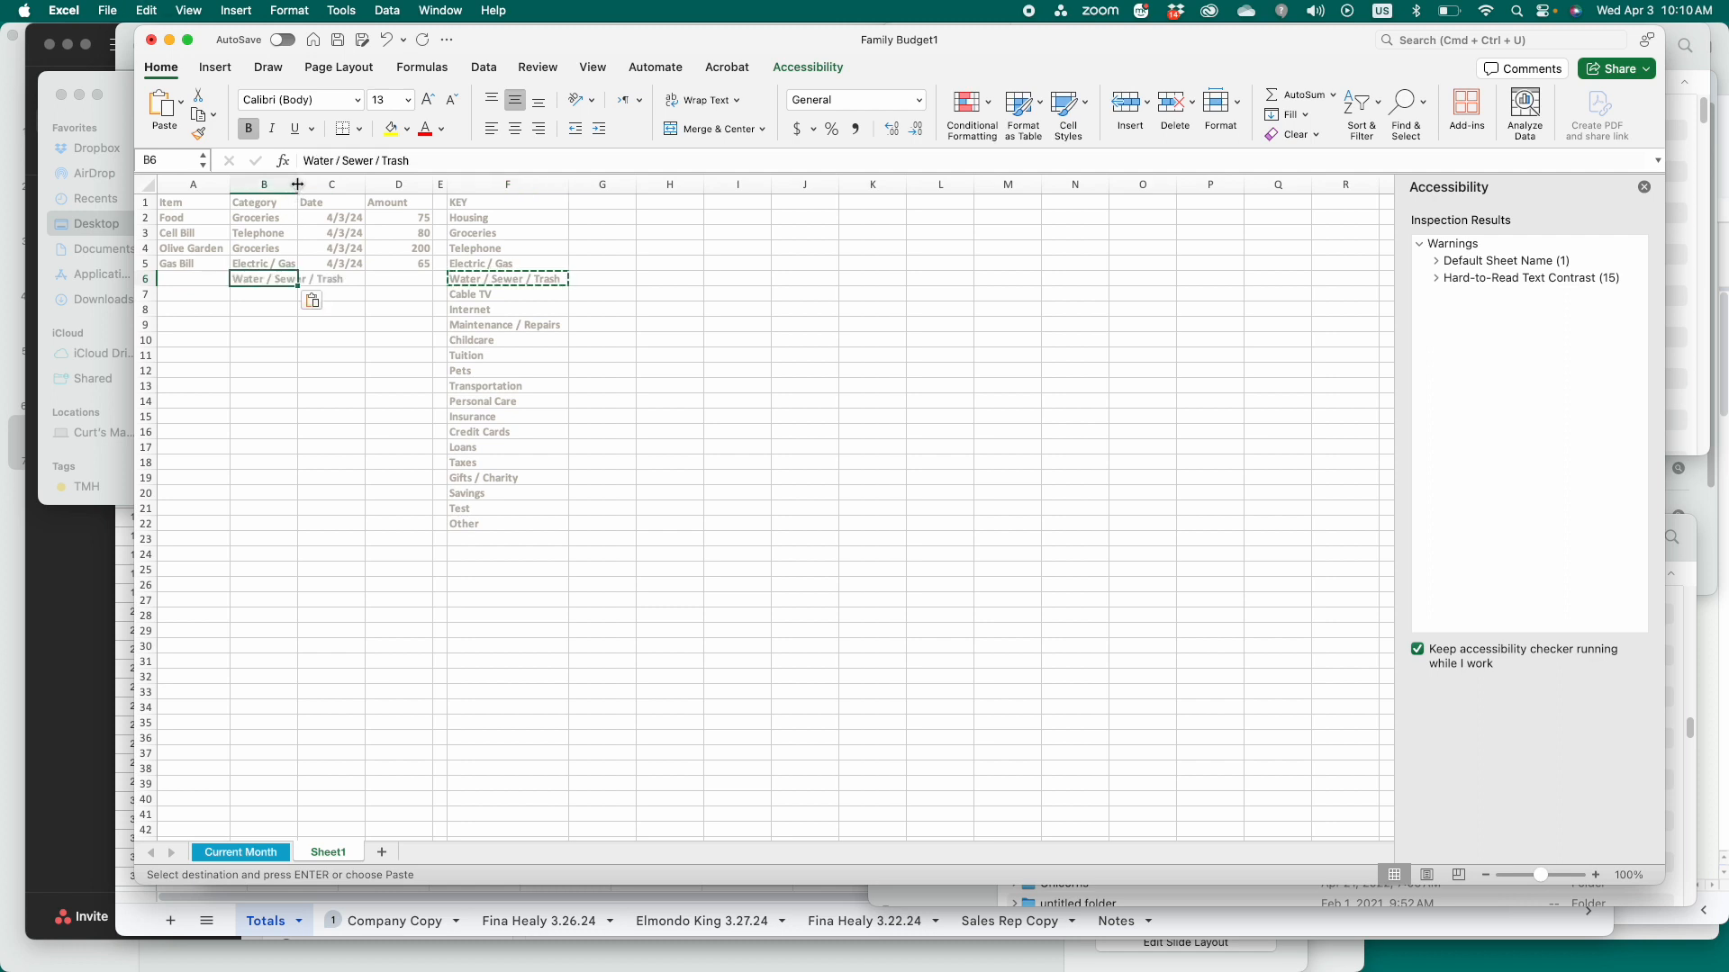
pyautogui.doubleClick(297, 184)
# - Complete the new expense in row 6 by copying the 4/3/24 date into C6 and entering 300 as its amount
pyautogui.click(387, 266)
pyautogui.press('super+c')
pyautogui.click(388, 277)
pyautogui.press('super+v')
pyautogui.click(459, 280)
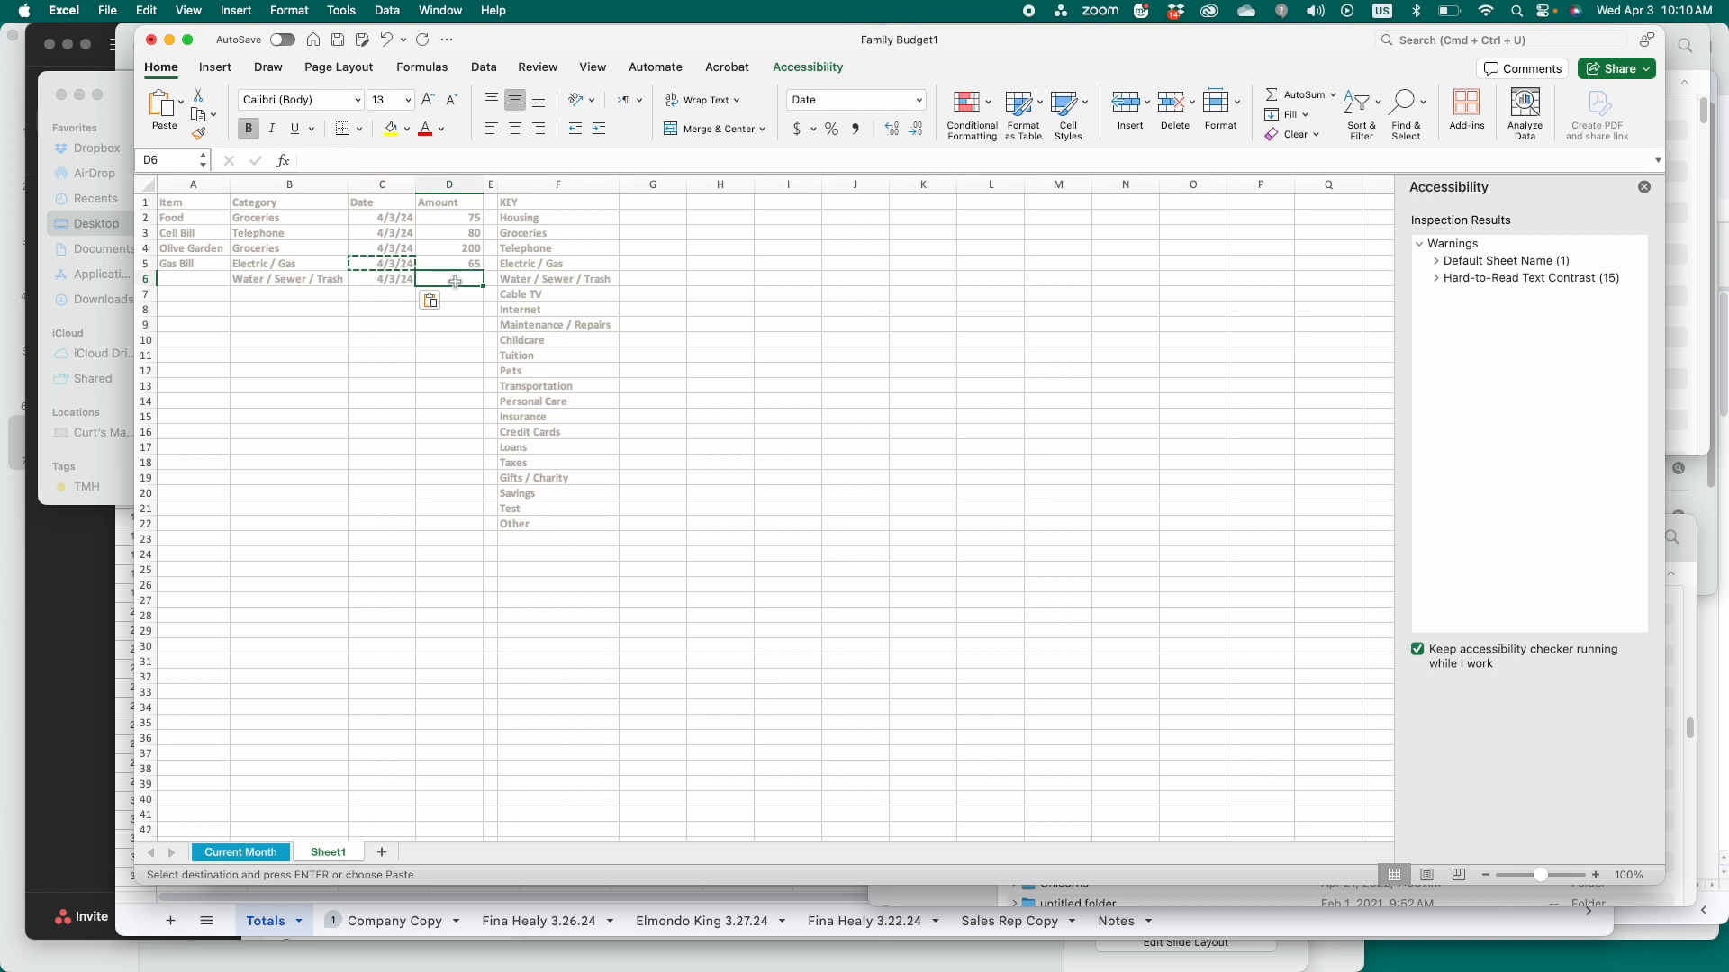
pyautogui.write('300')
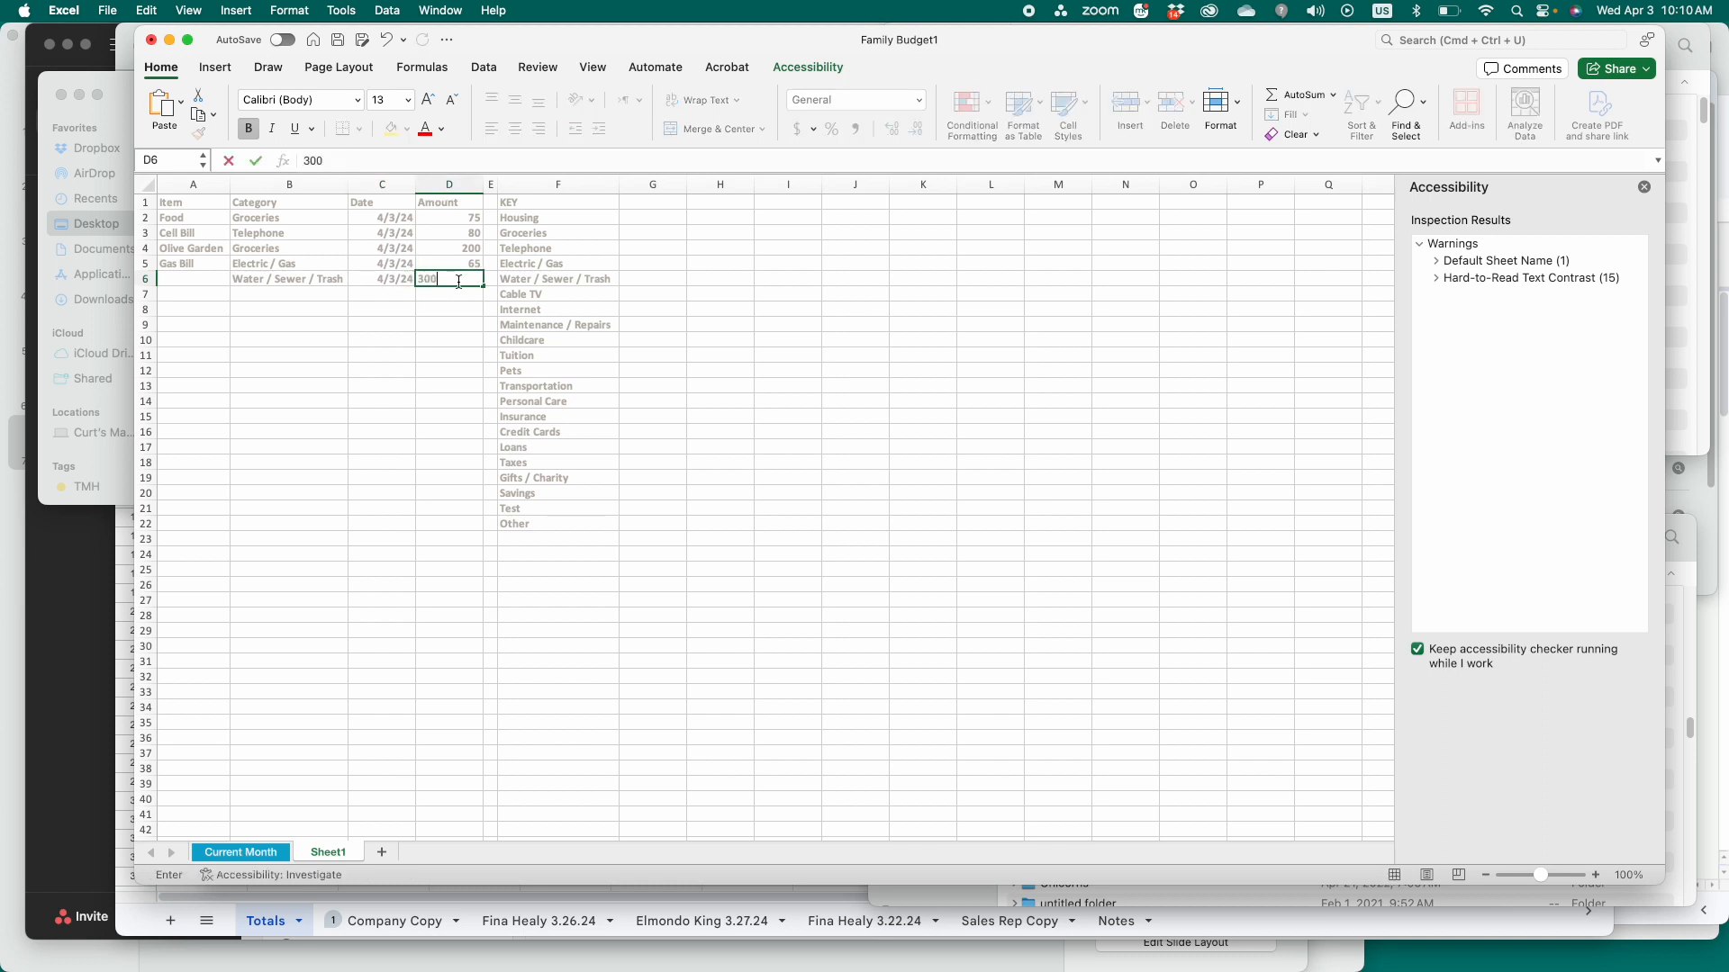
# - Start another expense in row 7 by copying the Water / Sewer / Trash category from B6 into B7
pyautogui.click(330, 295)
pyautogui.press('super+v')
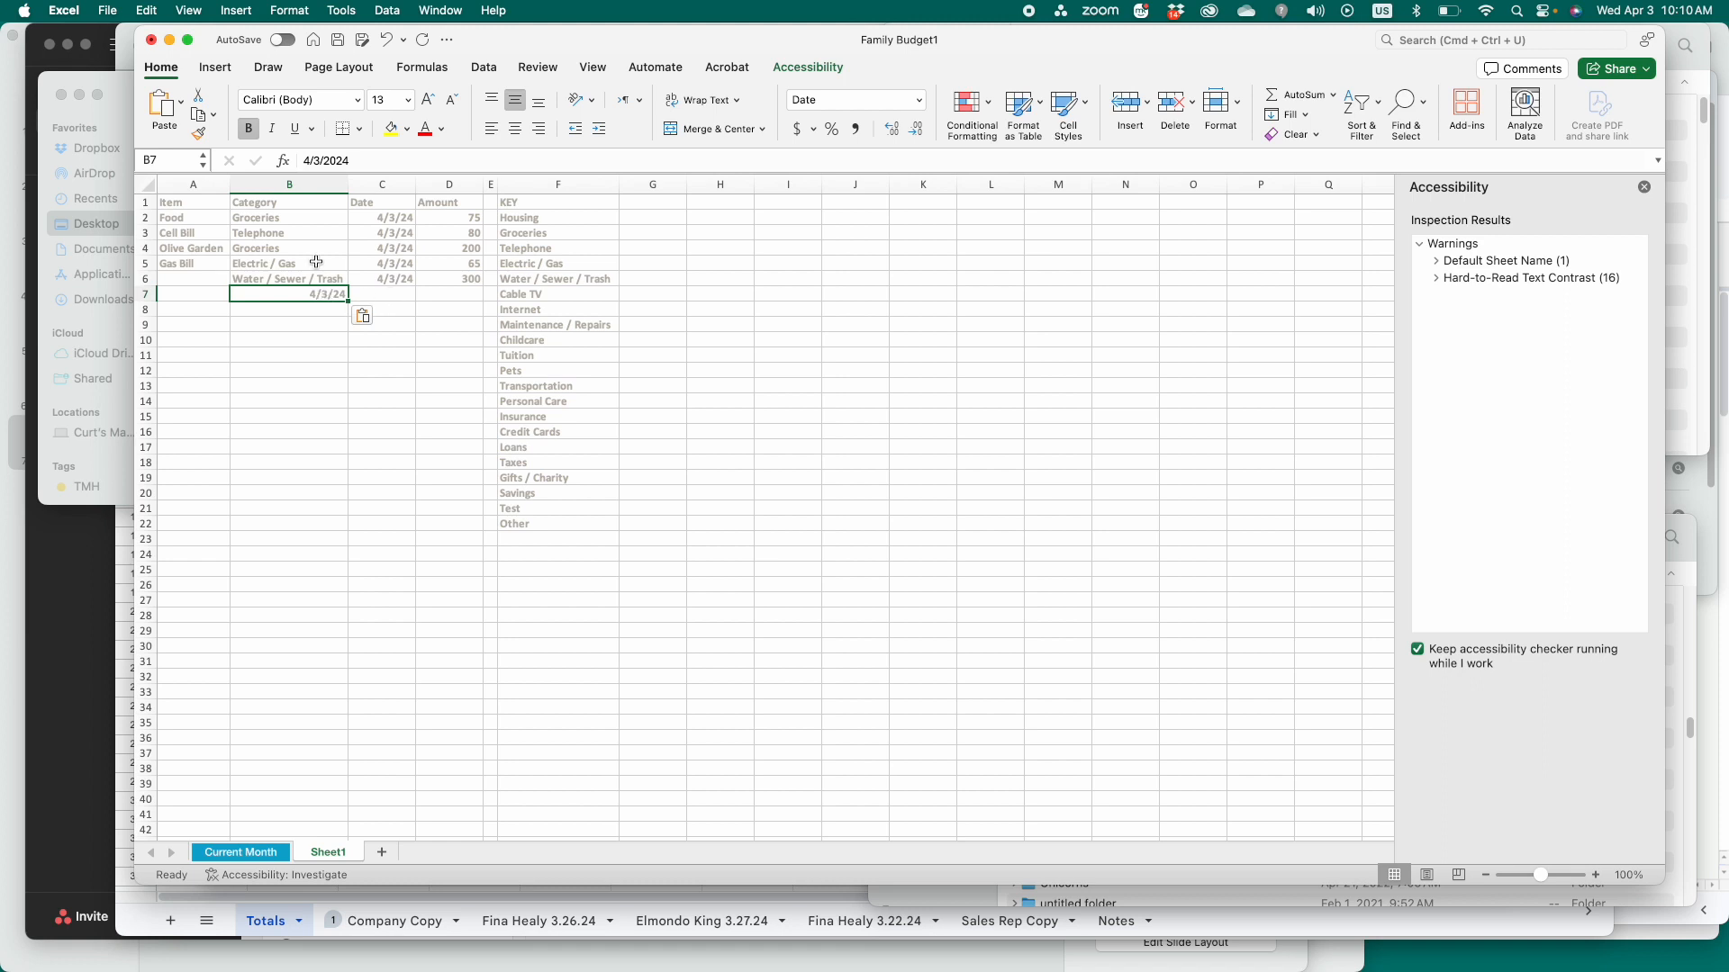
pyautogui.click(318, 279)
pyautogui.press('super+c')
pyautogui.click(316, 295)
pyautogui.press('super+v')
# - Copy the 4/3/24 date into C7, enter 150 as the amount in D7, and check the Monthly Expense table on Current Month
pyautogui.click(387, 287)
pyautogui.press('super+c')
pyautogui.click(385, 294)
pyautogui.press('super+v')
pyautogui.click(468, 294)
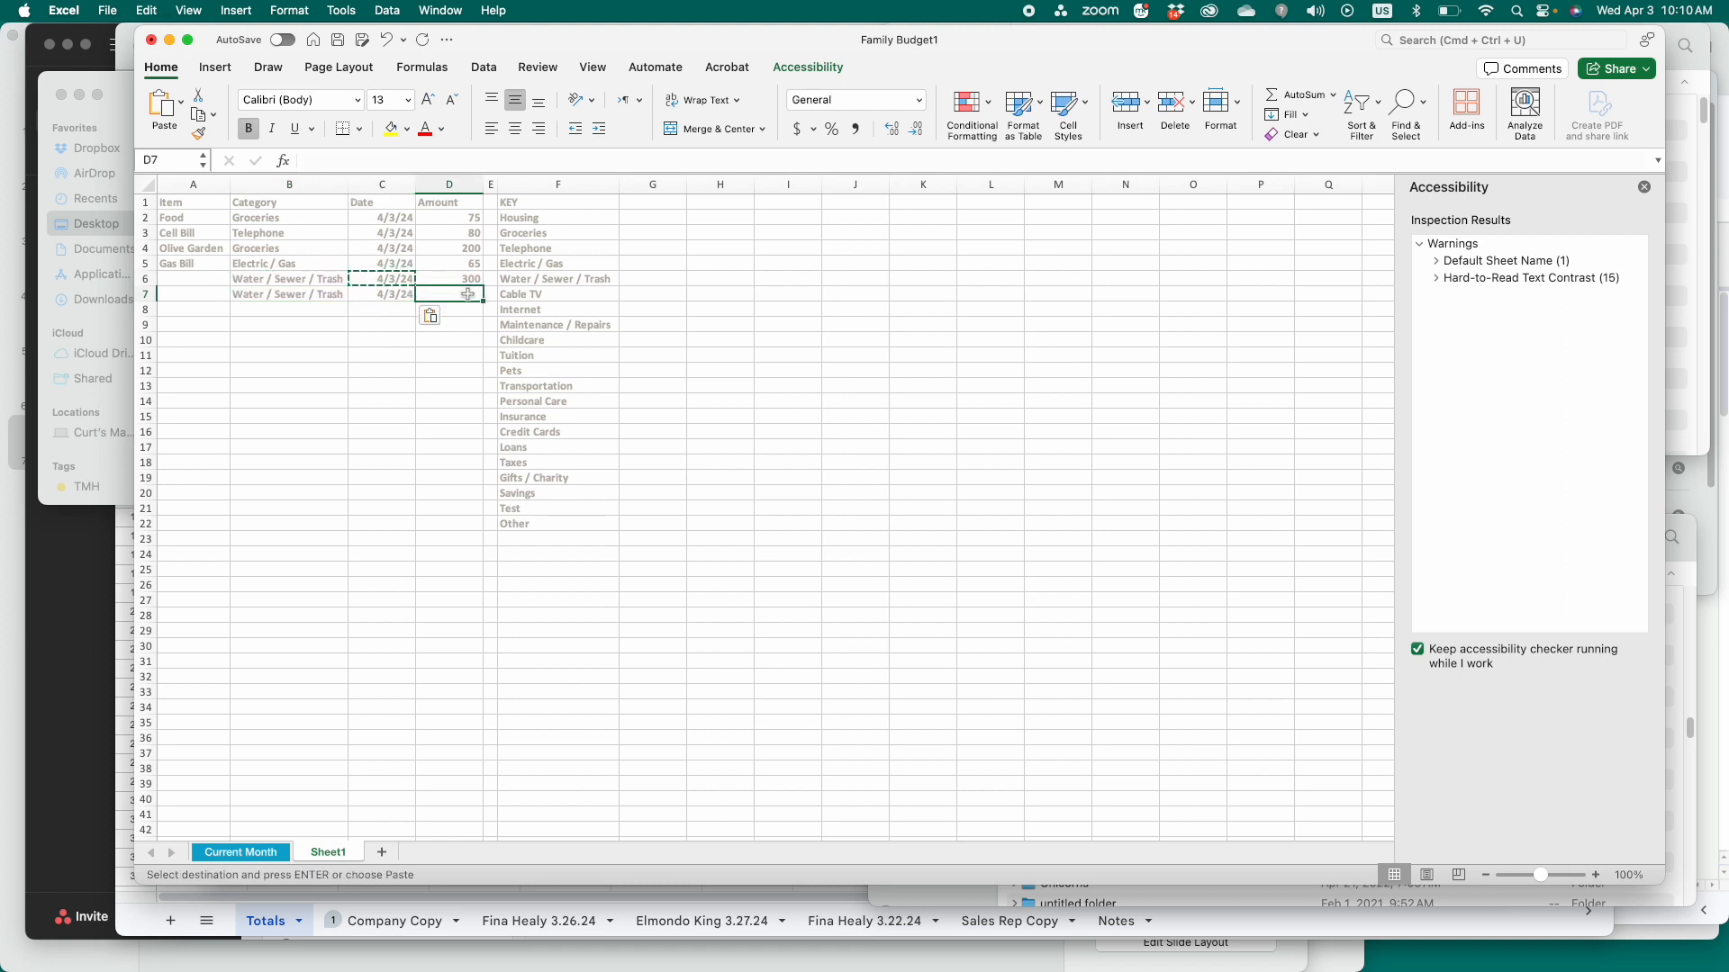
pyautogui.write('150')
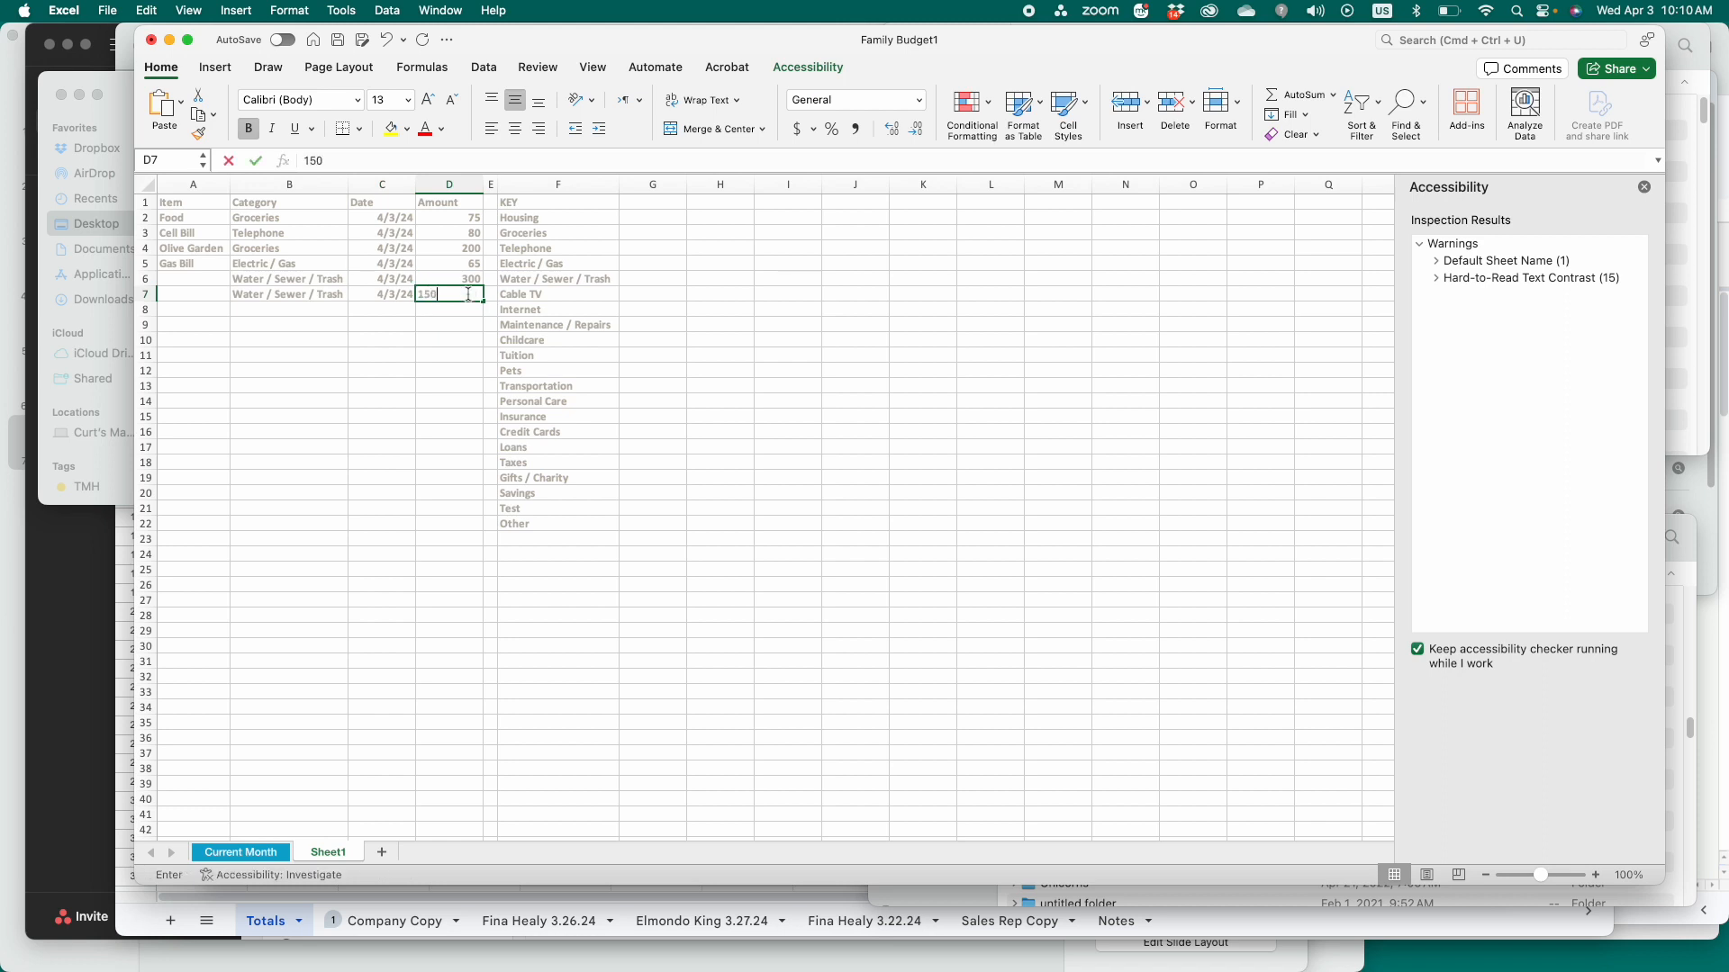
pyautogui.press('Return')
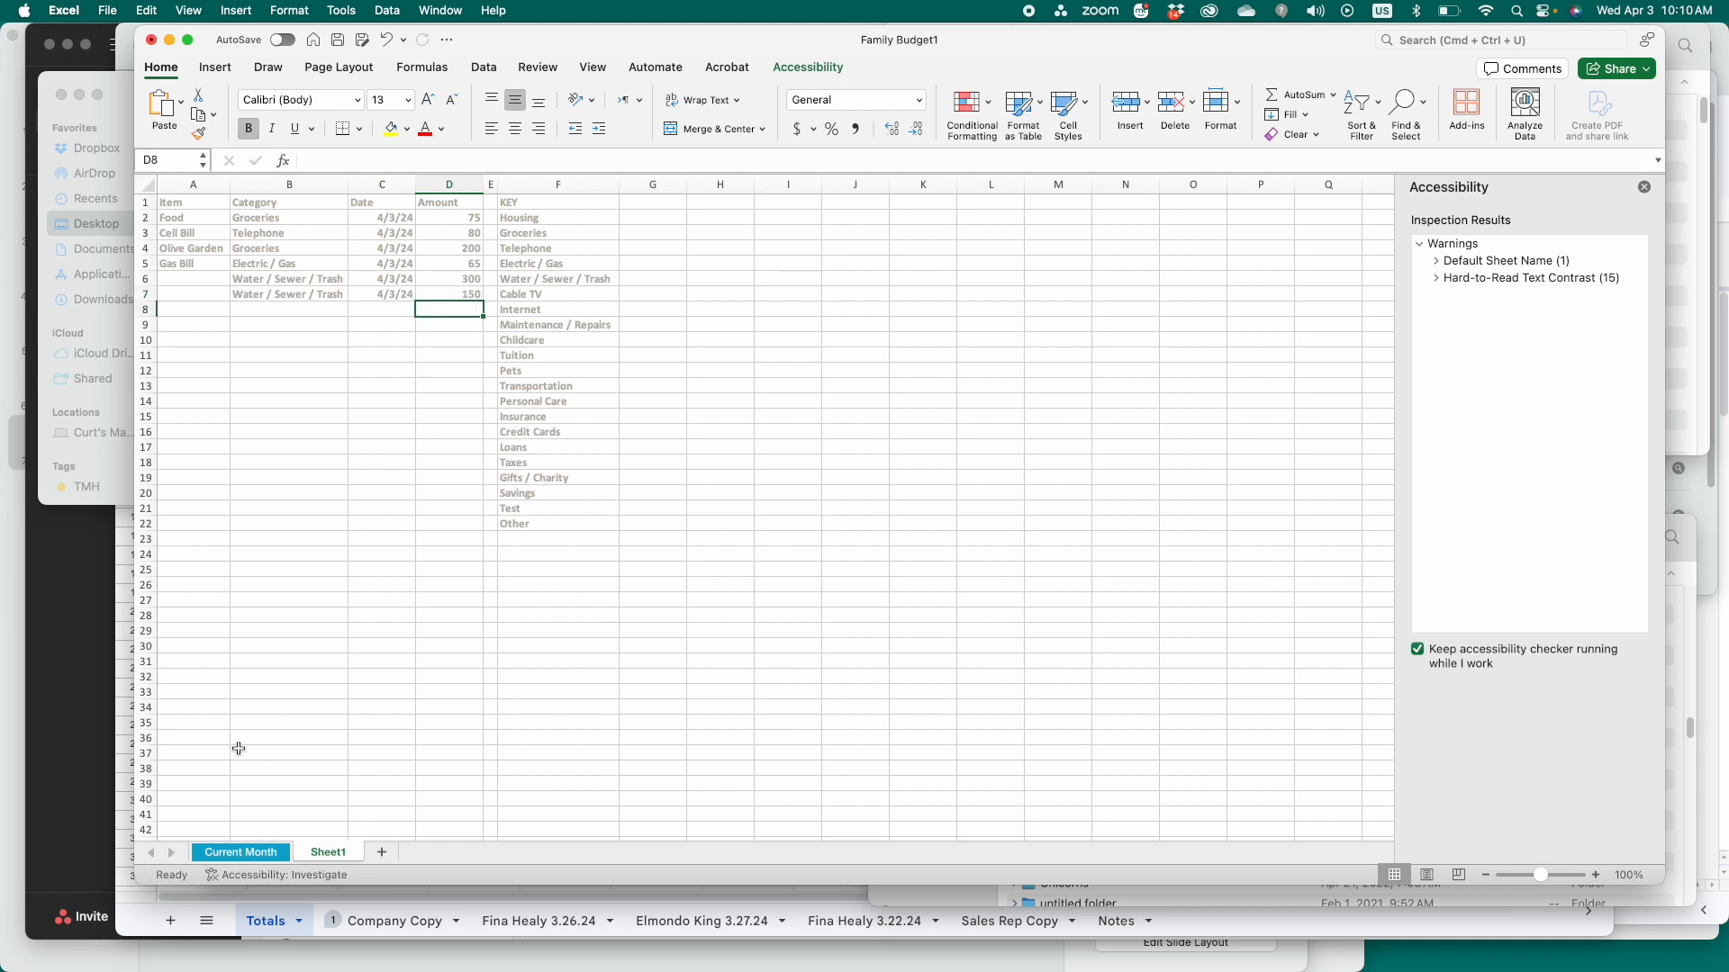
pyautogui.click(252, 852)
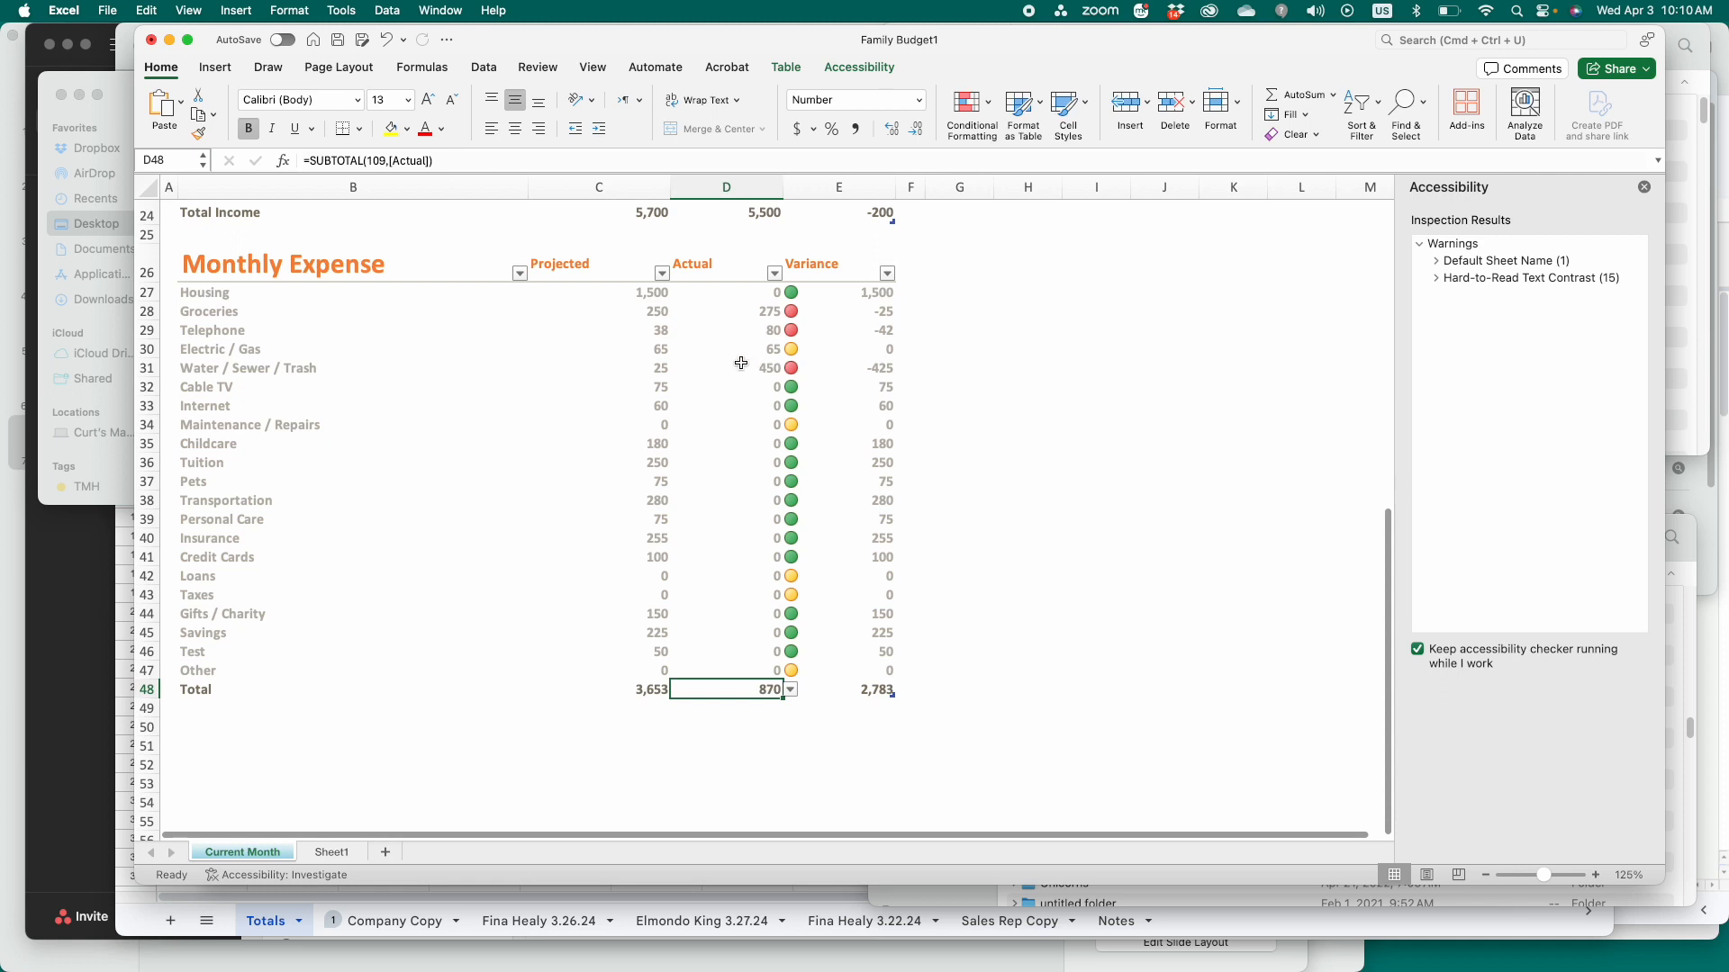